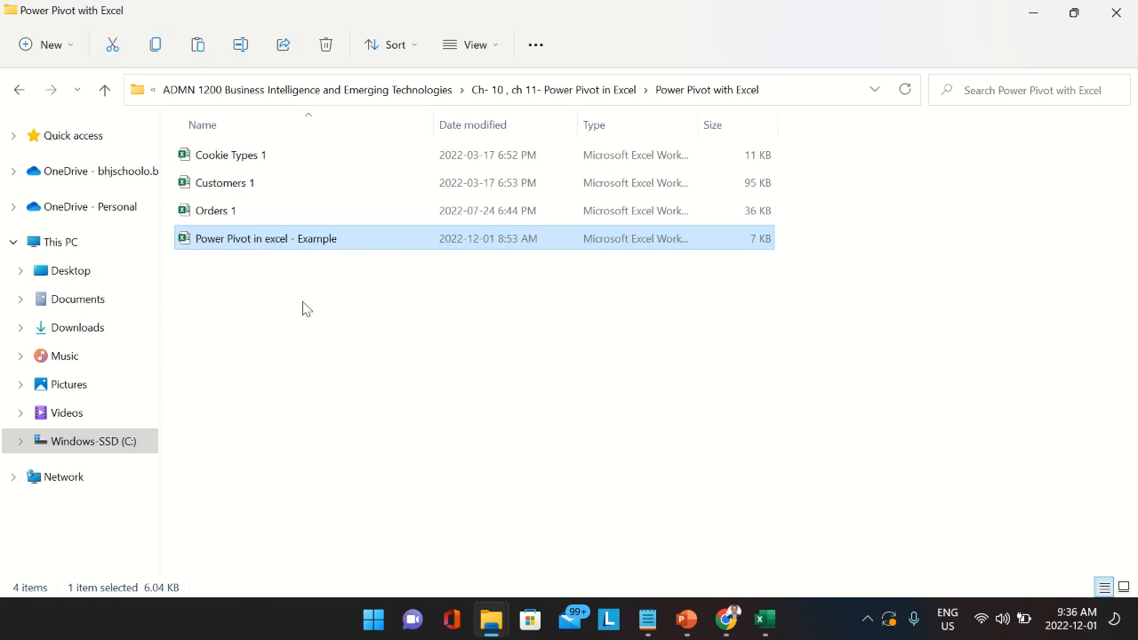
- Look over the Cookie Types 1, Customers 1 and Orders 1 source workbooks in the Power Pivot with Excel folder
click(243, 161)
click(239, 188)
click(231, 215)
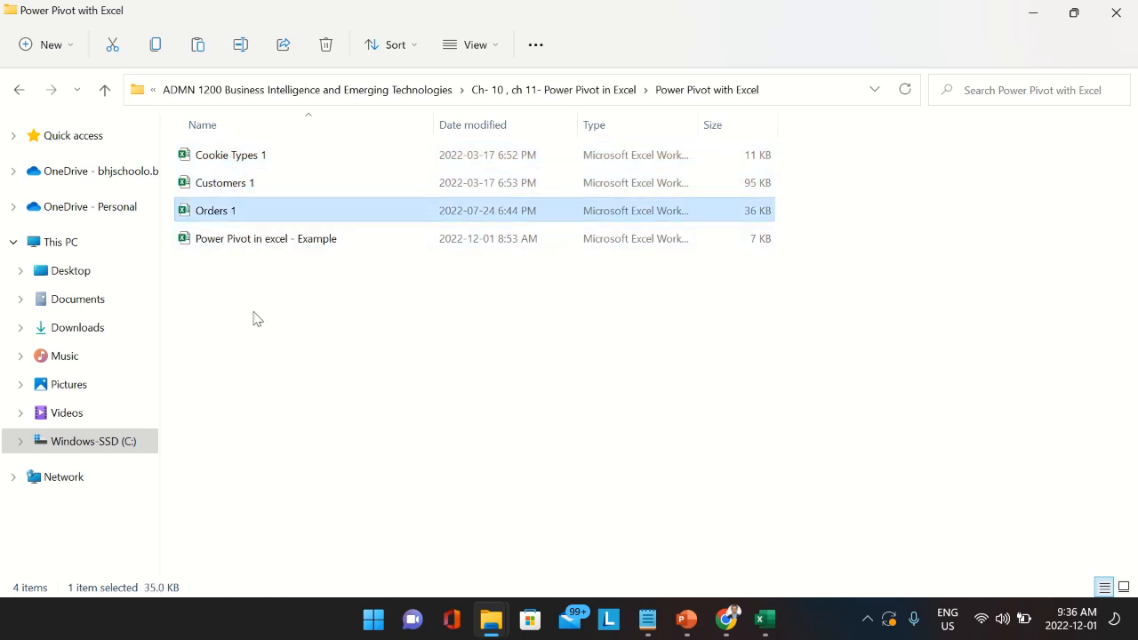
click(254, 317)
click(244, 158)
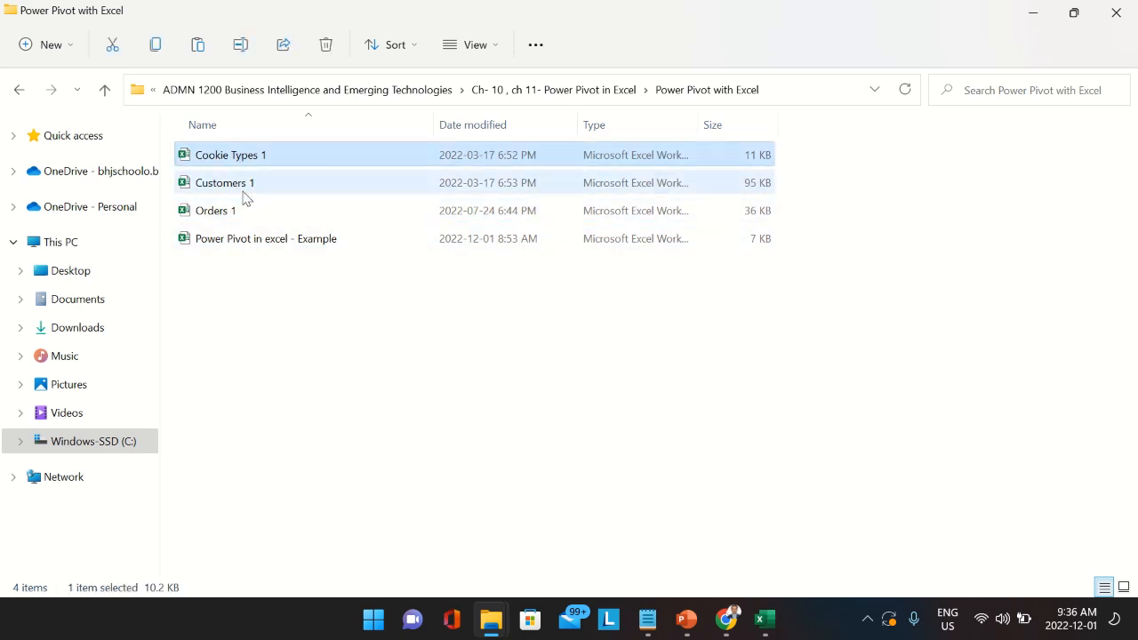
click(242, 188)
click(228, 217)
click(239, 297)
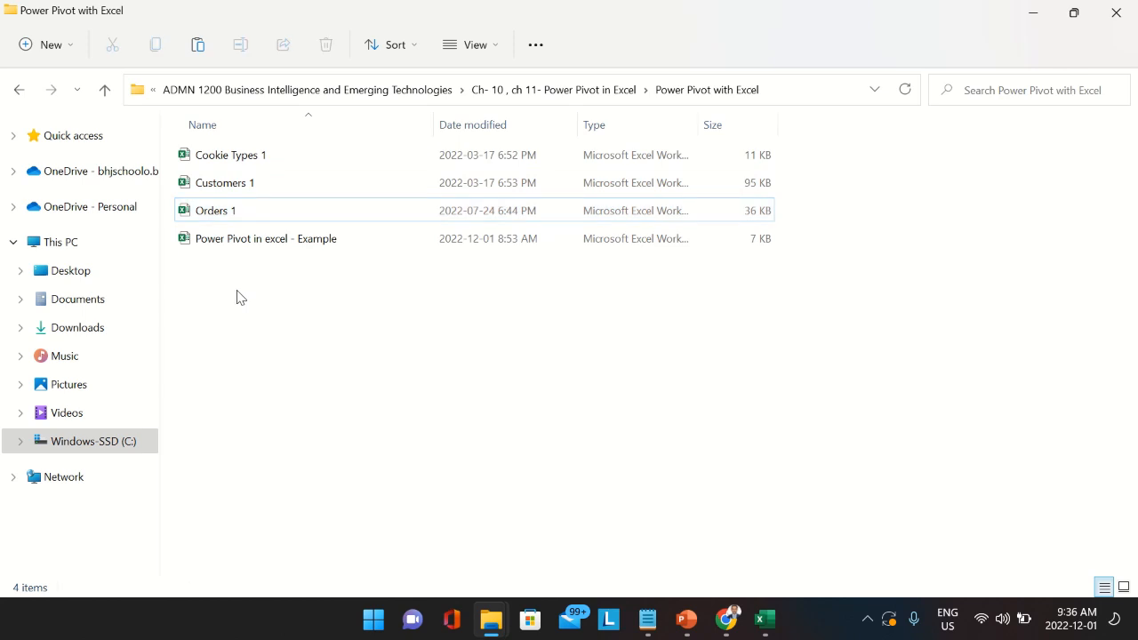
- Open the Power Pivot in excel - Example workbook
click(223, 244)
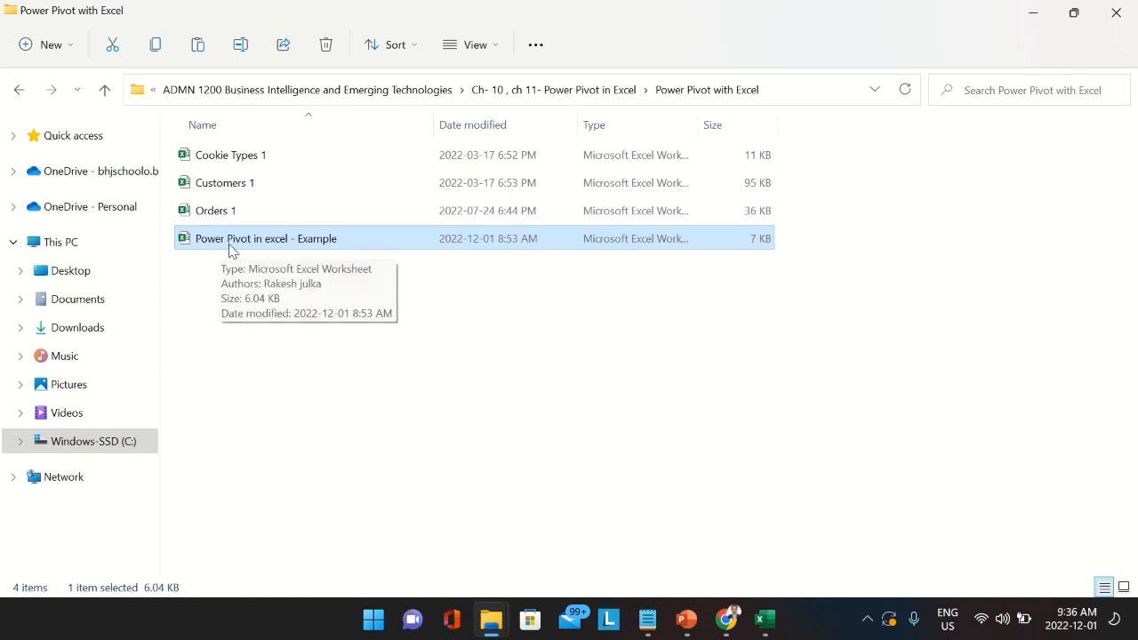
double_click(271, 241)
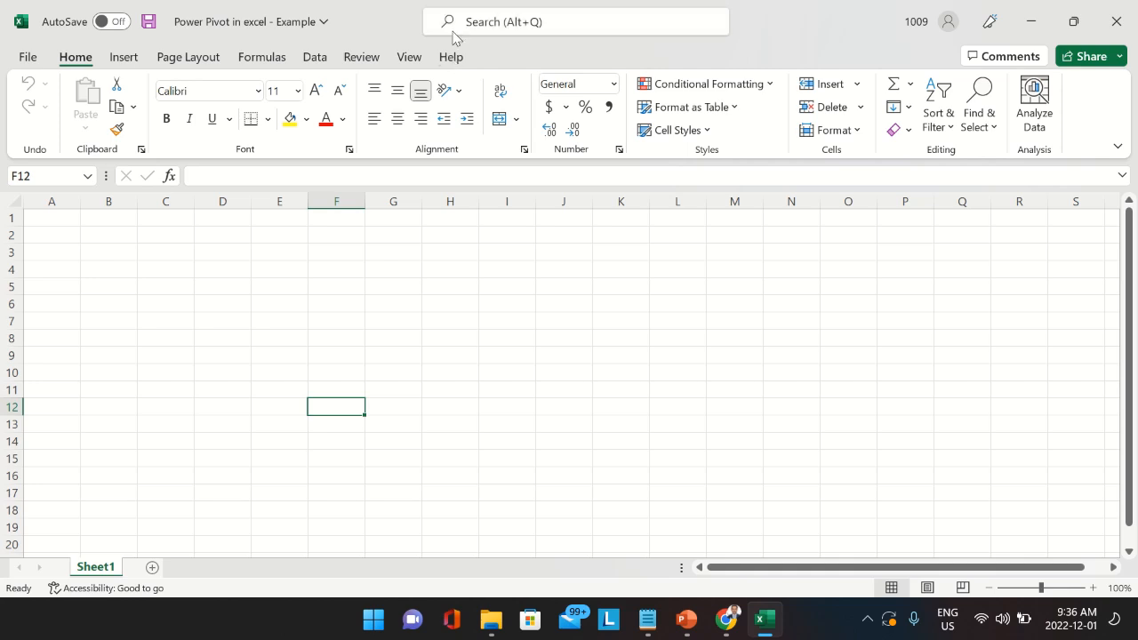
- Enable the Microsoft Office PowerPivot for Excel 2013 COM add-in through the Excel options
click(27, 58)
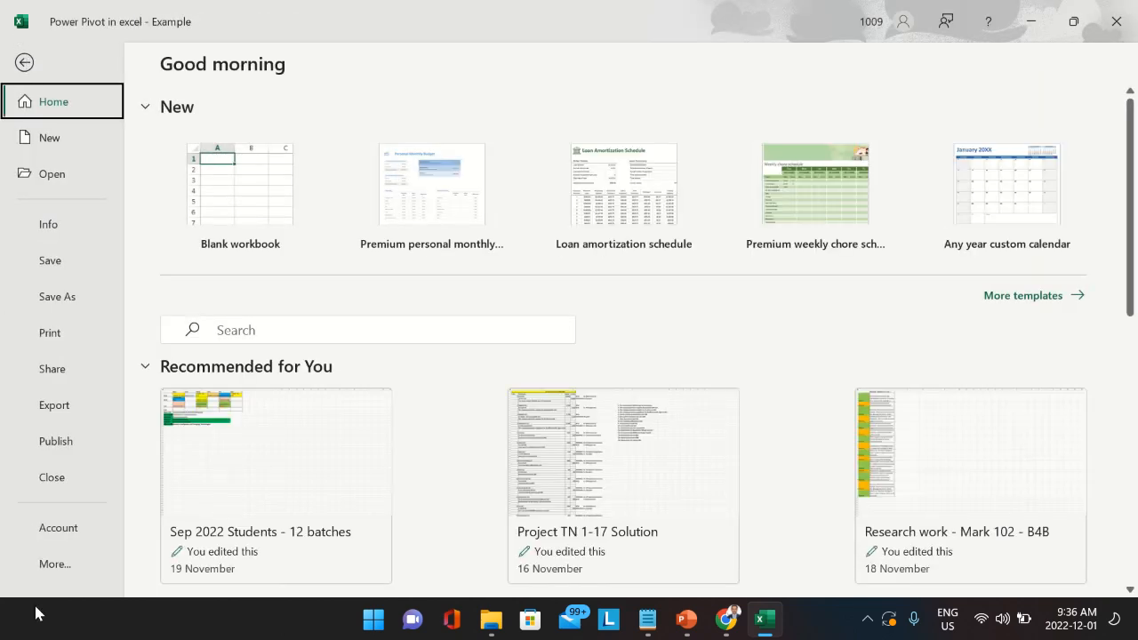
click(55, 565)
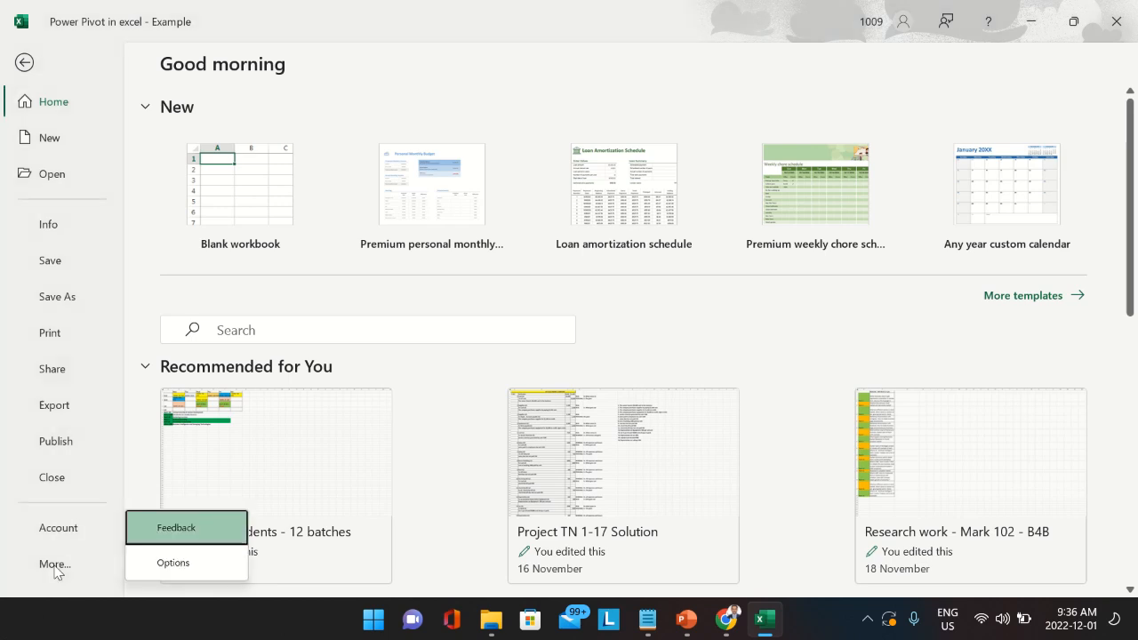
click(188, 565)
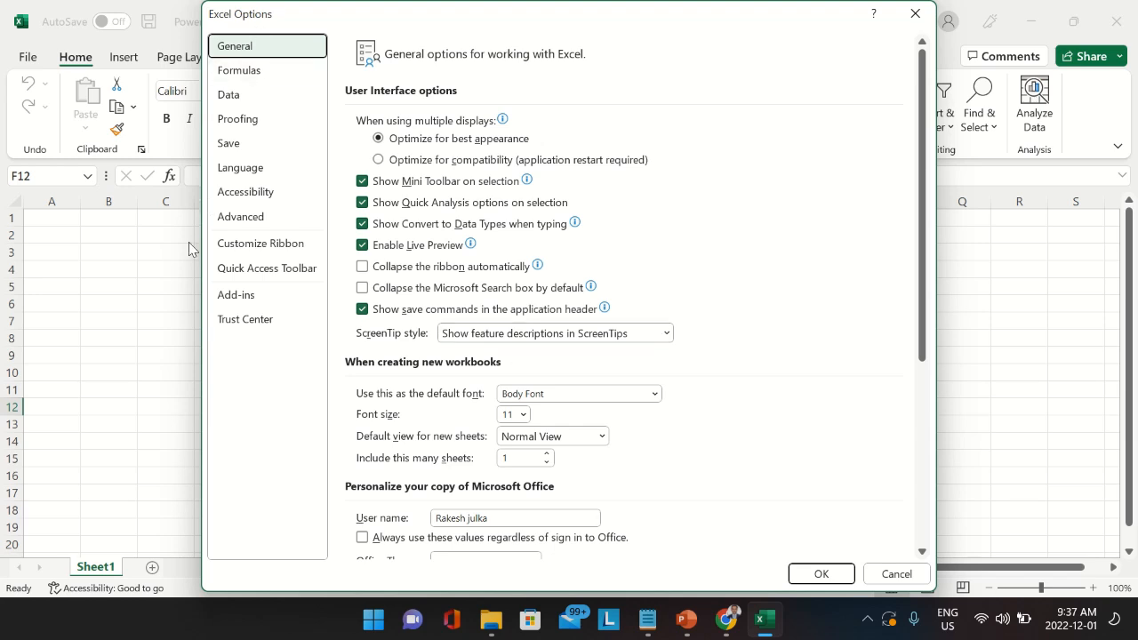
click(253, 298)
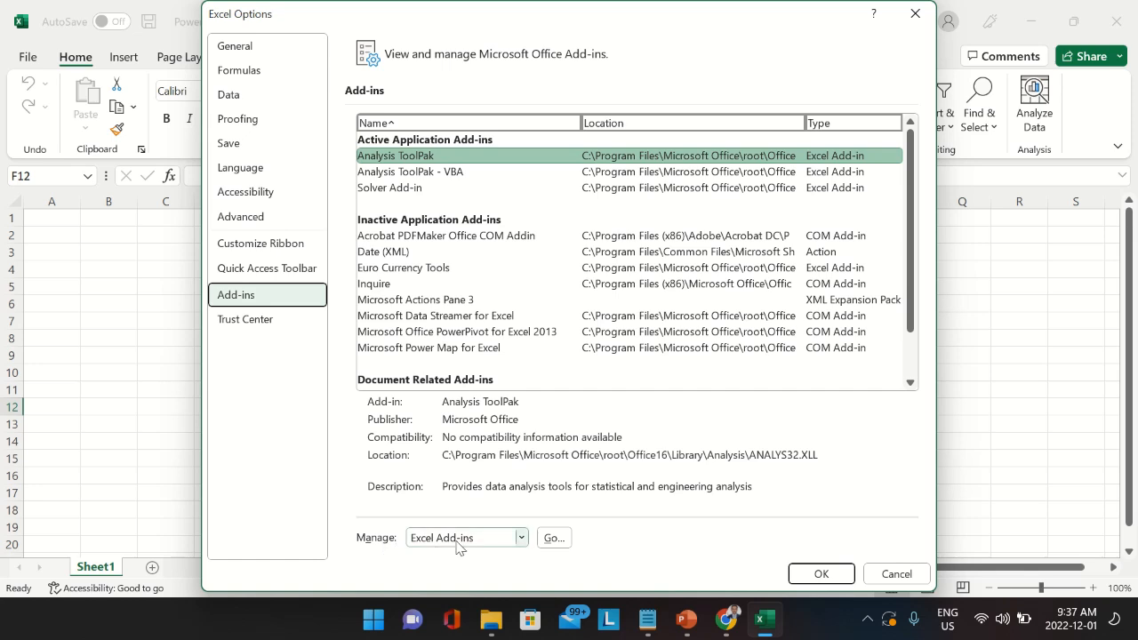
click(522, 538)
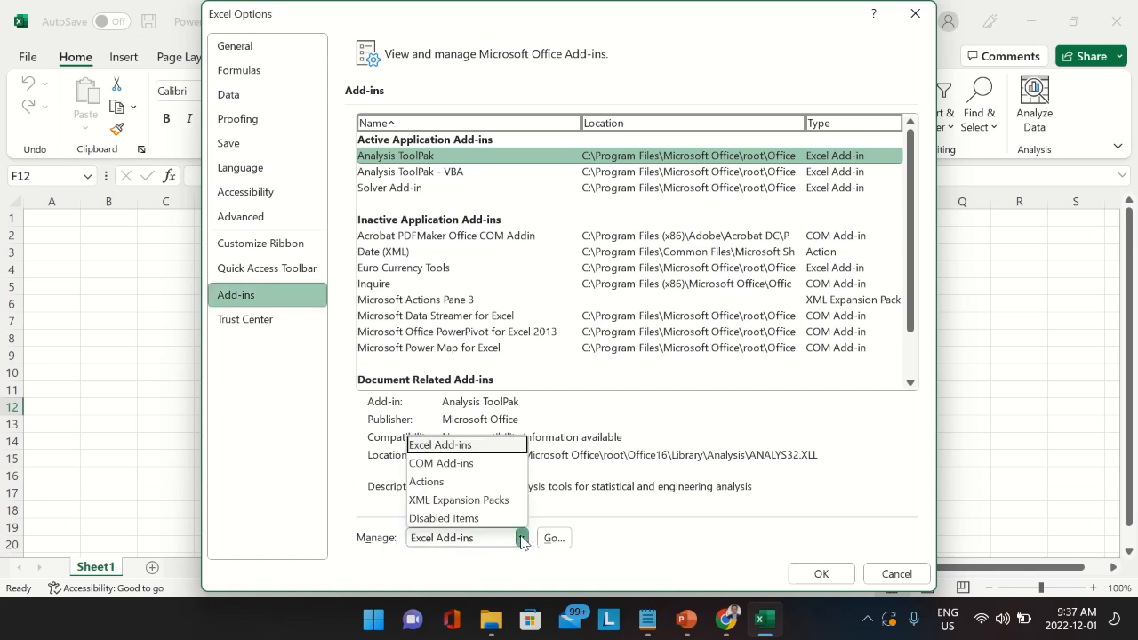
click(439, 464)
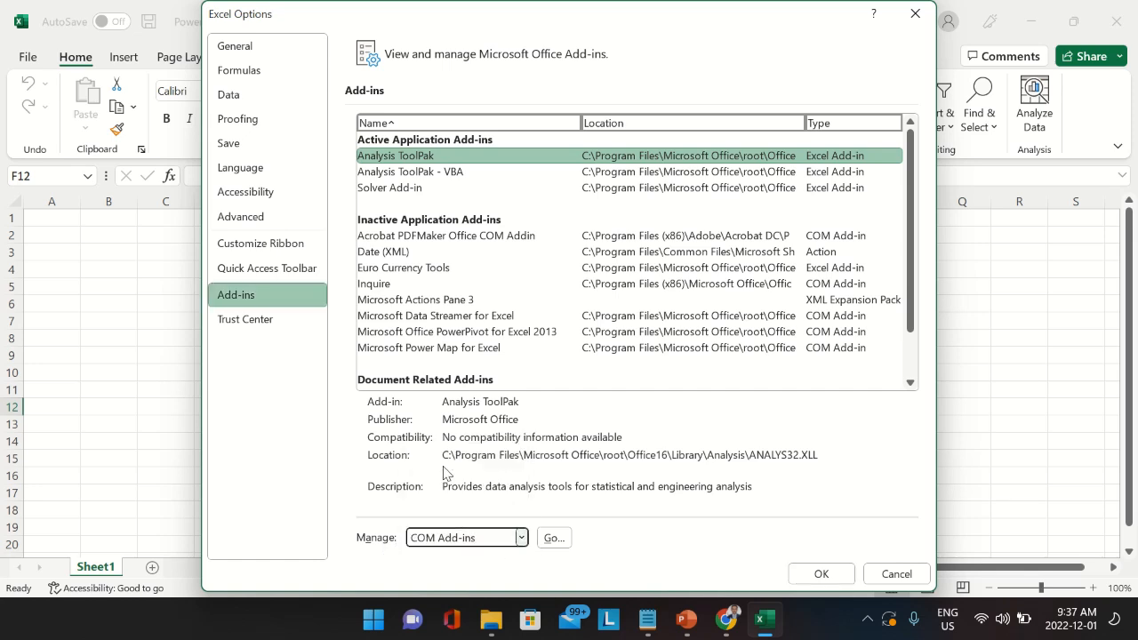
click(553, 539)
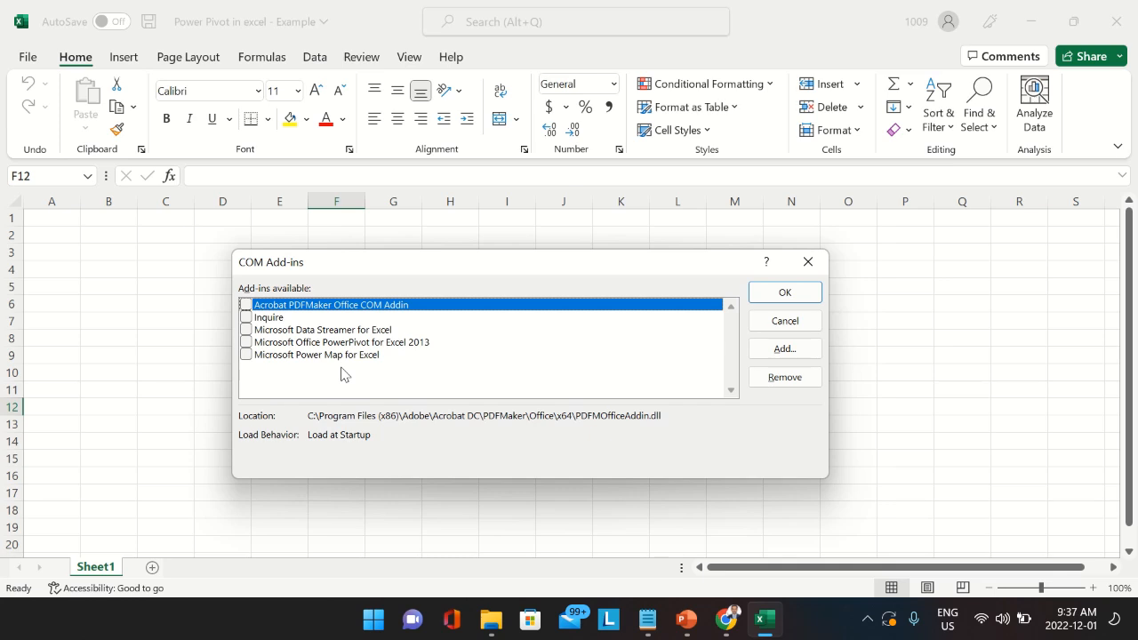
click(252, 343)
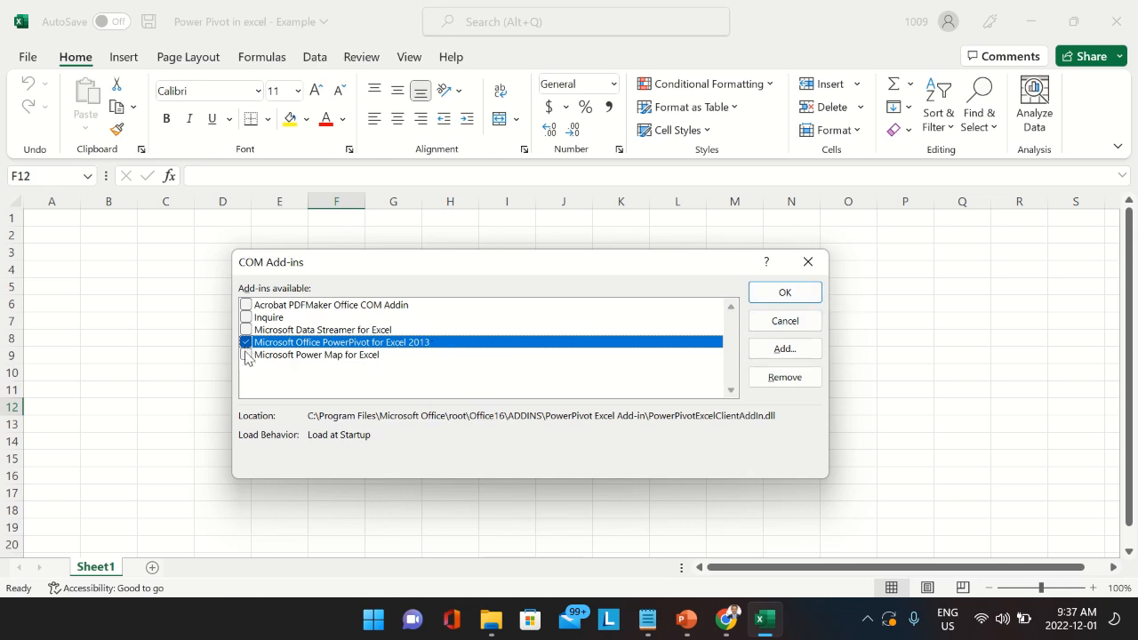
click(800, 294)
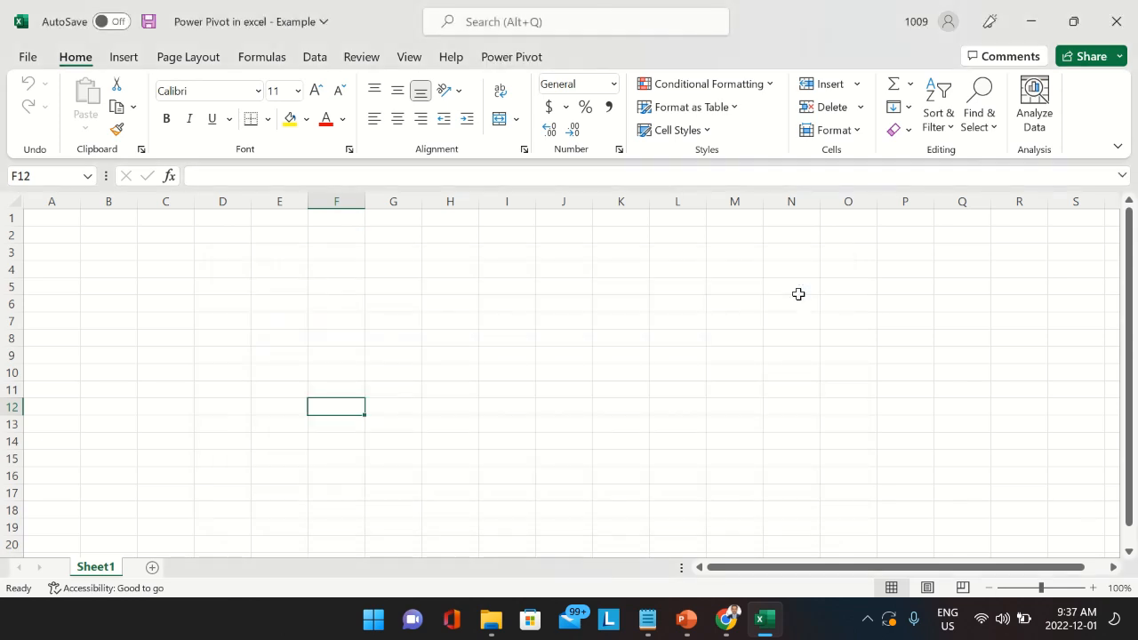
- Open the Power Pivot data model window and look at the database and data service import choices
click(524, 62)
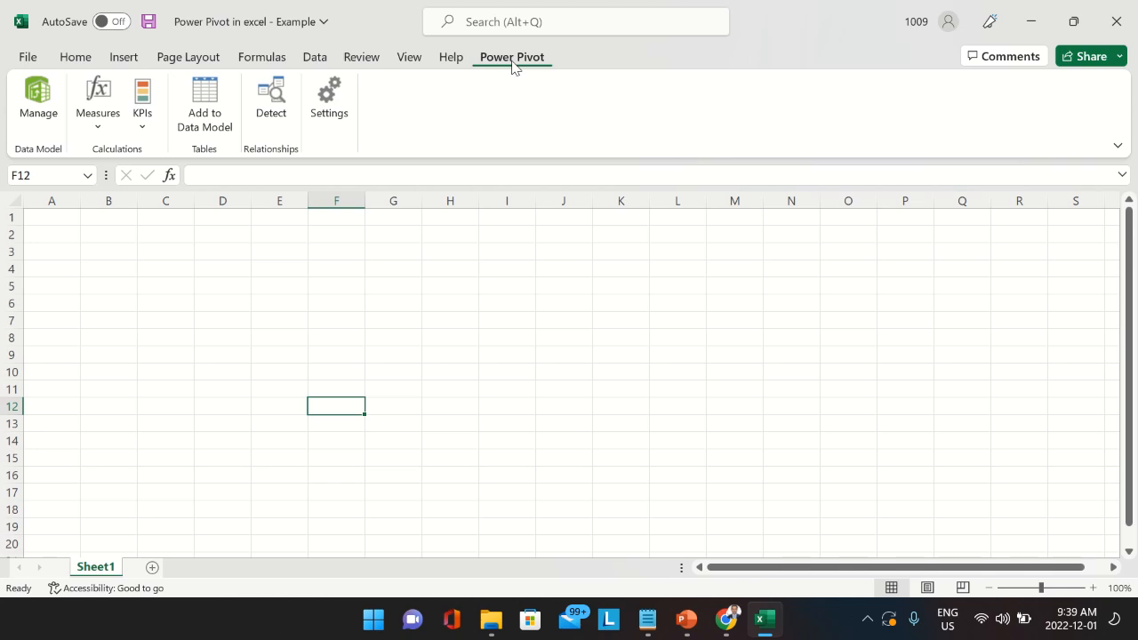
mouse_move(501, 5)
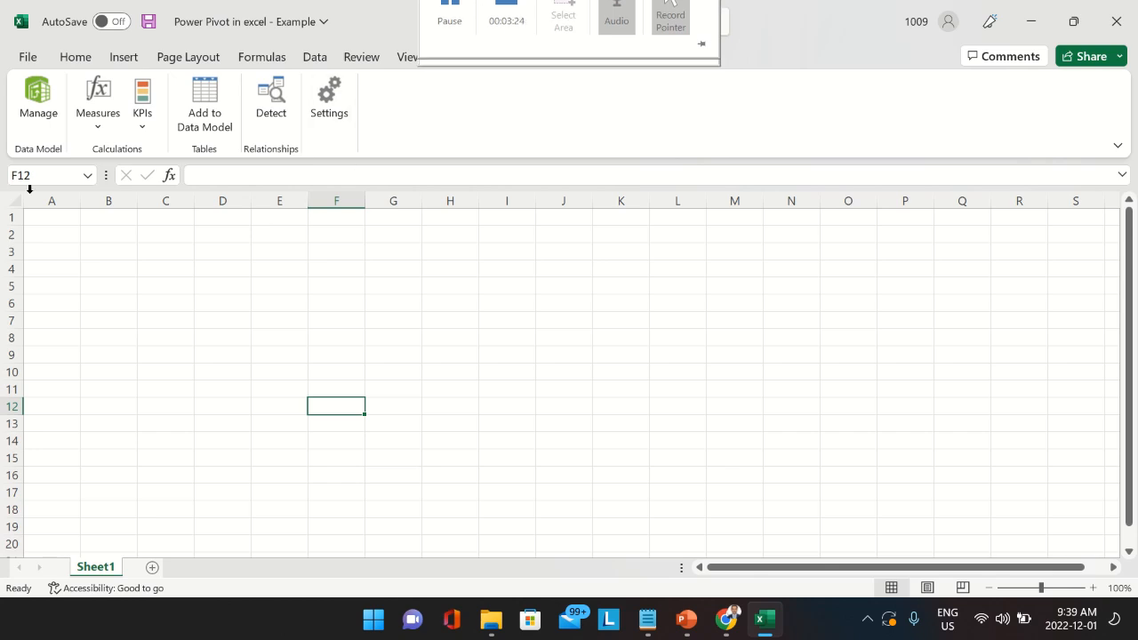
click(46, 105)
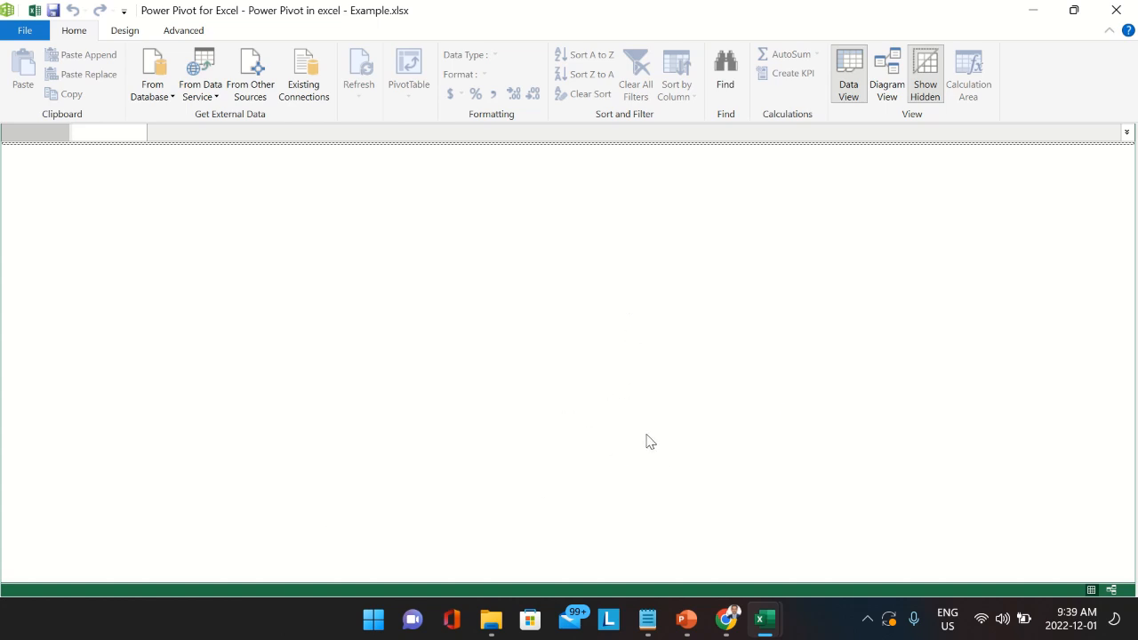
click(172, 98)
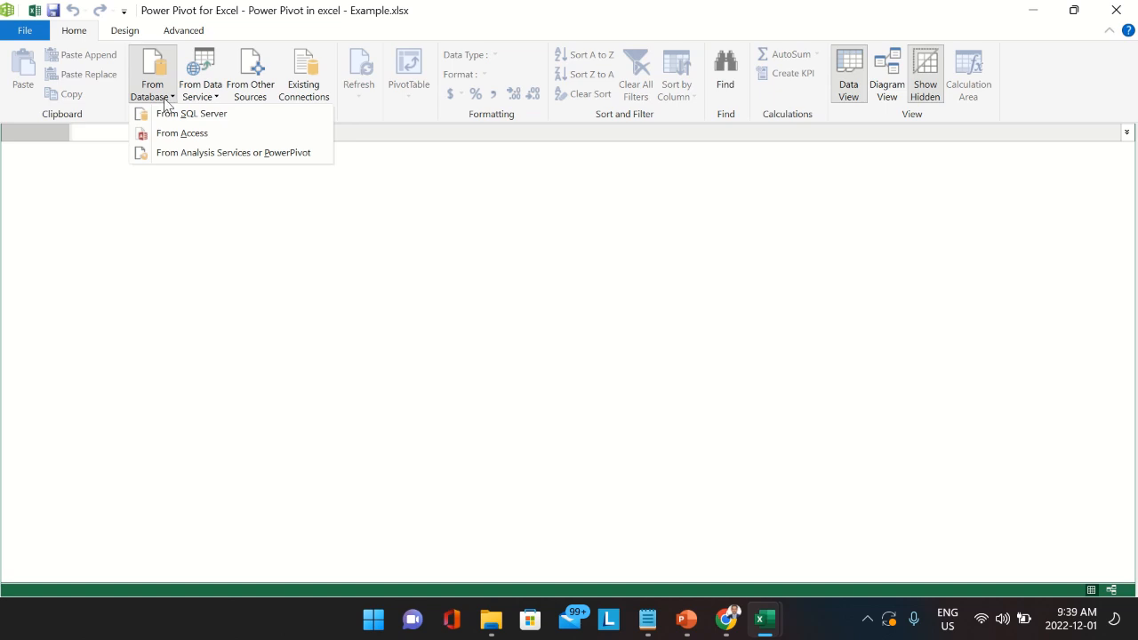
click(216, 97)
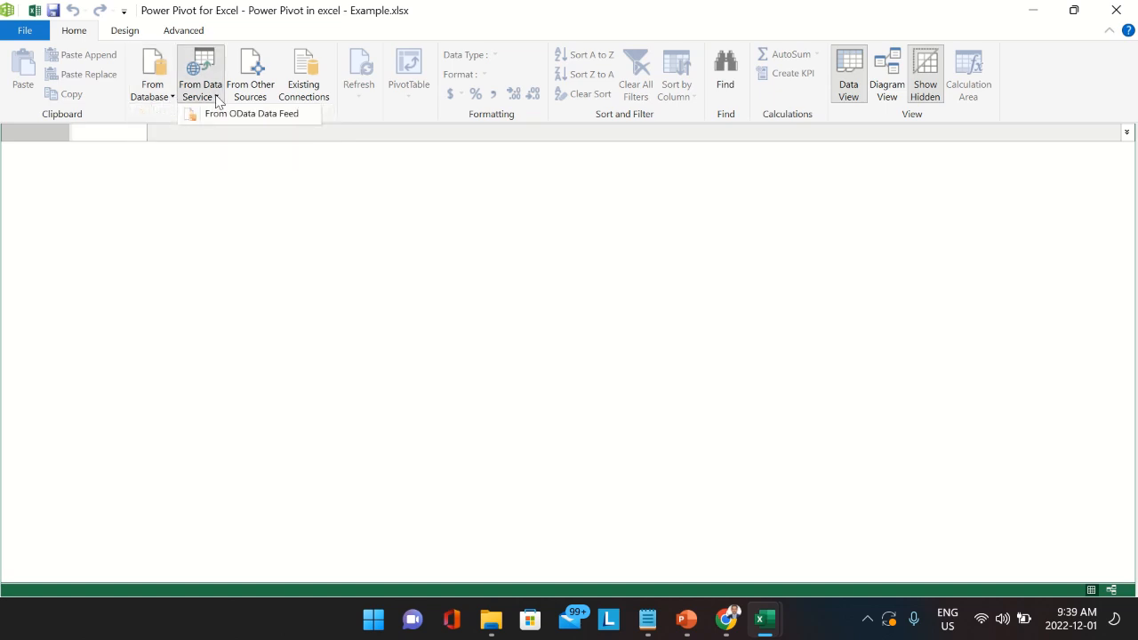
- Start a table import from other sources with Excel File as the data source type
click(262, 100)
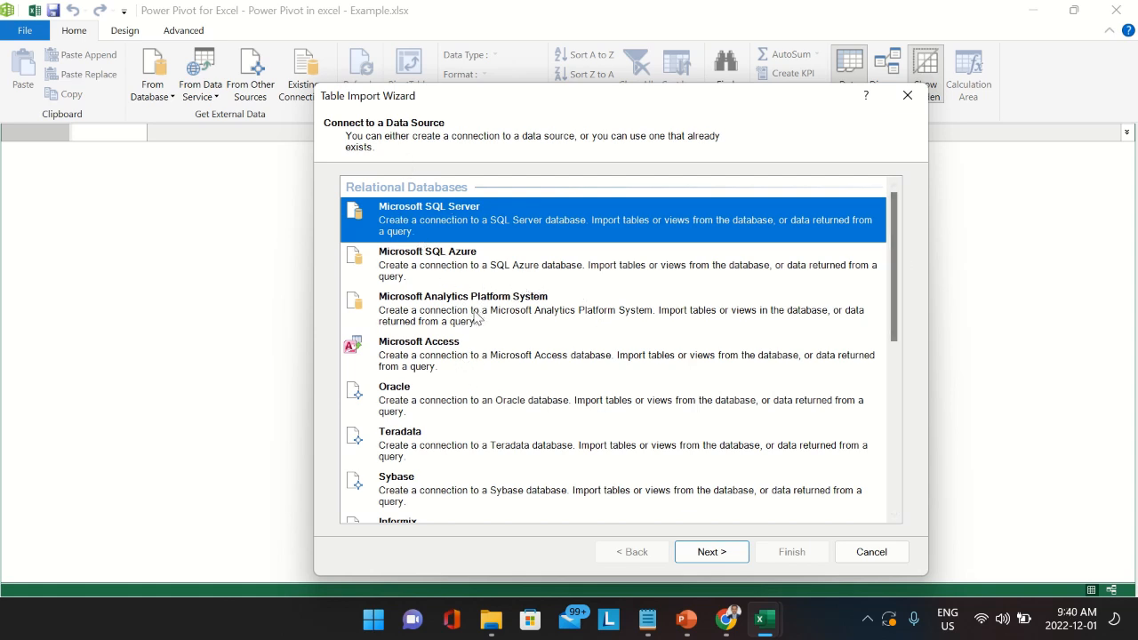
scroll(477, 317, down, 2)
scroll(474, 317, down, 6)
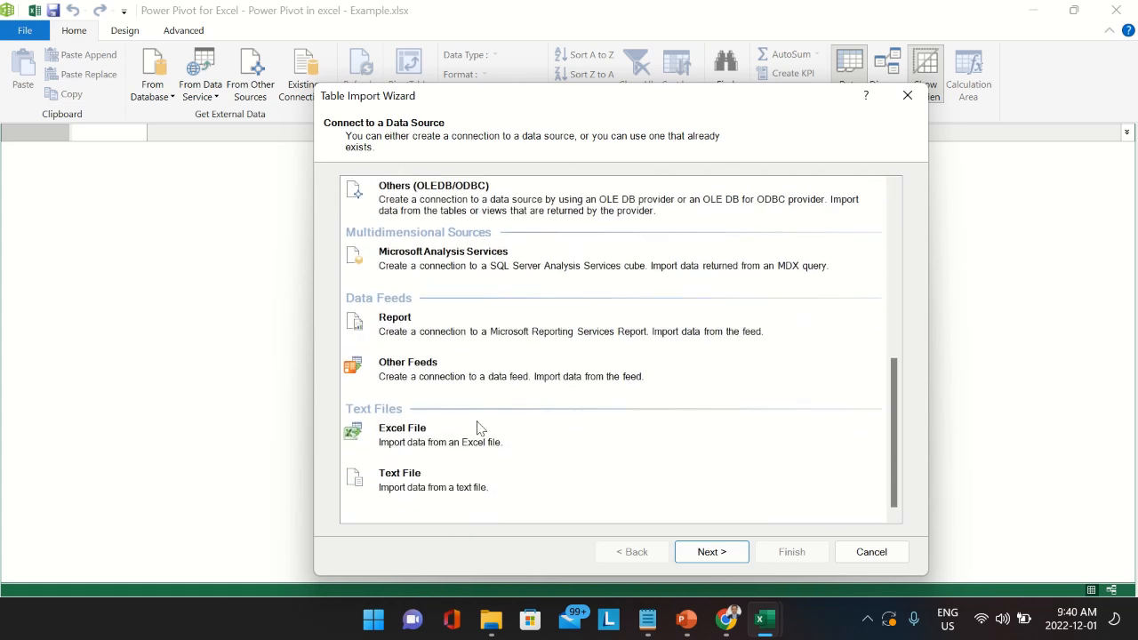
click(428, 440)
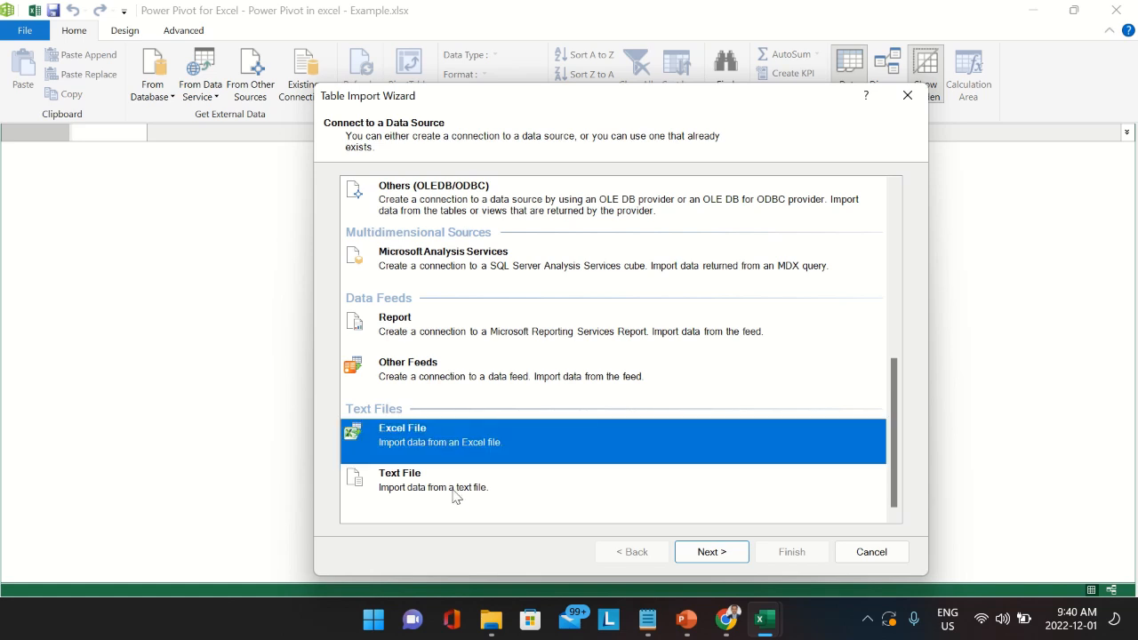
click(710, 552)
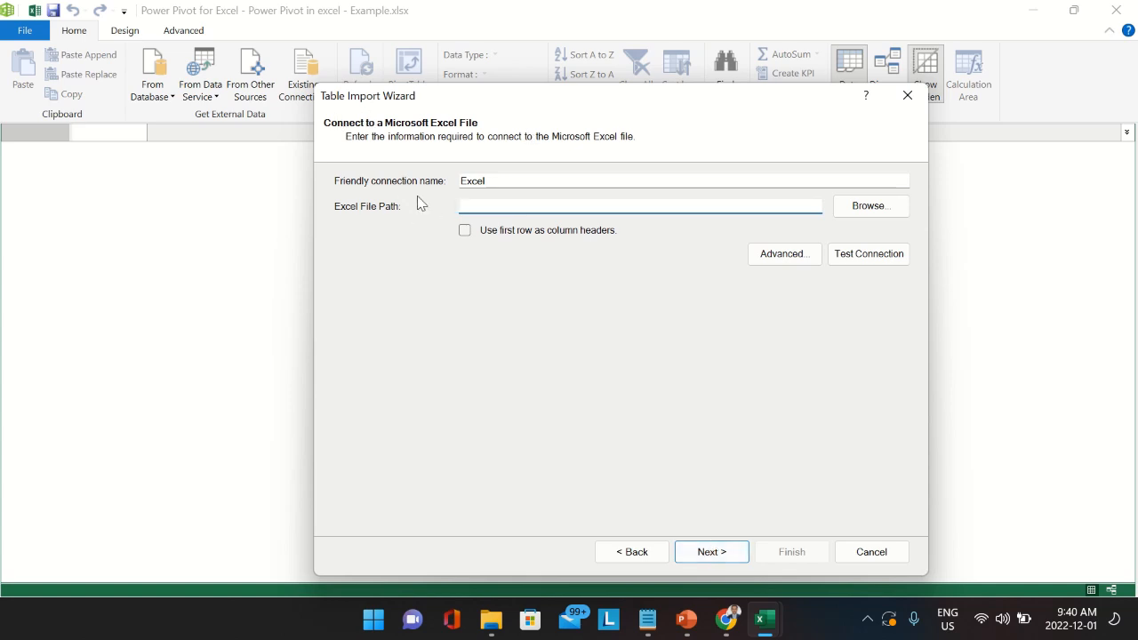
- Set the friendly connection name to Excel Connection
drag(505, 182, 409, 192)
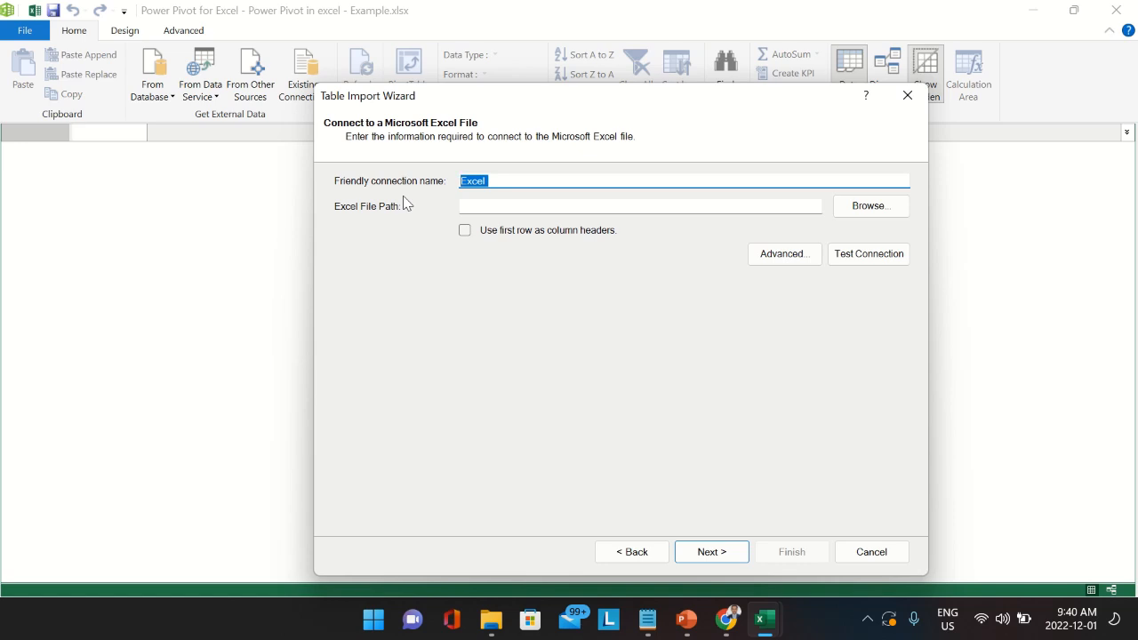
key(End)
text(C)
- Choose the Customers 1 workbook from the course's Power Pivot with Excel folder as the Excel file to import
click(869, 206)
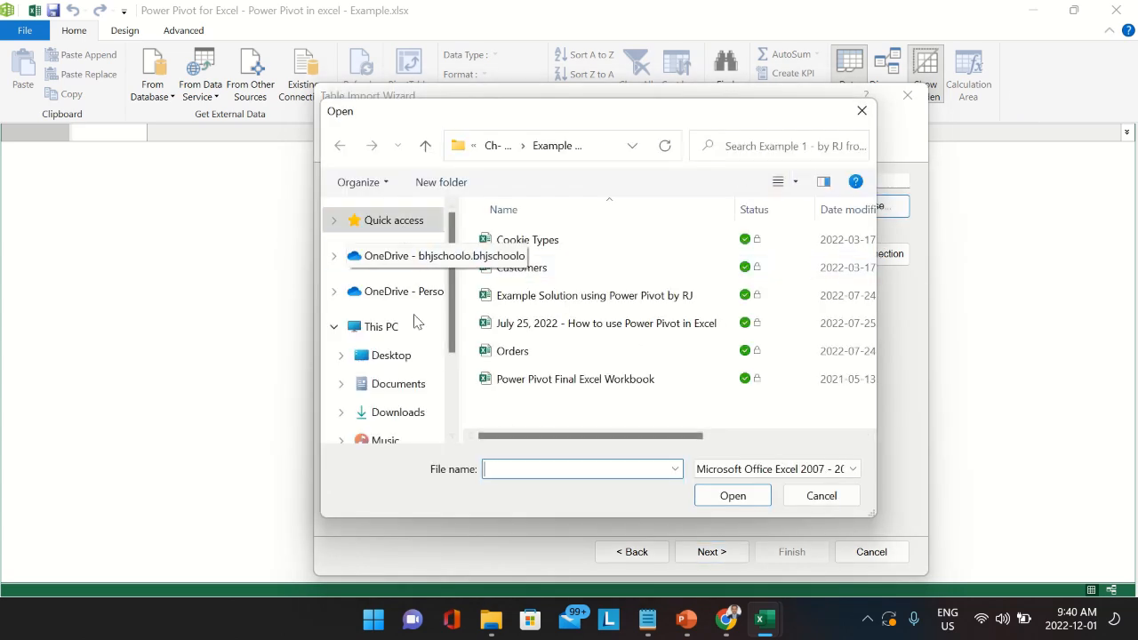
click(389, 365)
scroll(569, 374, down, 2)
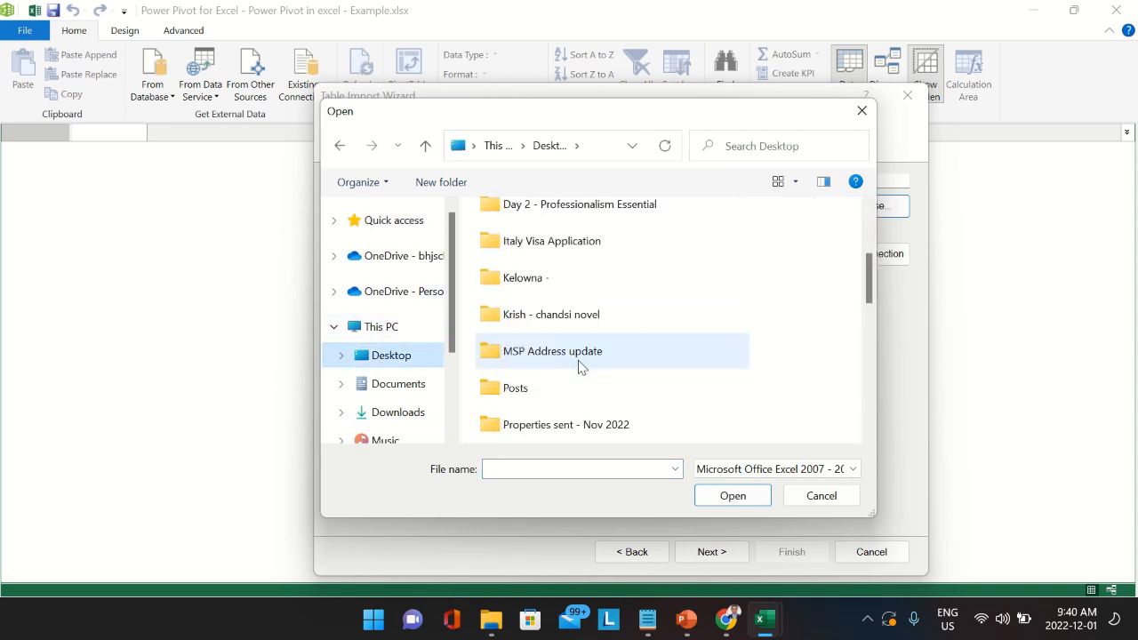
scroll(575, 382, down, 4)
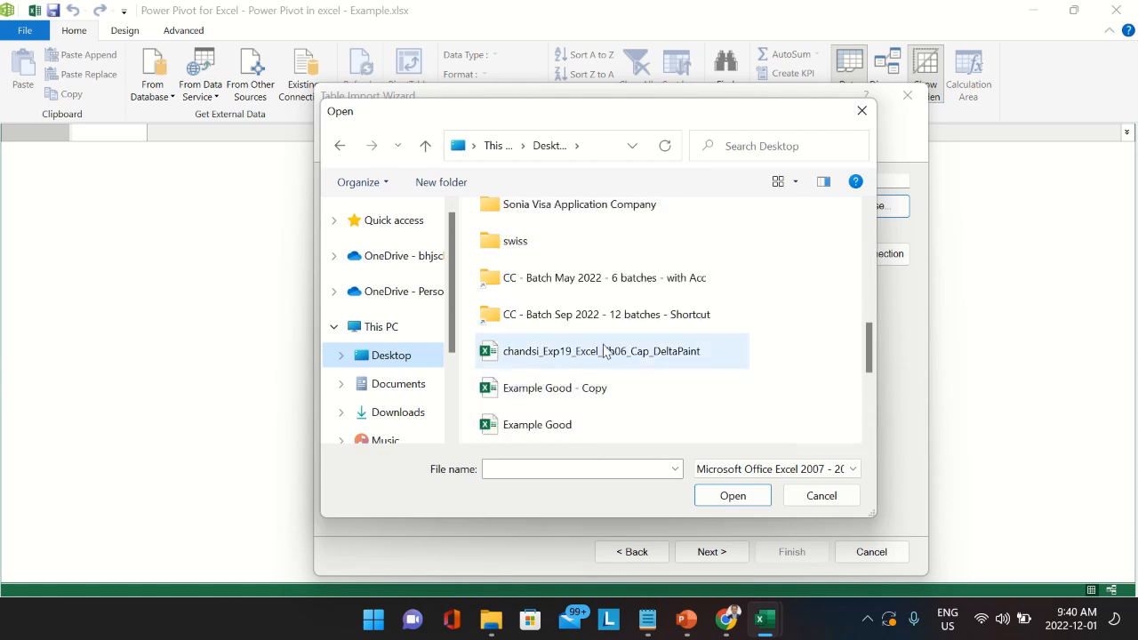
double_click(608, 320)
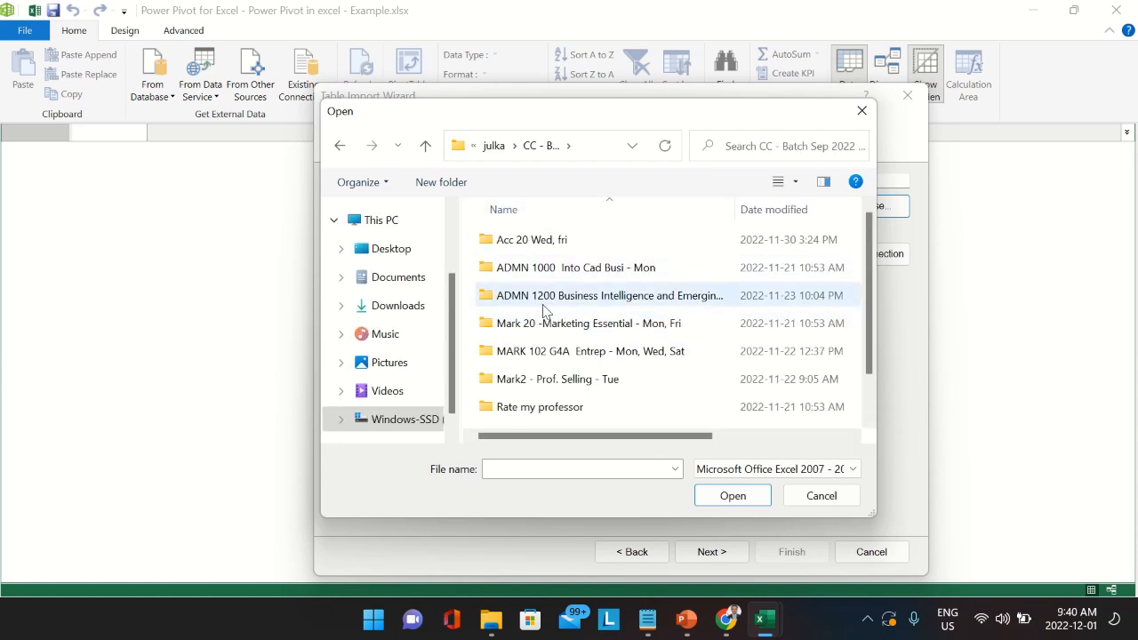
double_click(561, 295)
double_click(539, 323)
click(551, 324)
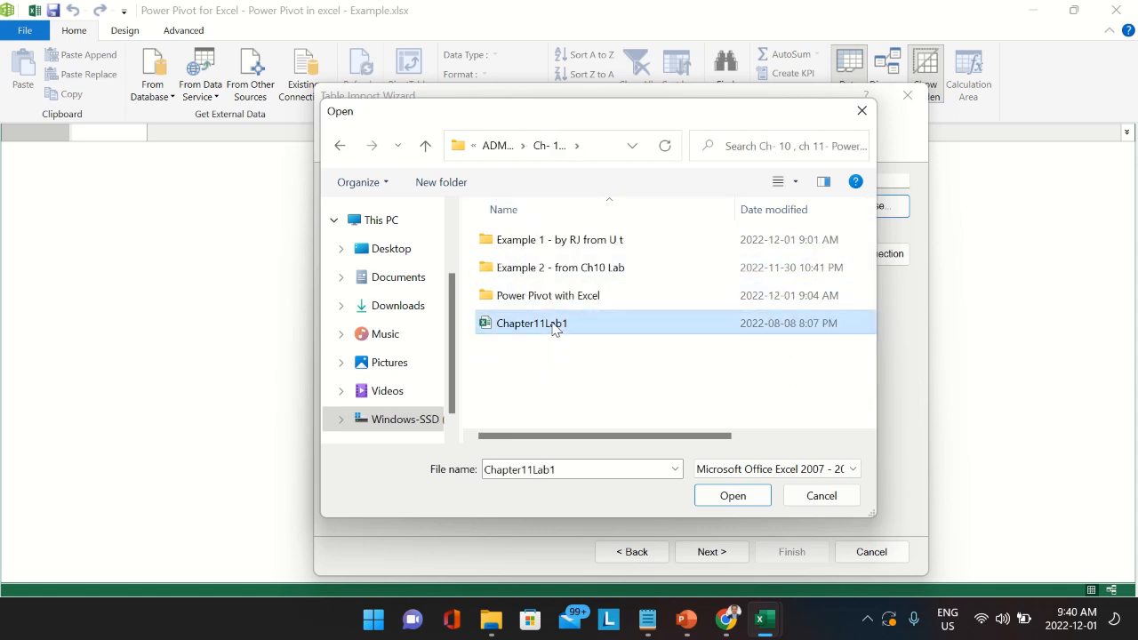
double_click(547, 299)
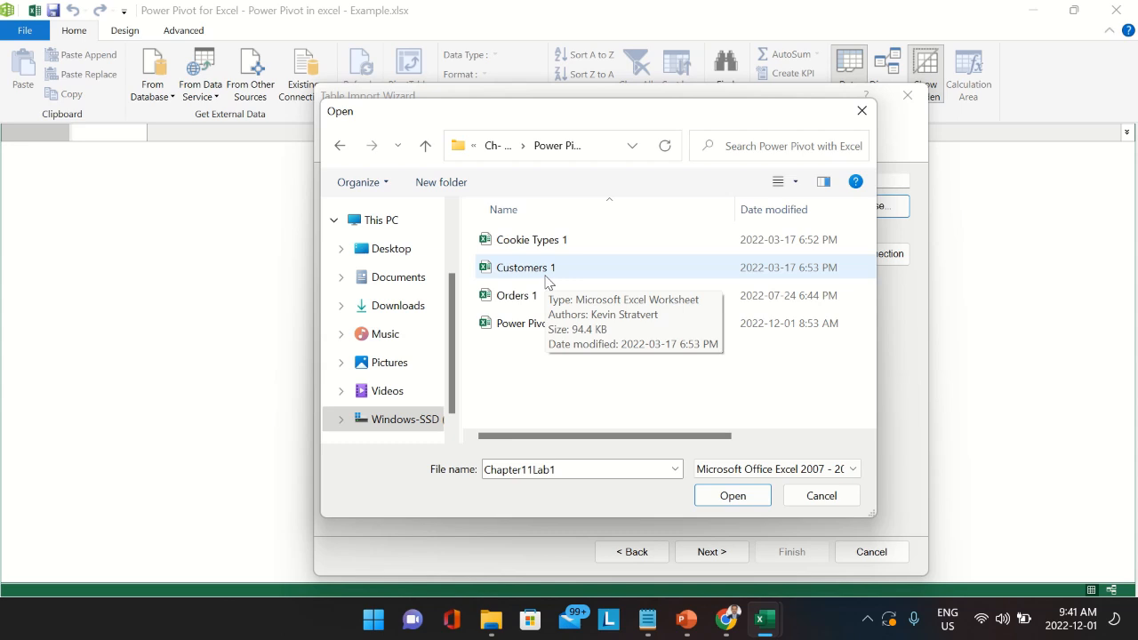
click(554, 274)
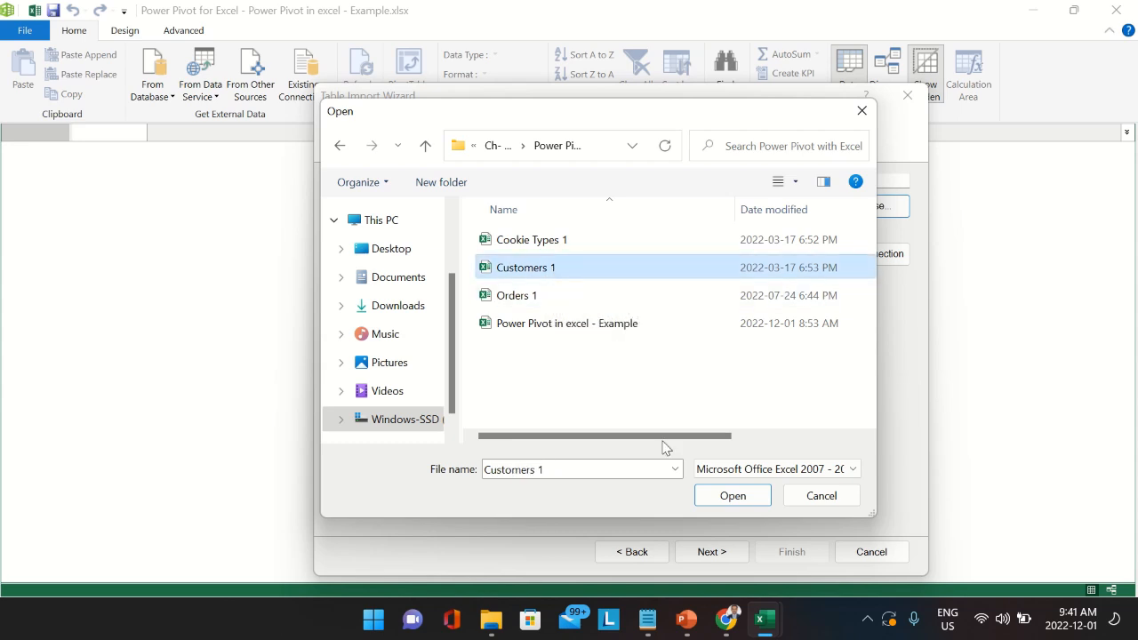
click(734, 497)
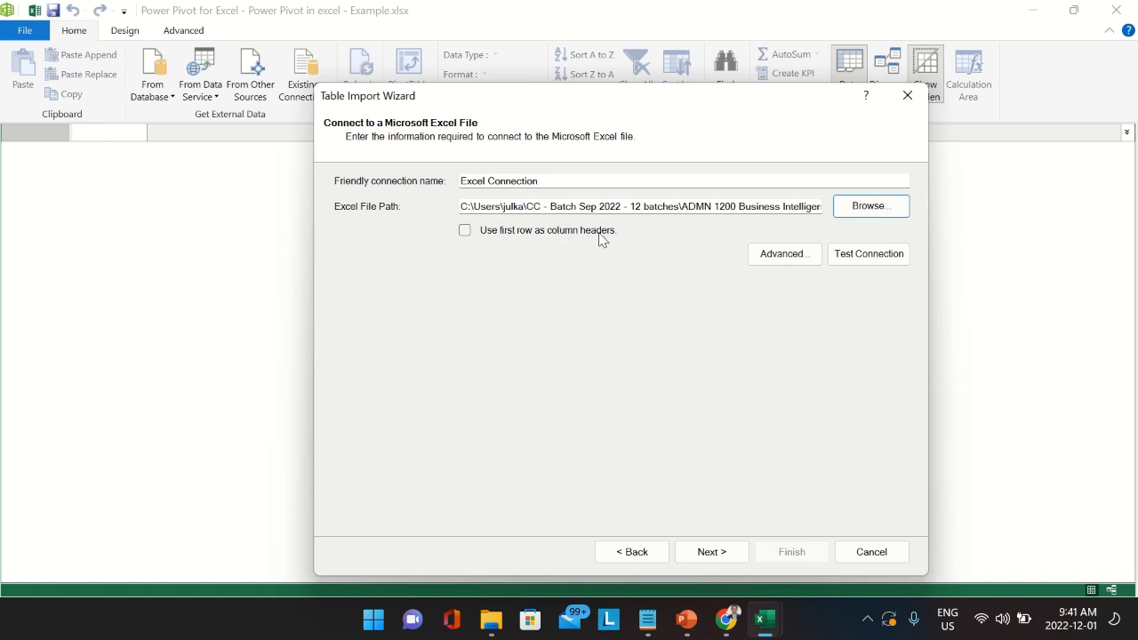
- Use the first row as column headers and preview the Customers$ table with the Name, Phone and Address columns widened
click(463, 232)
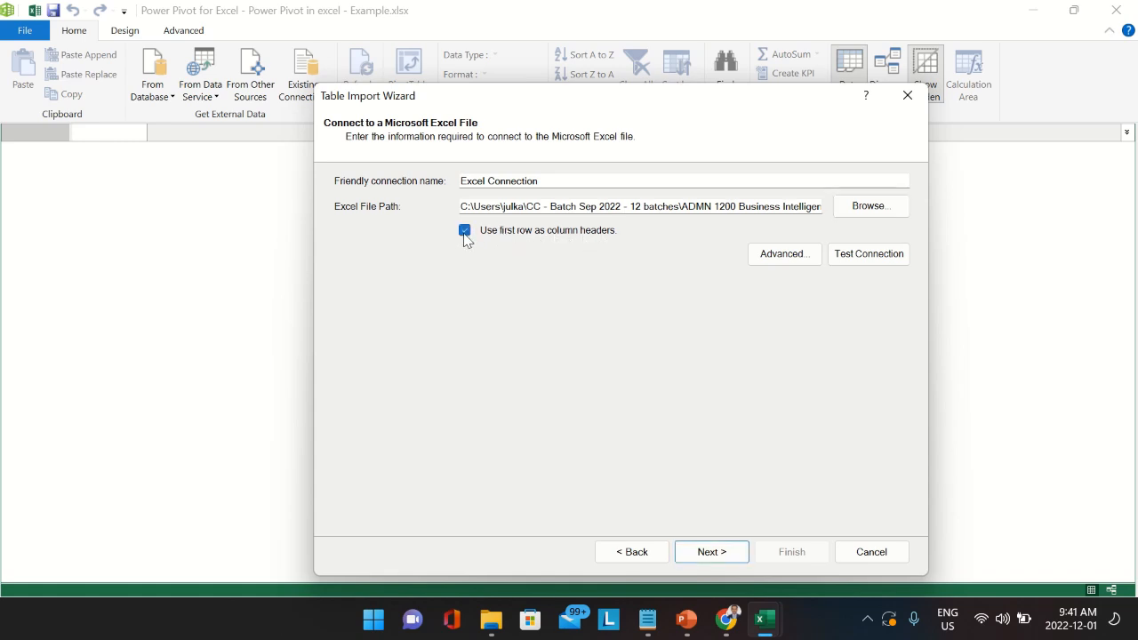
click(711, 551)
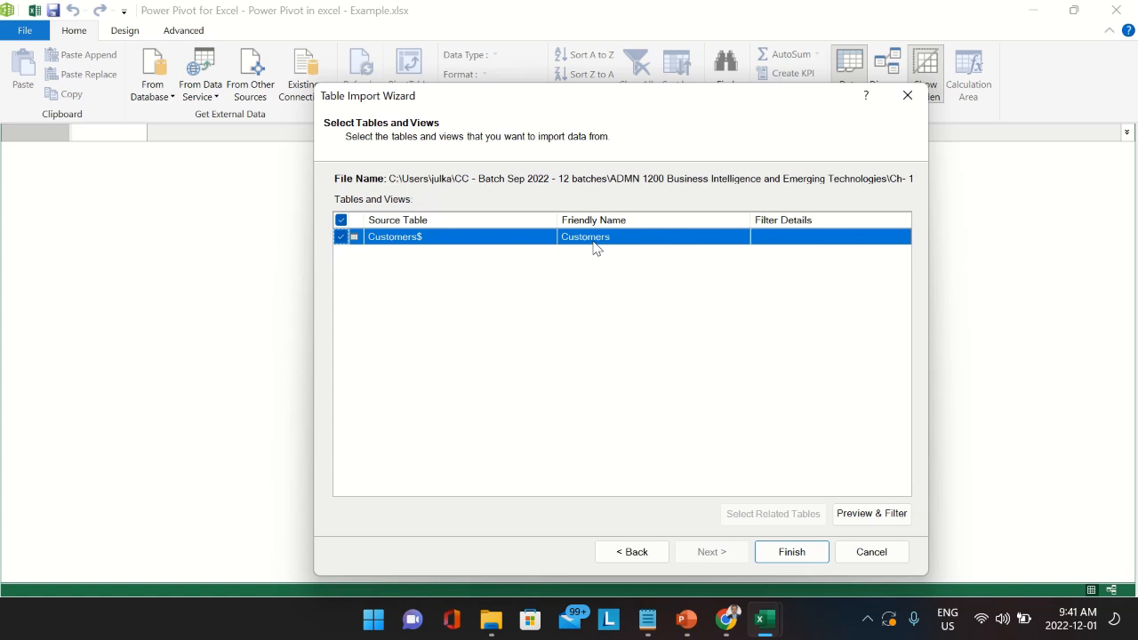
click(867, 515)
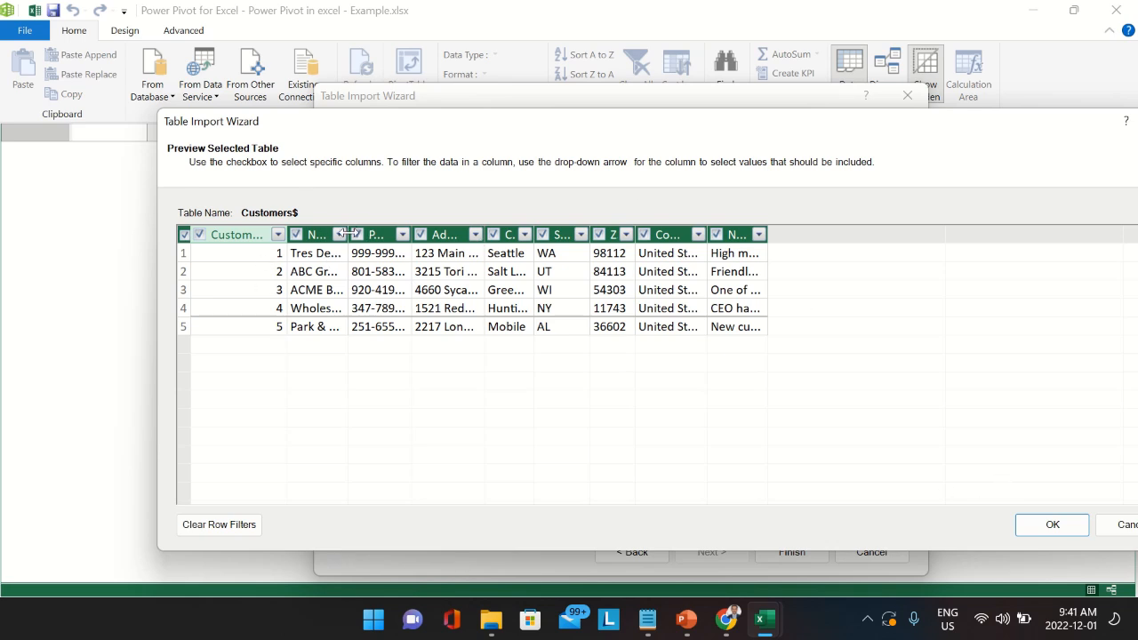
drag(348, 234, 513, 237)
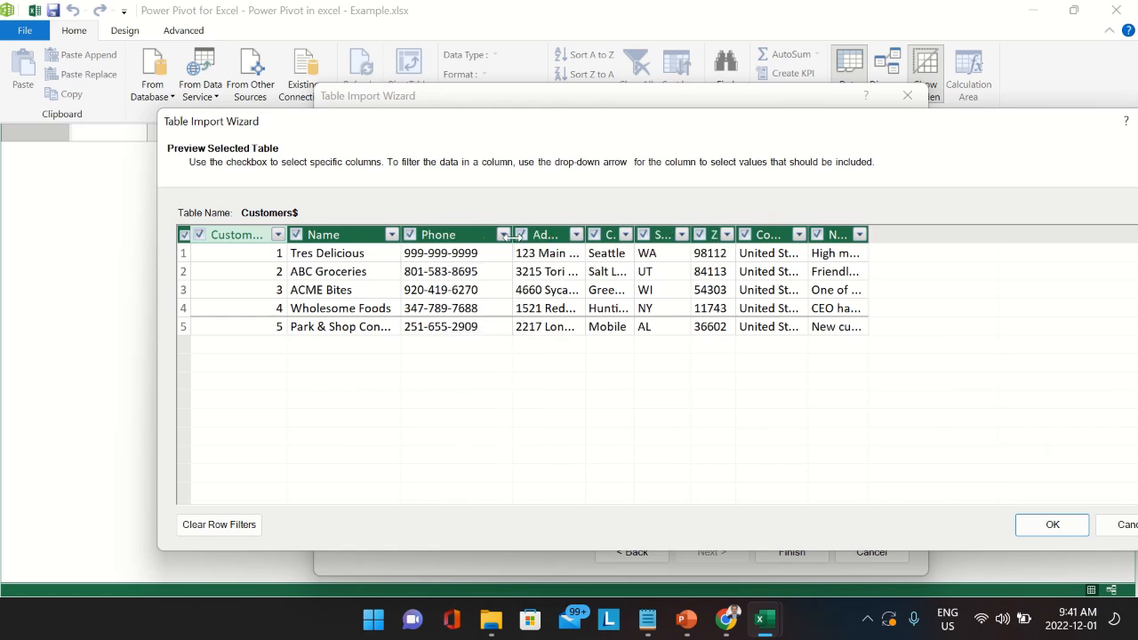
drag(585, 234, 654, 236)
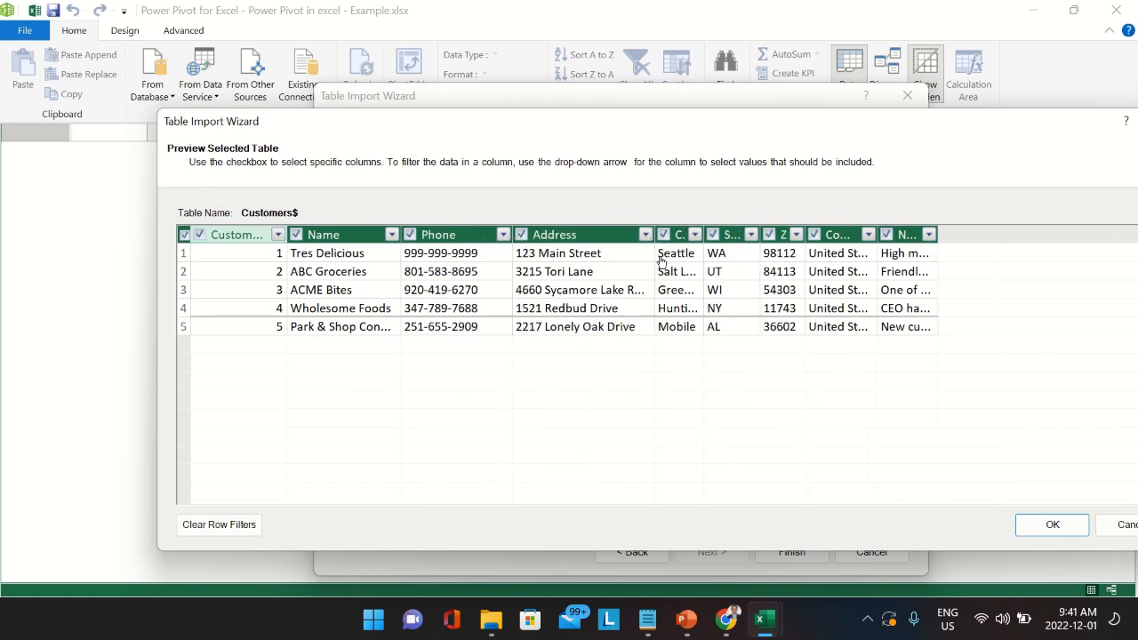
click(1054, 526)
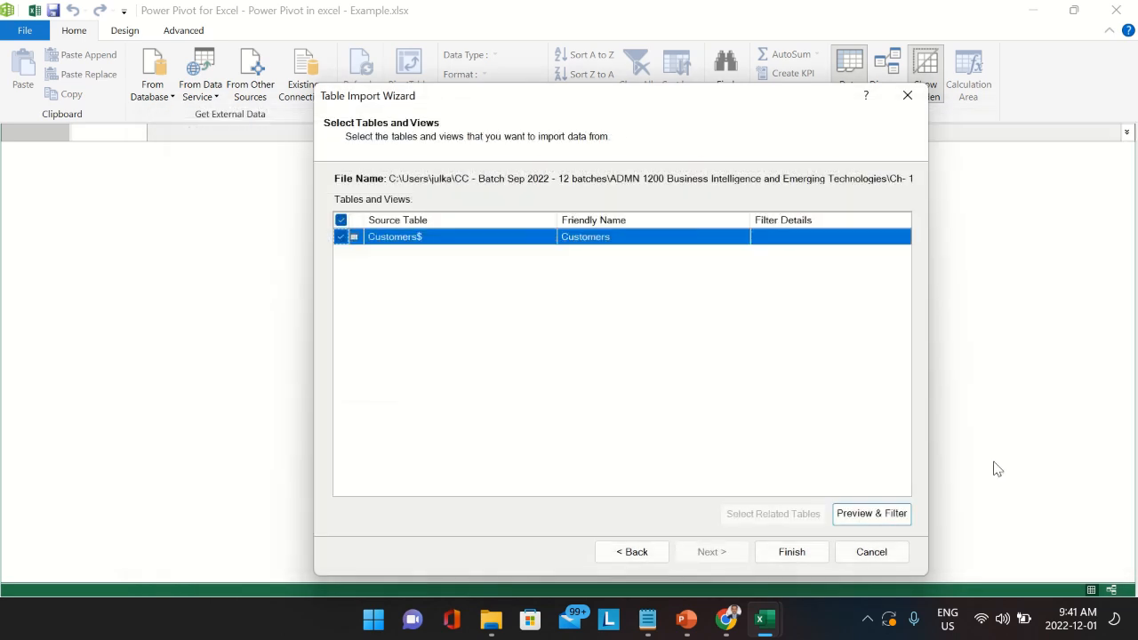
- Import the Customers$ table into the data model and close the import wizard
click(791, 552)
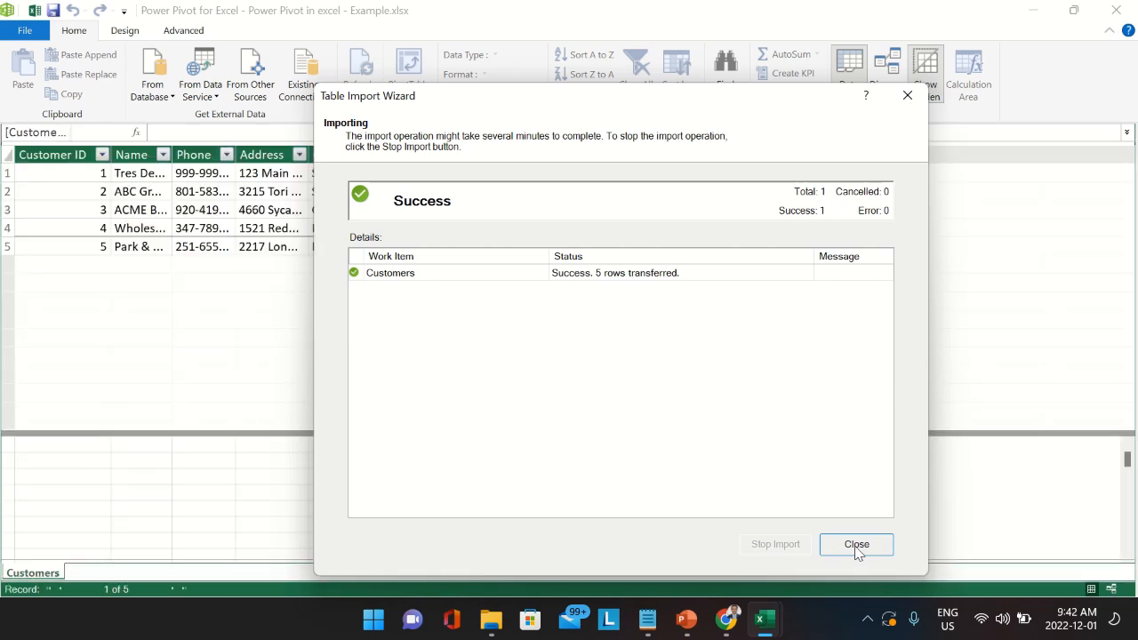
click(856, 546)
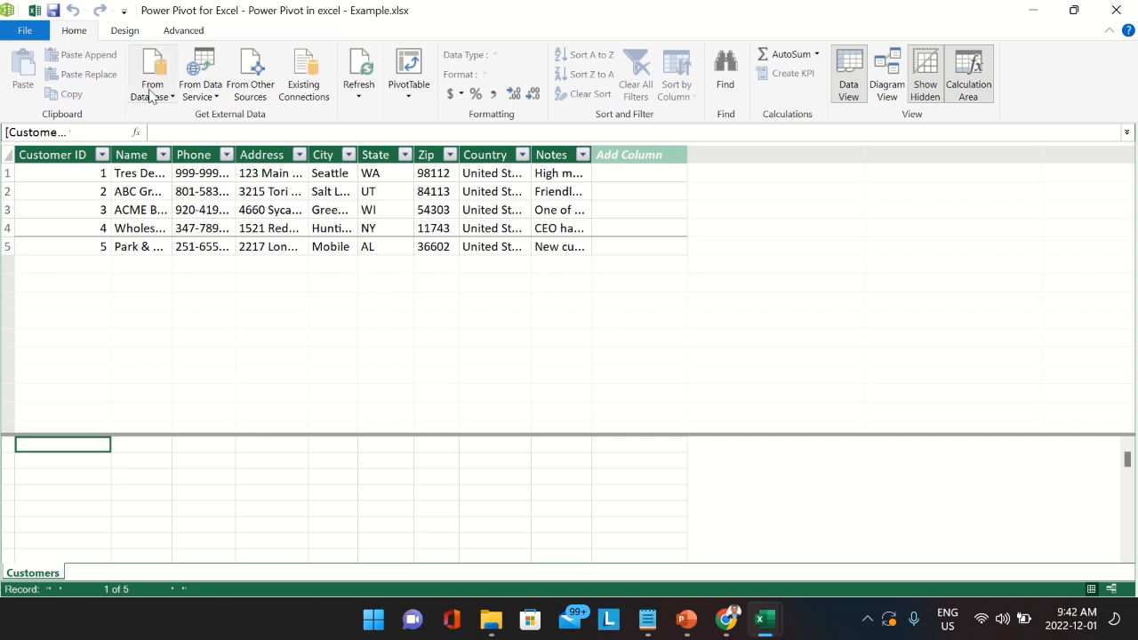
- Start a second table import from other sources with Excel File as the data source type
click(257, 84)
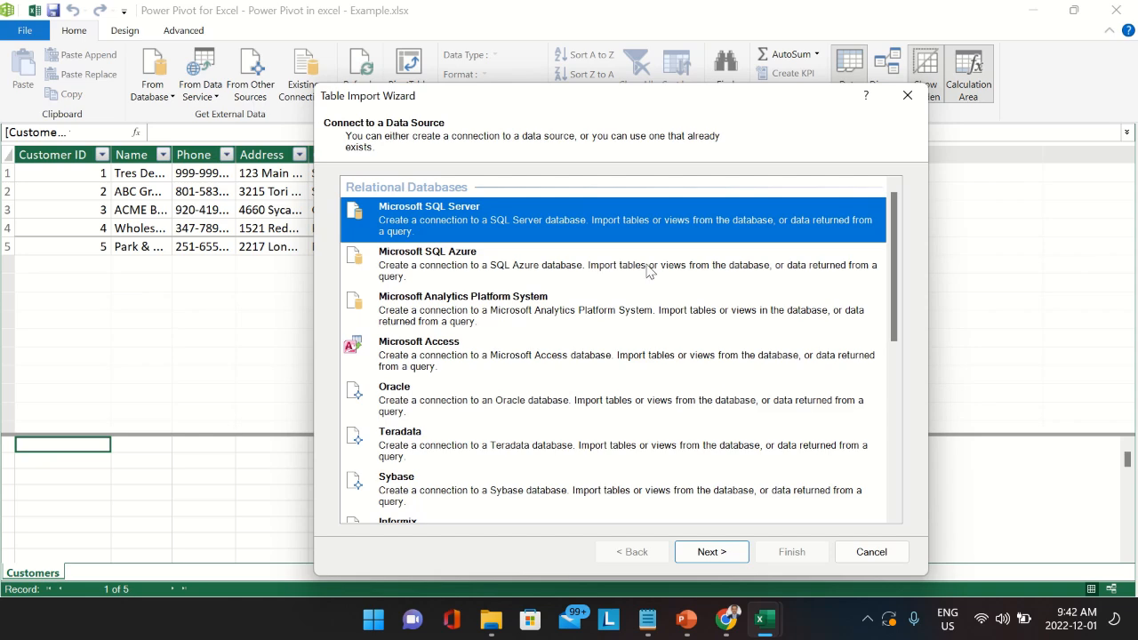
scroll(626, 356, down, 10)
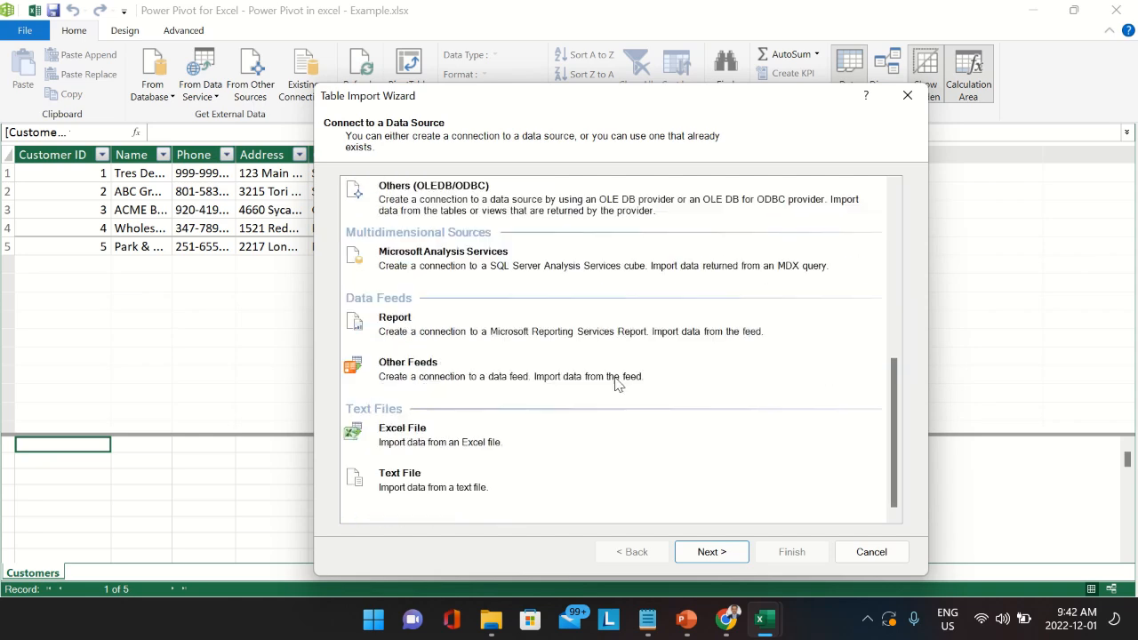
click(416, 437)
click(721, 552)
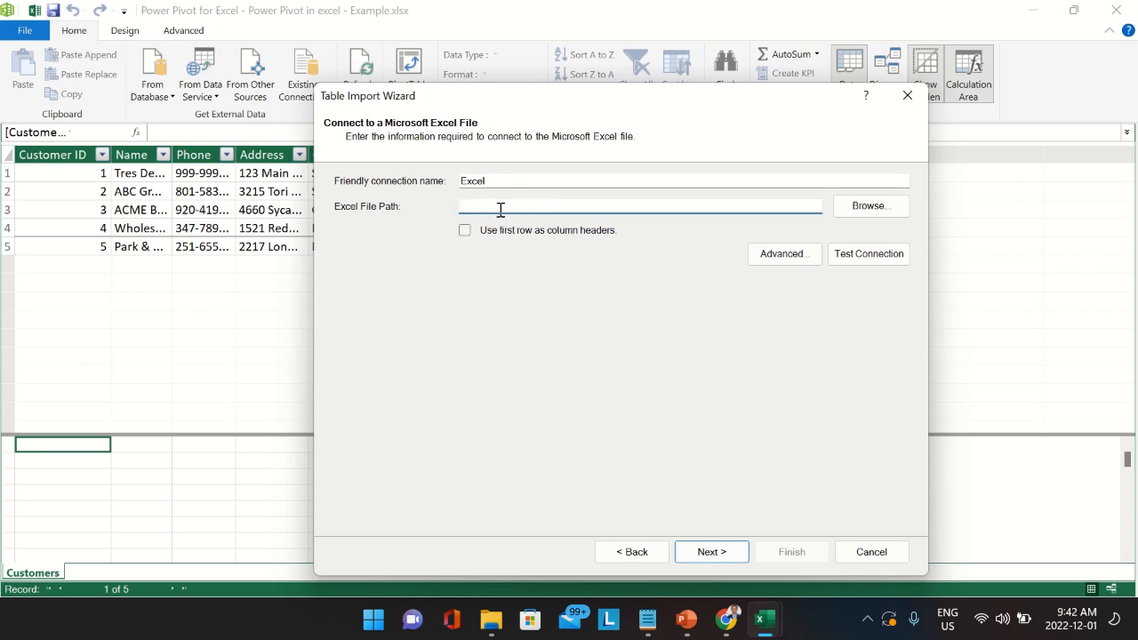
- Choose the Orders 1 workbook as the Excel file and use its first row as column headers
click(870, 208)
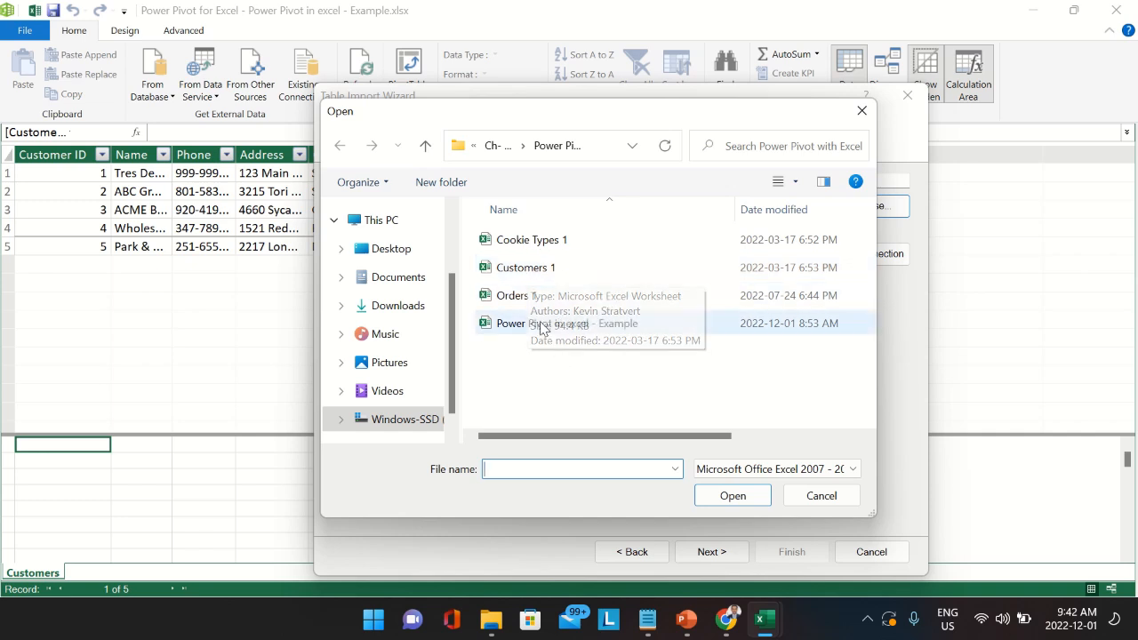
click(519, 297)
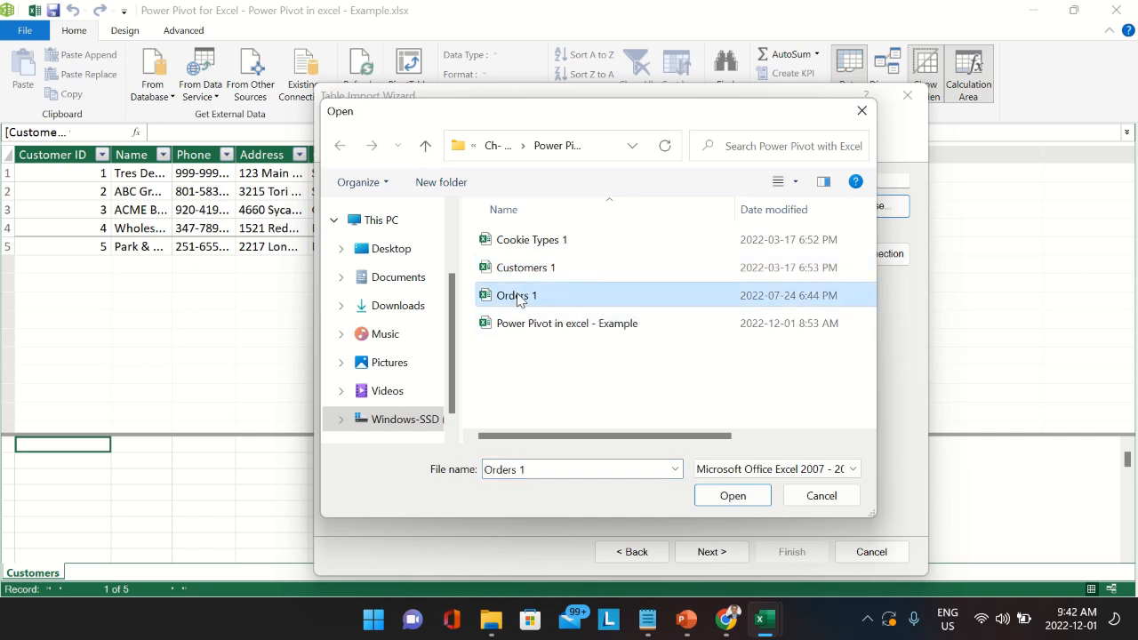
click(723, 498)
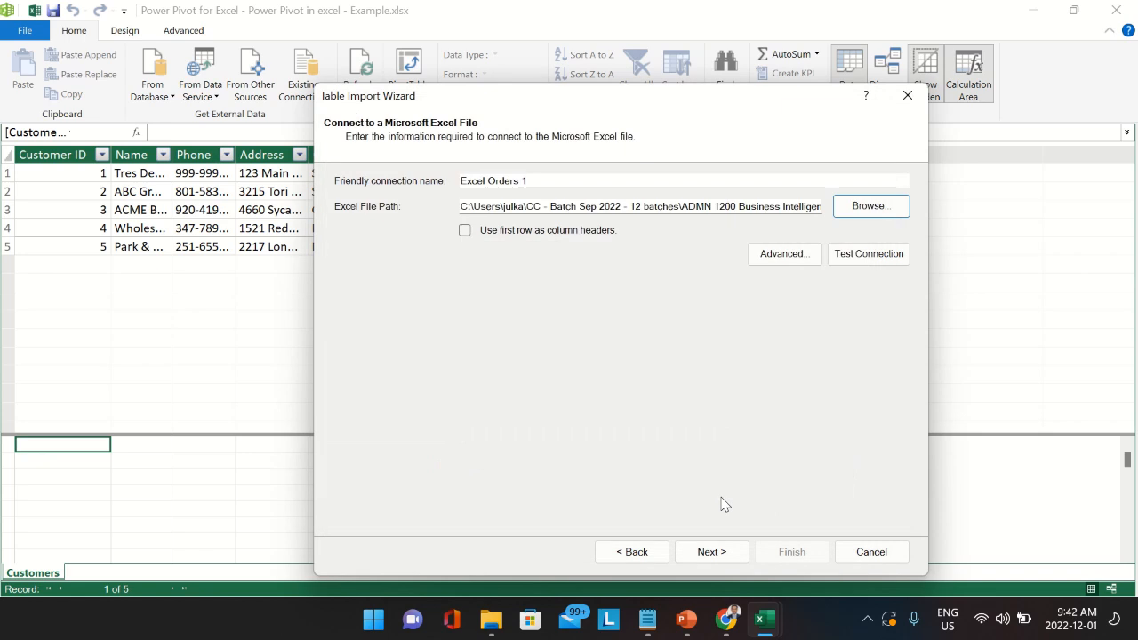
click(465, 230)
click(725, 553)
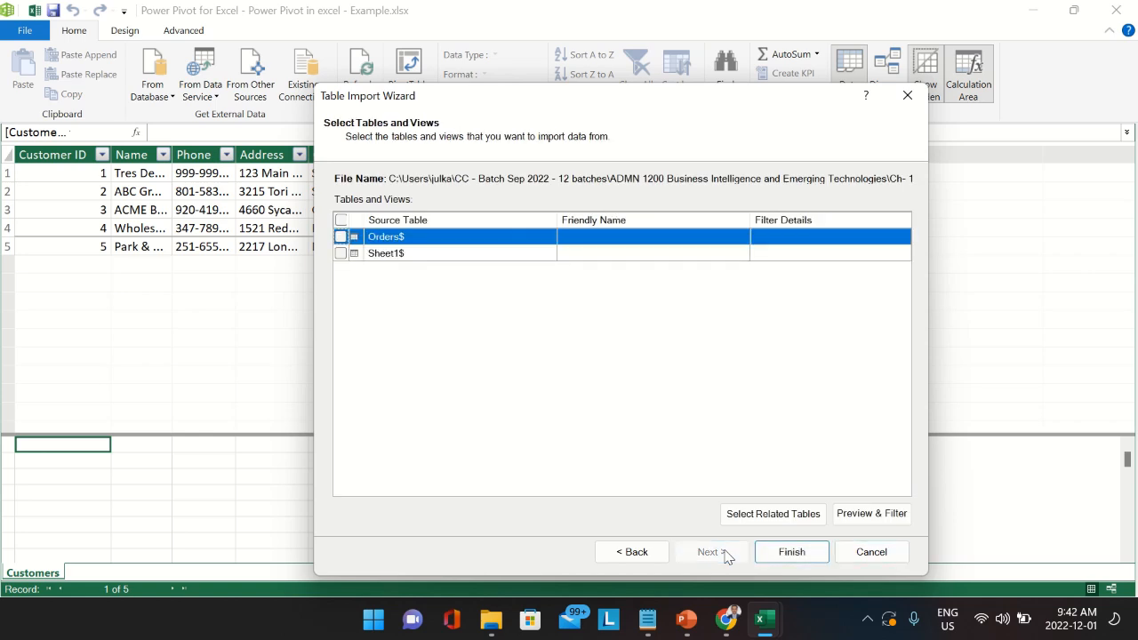
- Switch the table selection between Orders$ and Sheet1$, leaving only Sheet1$ selected for import
click(342, 254)
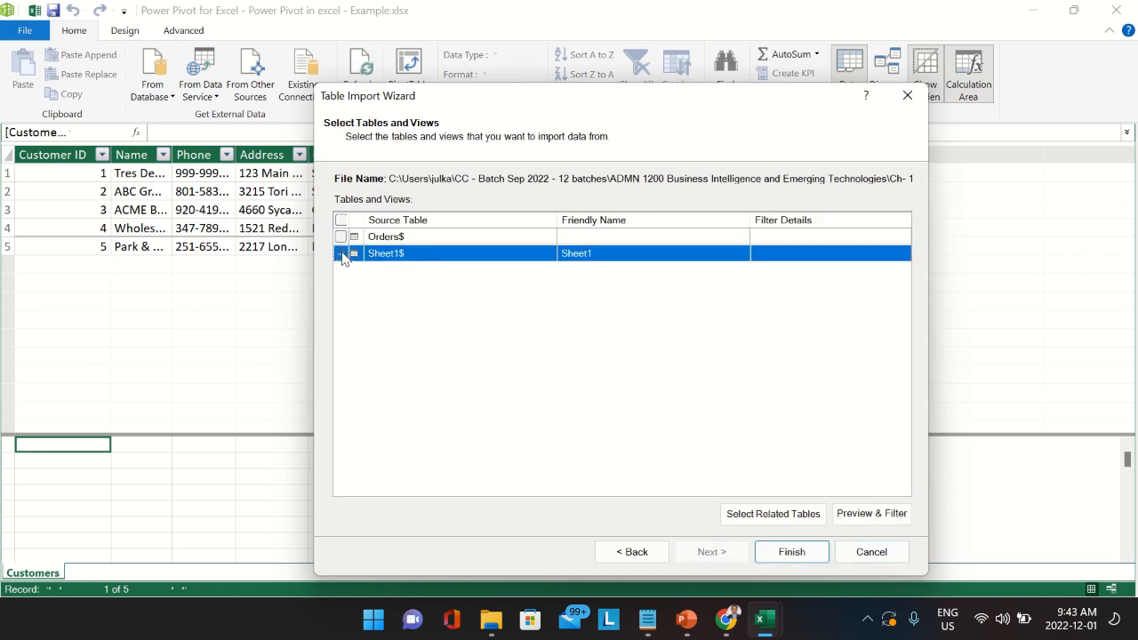
click(341, 236)
click(342, 253)
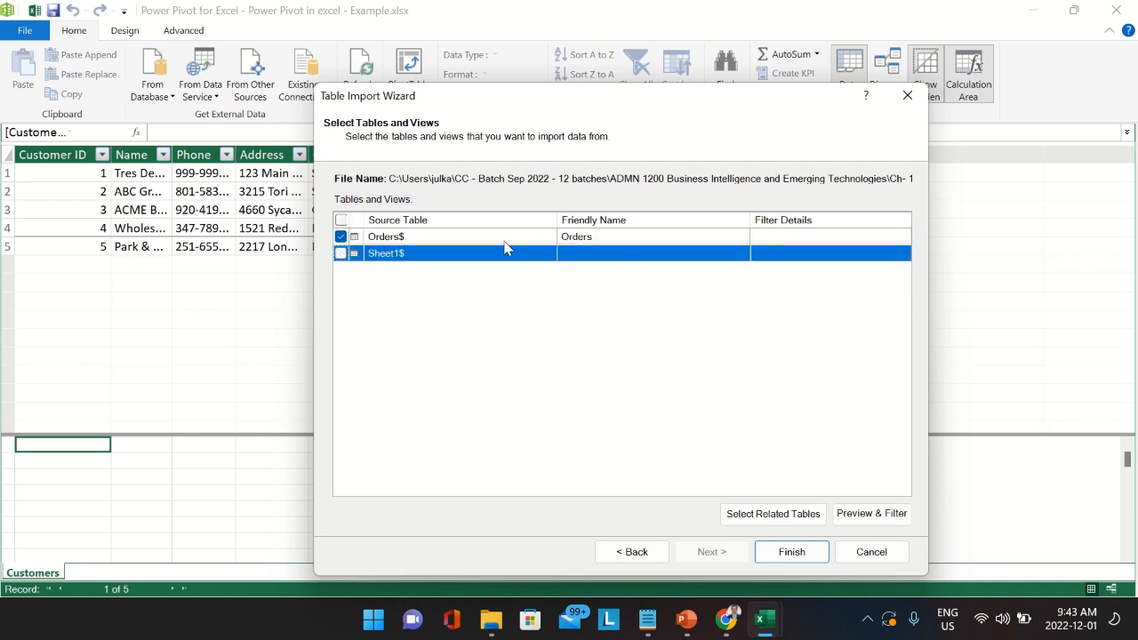
click(341, 253)
click(341, 236)
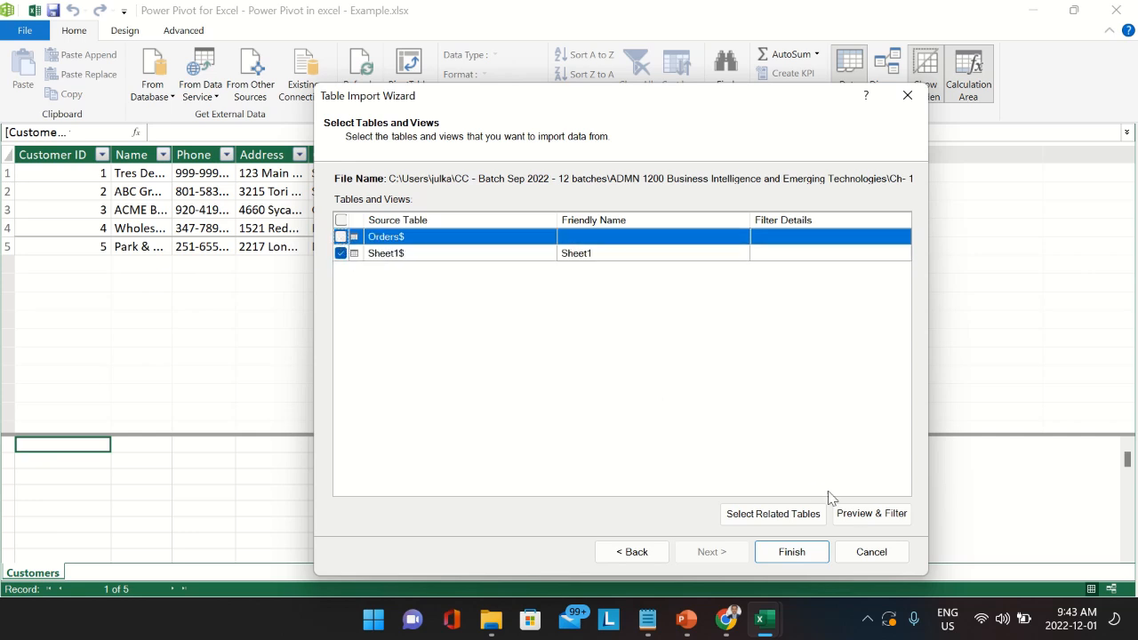
- Preview the Orders$ data, try to import Sheet1$ and cancel the import at the security warning
click(861, 519)
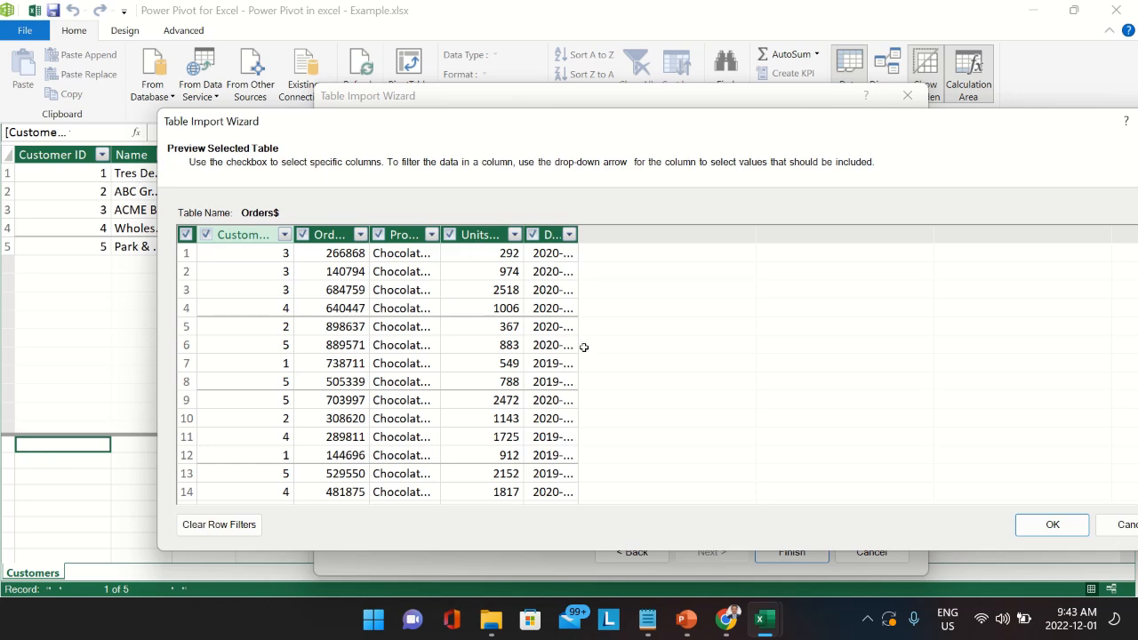
click(1052, 524)
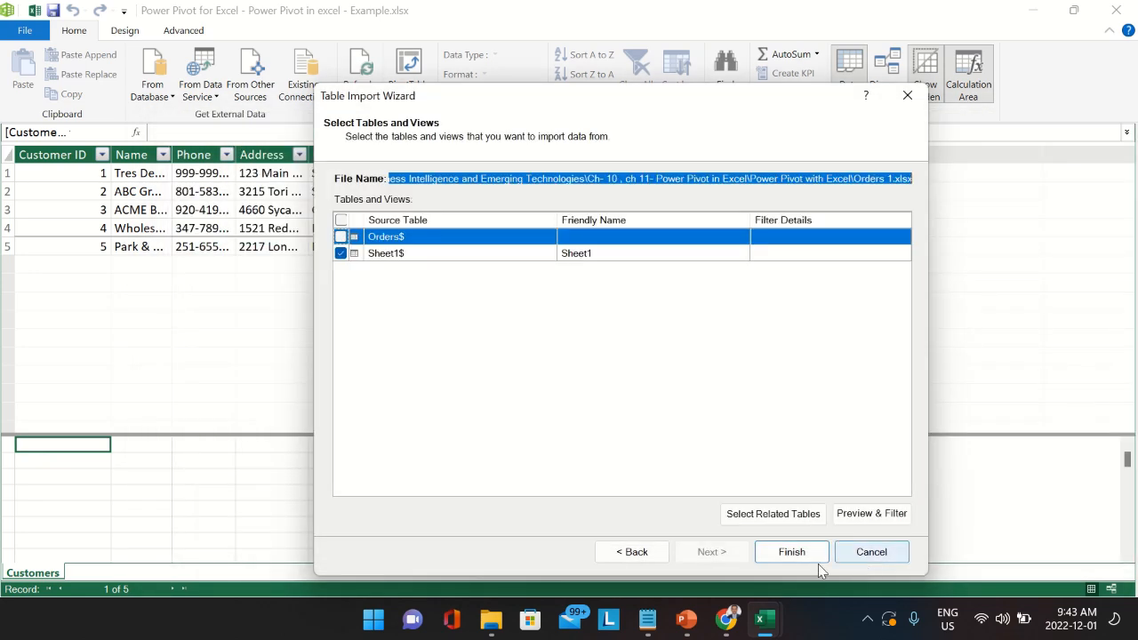
click(791, 552)
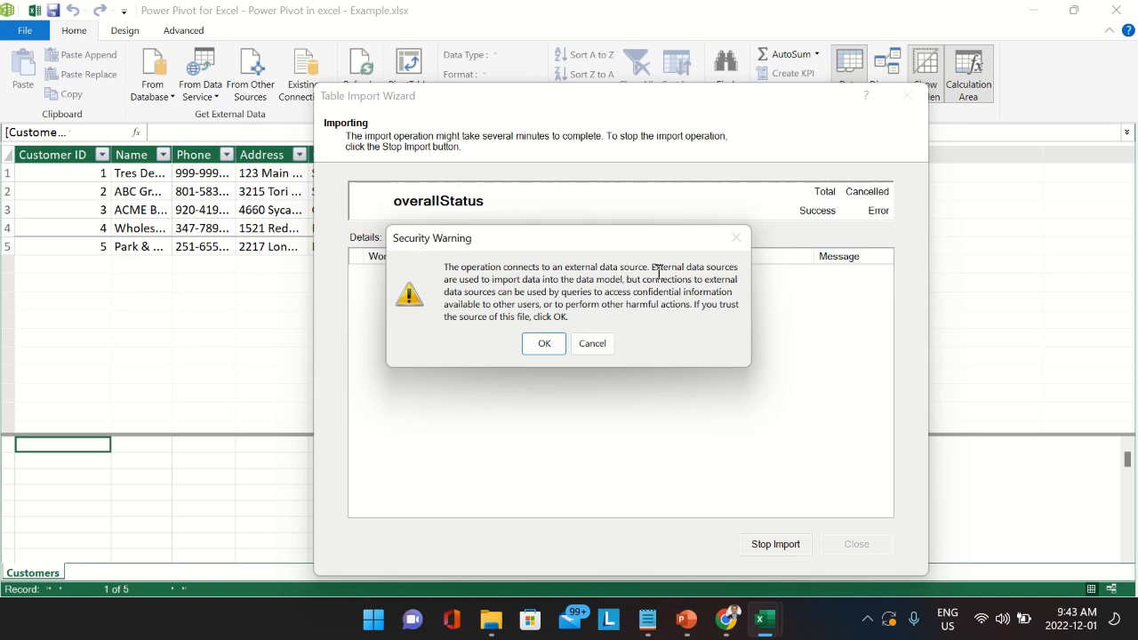
click(592, 346)
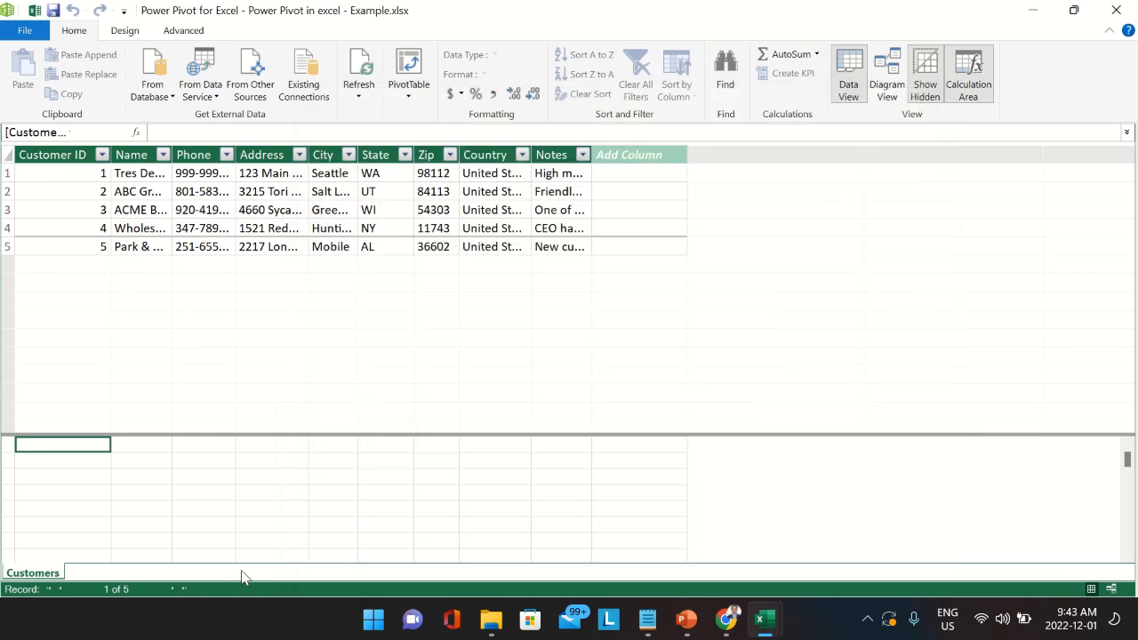
- Restart the table import from other sources with Excel File as the data source type
click(257, 78)
scroll(524, 466, down, 10)
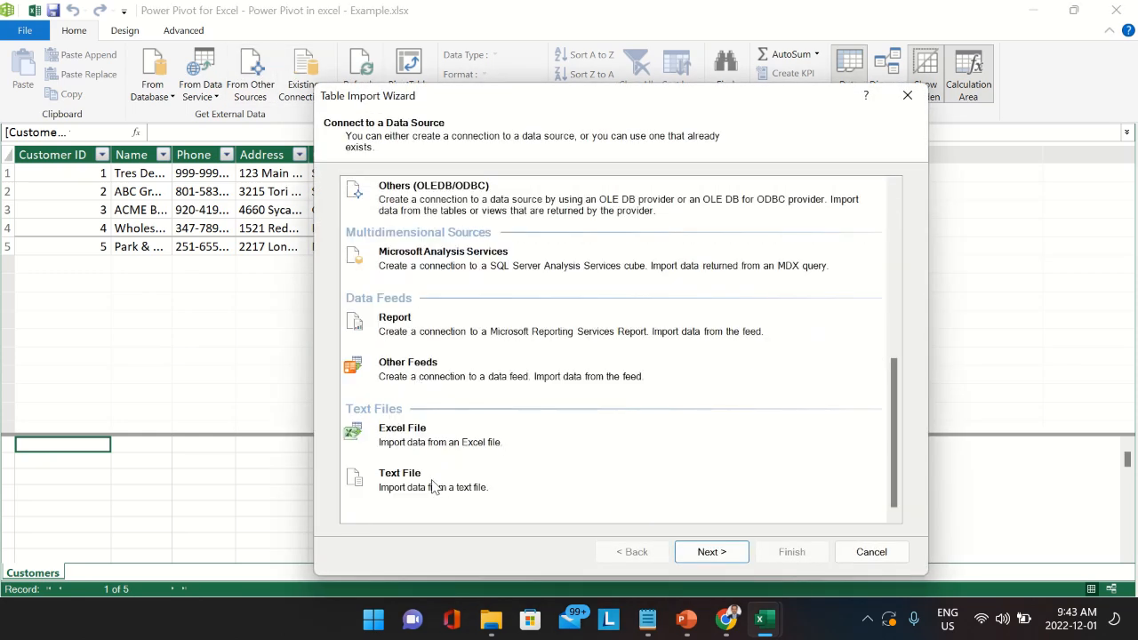
click(423, 438)
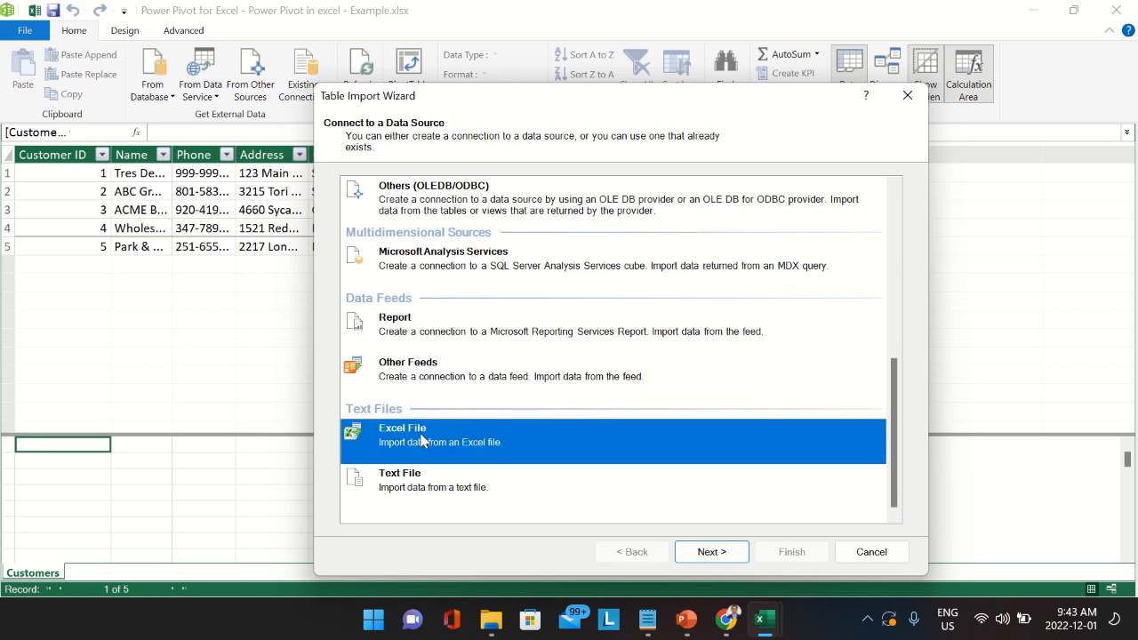
click(721, 554)
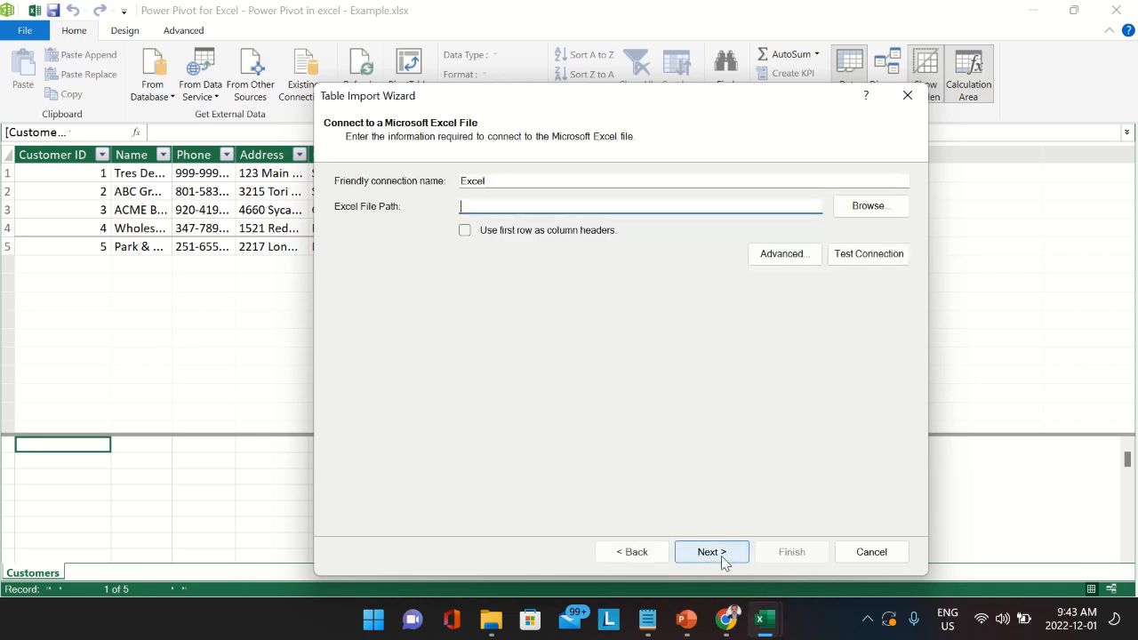
- Choose the Orders 1 workbook as the file to import, with its first row used as column headers
click(868, 207)
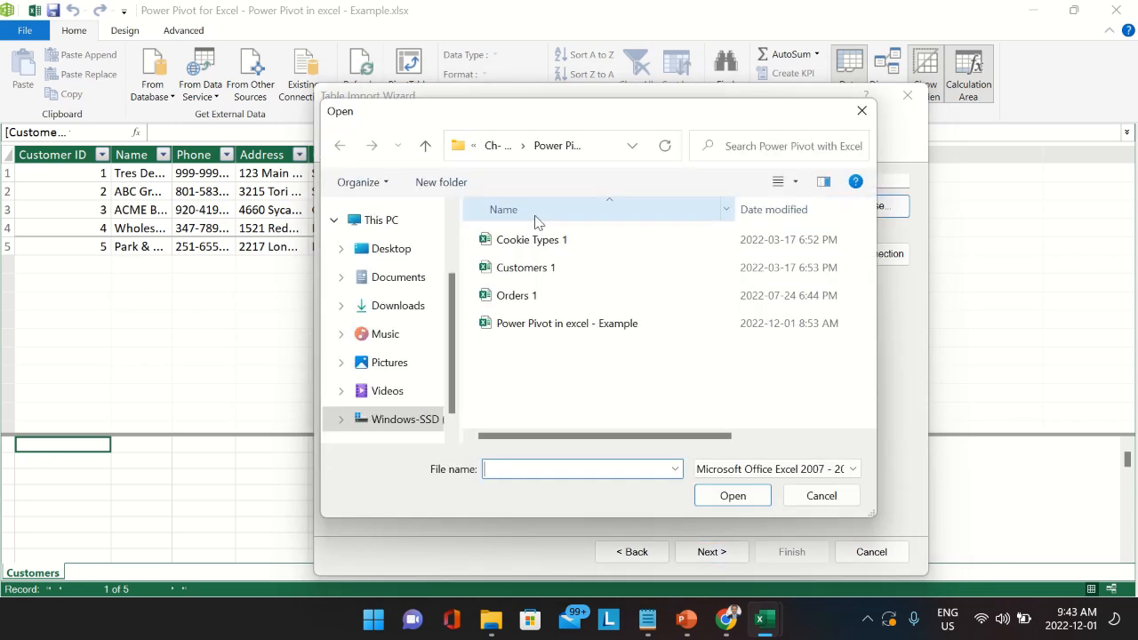
click(534, 269)
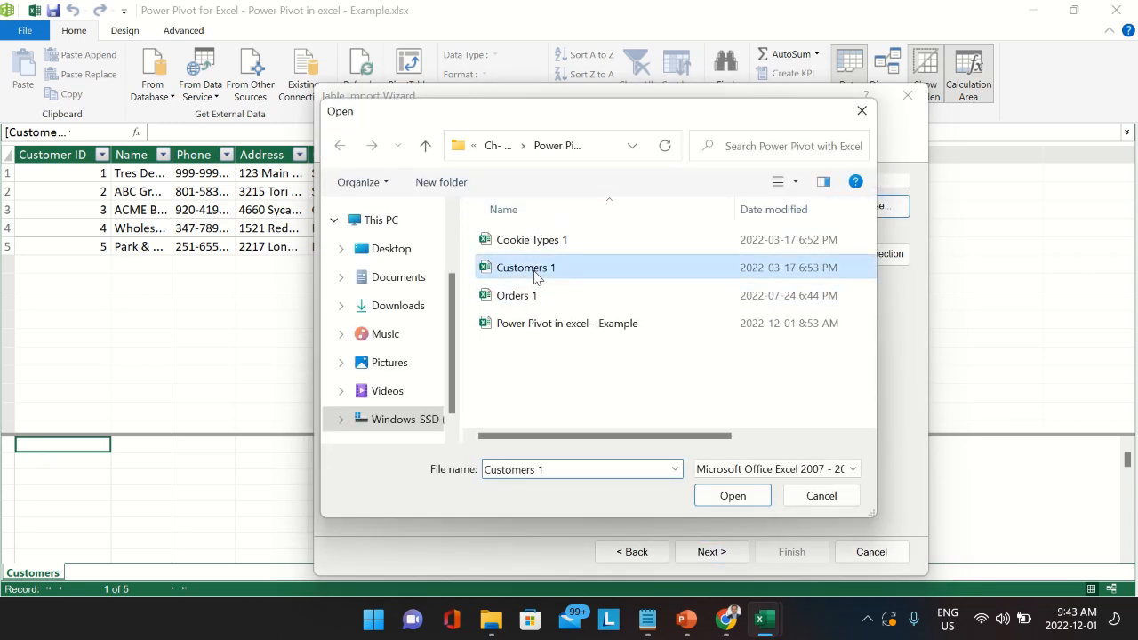
double_click(527, 299)
click(466, 233)
click(729, 552)
- Import only the Sheet1$ table, accept the external data source connection and close the import wizard
click(341, 254)
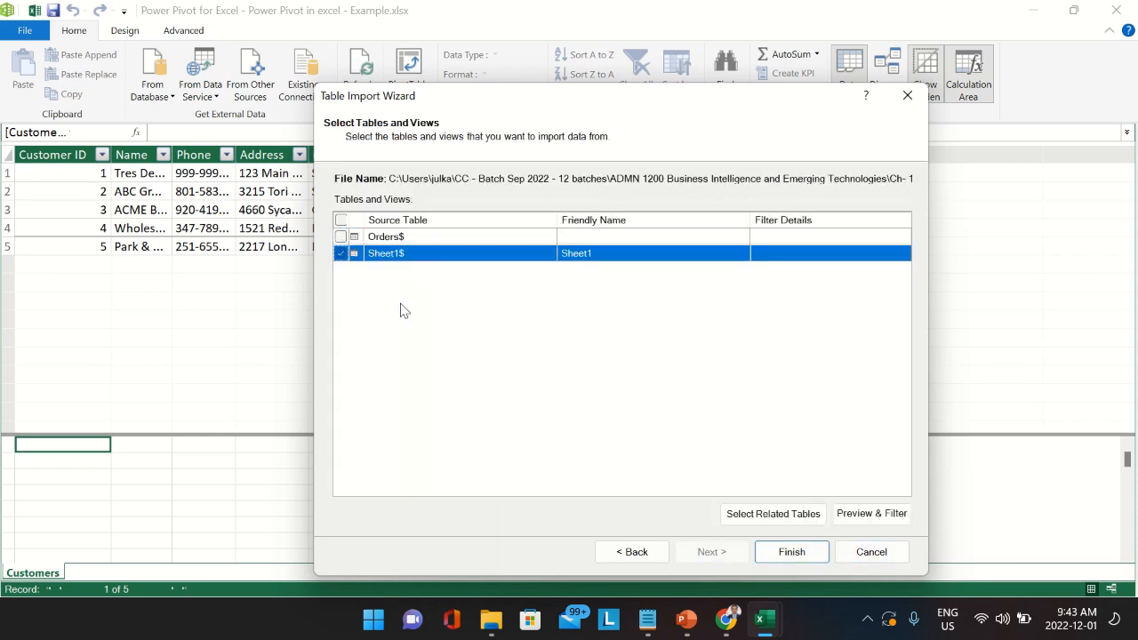
click(792, 552)
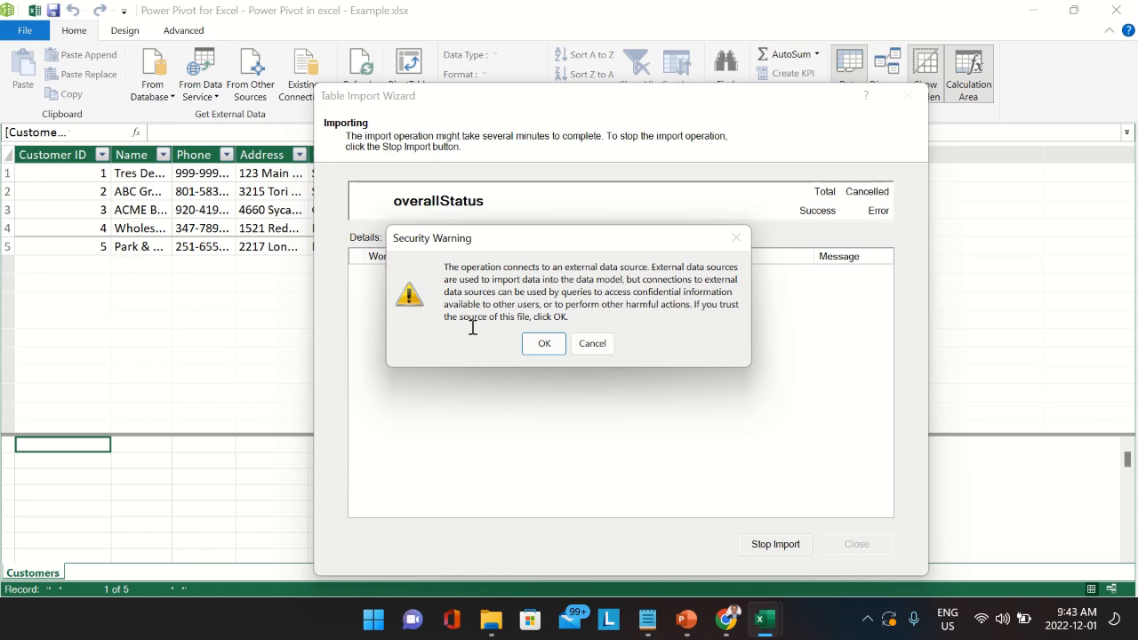
click(543, 345)
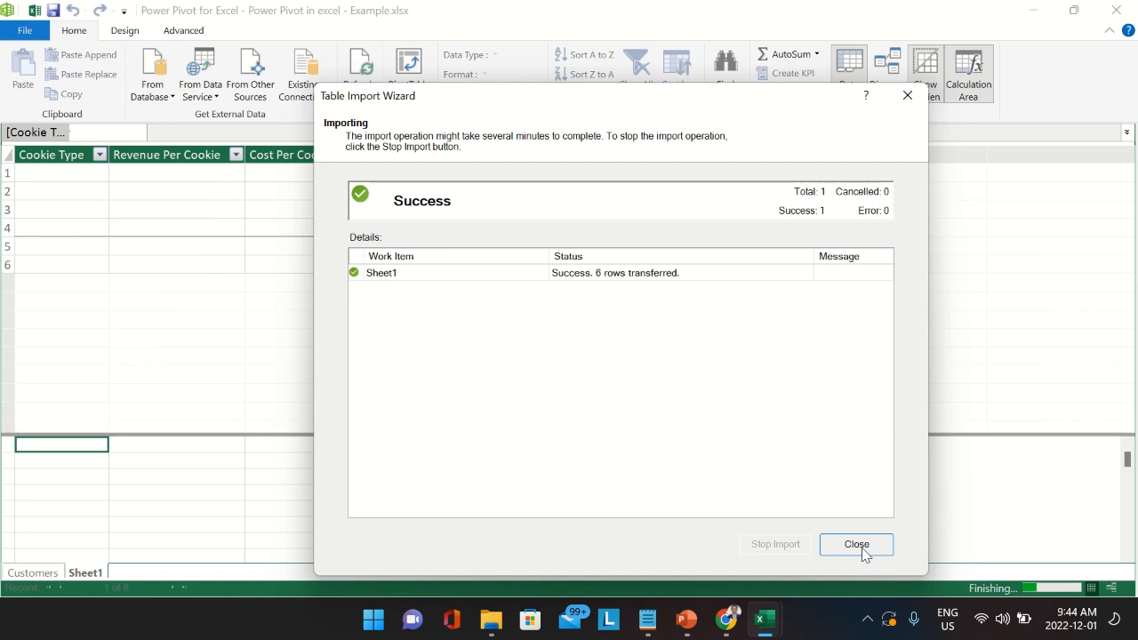
click(860, 550)
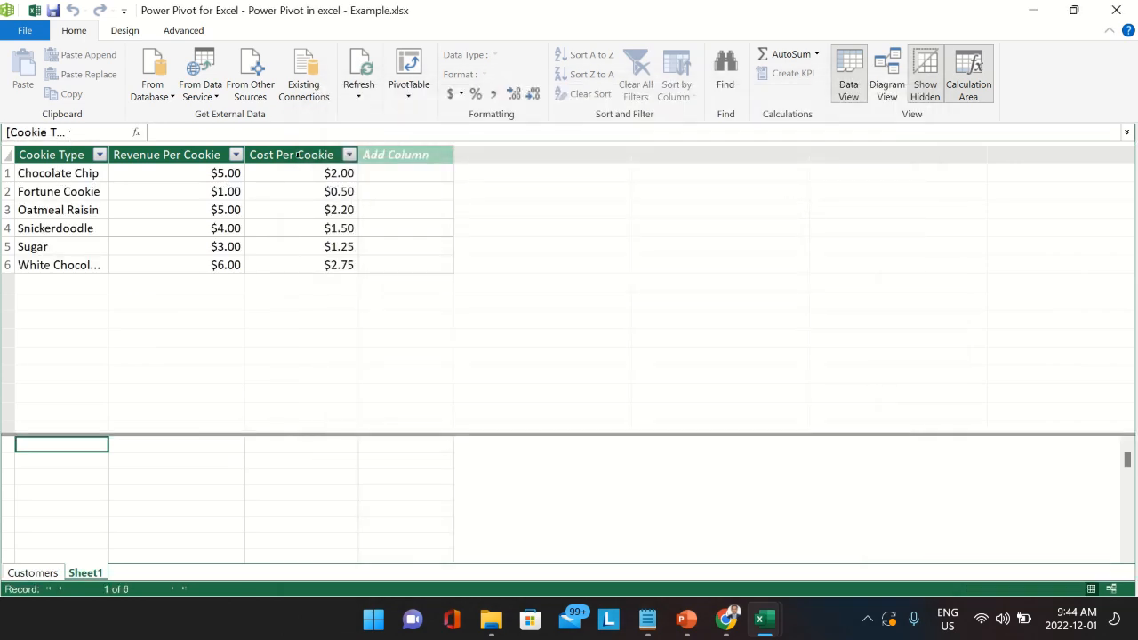
- Rename the Sheet1 table in the data model to Cookie Type
right_click(85, 578)
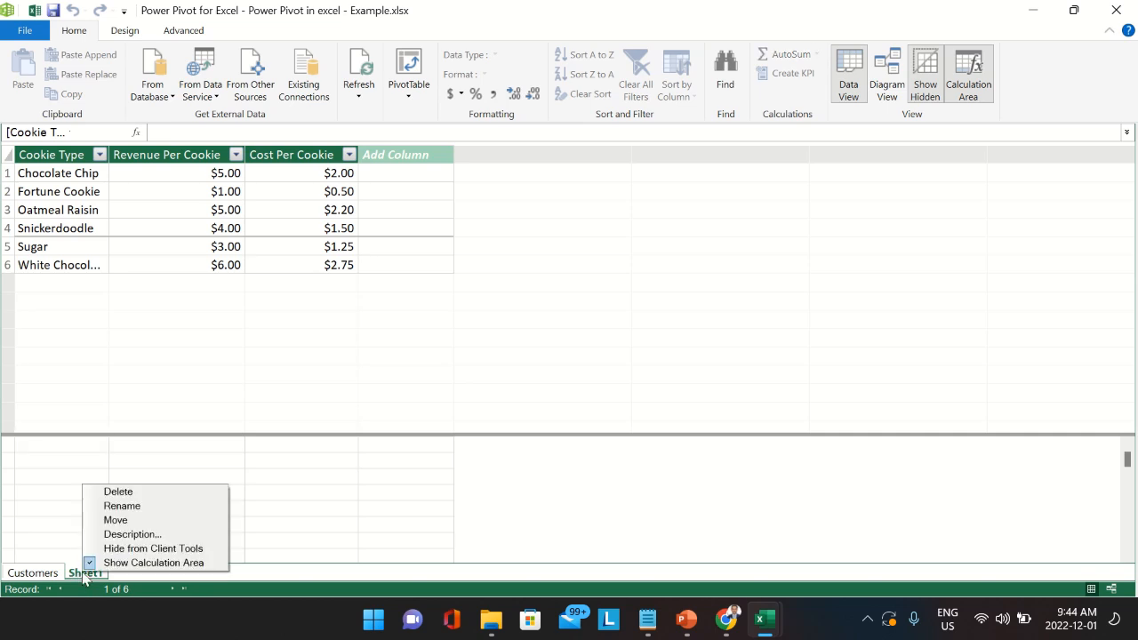
click(126, 509)
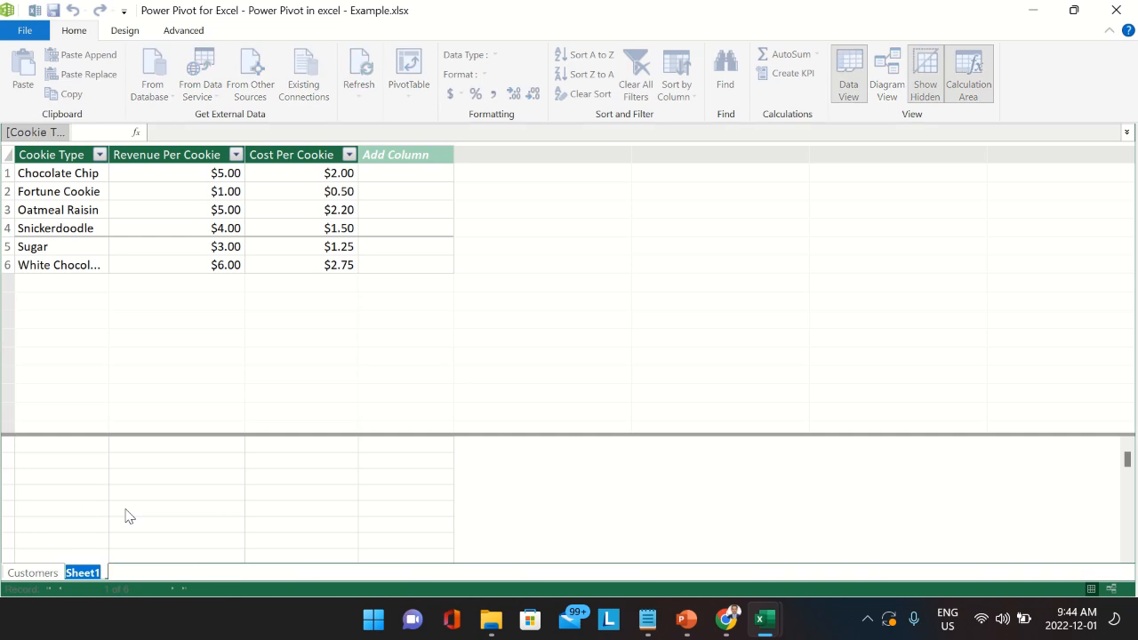
text(Cookie Type)
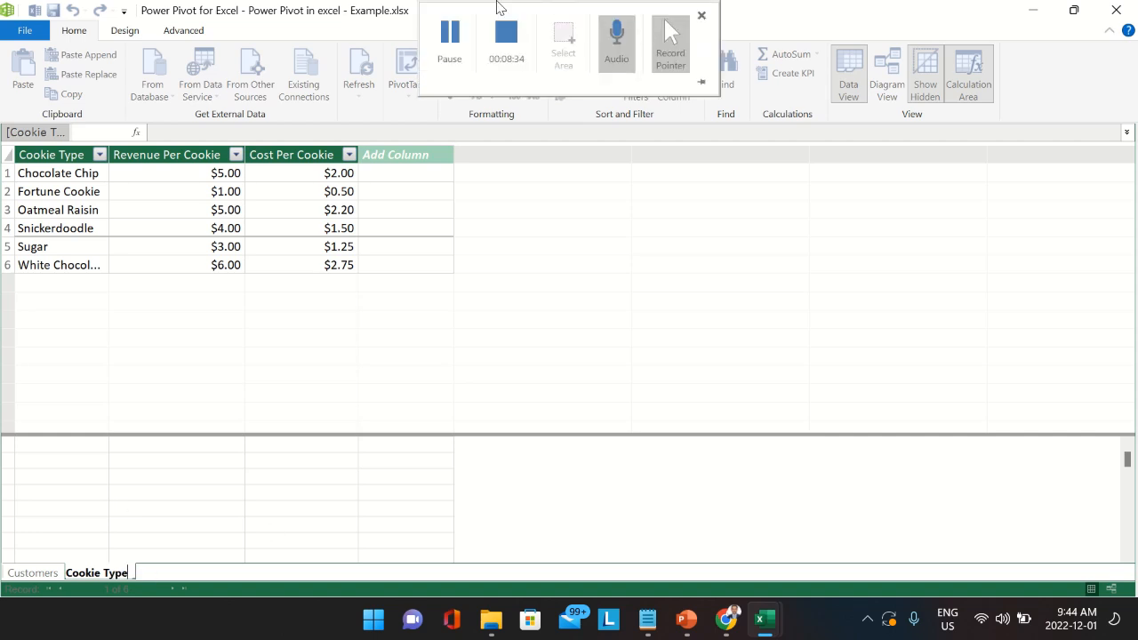
key(Return)
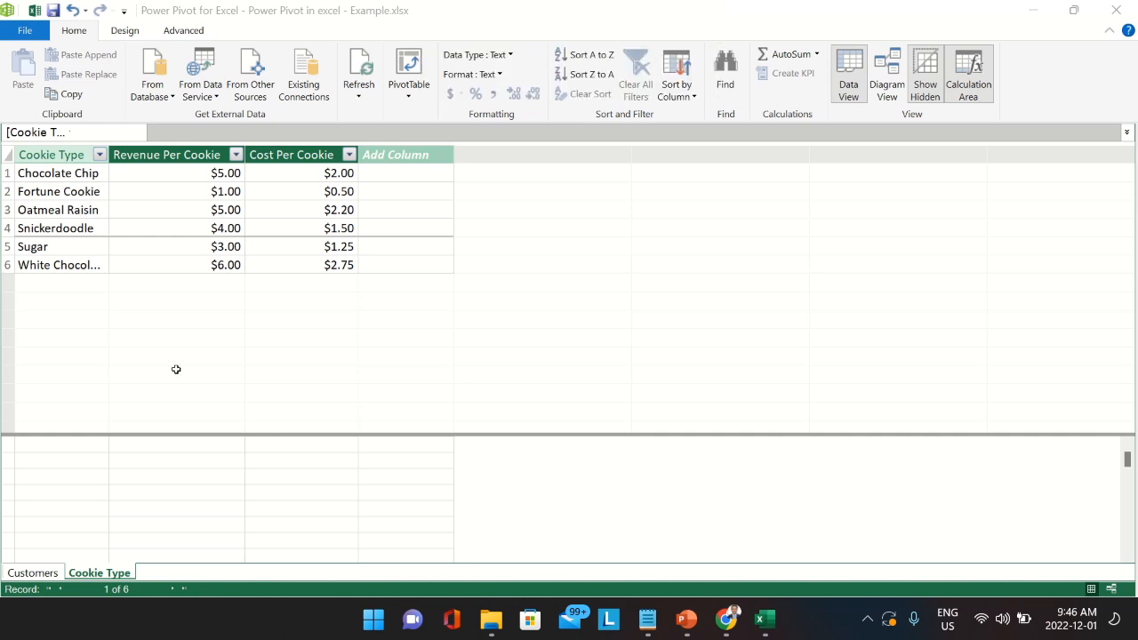
- Delete the Cookie Type table from the data model and confirm its permanent removal
click(96, 573)
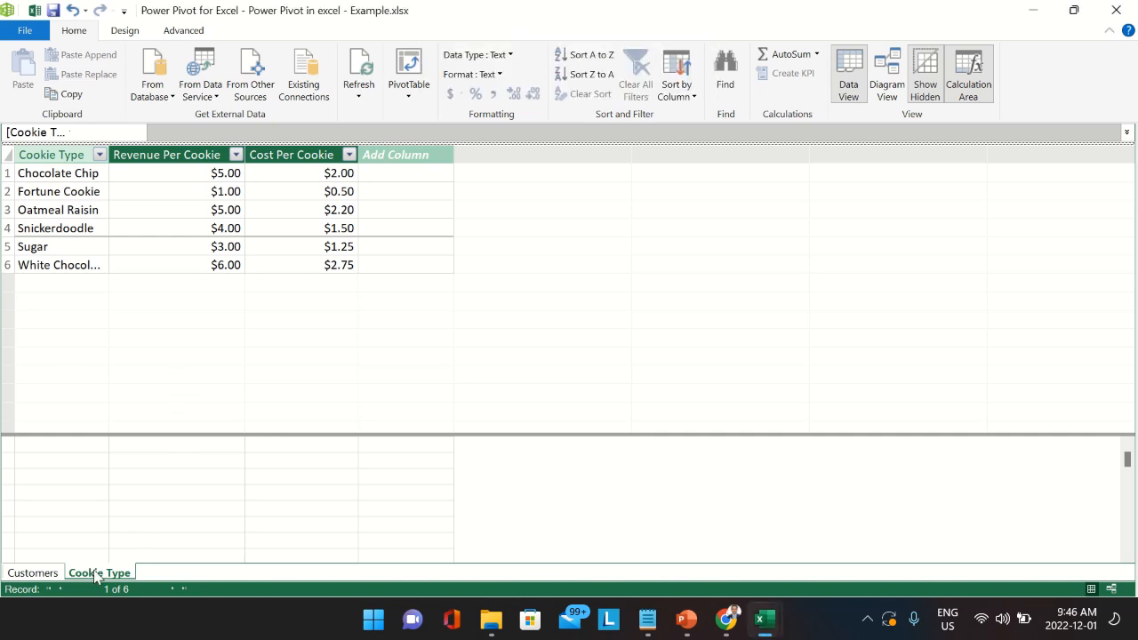
right_click(102, 578)
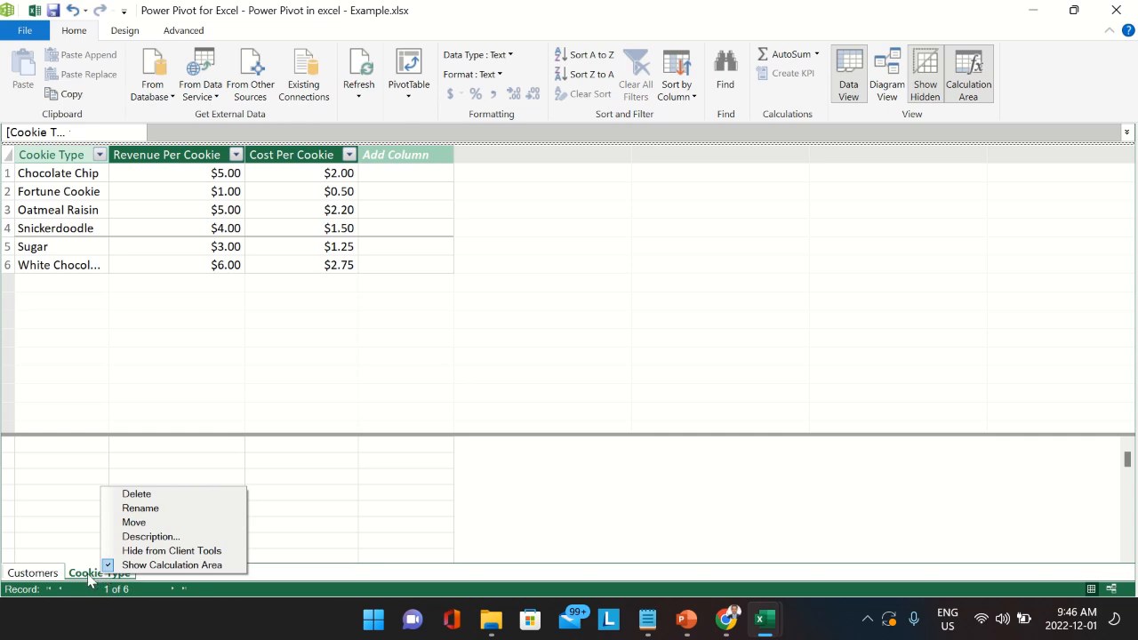
click(138, 496)
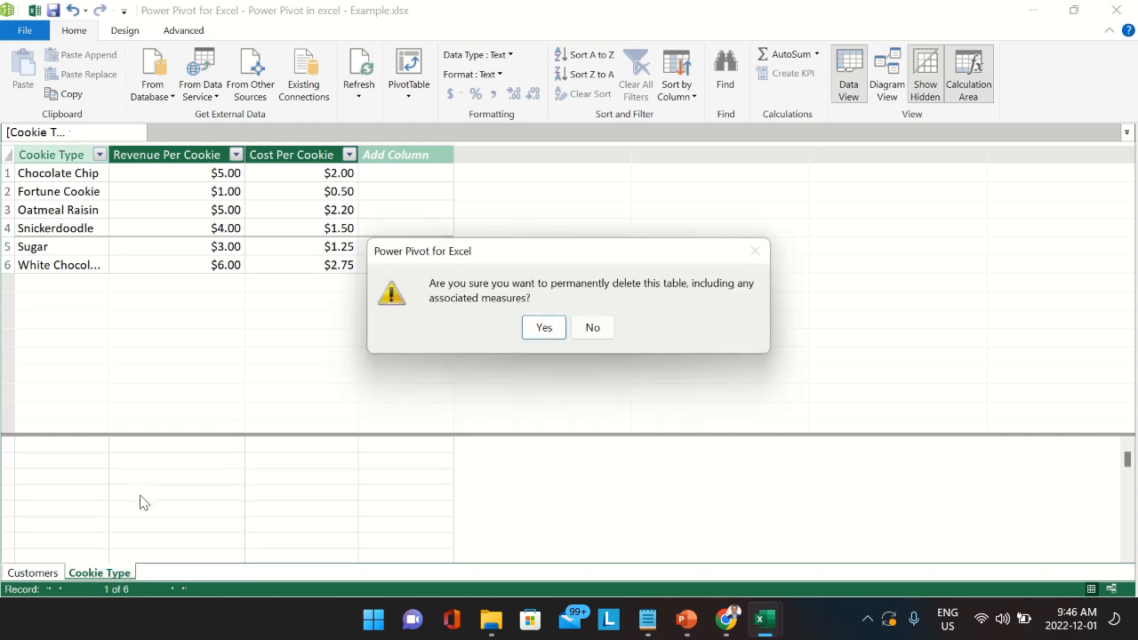
click(544, 329)
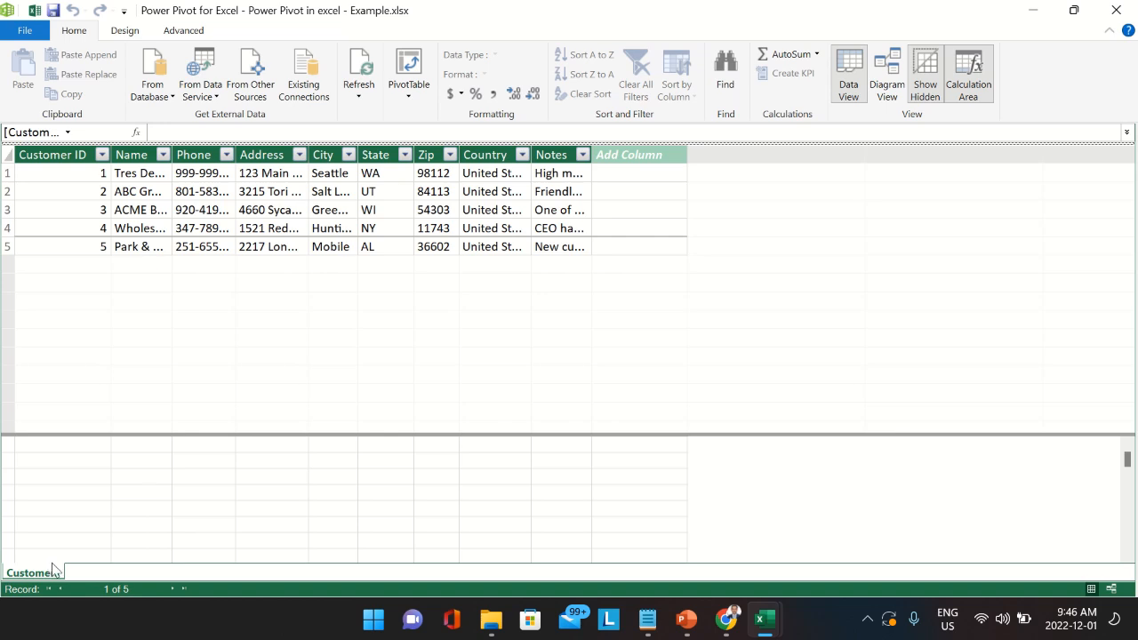
- Start a new table import from other sources with Excel File as the data source type
click(253, 89)
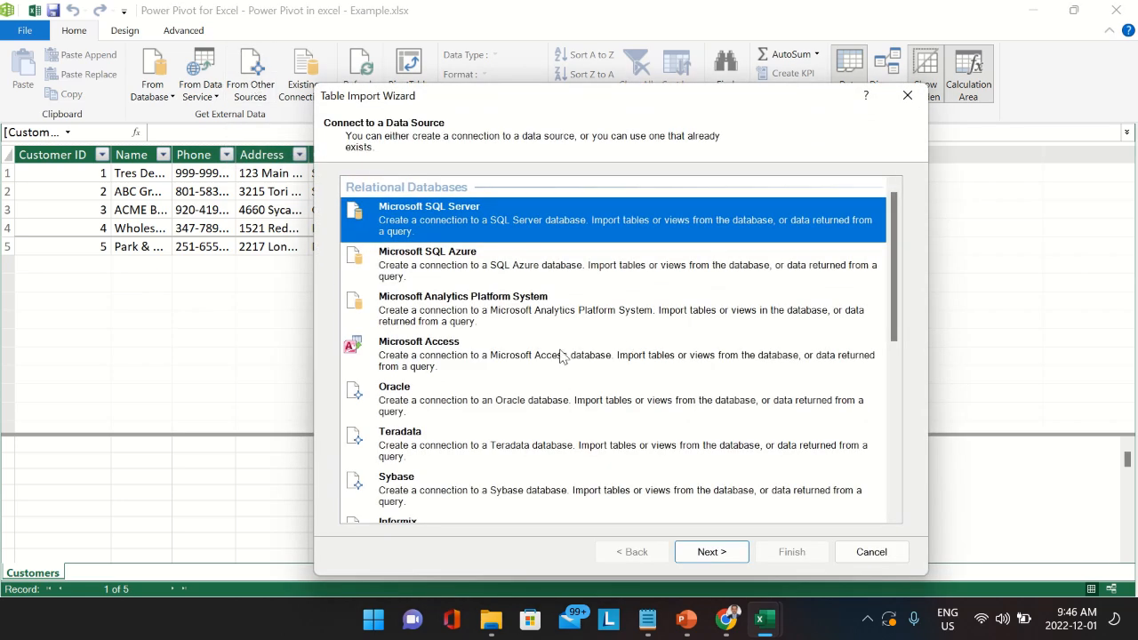
scroll(474, 382, down, 10)
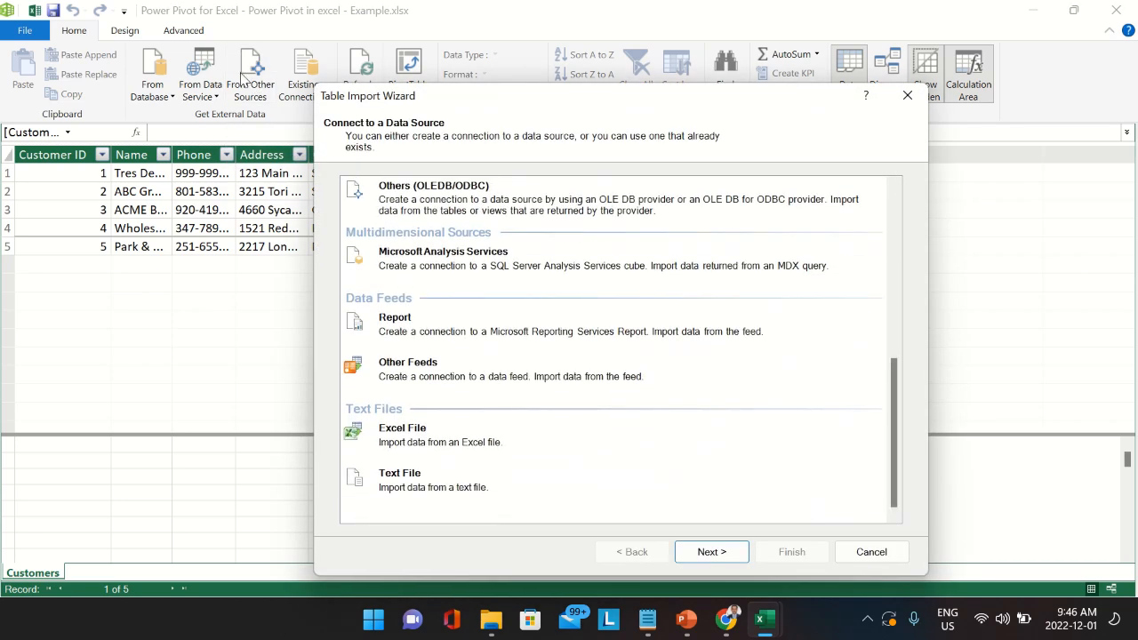
click(433, 432)
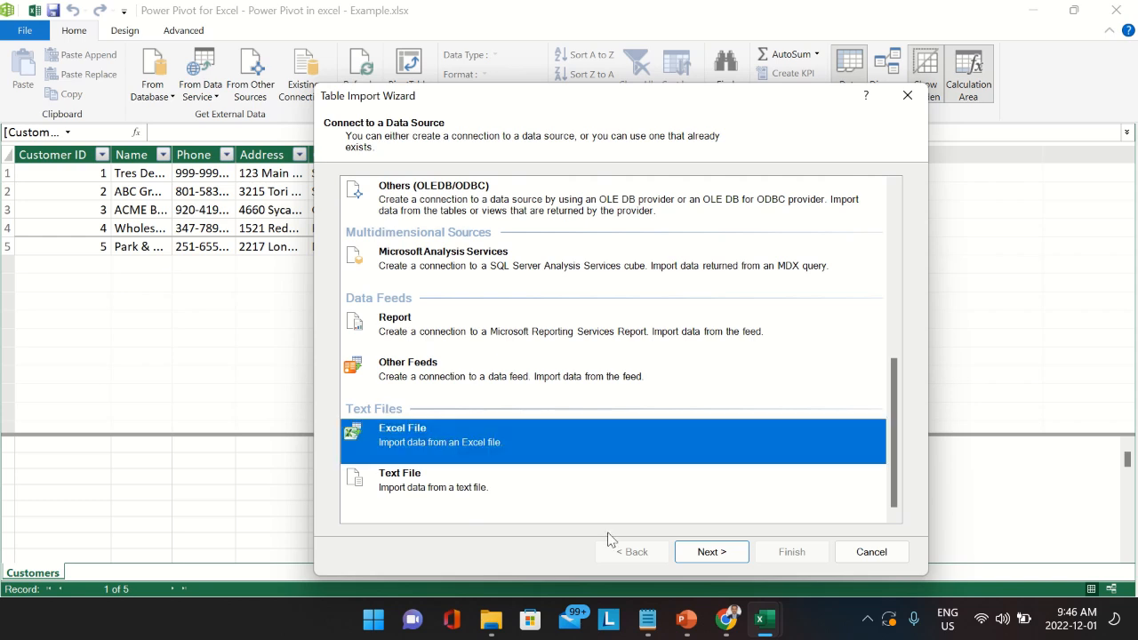
click(728, 558)
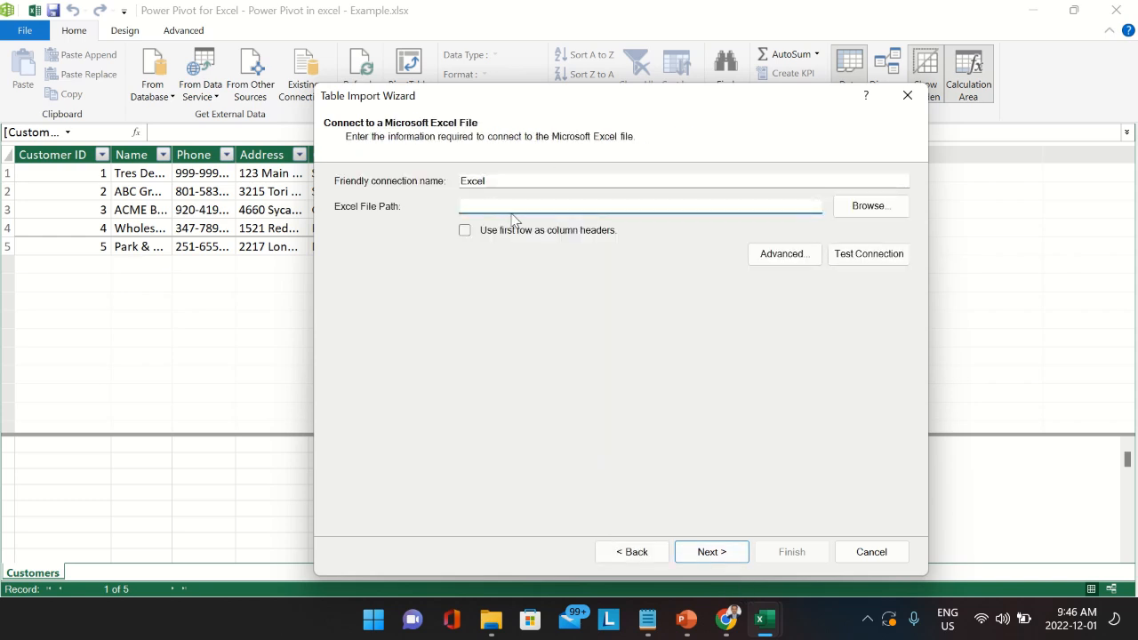
- Select the Orders 1 workbook as the import source and use its first row as column headers
click(871, 207)
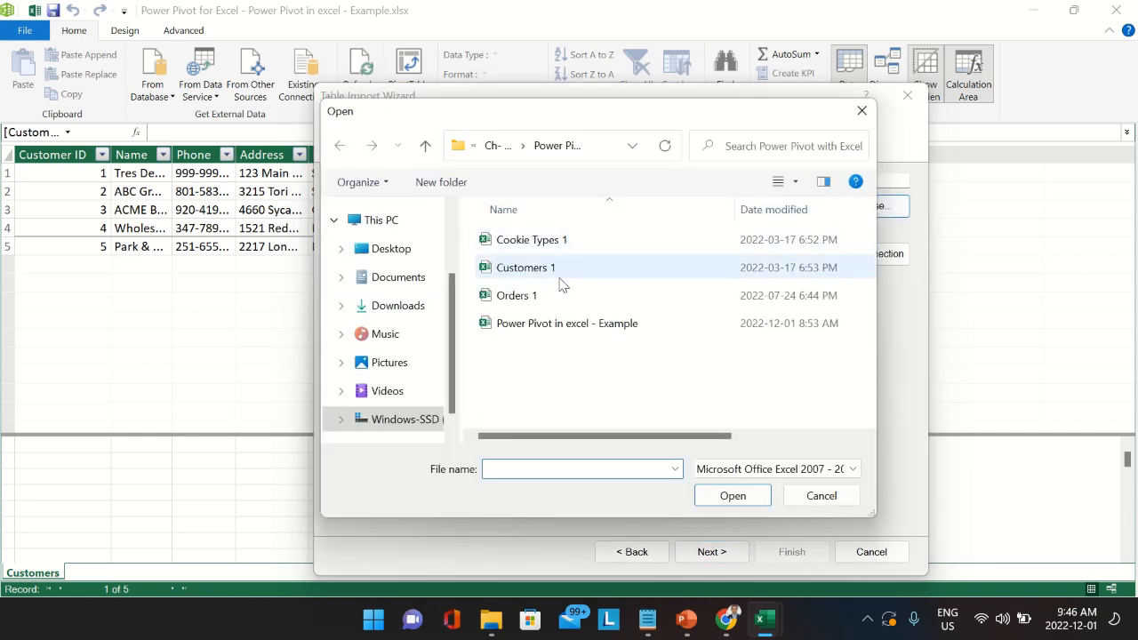
click(513, 302)
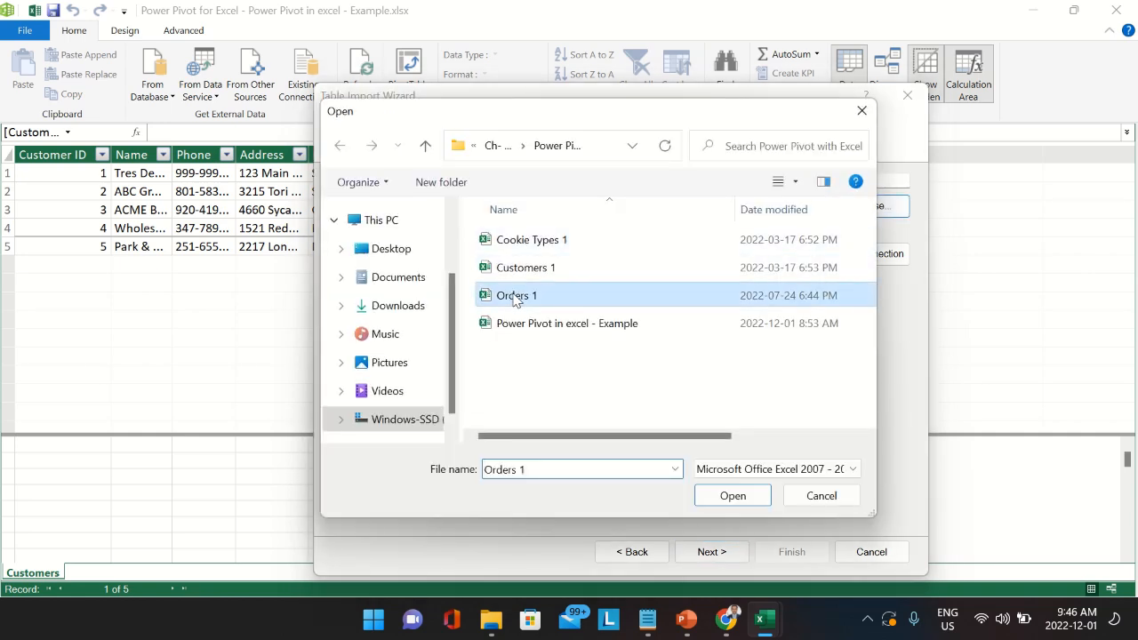
click(730, 496)
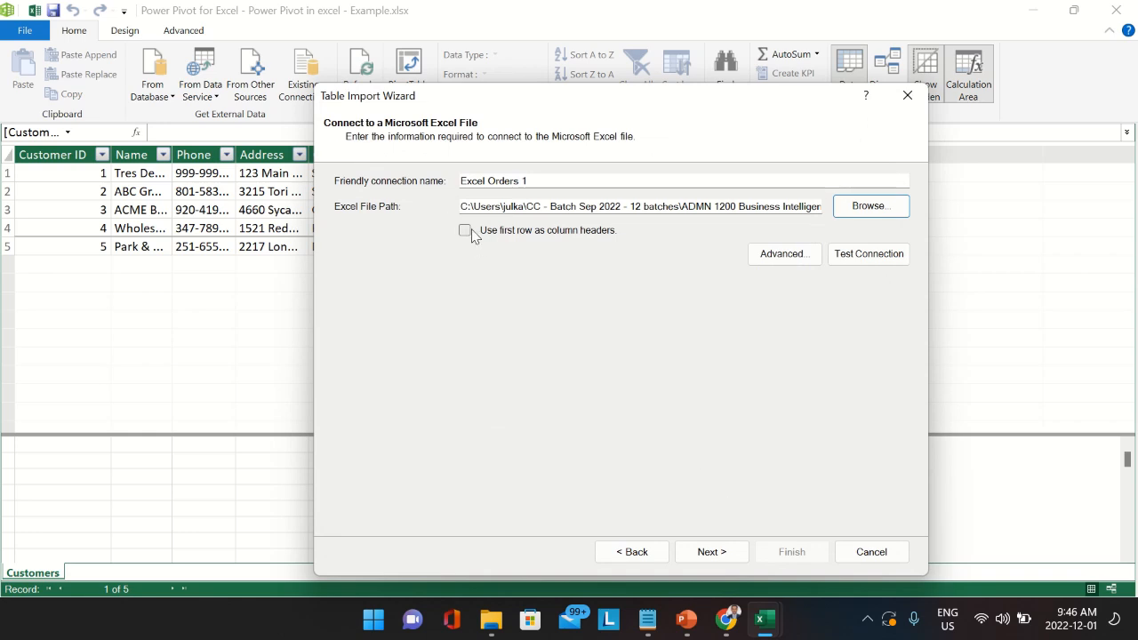
click(466, 231)
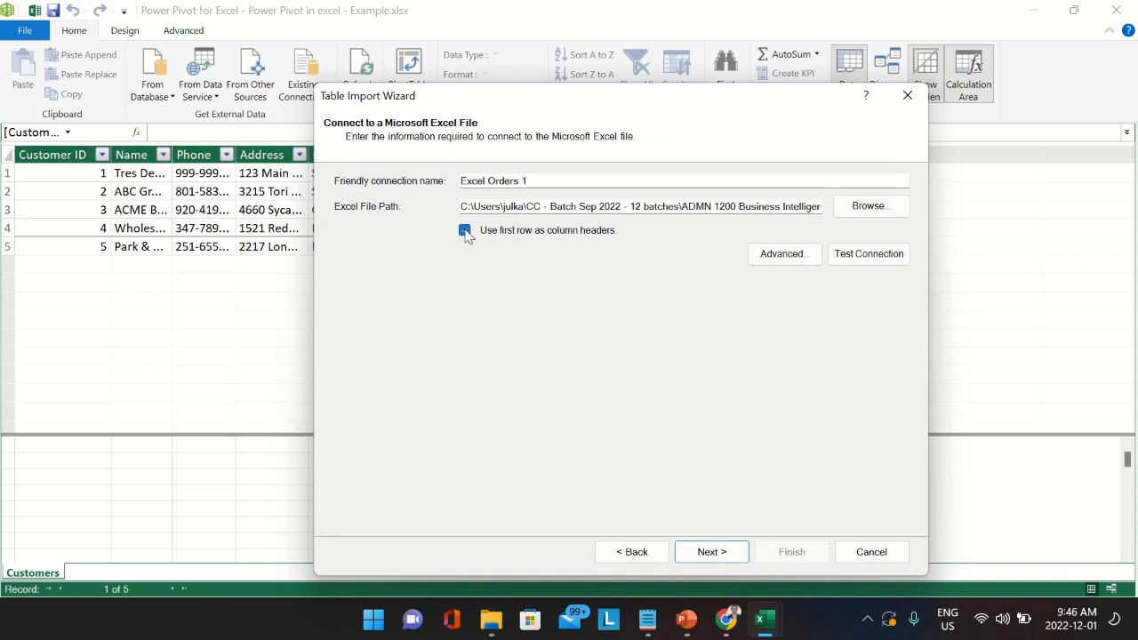
click(711, 552)
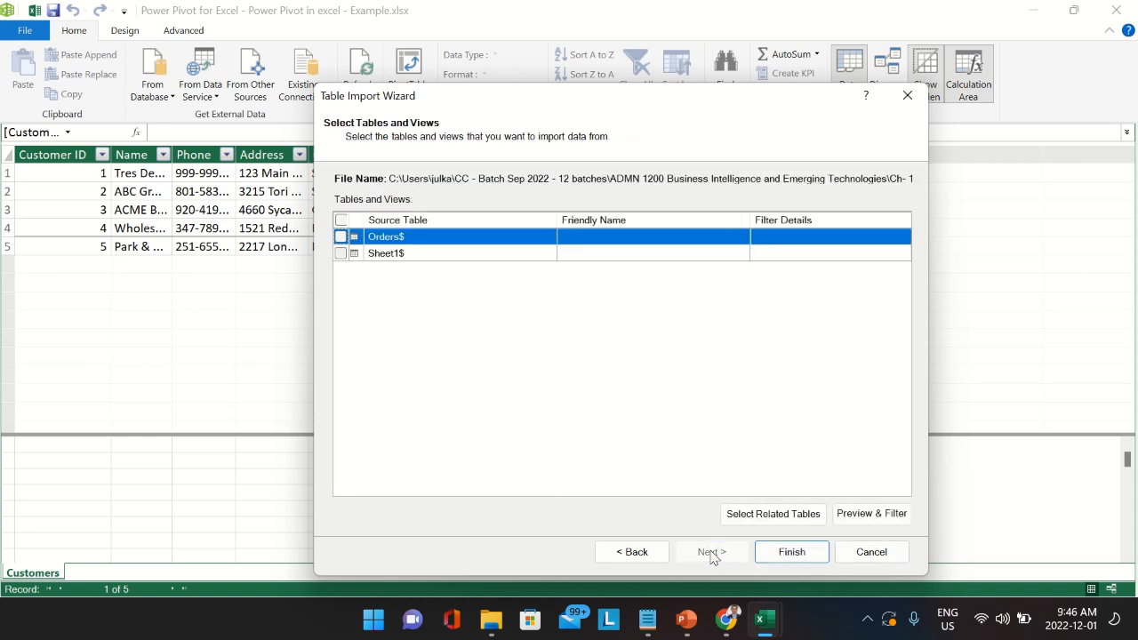
- Preview and import only the Orders$ table, closing the import wizard and the data model window when done
click(340, 237)
click(860, 522)
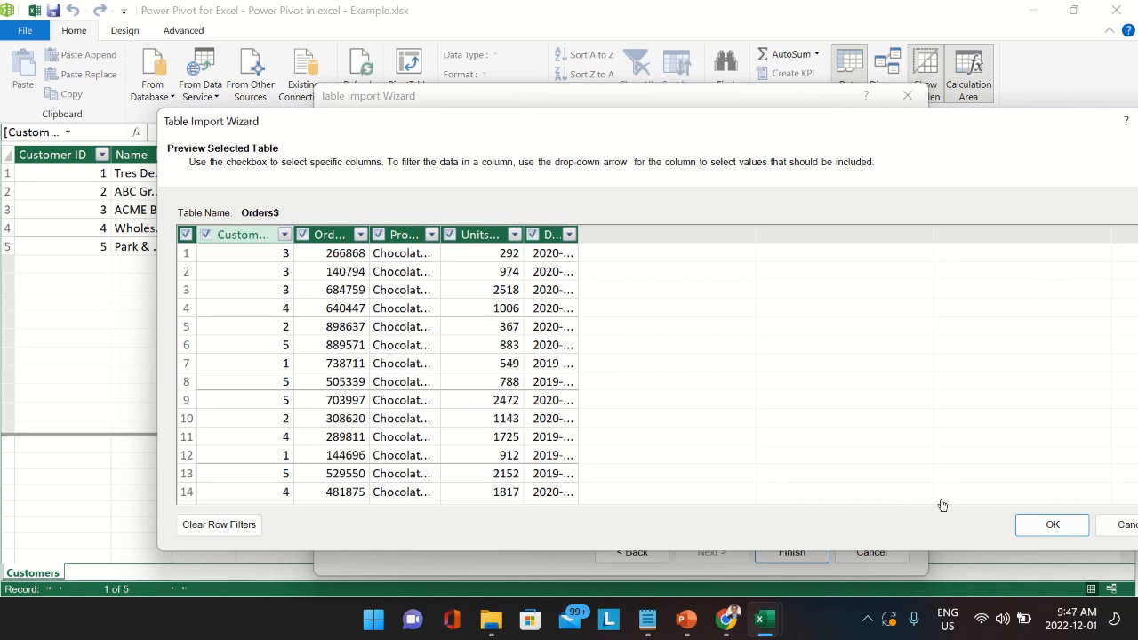
click(1049, 525)
click(794, 552)
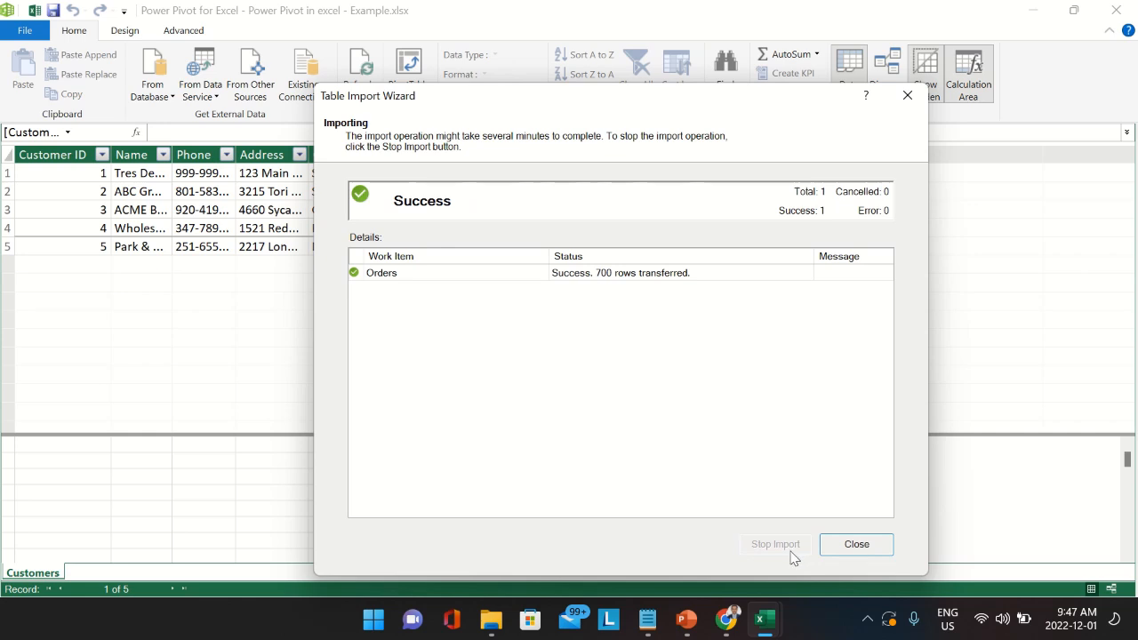
click(837, 540)
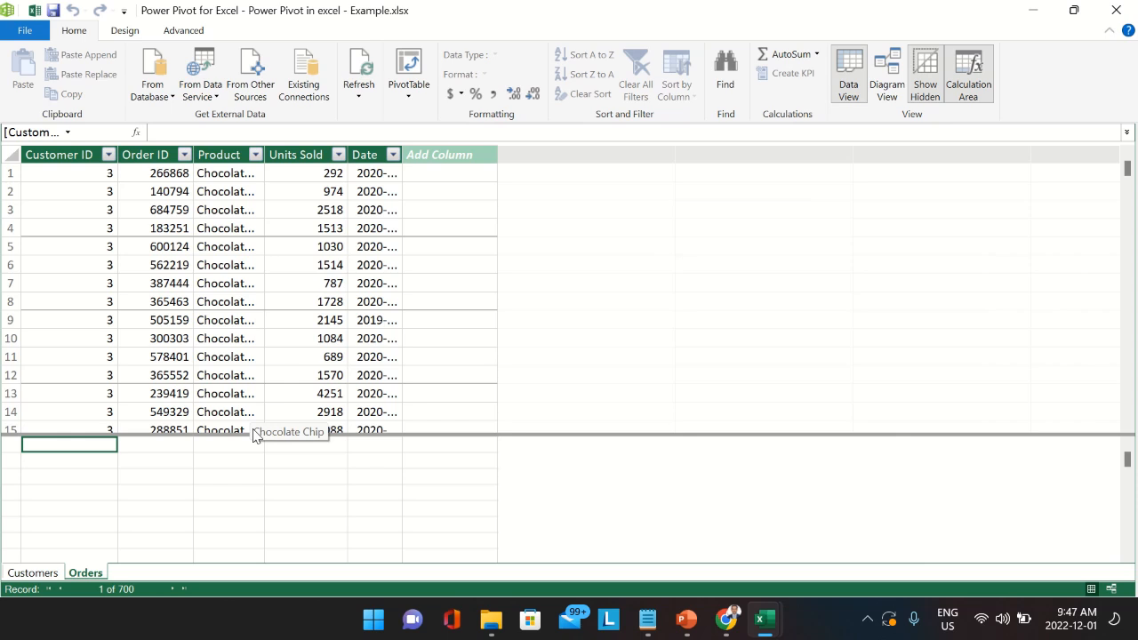
click(1119, 11)
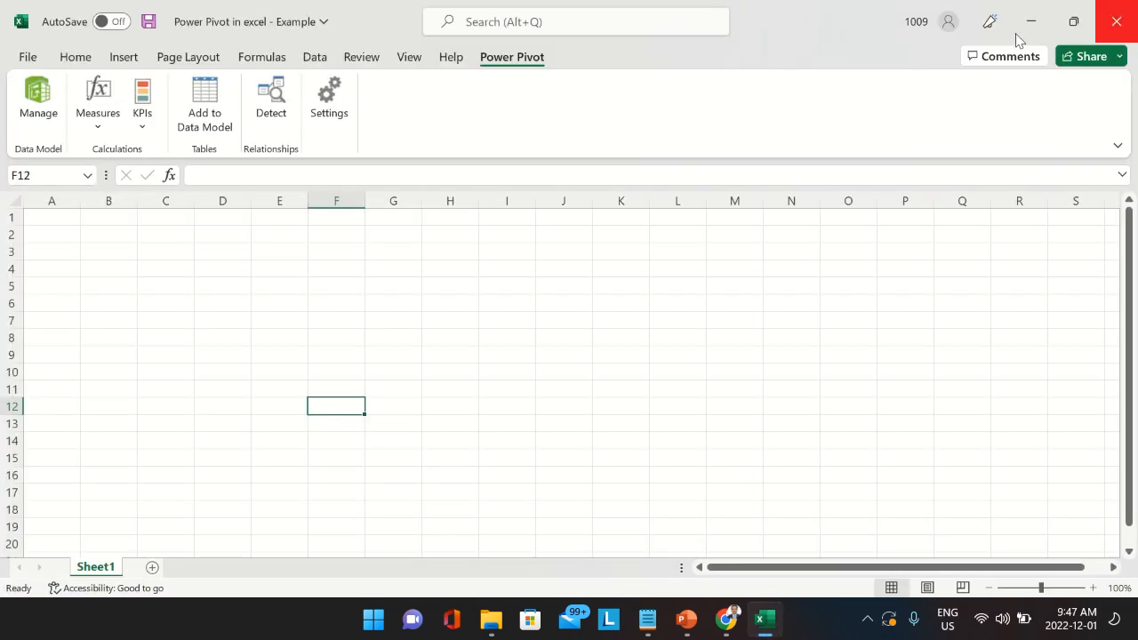
click(447, 406)
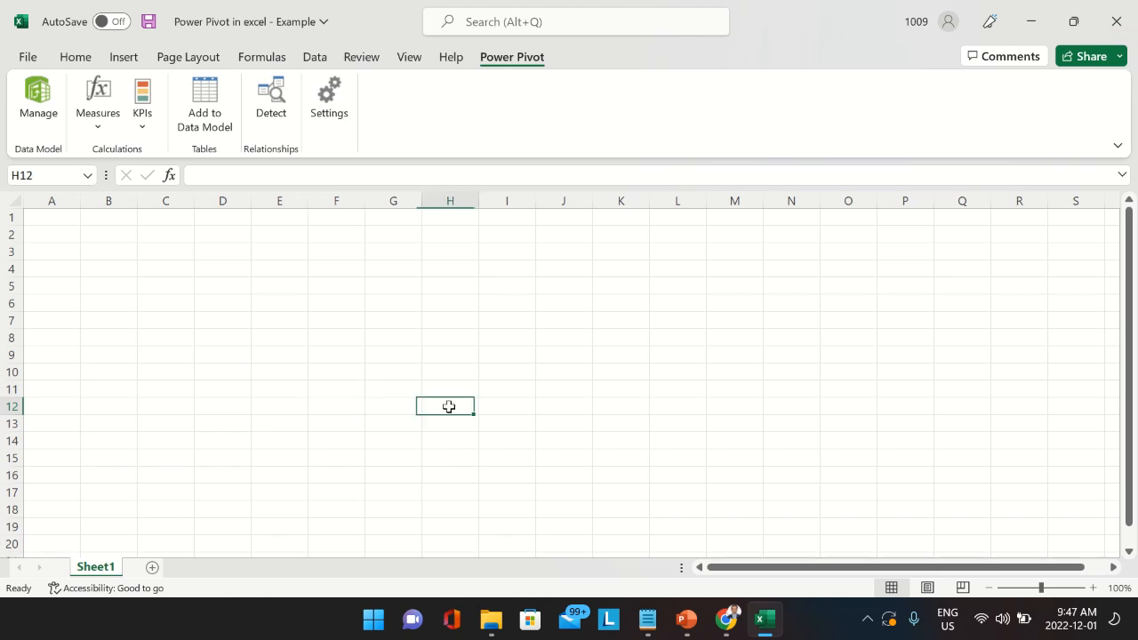
drag(165, 317, 623, 320)
click(578, 456)
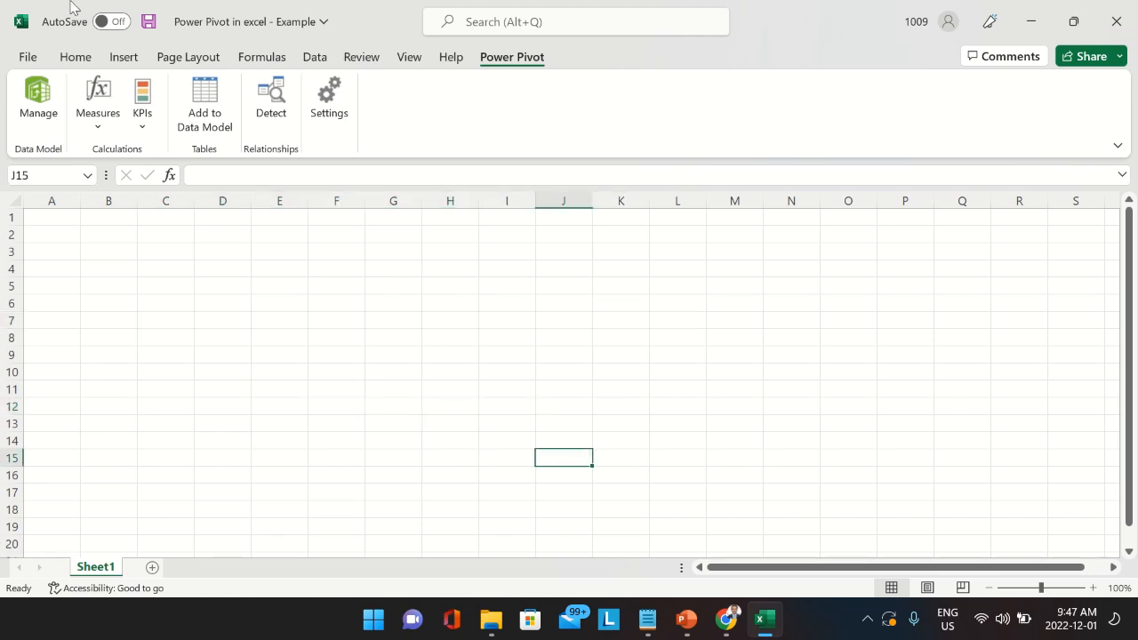
click(76, 57)
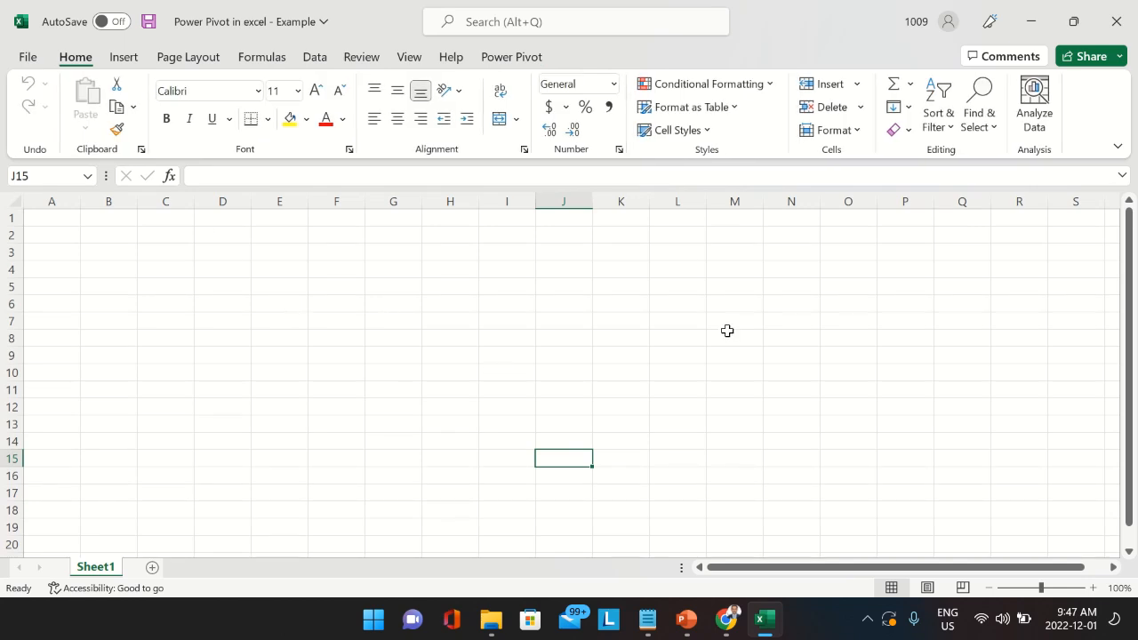
- Reopen the data model and review the Customers and Orders tables
click(510, 57)
click(38, 99)
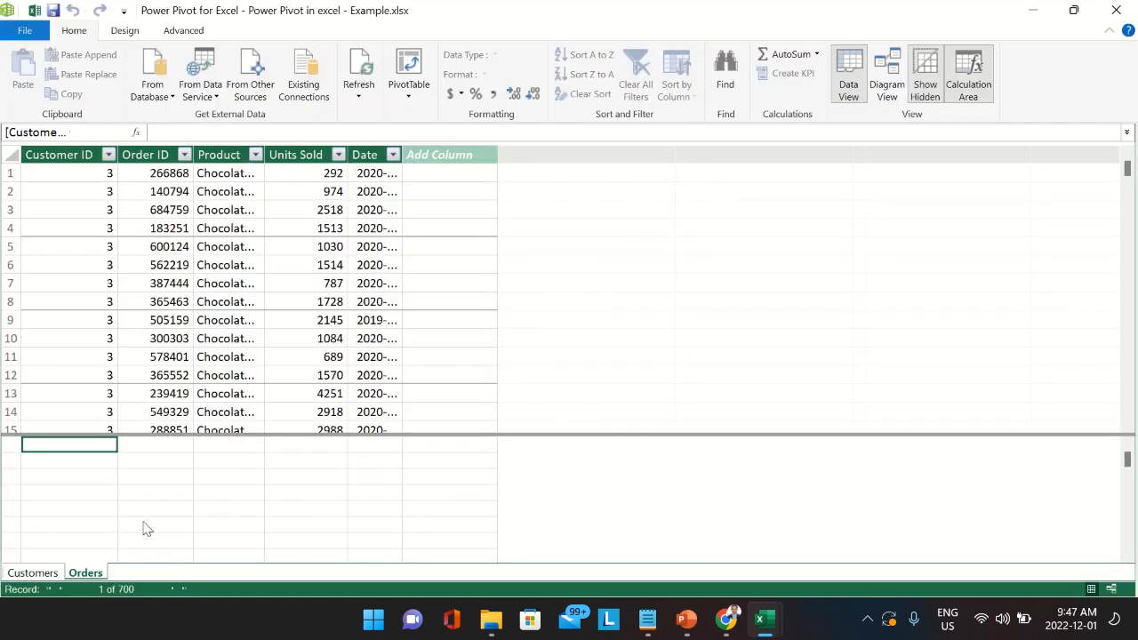
click(44, 573)
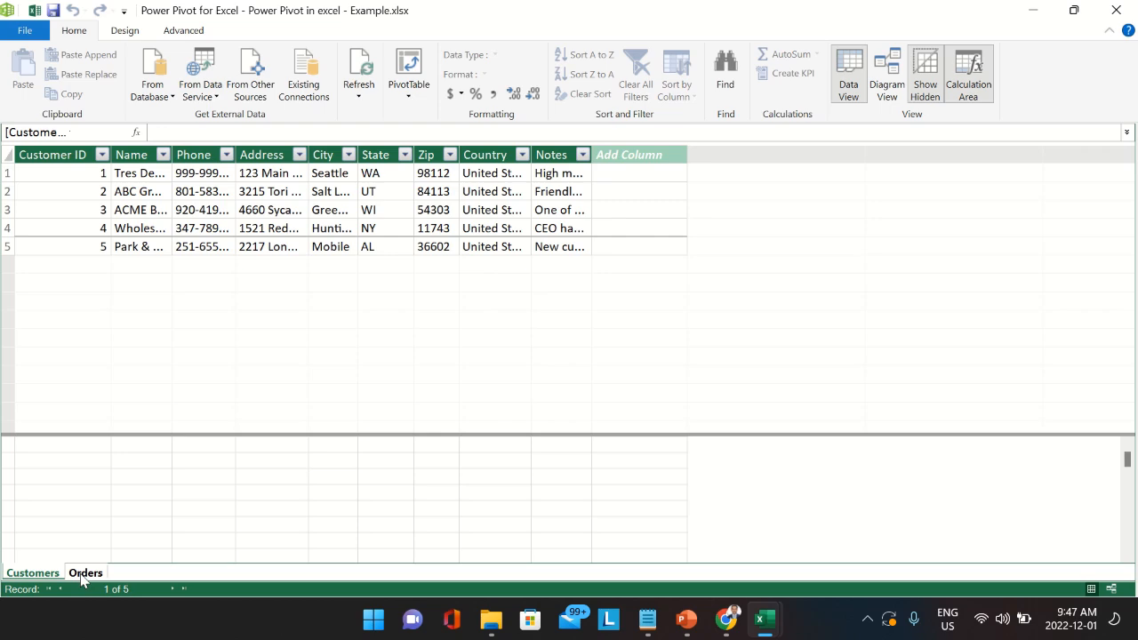
click(86, 573)
- Close the data model window and add a second worksheet to the example workbook
click(1125, 20)
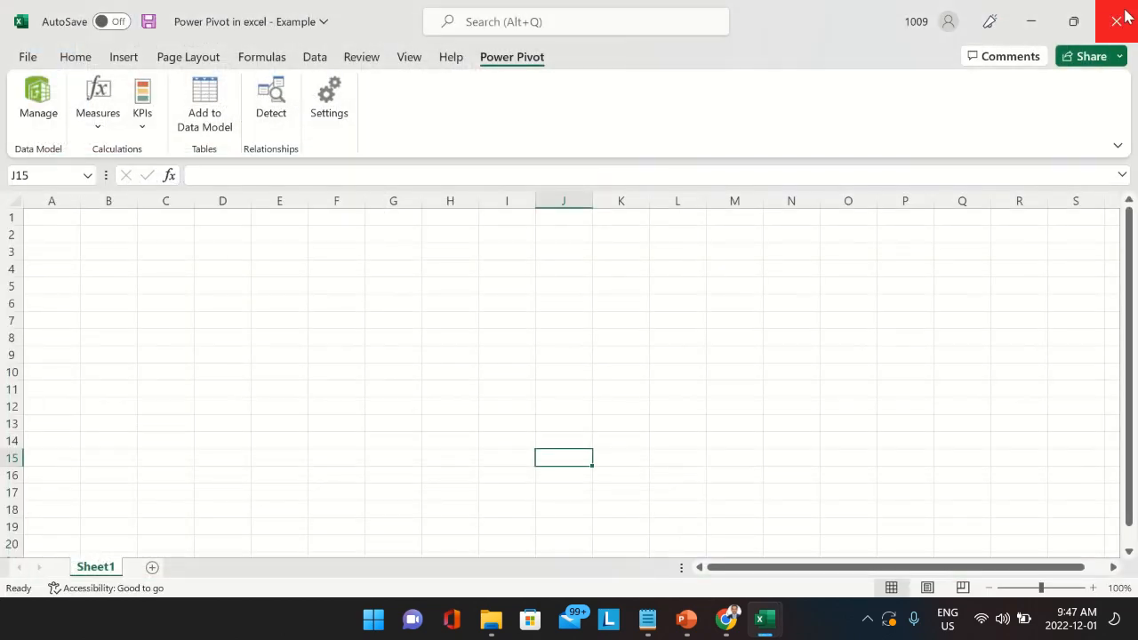
click(502, 283)
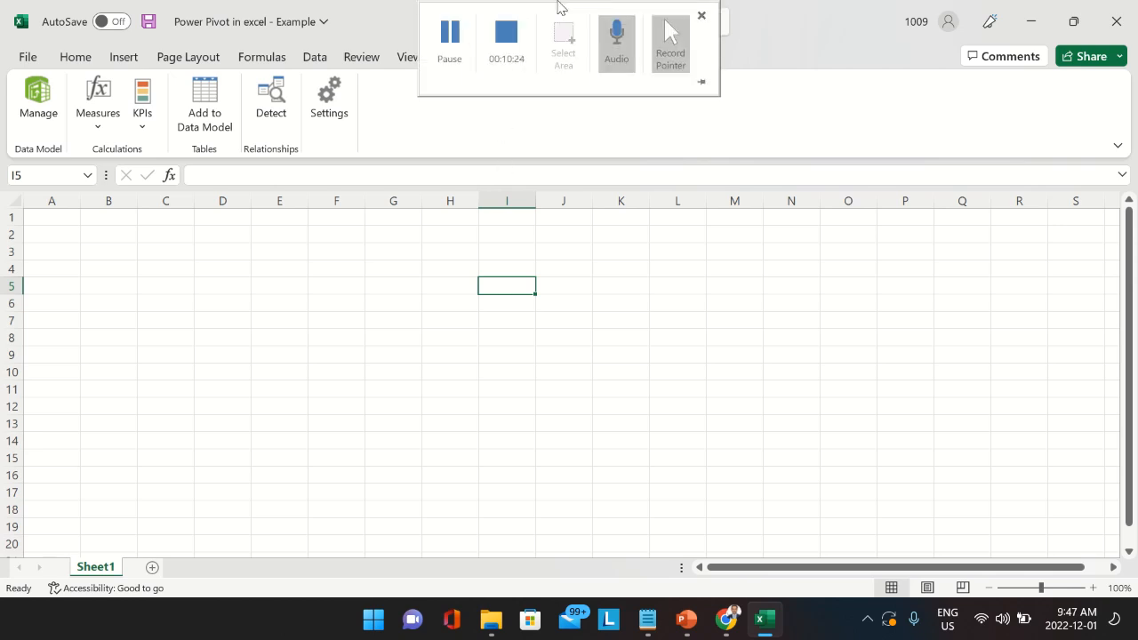
click(152, 568)
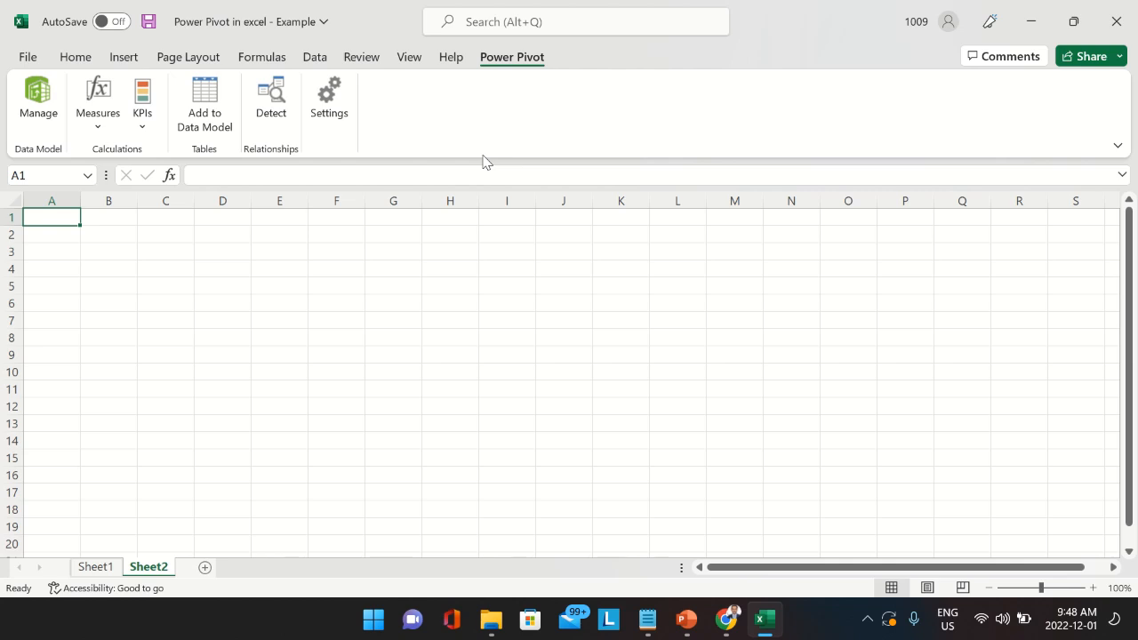
- Switch to File Explorer and open the Cookie Types 1 workbook from the Power Pivot with Excel folder
click(497, 629)
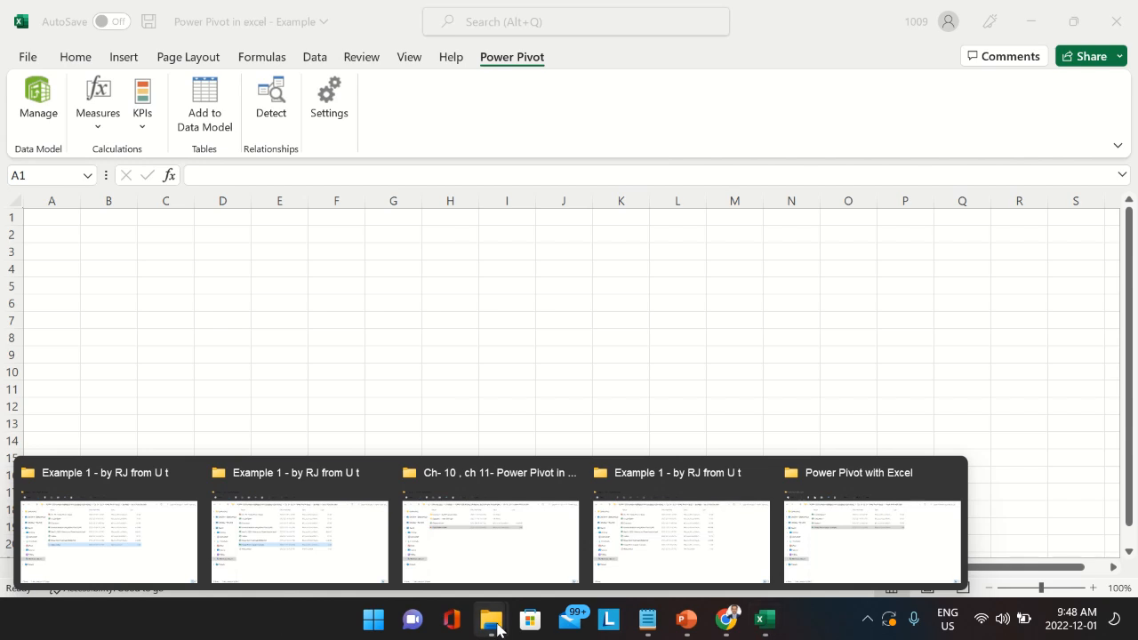
click(489, 556)
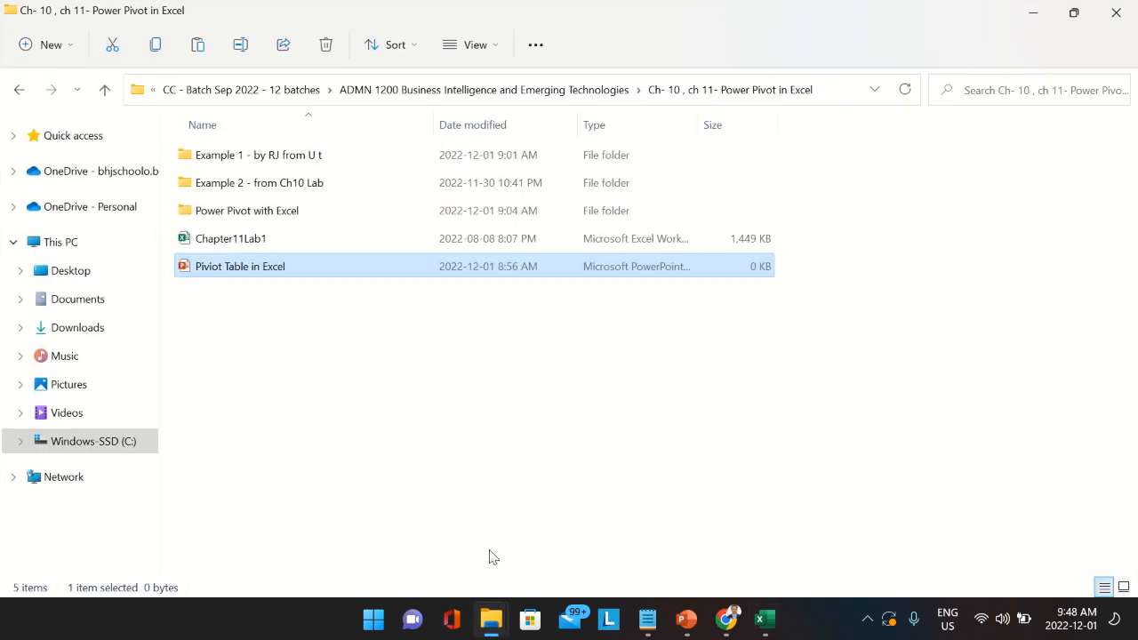
double_click(237, 215)
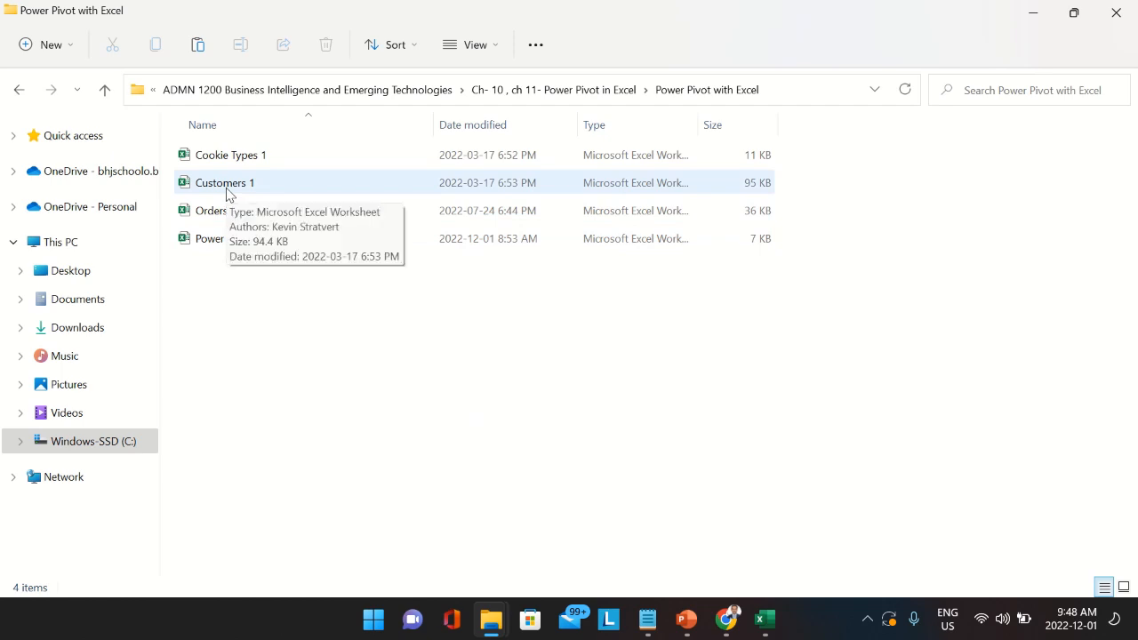
double_click(233, 153)
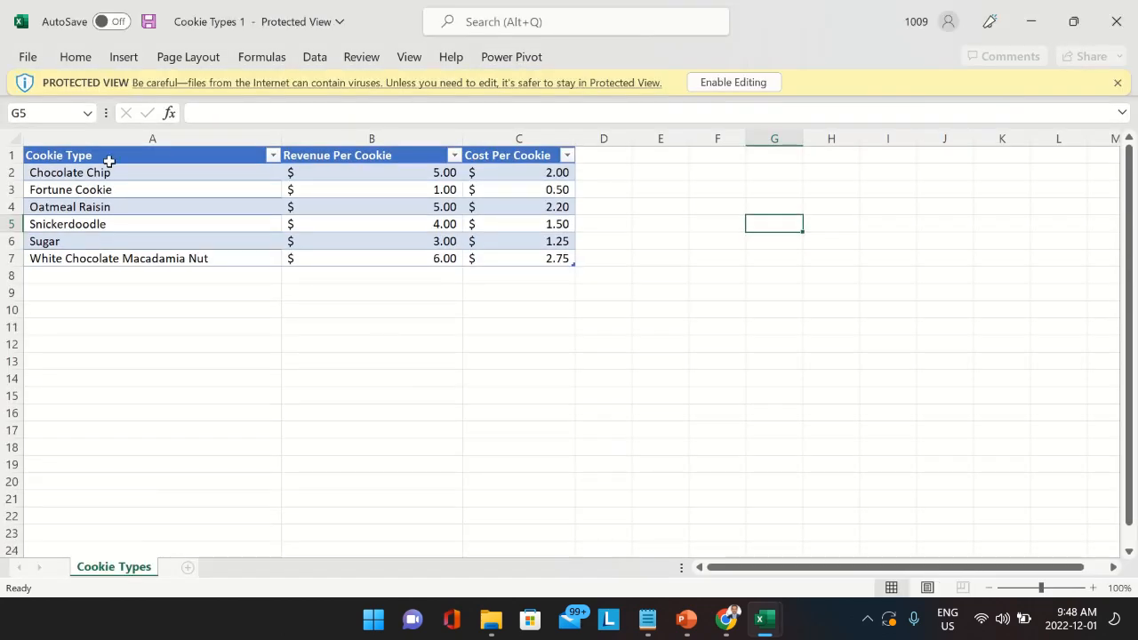
- Copy the whole cookie type table, A1:C7 including headers, and close the Cookie Types 1 workbook
click(106, 157)
drag(106, 156, 558, 264)
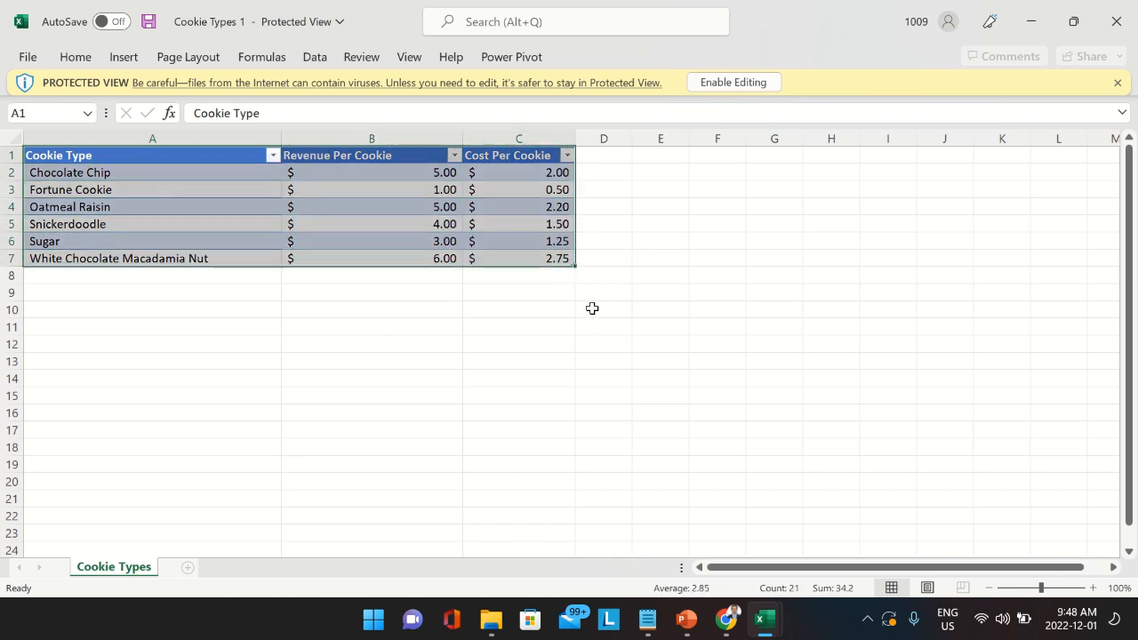
key(ctrl+c)
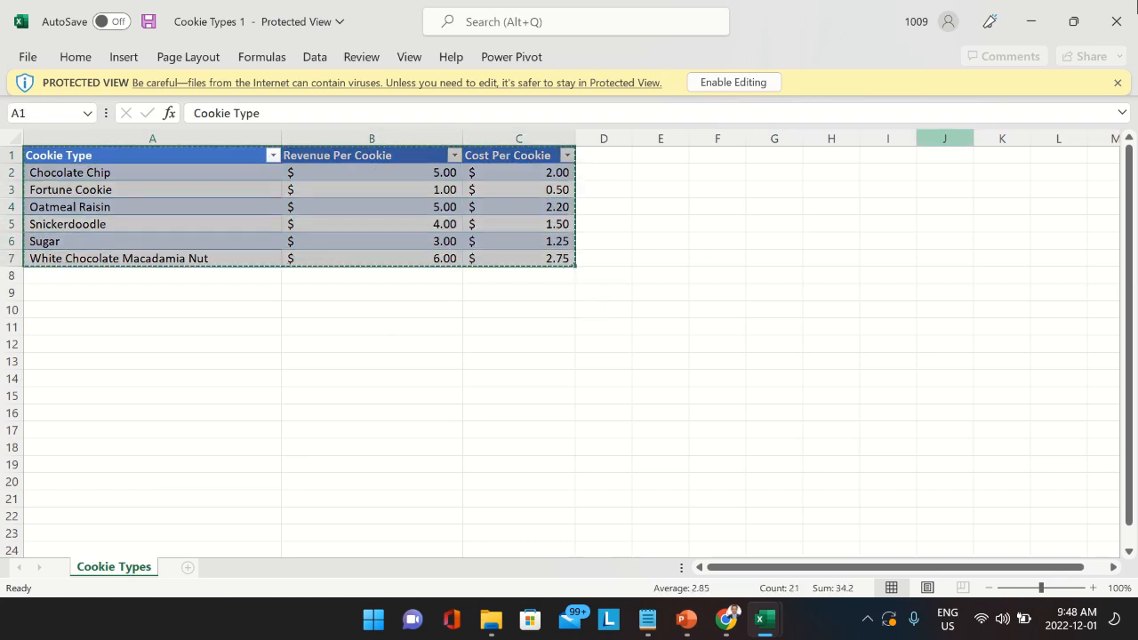
click(1117, 25)
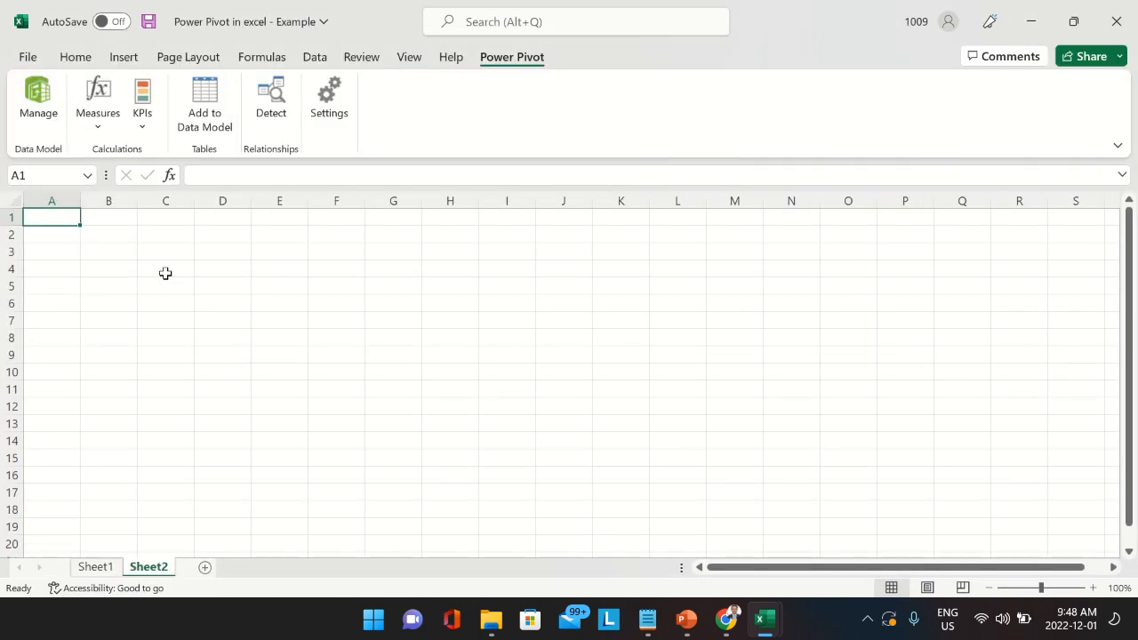
- Paste the copied cookie type table at cell A1 of Sheet2 and widen its columns so the full text fits
drag(81, 202, 755, 210)
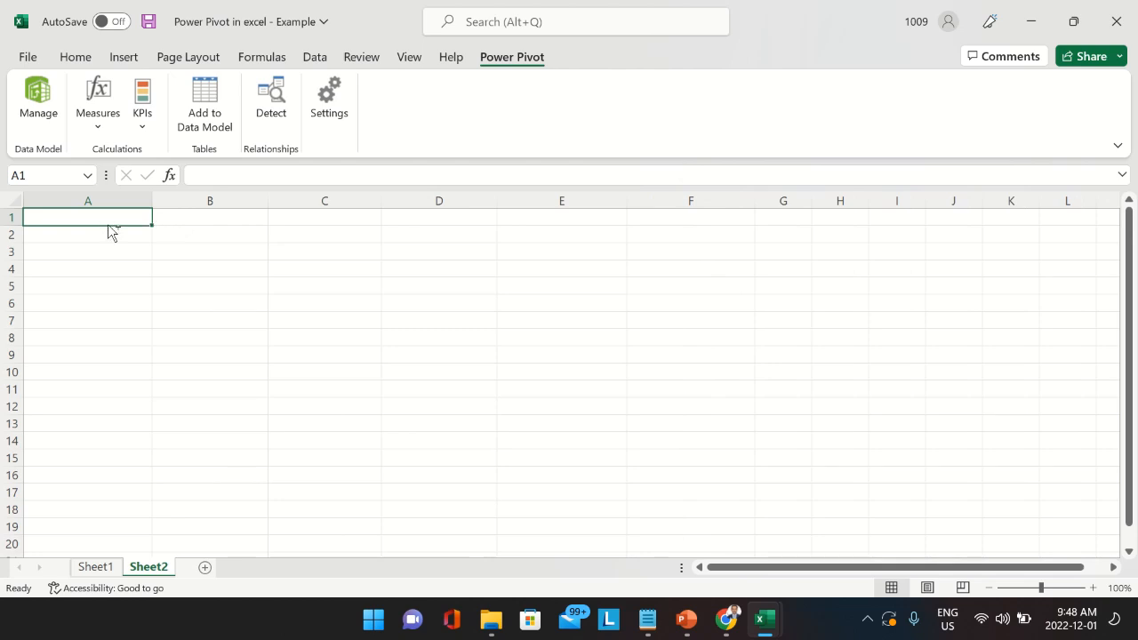
key(ctrl+v)
click(259, 406)
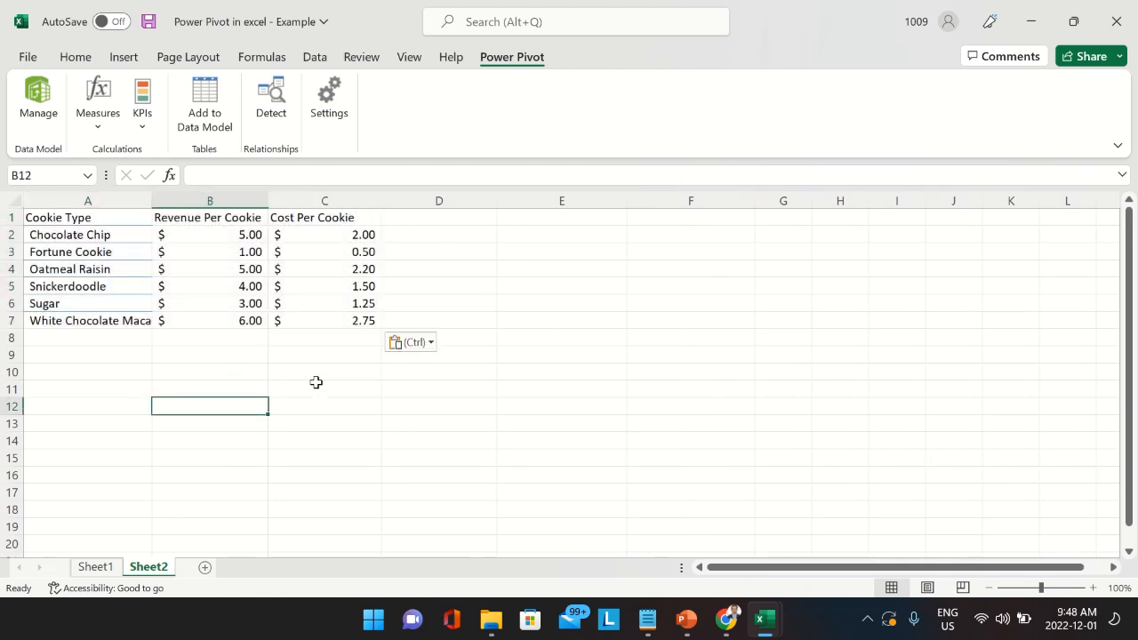
drag(151, 201, 213, 201)
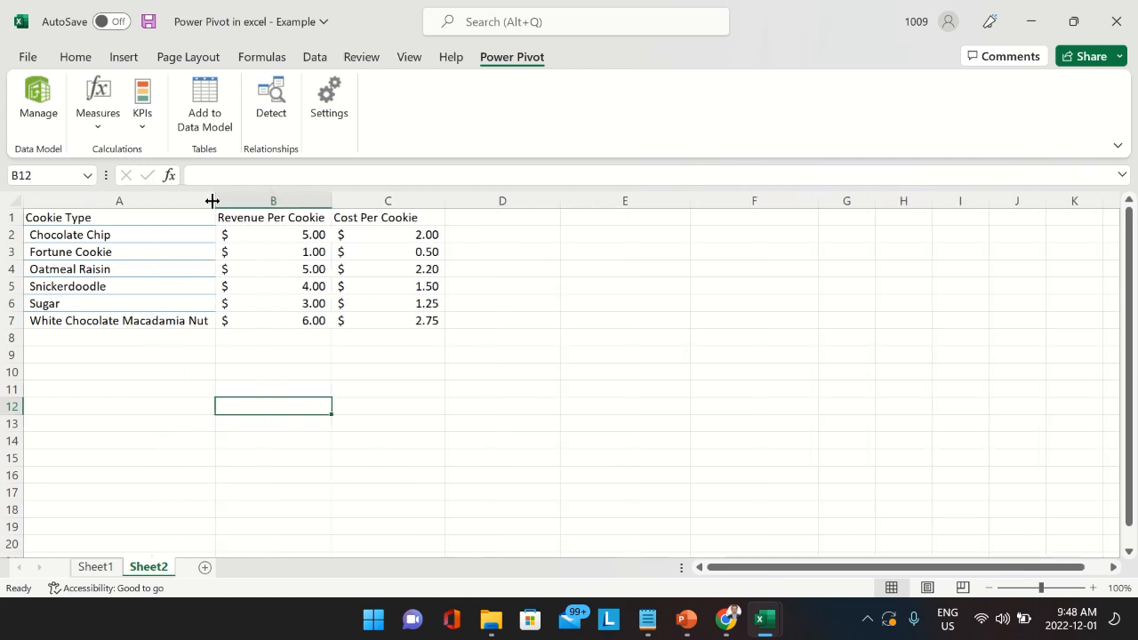
- Close the Cookie Types 1 workbook and add range A1:C7 of Sheet2 to the data model as a table with headers
click(626, 338)
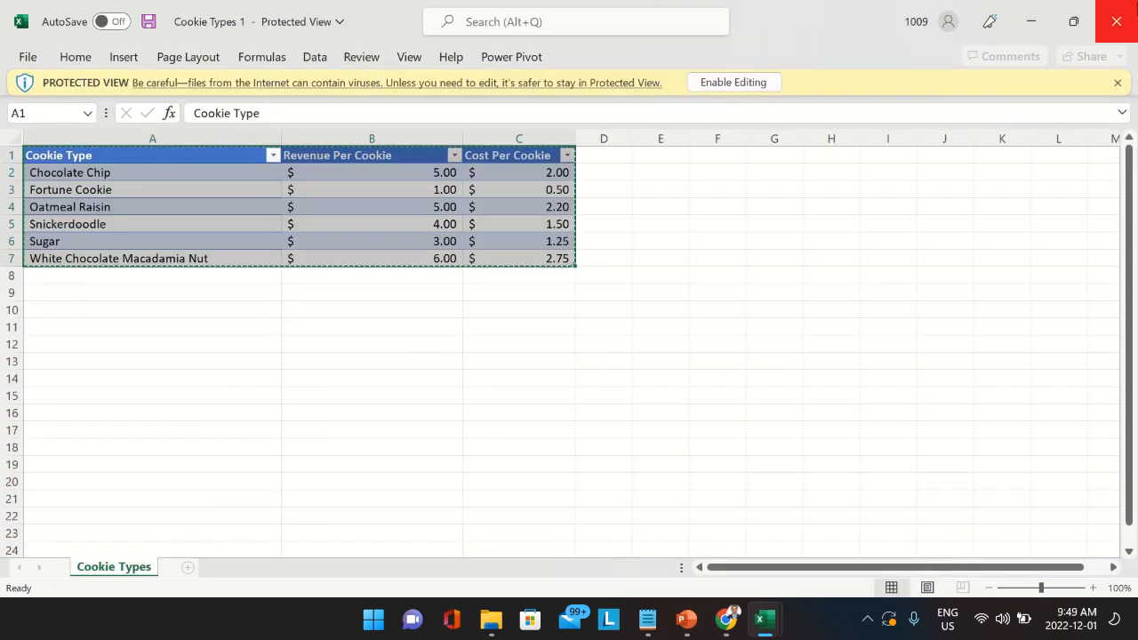
click(1116, 21)
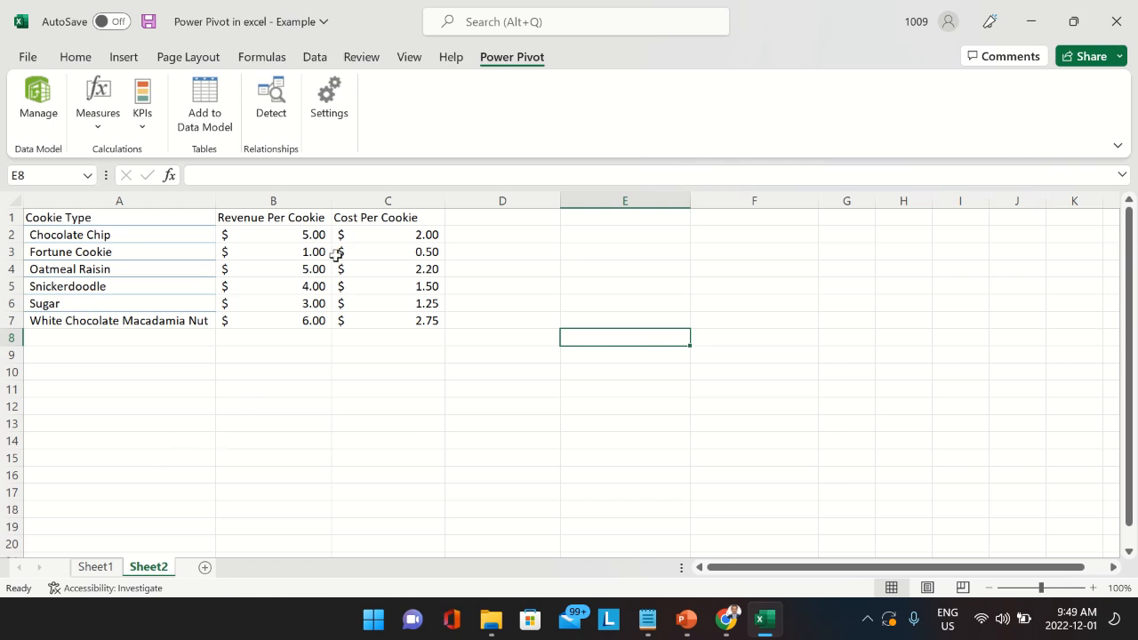
drag(119, 217, 429, 325)
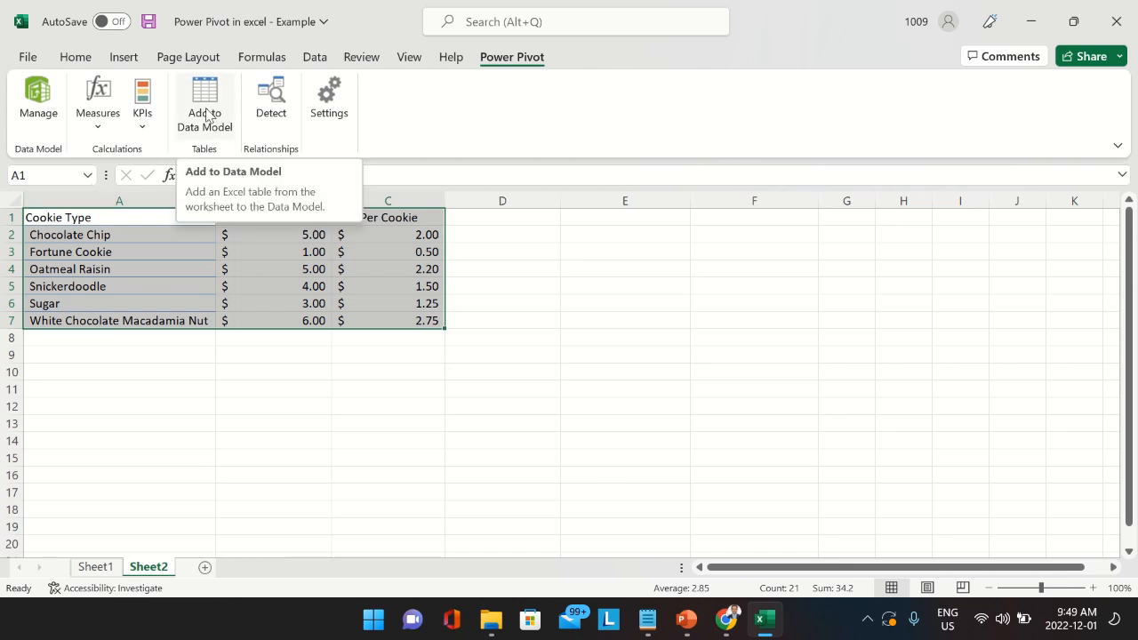
click(78, 57)
click(489, 59)
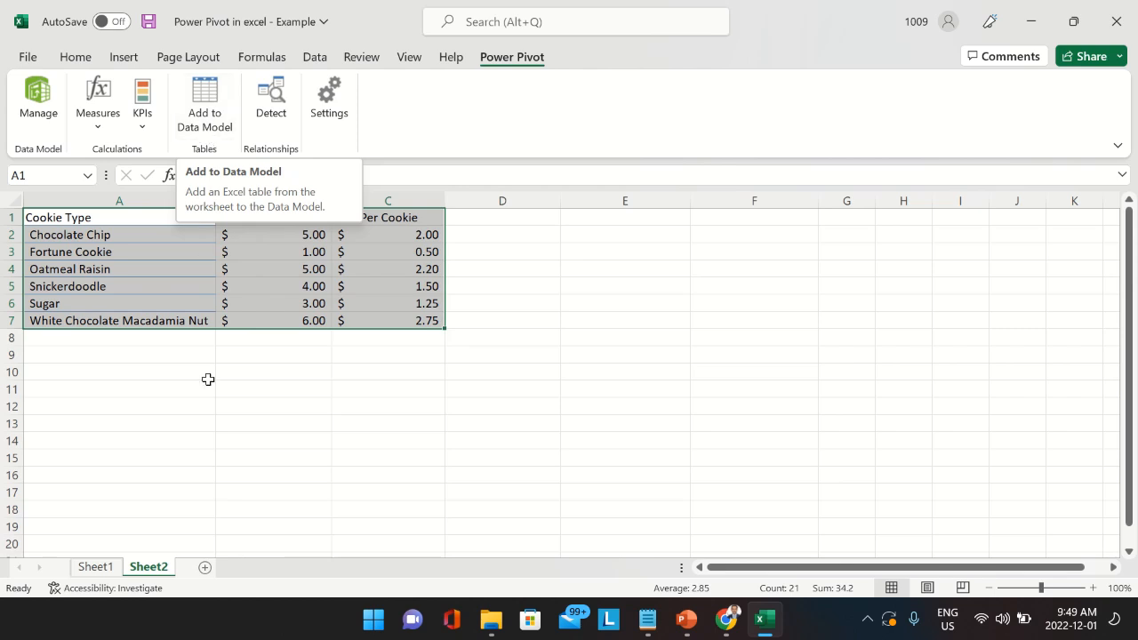
click(189, 408)
drag(101, 220, 407, 323)
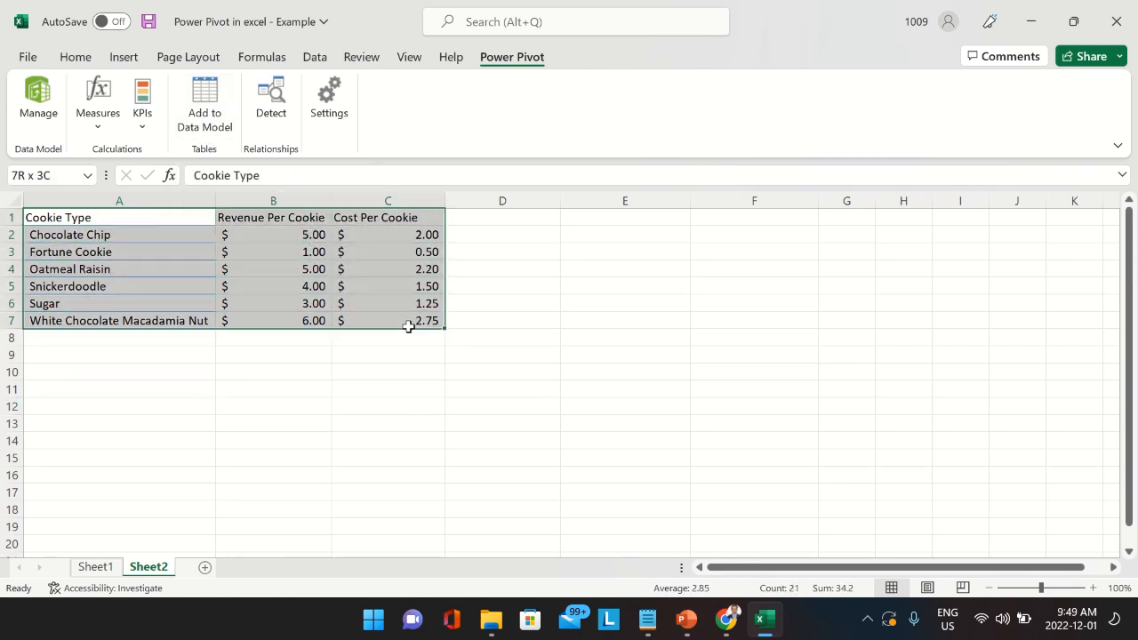
click(204, 114)
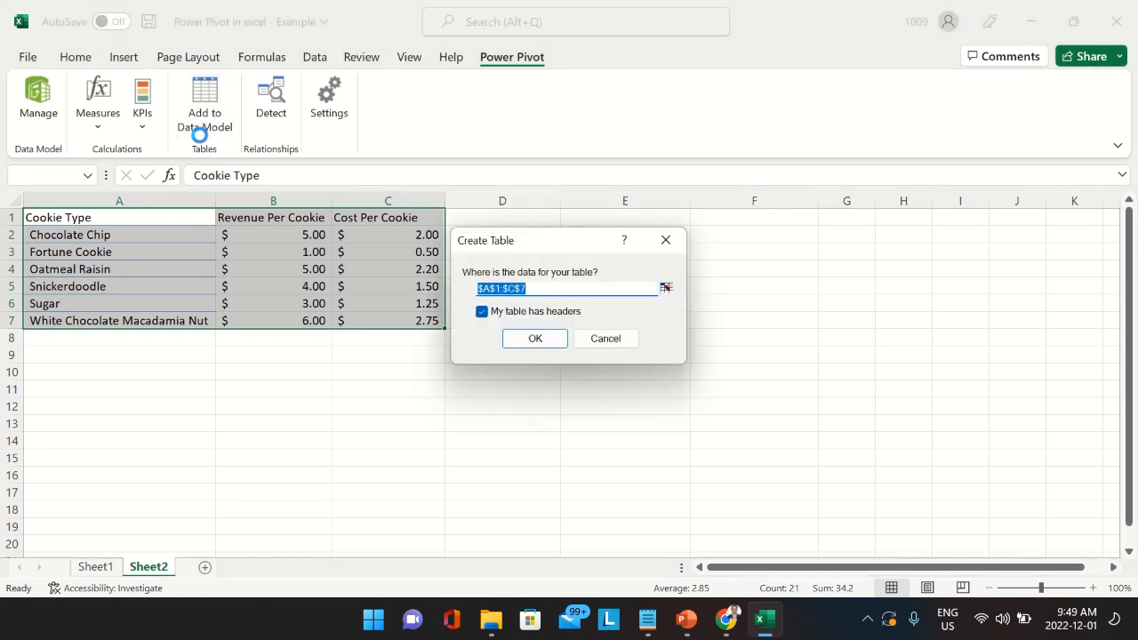
click(535, 339)
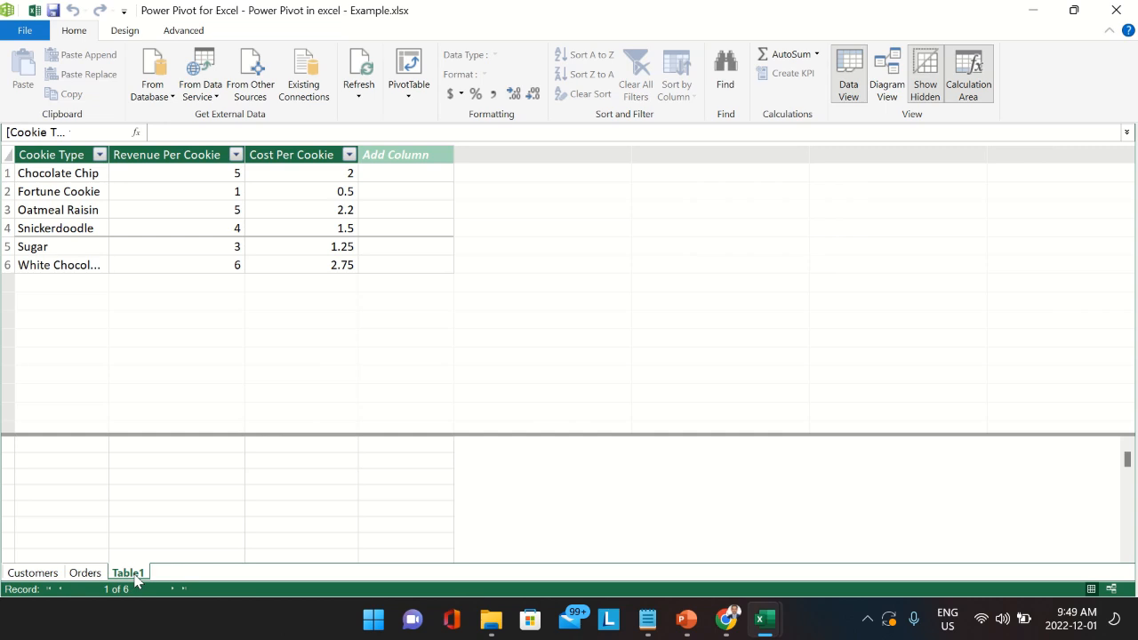
- Rename the newly added Table1 in the data model as Cookie Type
right_click(135, 580)
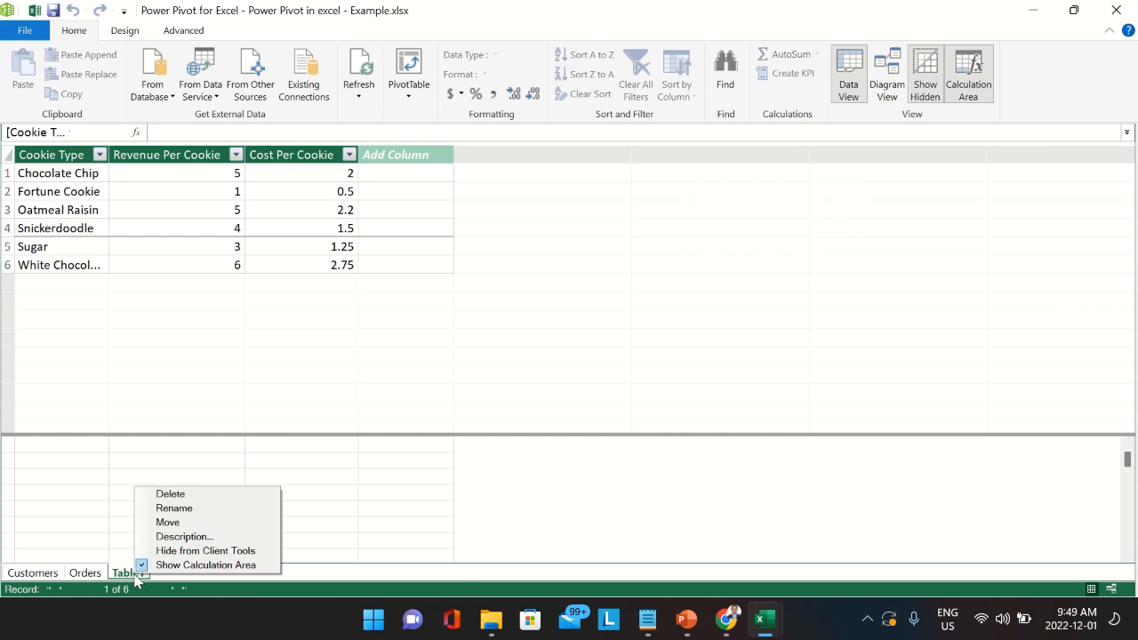
click(165, 509)
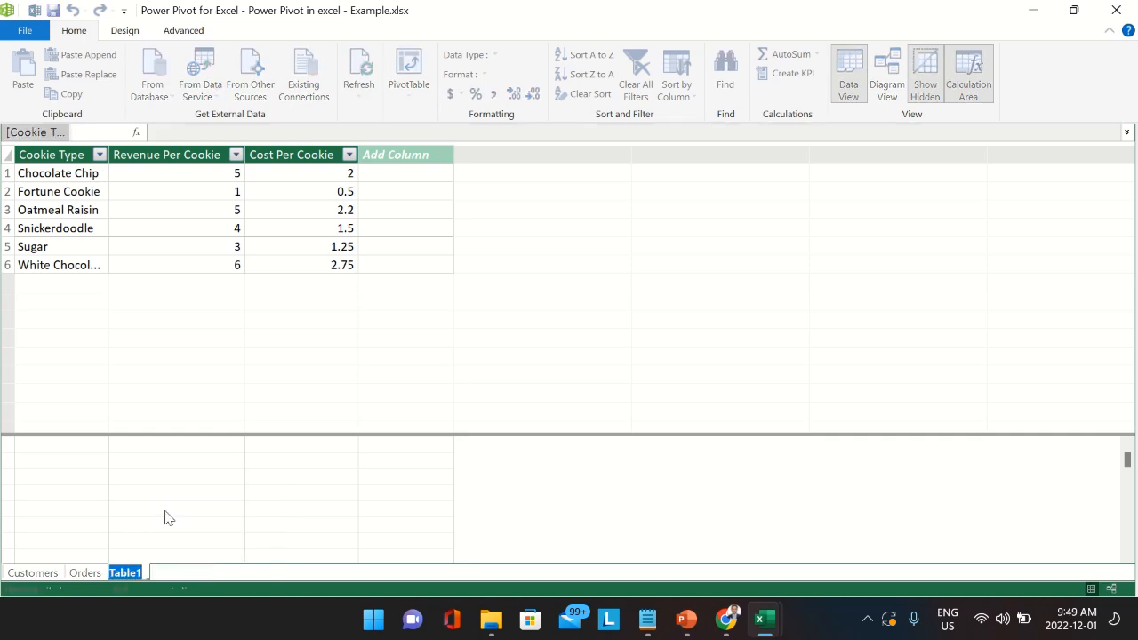
text(Cookie Type)
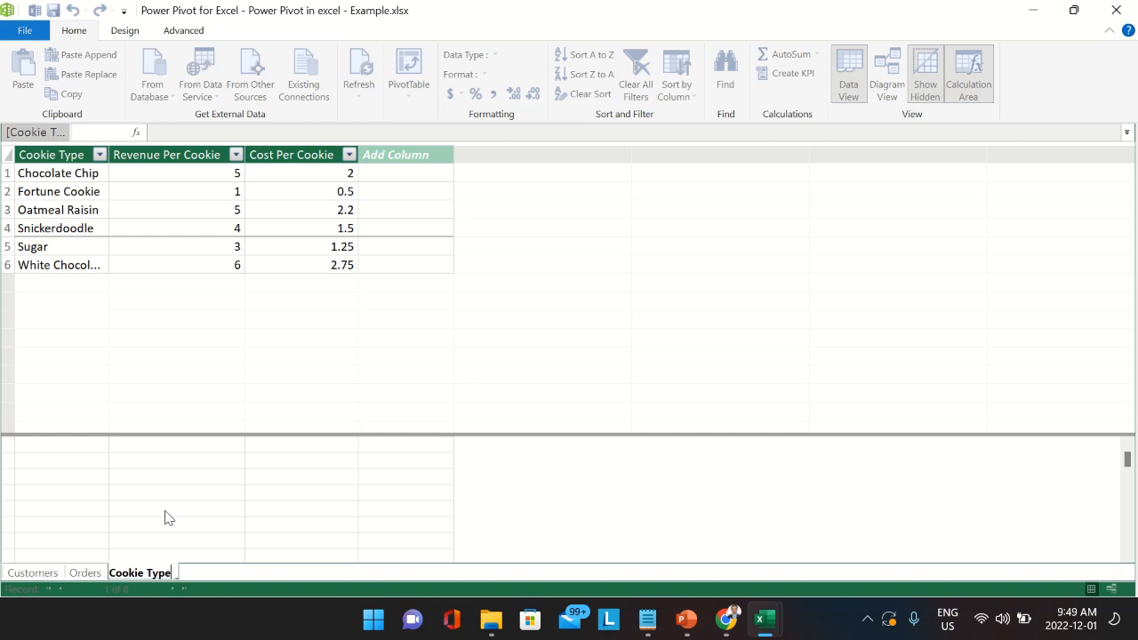
key(Return)
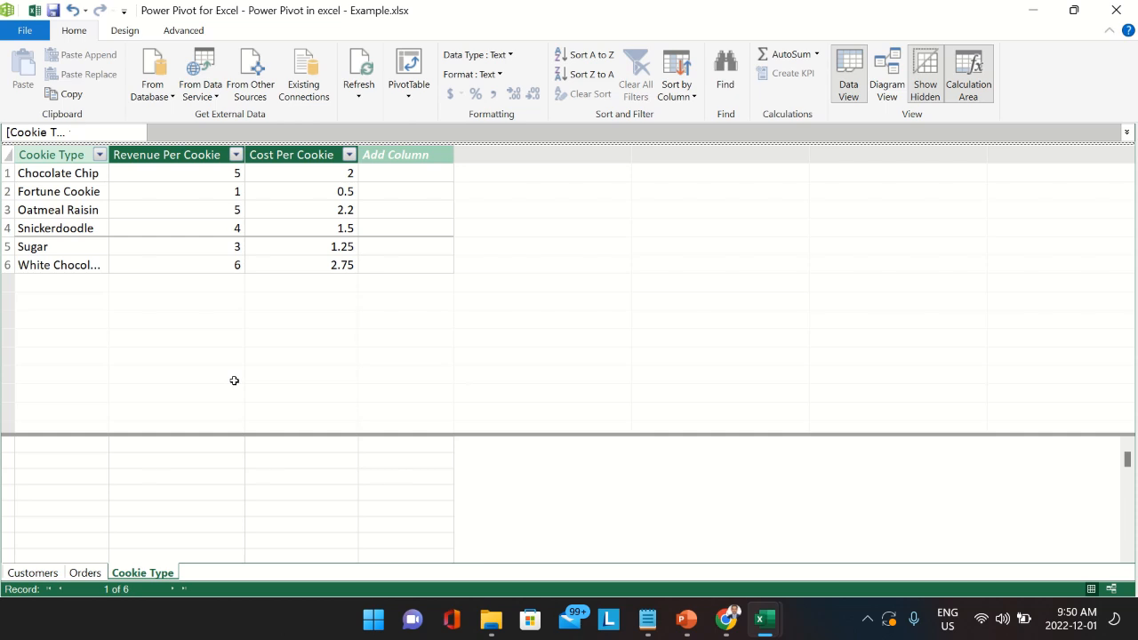
- Widen the Name and Phone columns of the Customers table and the Product, Units Sold and Date columns of the Orders table
click(37, 572)
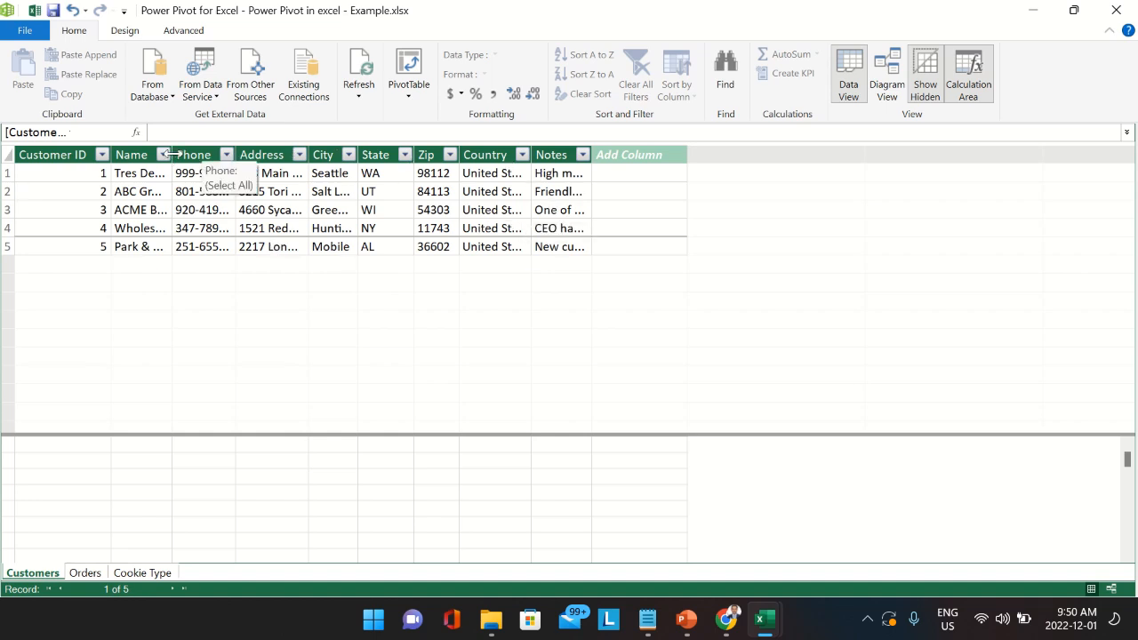
drag(172, 154, 395, 154)
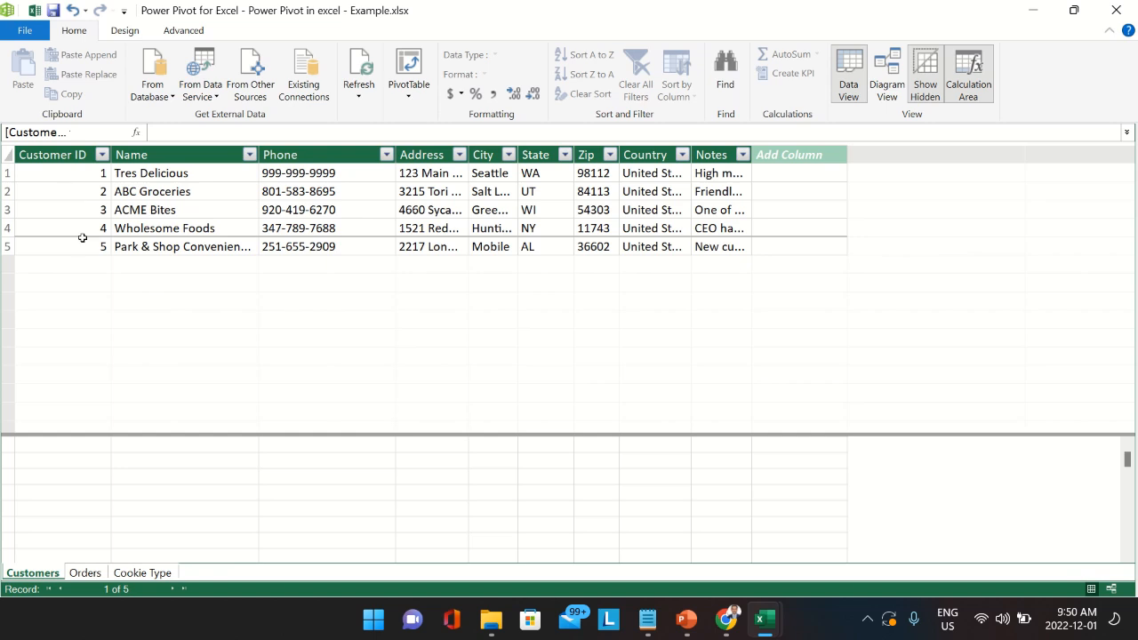
click(86, 573)
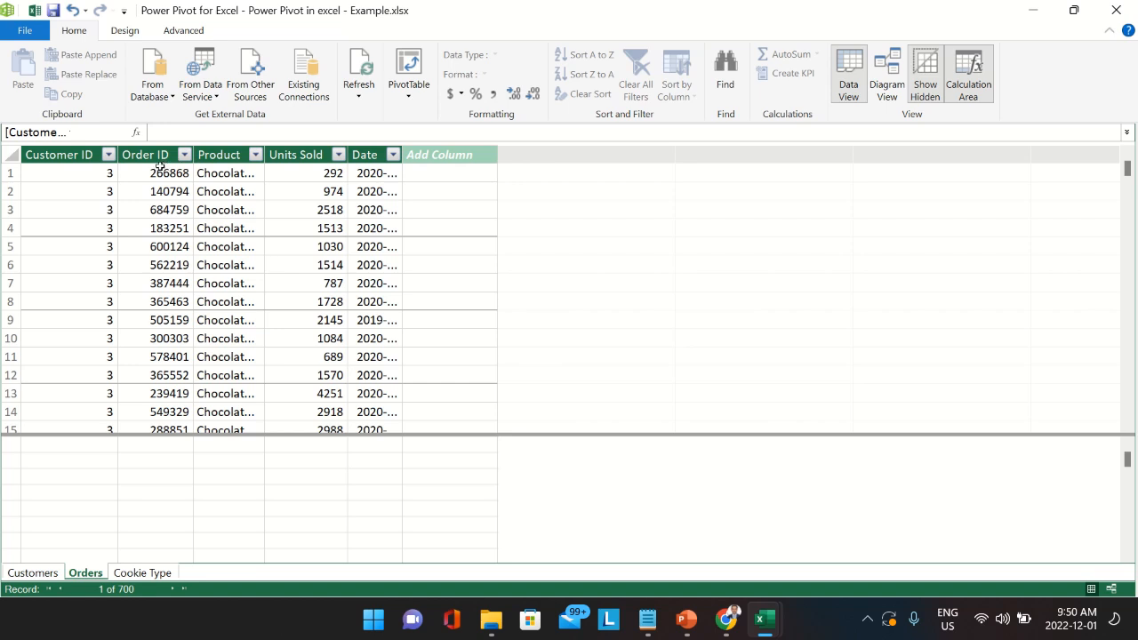
drag(266, 151, 373, 153)
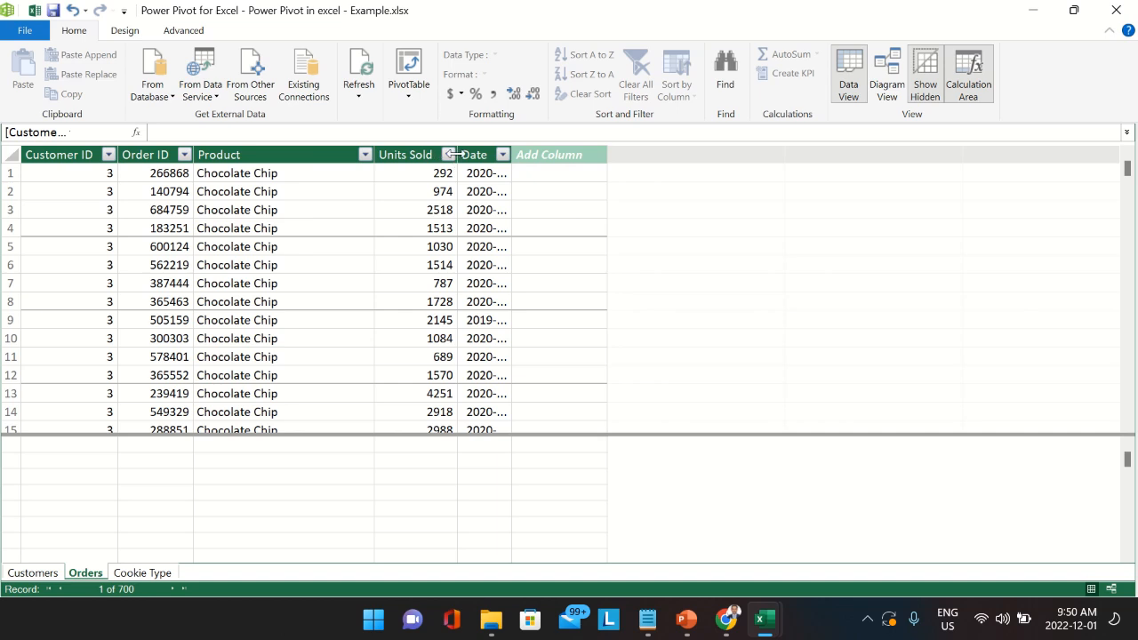
drag(457, 154, 677, 154)
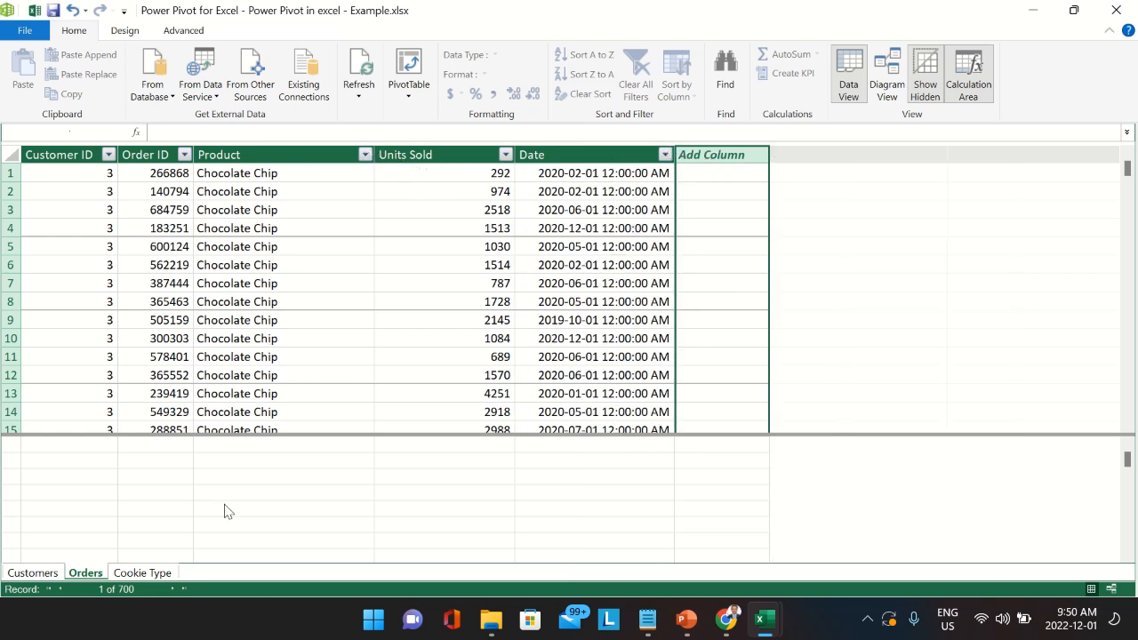
- Check the Cookie Type table and widen the Name and Phone columns of the Customers table again
click(135, 574)
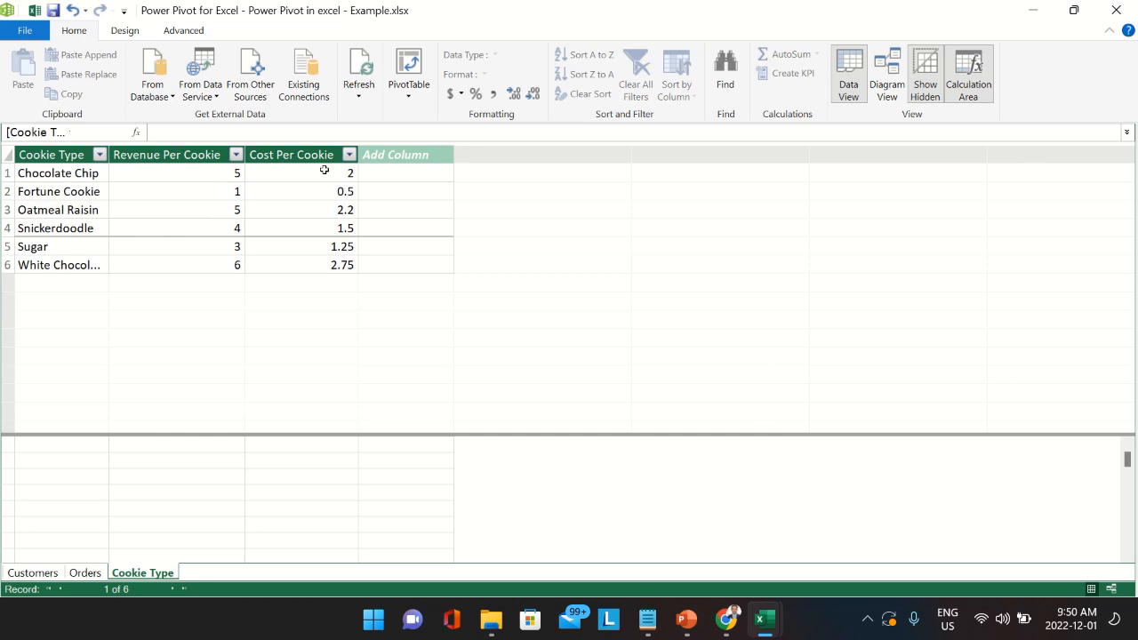
click(80, 575)
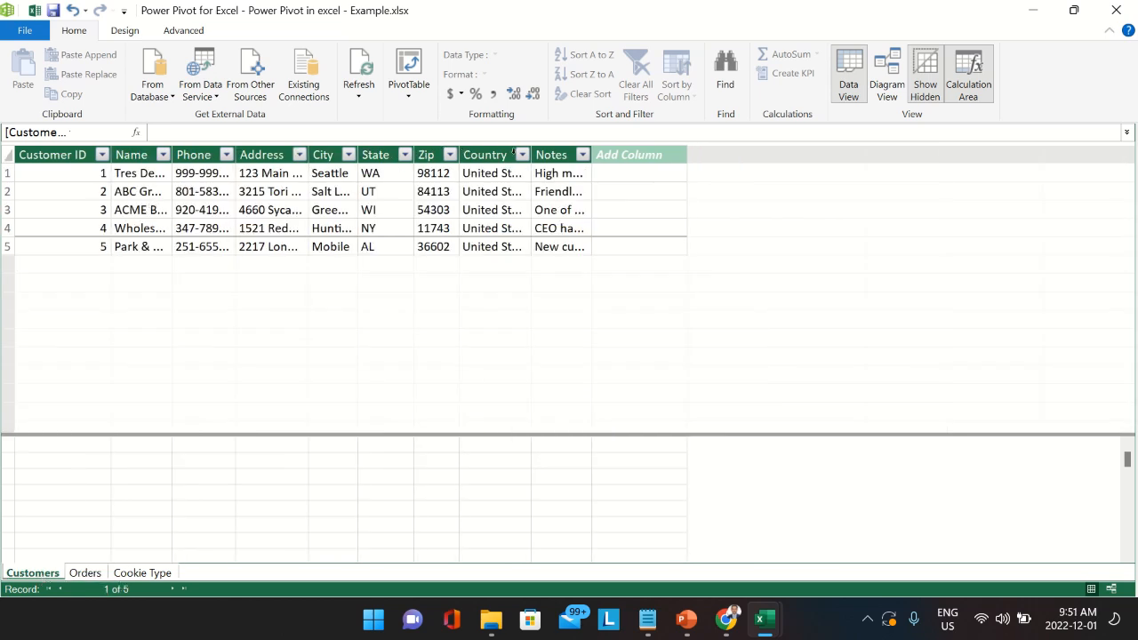
drag(172, 154, 315, 160)
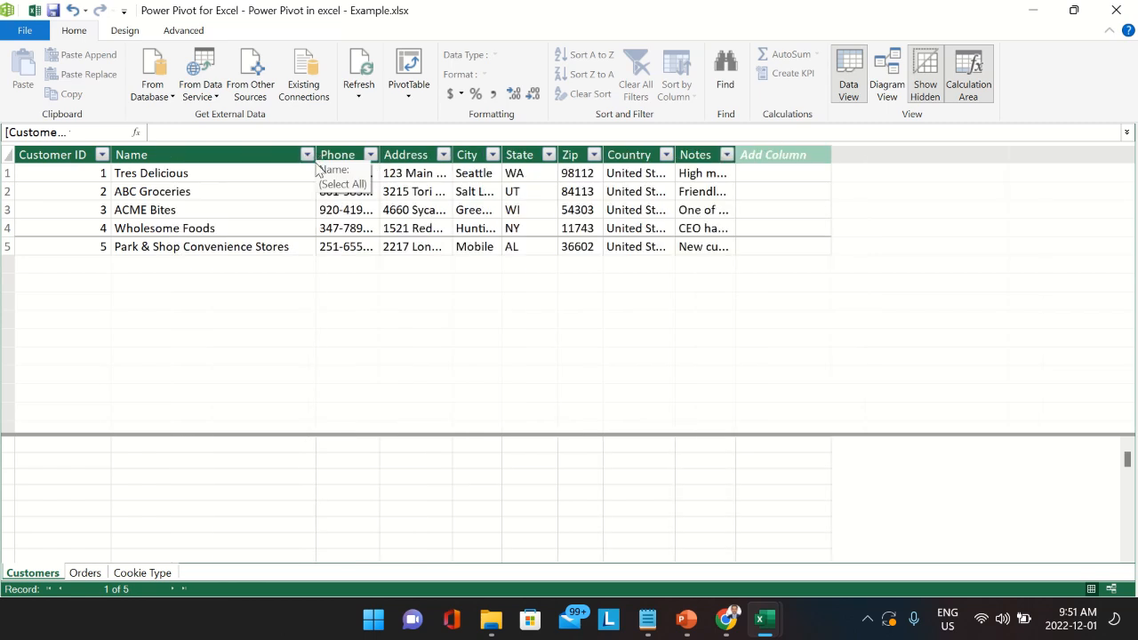
drag(378, 154, 476, 154)
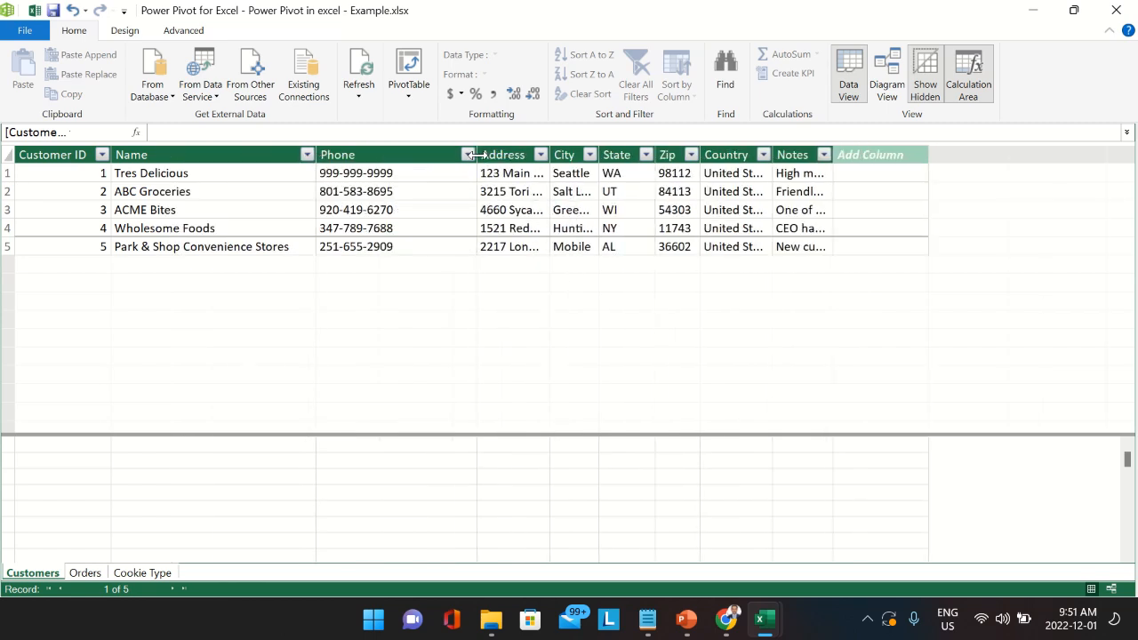
- Compare the Customers, Orders and Cookie Type tables to examine which fields could link them
click(75, 576)
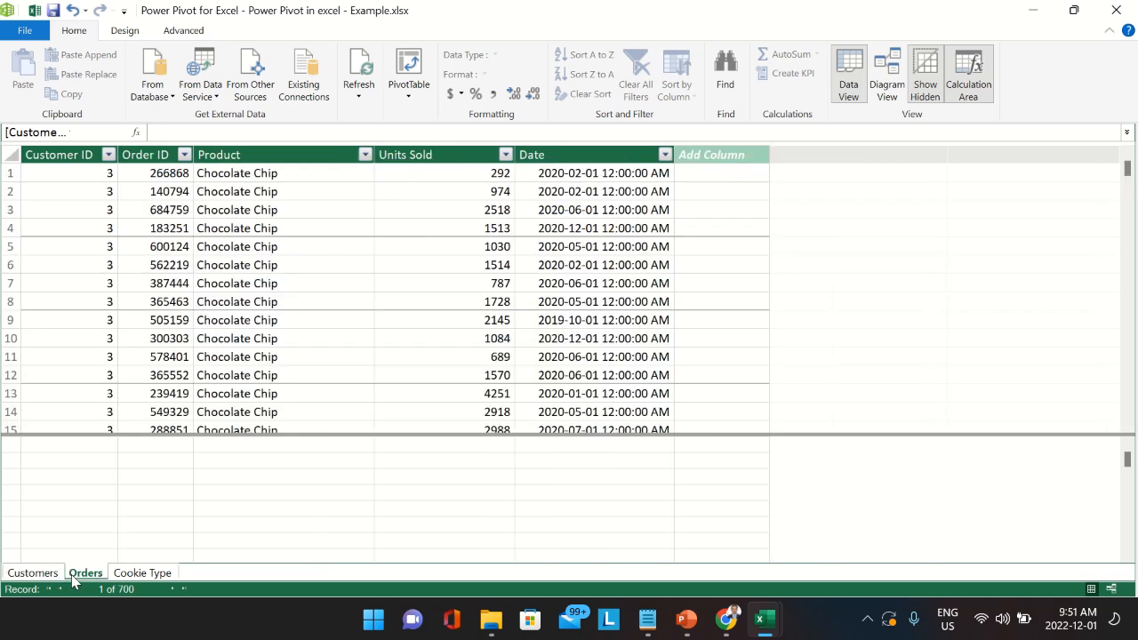
click(124, 576)
click(40, 577)
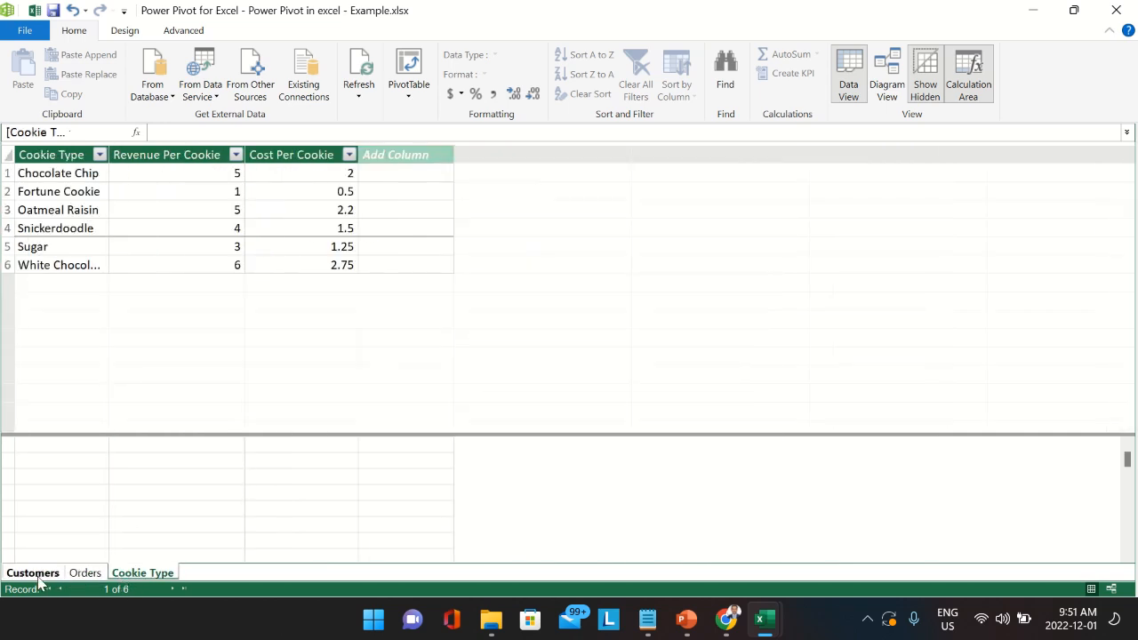
click(84, 573)
click(142, 573)
click(33, 573)
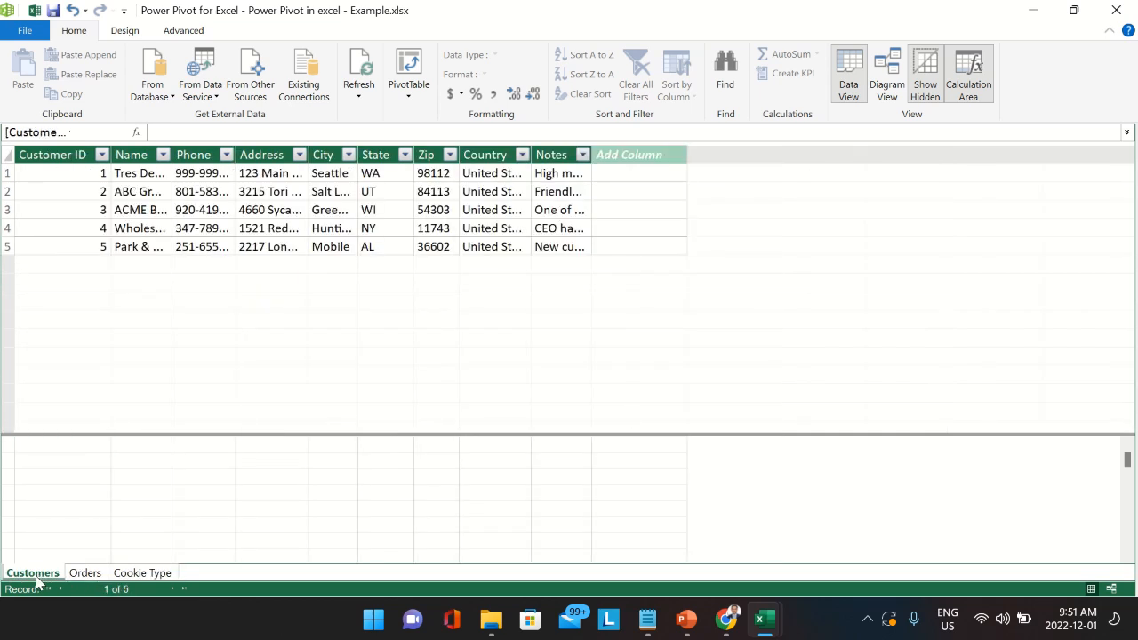
click(80, 576)
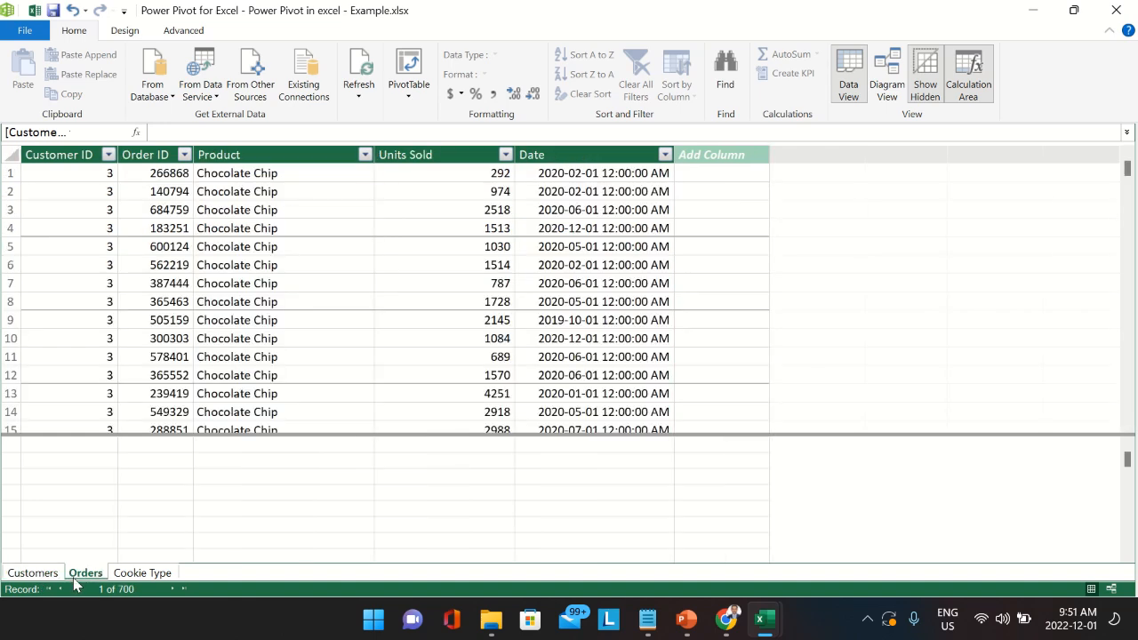
click(89, 214)
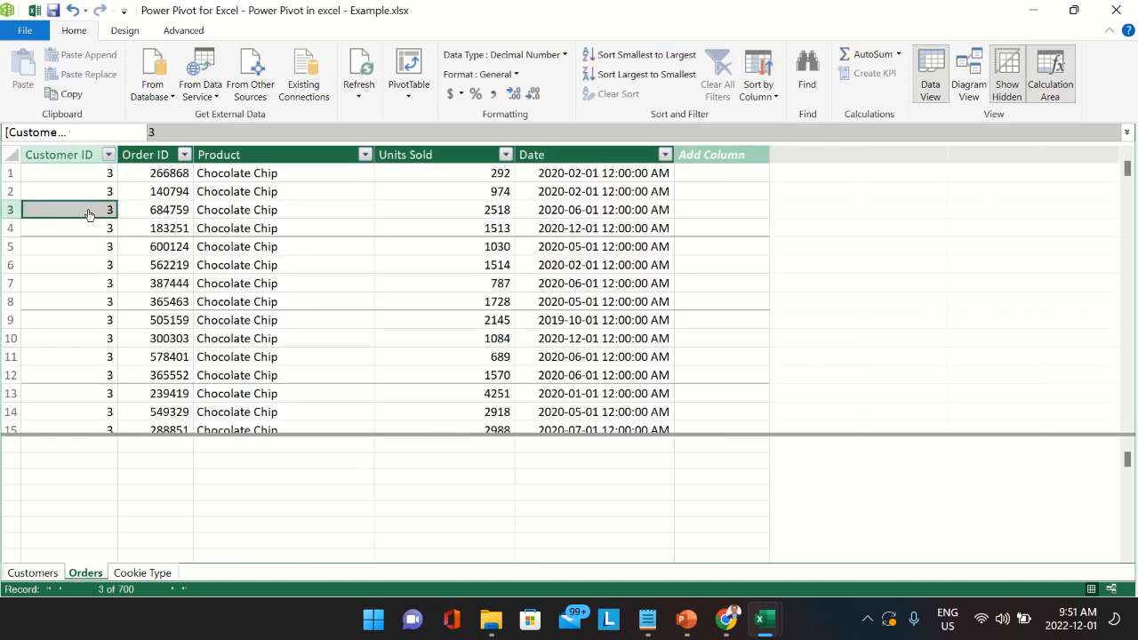
click(155, 192)
click(36, 573)
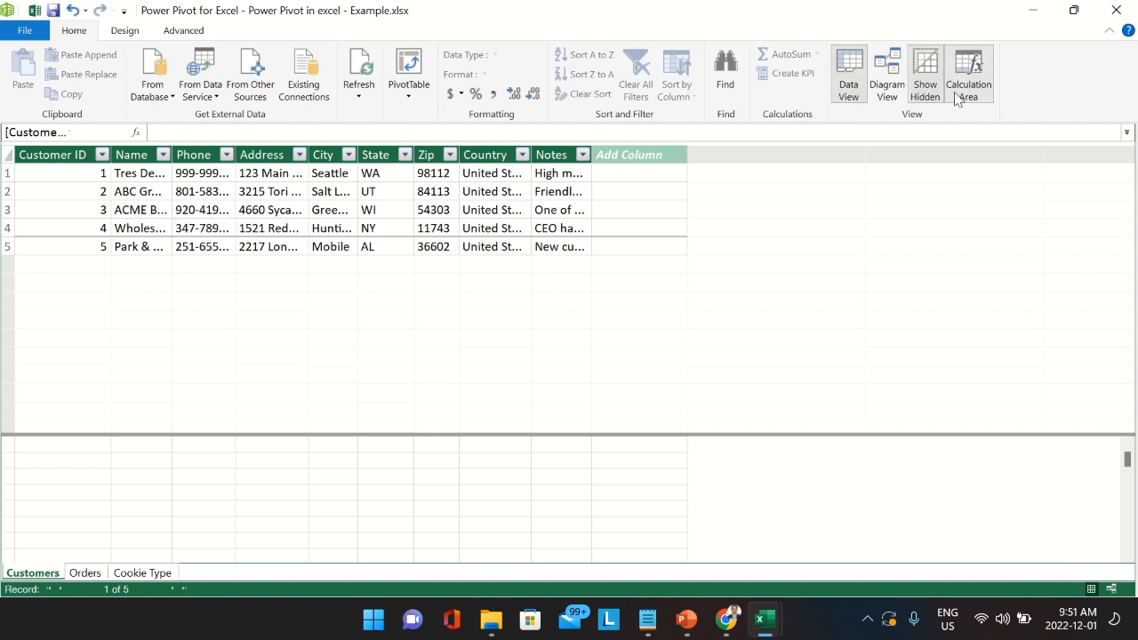
- Show the data model as a diagram and lengthen the Customers, Orders and Cookie Type boxes to fit all their fields
click(886, 91)
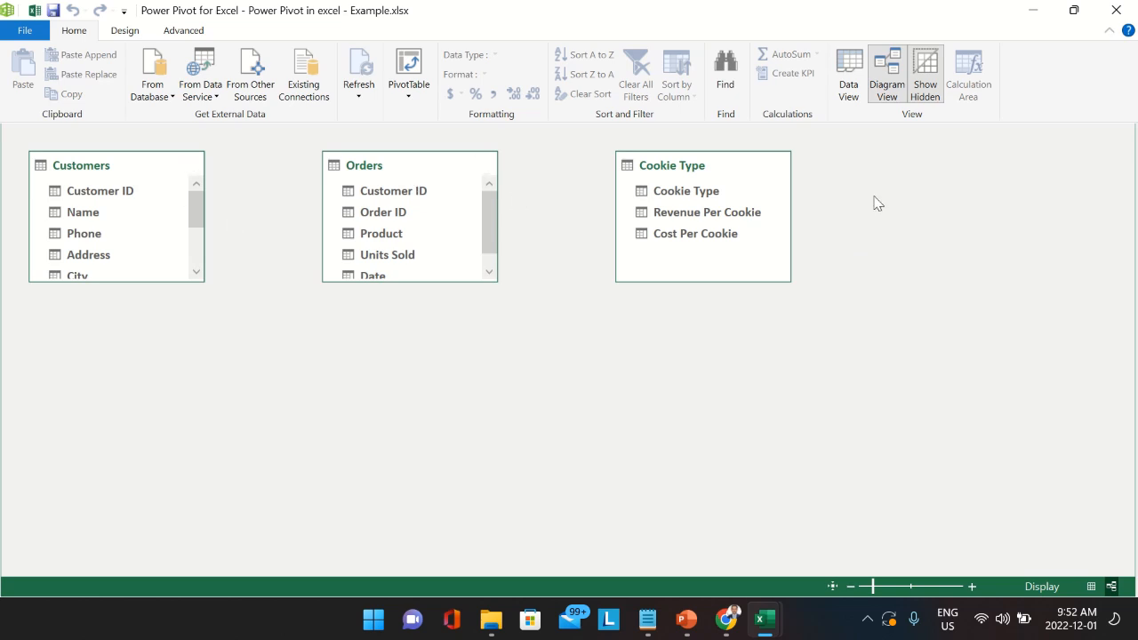
drag(144, 282, 155, 452)
drag(432, 283, 437, 409)
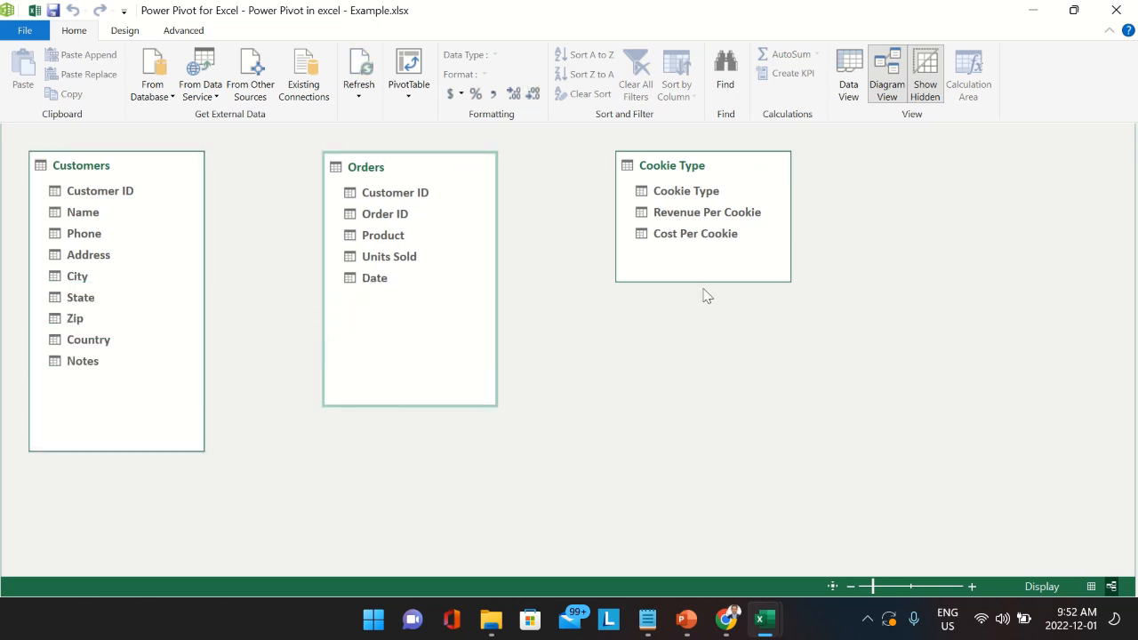
click(703, 282)
drag(703, 282, 703, 339)
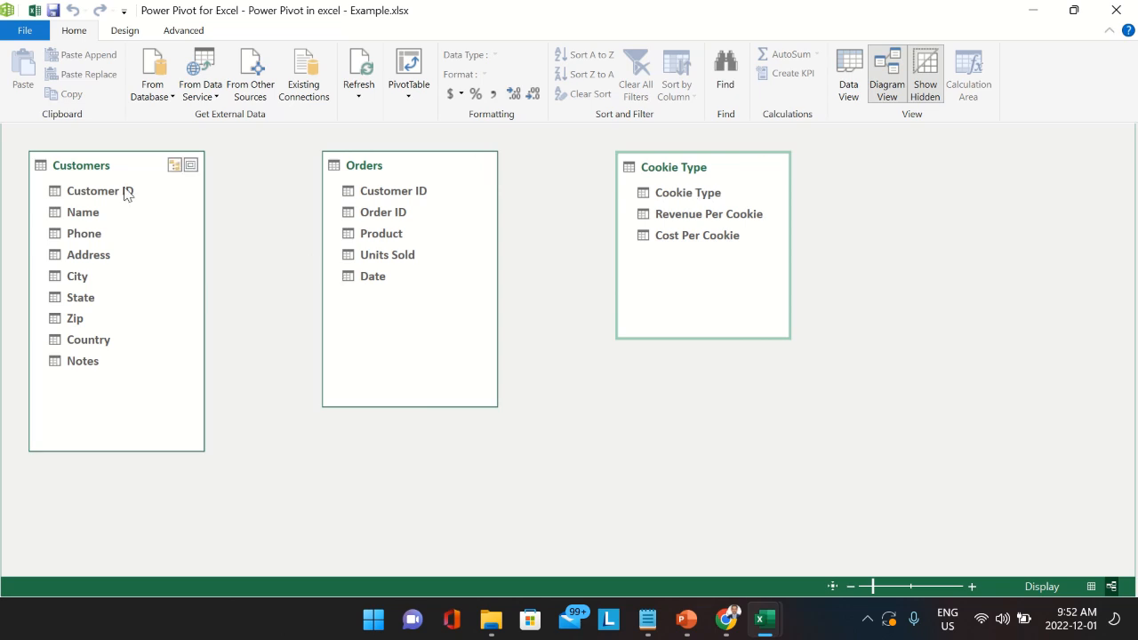
- Create relationships from Customer ID in Customers to Customer ID in Orders, and from Cookie Type in Cookie Type to Product in Orders
drag(119, 190, 368, 194)
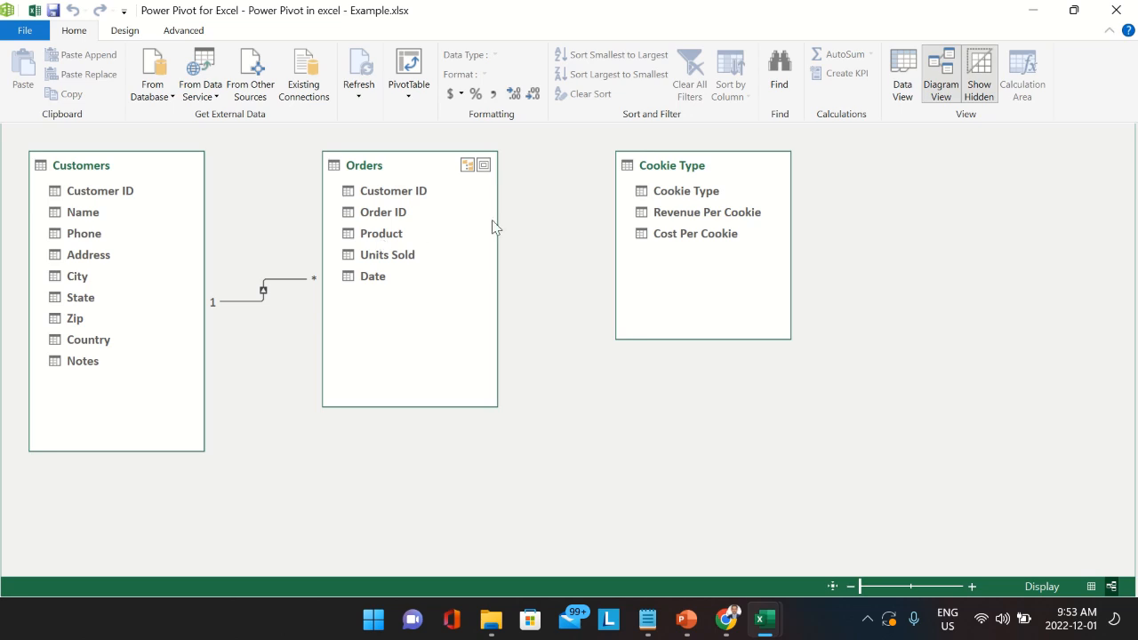
drag(645, 196, 387, 240)
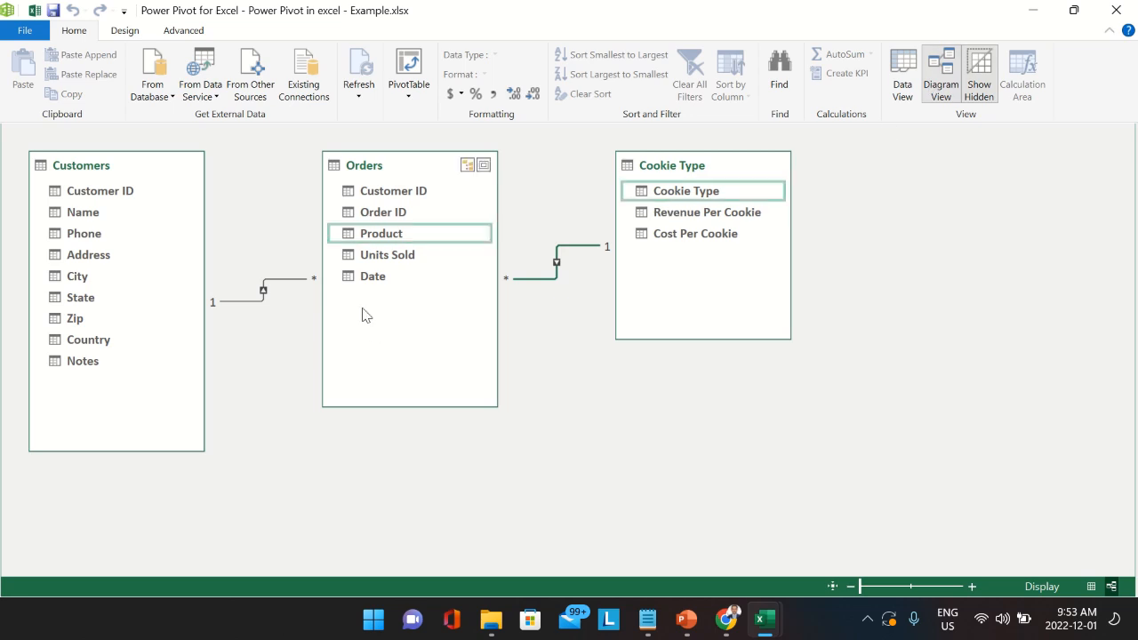
- Review the Customers data and the relationship diagram, and return to the data view
click(903, 89)
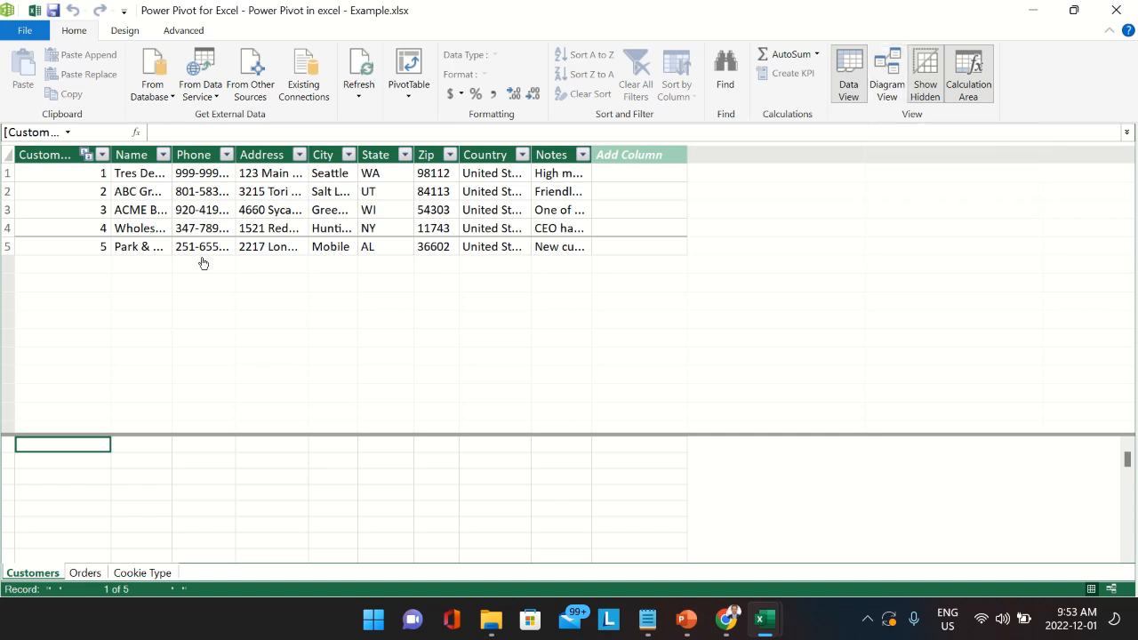
click(888, 82)
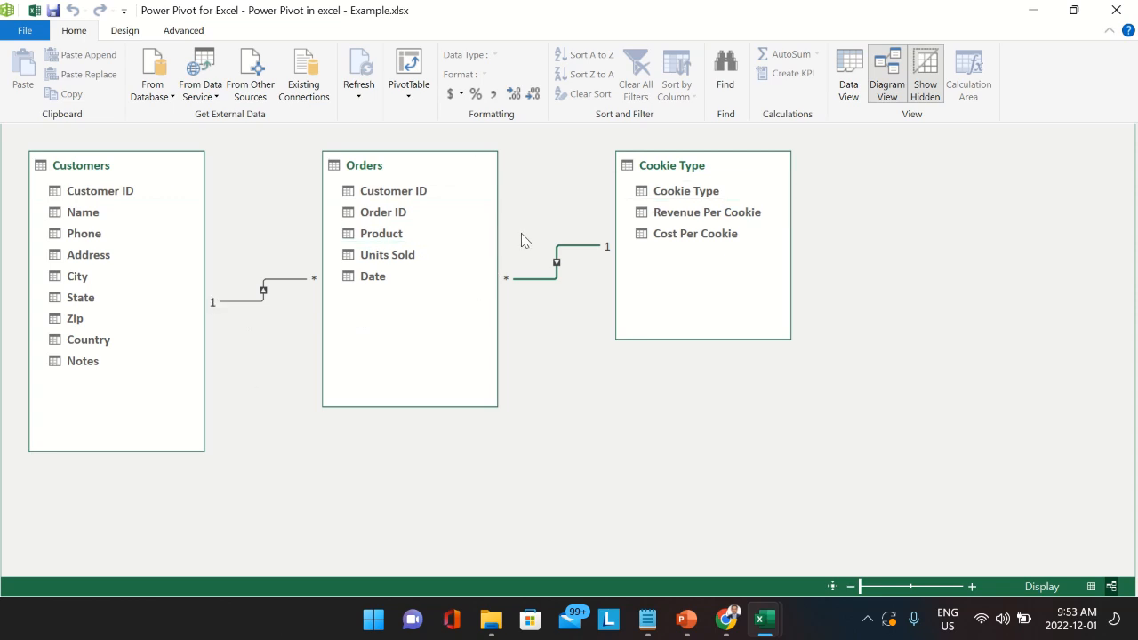
mouse_move(4, 7)
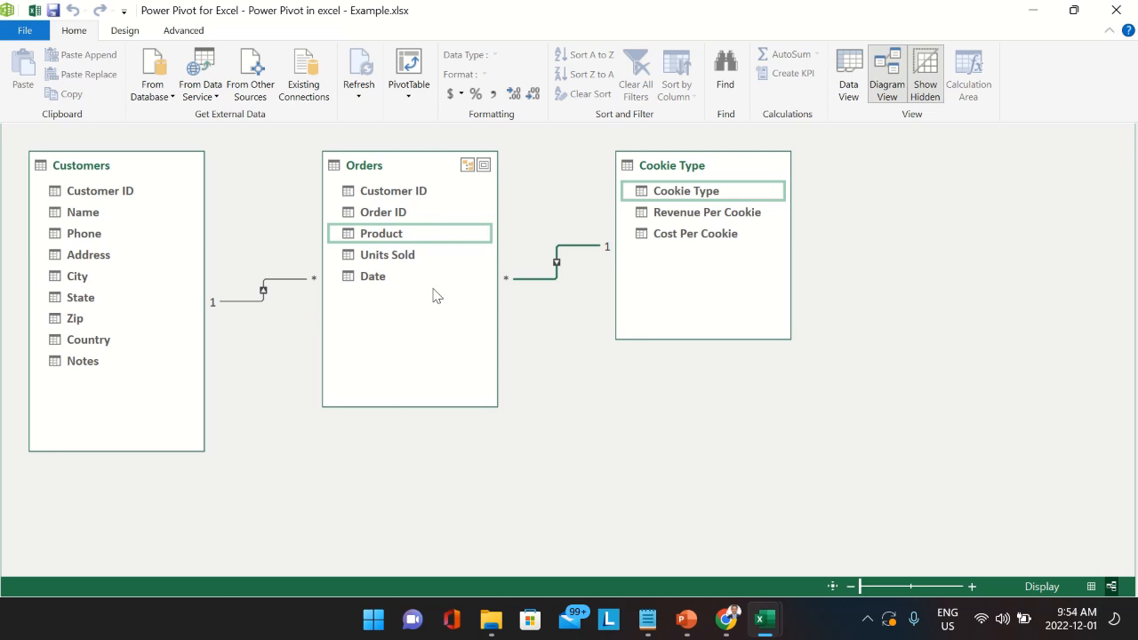
click(849, 85)
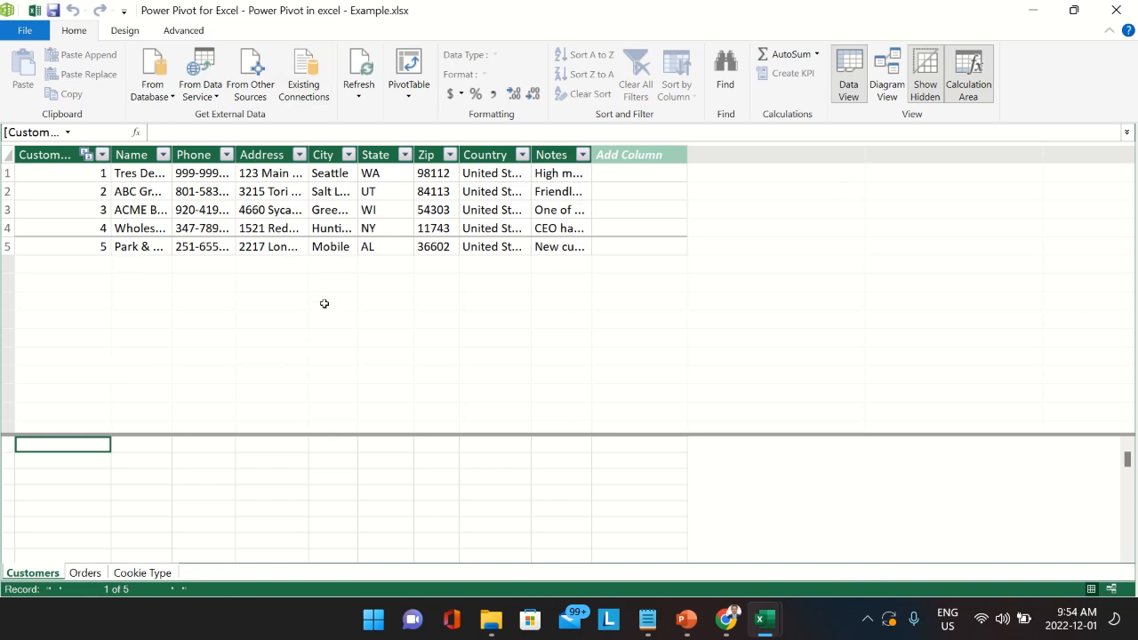
- Widen the Notes column in the Customers table to show more of each customer note
mouse_move(582, 7)
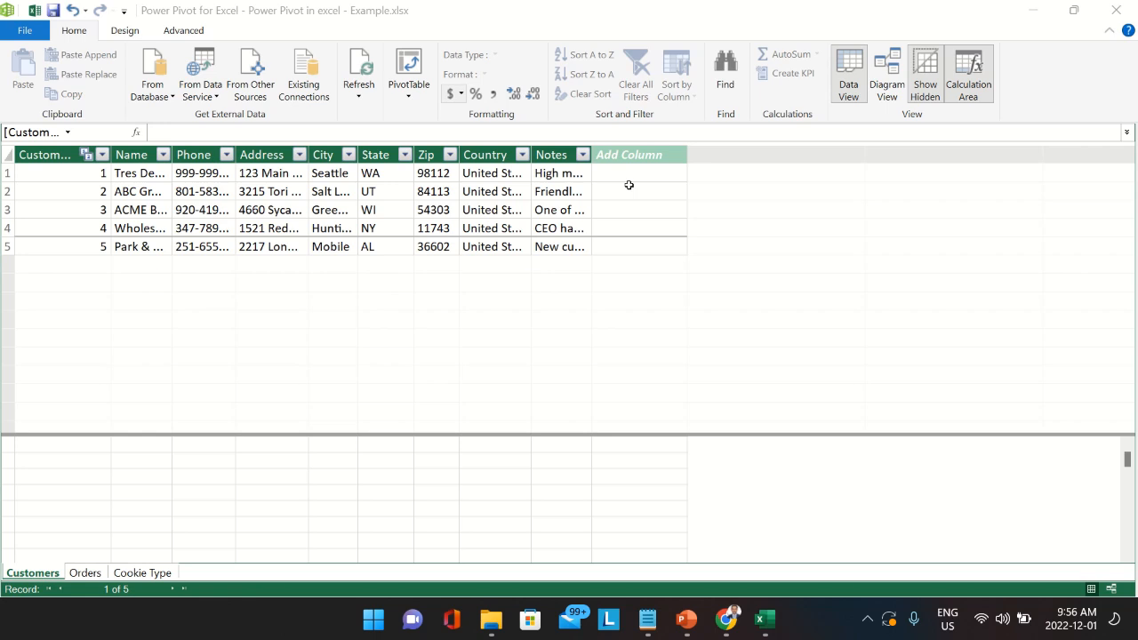
click(147, 580)
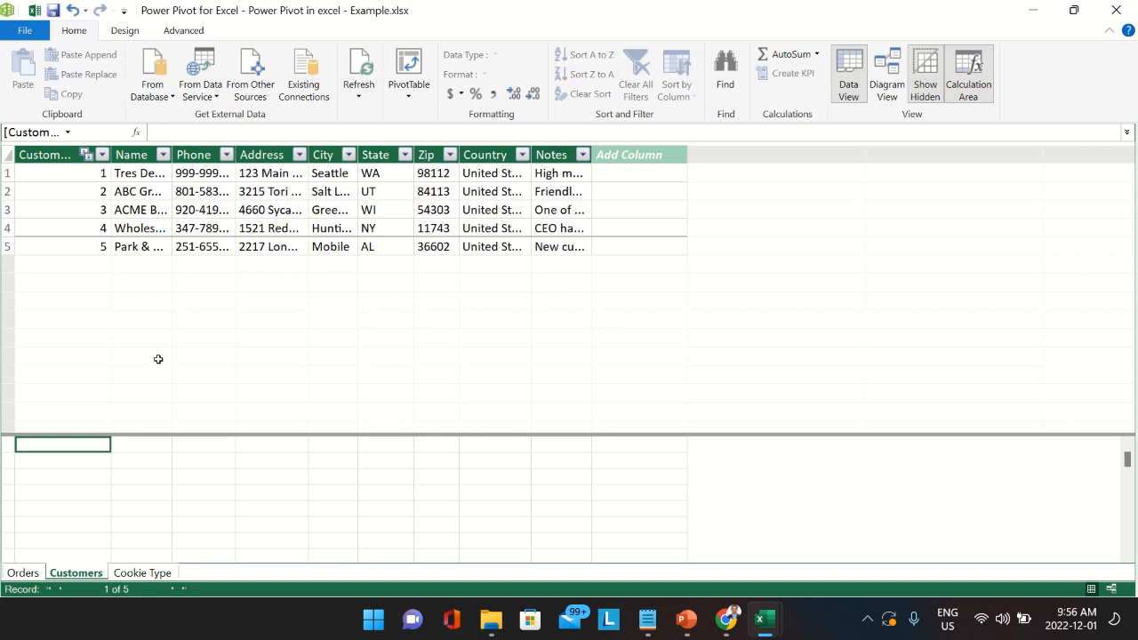
drag(591, 155, 654, 156)
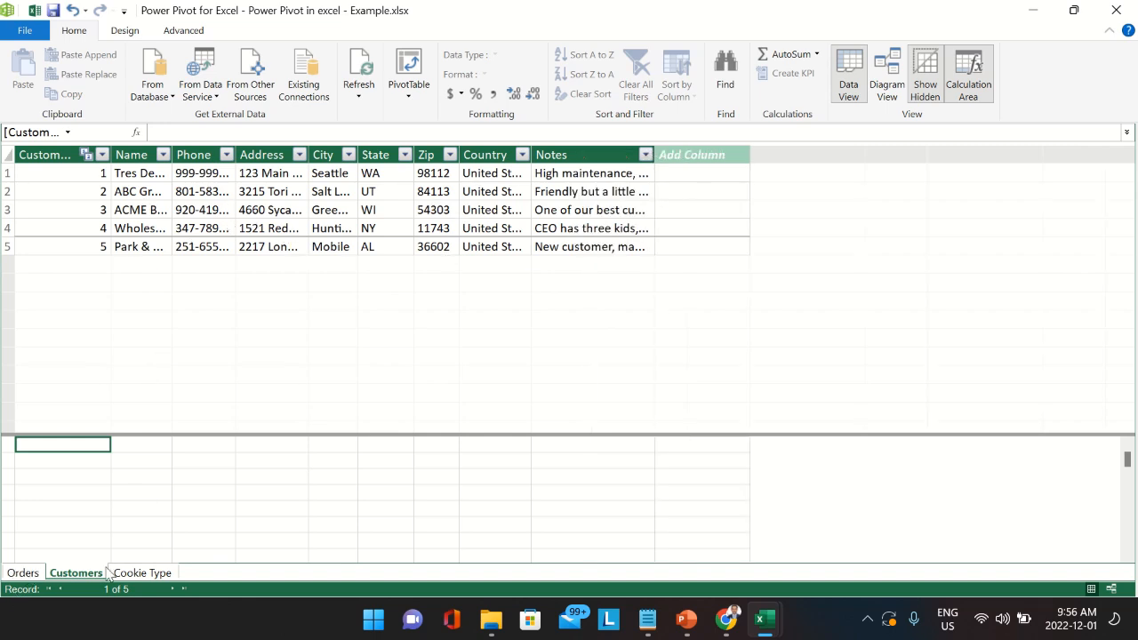
- Examine the revenue and cost per cookie in the Cookie Type table, check the relationship diagram, and return to the data view
click(140, 573)
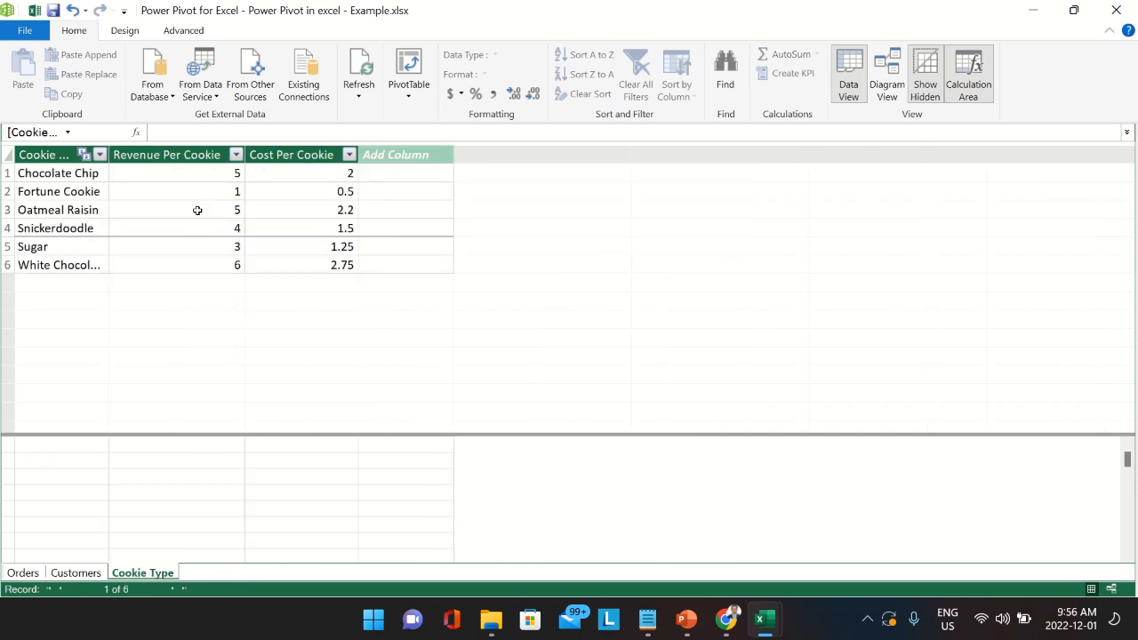
click(175, 179)
drag(175, 179, 175, 259)
drag(320, 173, 279, 338)
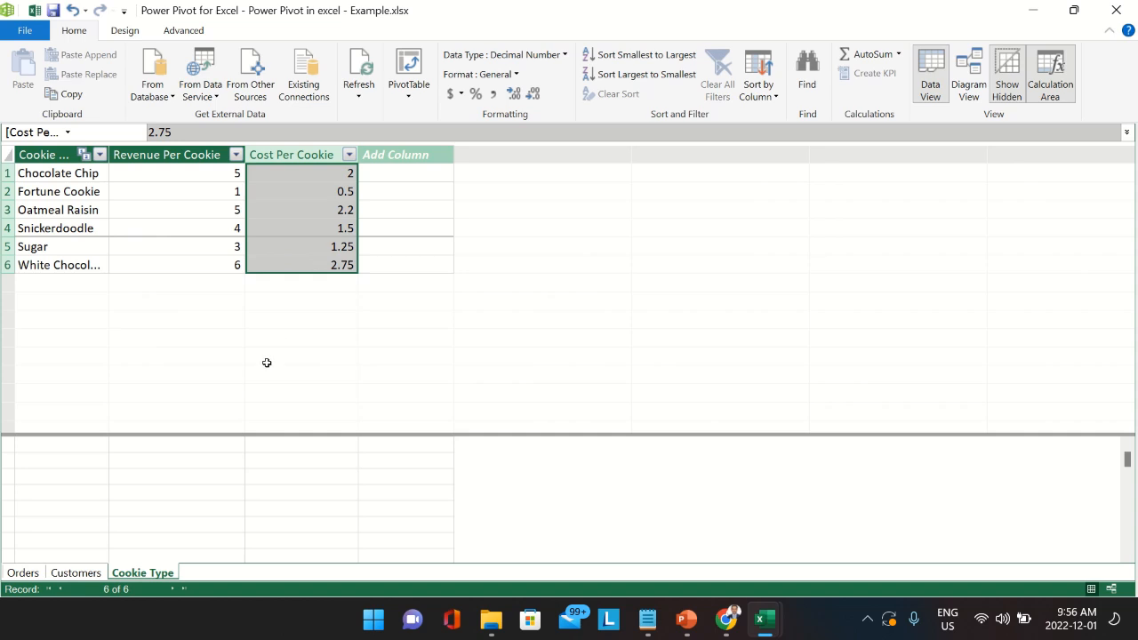
click(209, 177)
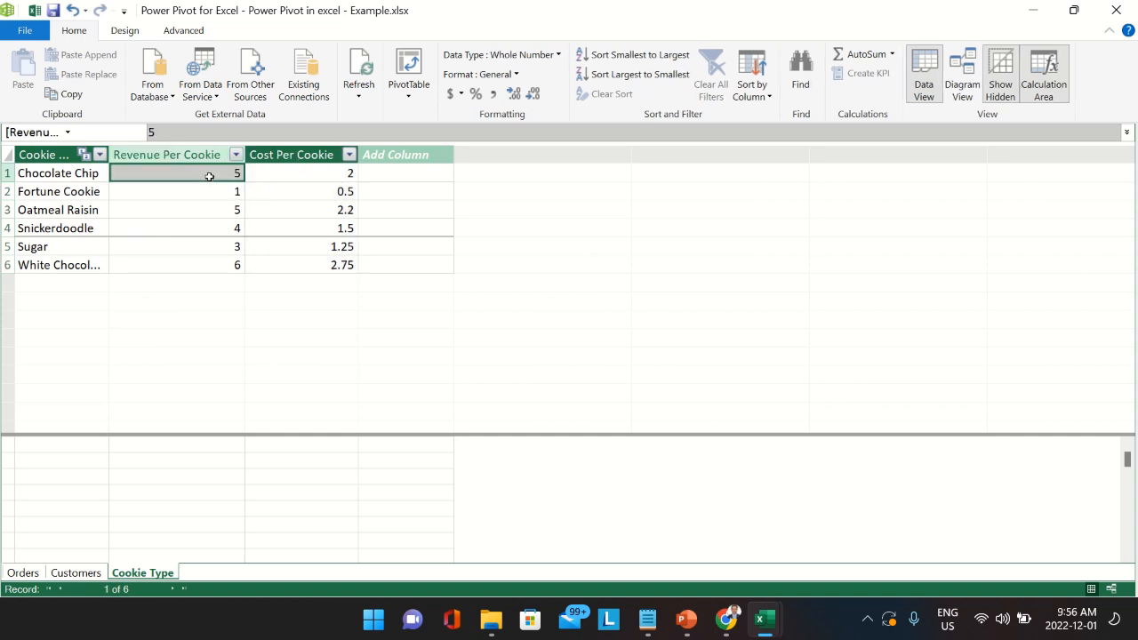
click(308, 177)
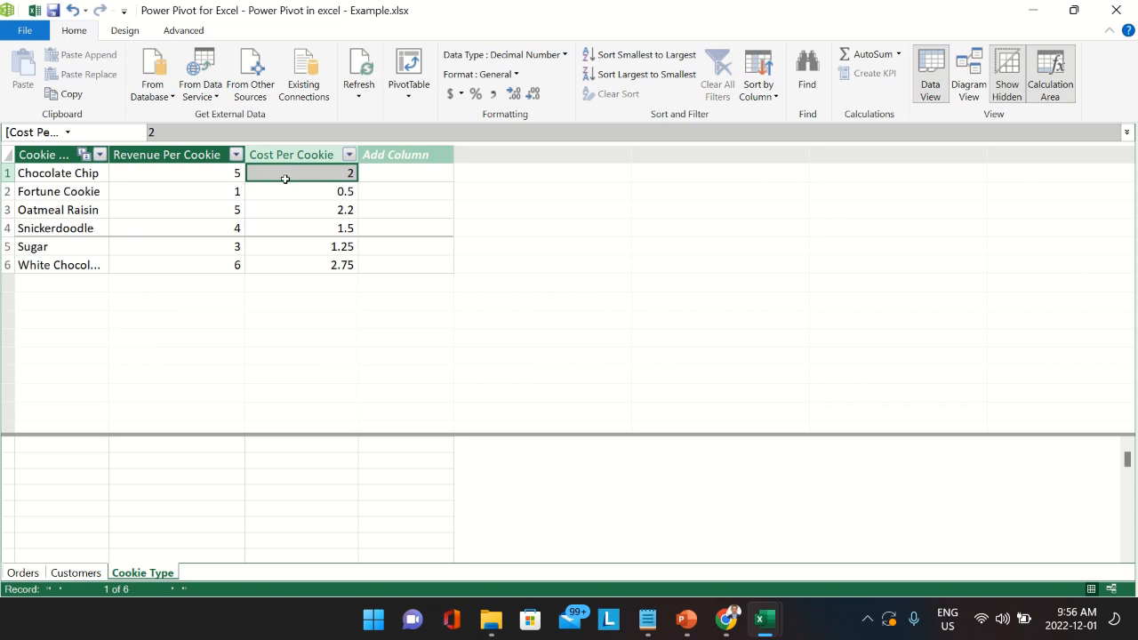
click(187, 173)
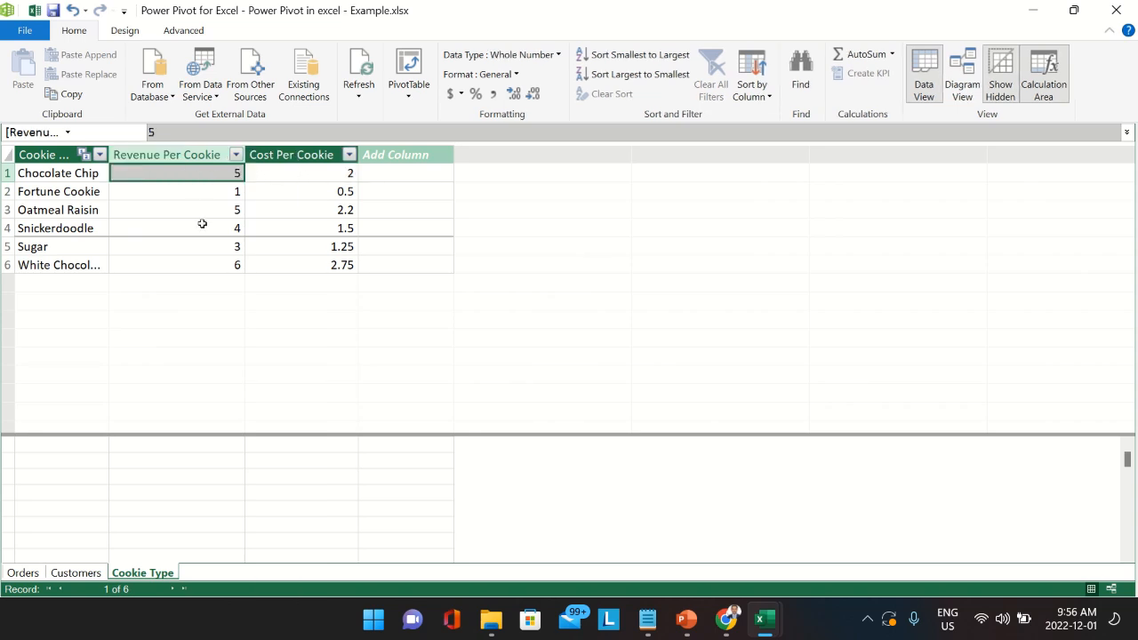
click(962, 80)
click(902, 79)
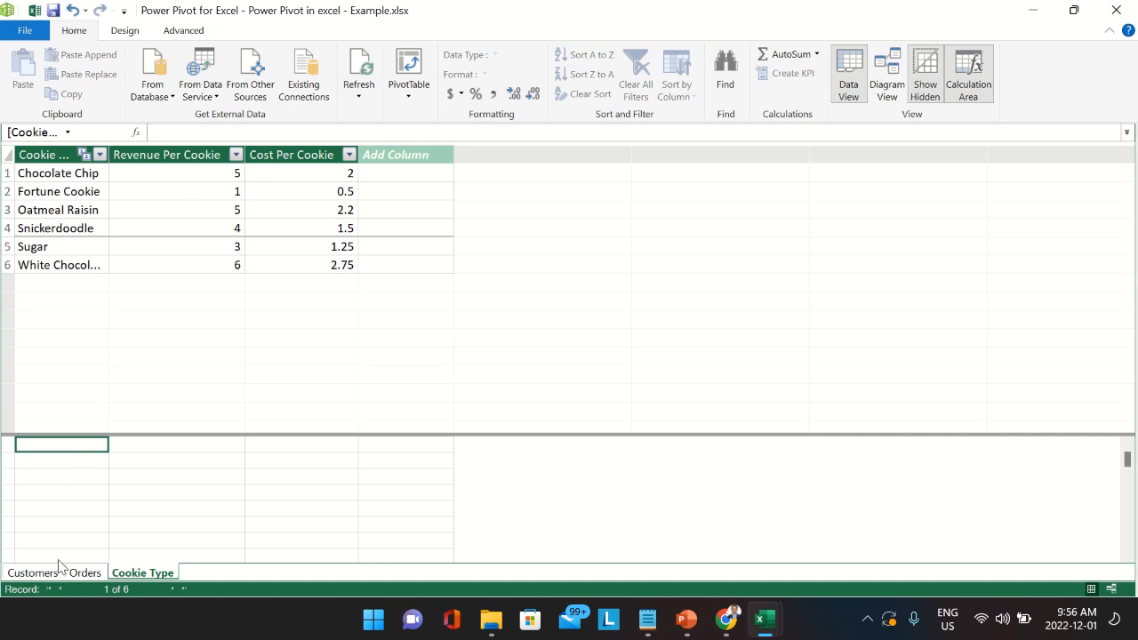
- Add a new column named Revenue to the Orders table
click(89, 574)
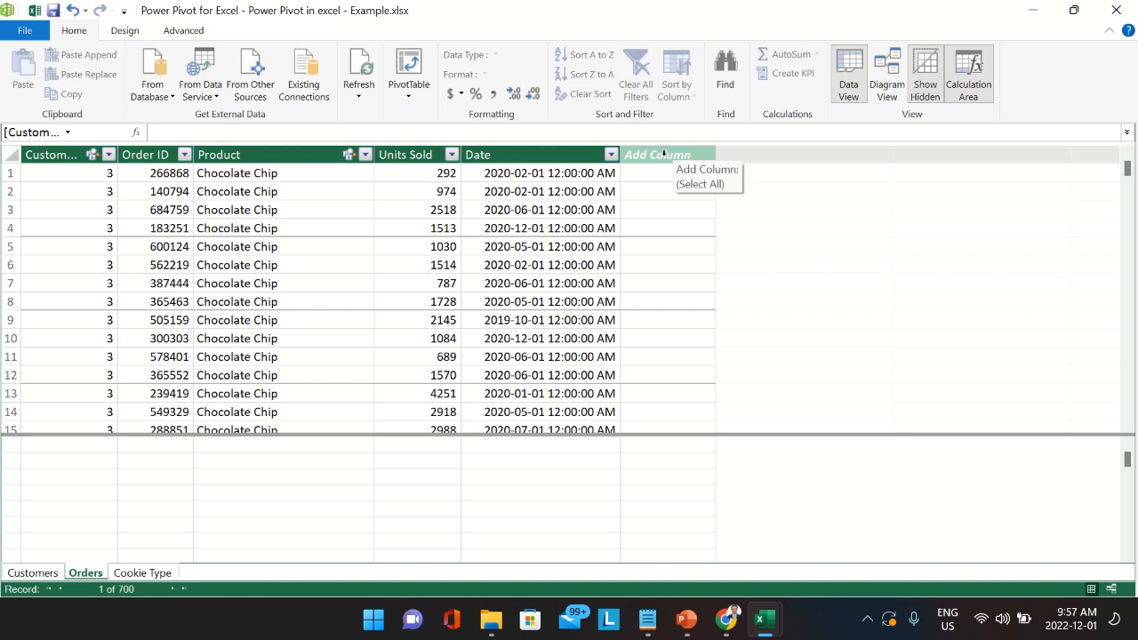
click(663, 154)
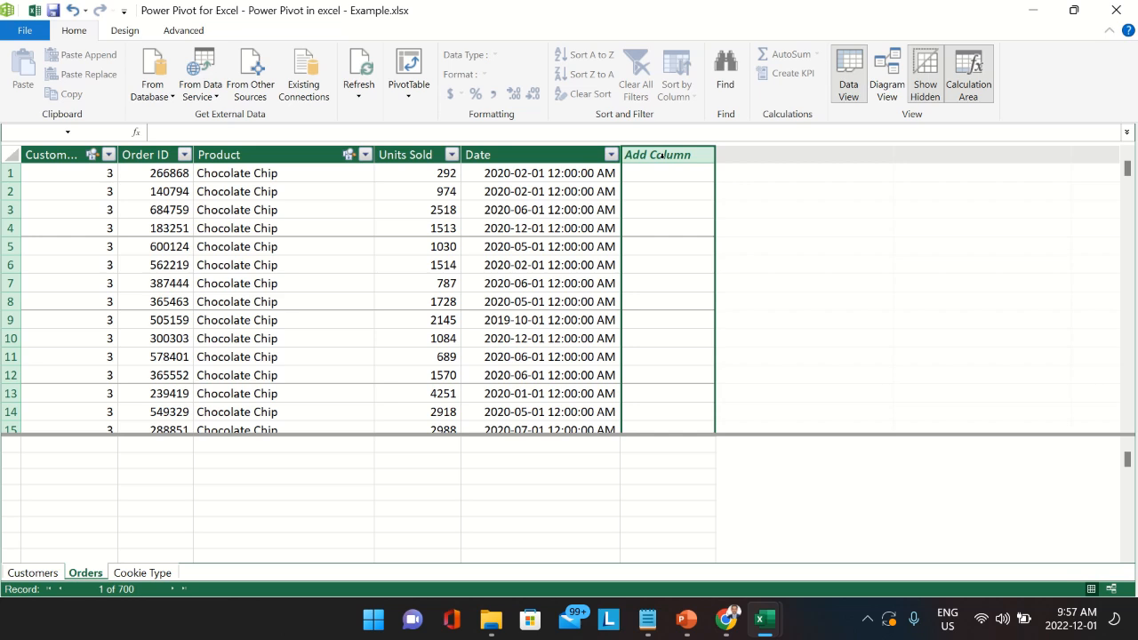
double_click(663, 154)
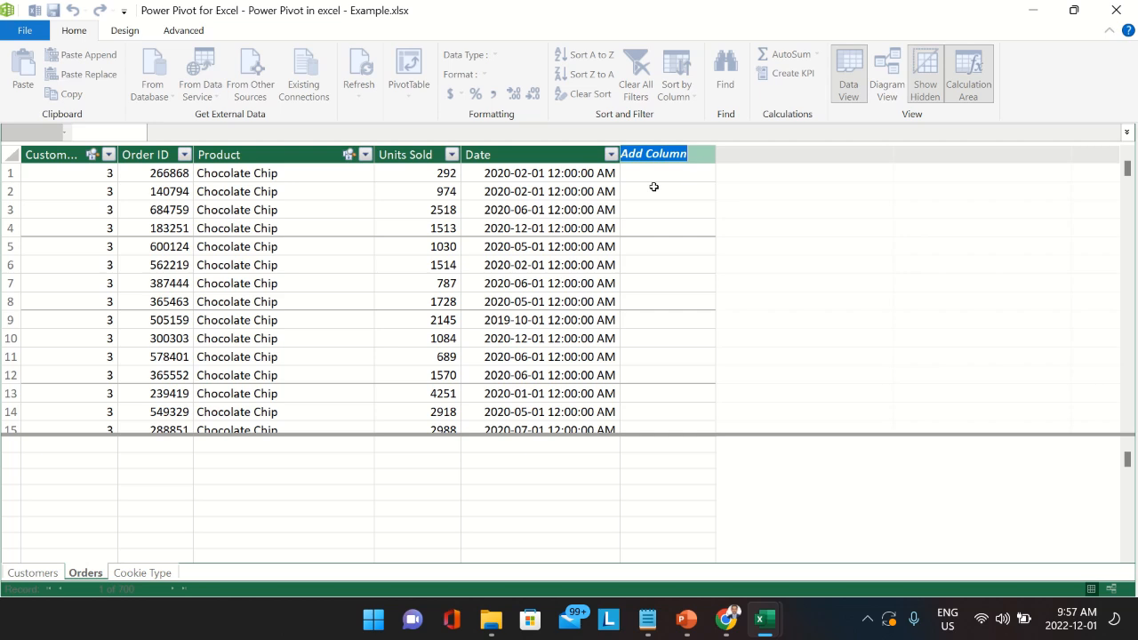
text(Re)
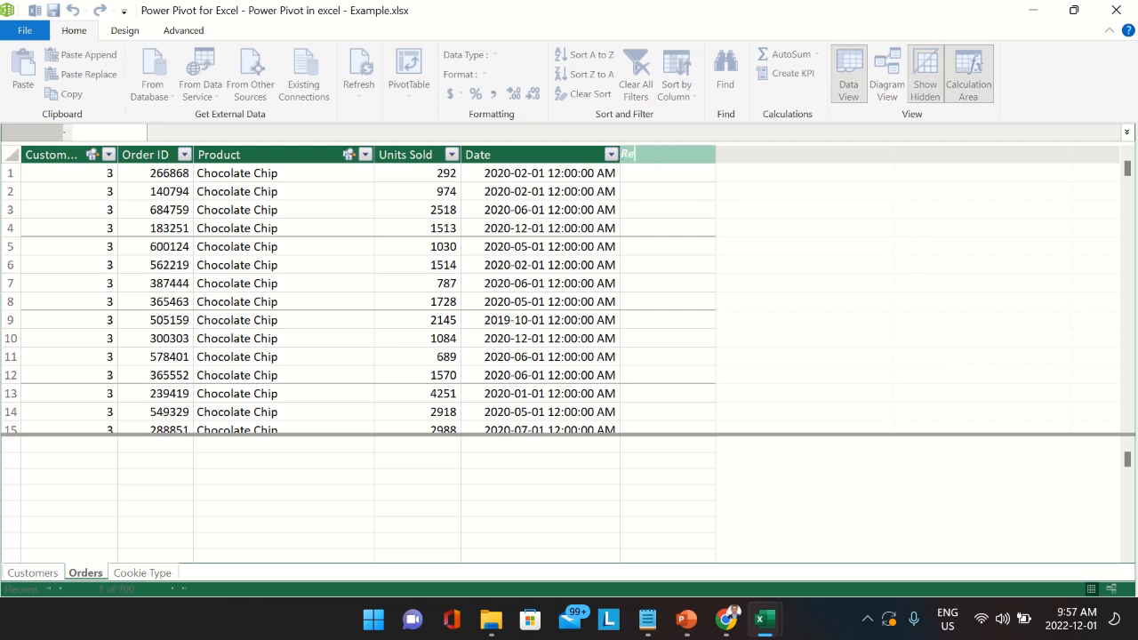
text(venue)
key(Return)
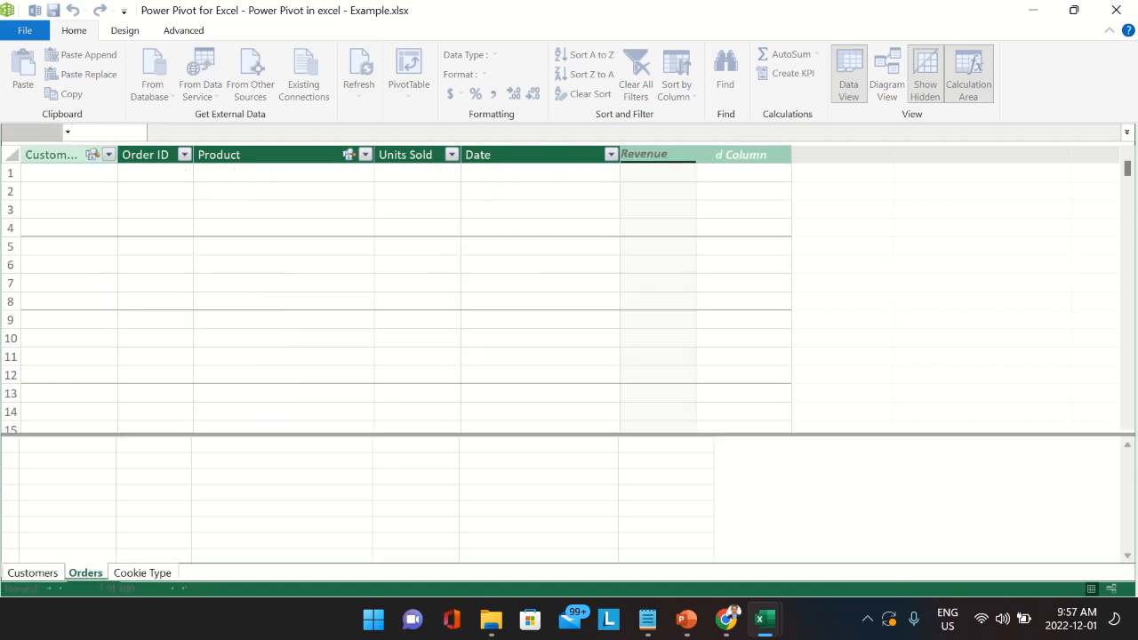
- Add two more columns to the Orders table, named Cost and Profit
right_click(725, 155)
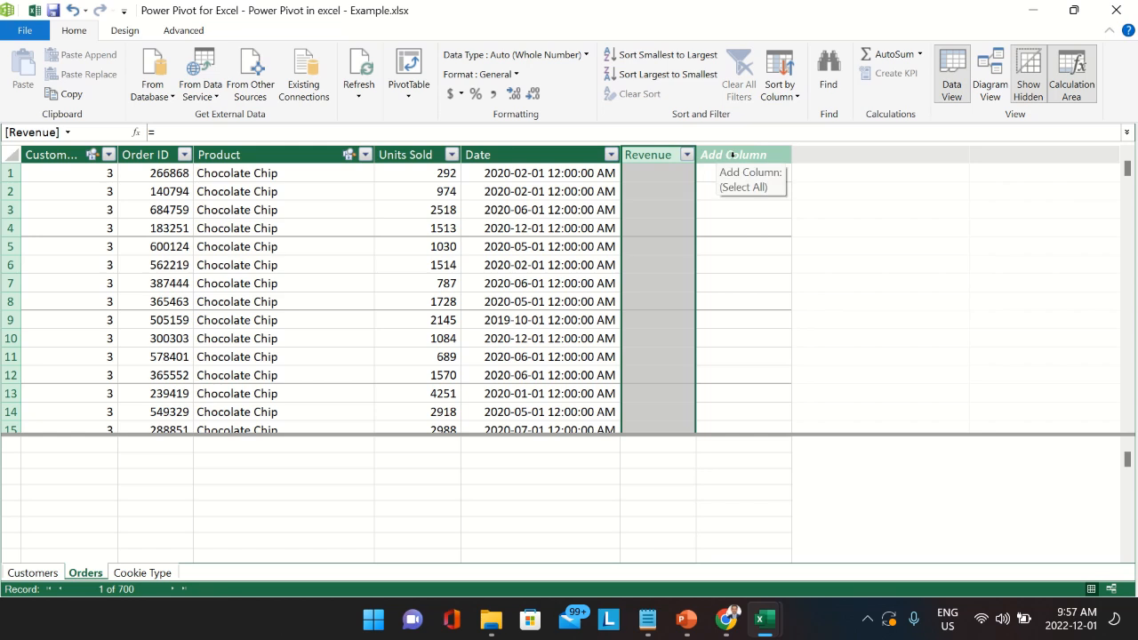
double_click(727, 155)
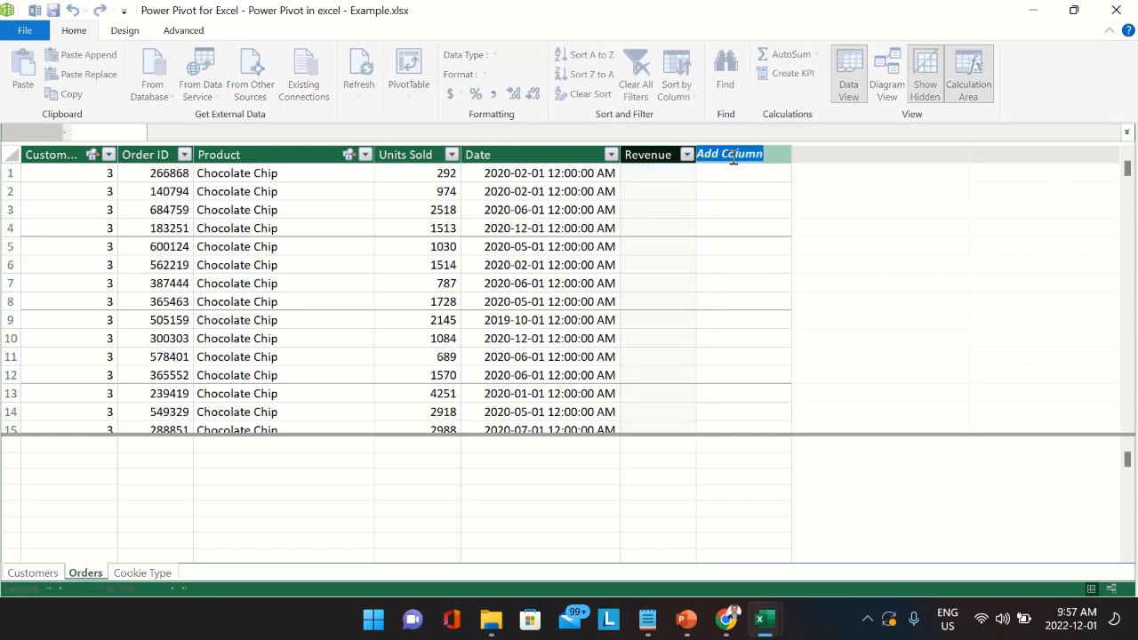
text(Cost)
key(Return)
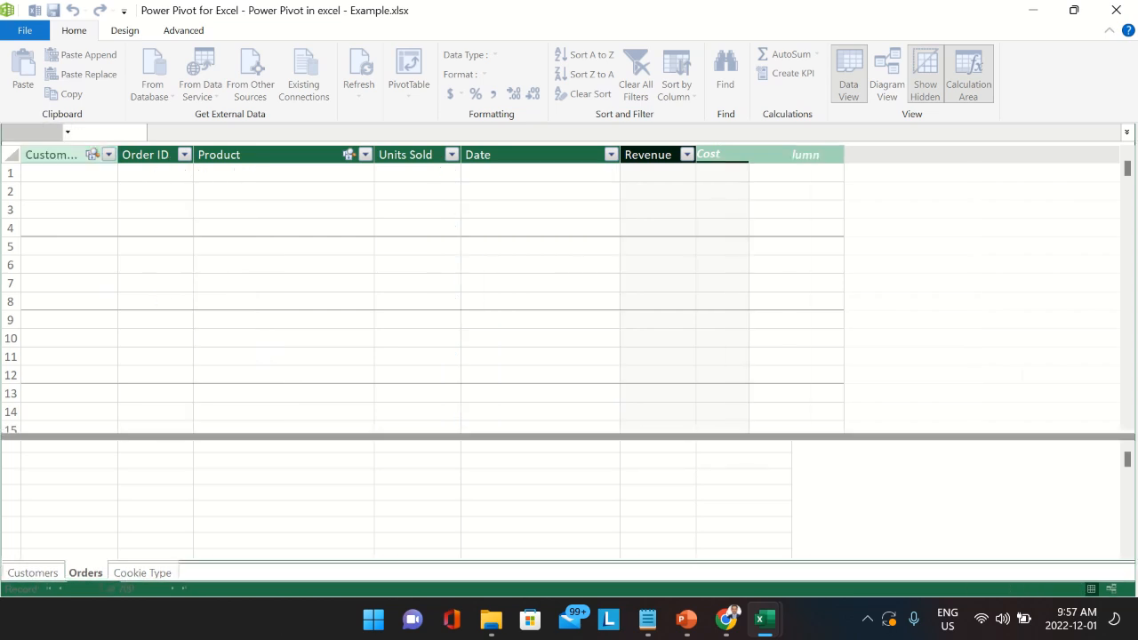
click(791, 155)
double_click(791, 155)
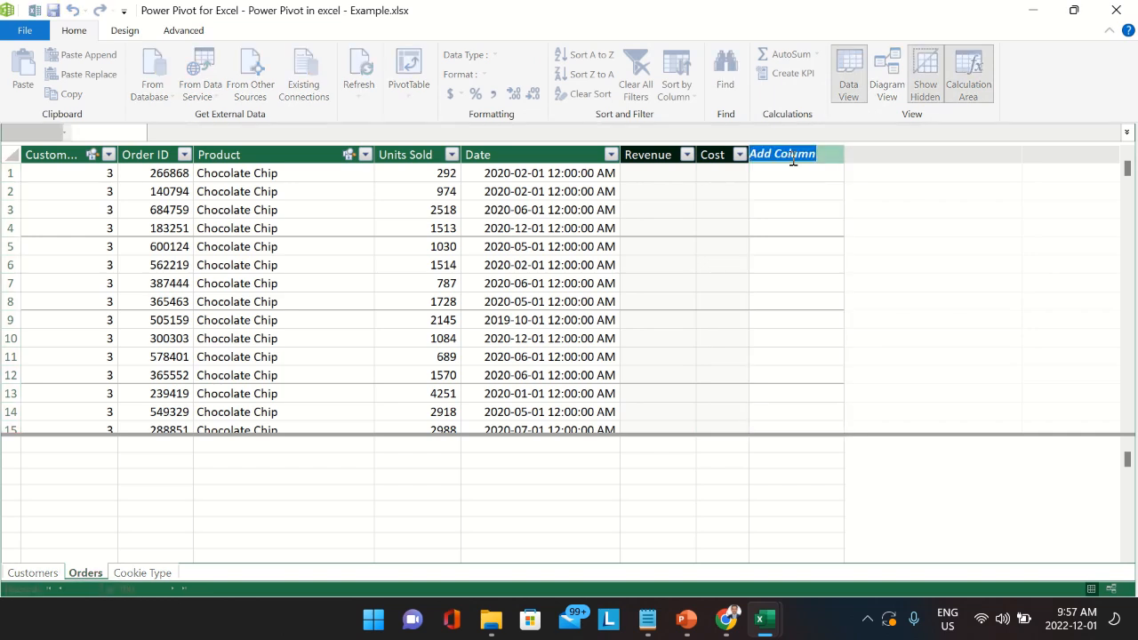
text(Profit)
key(Return)
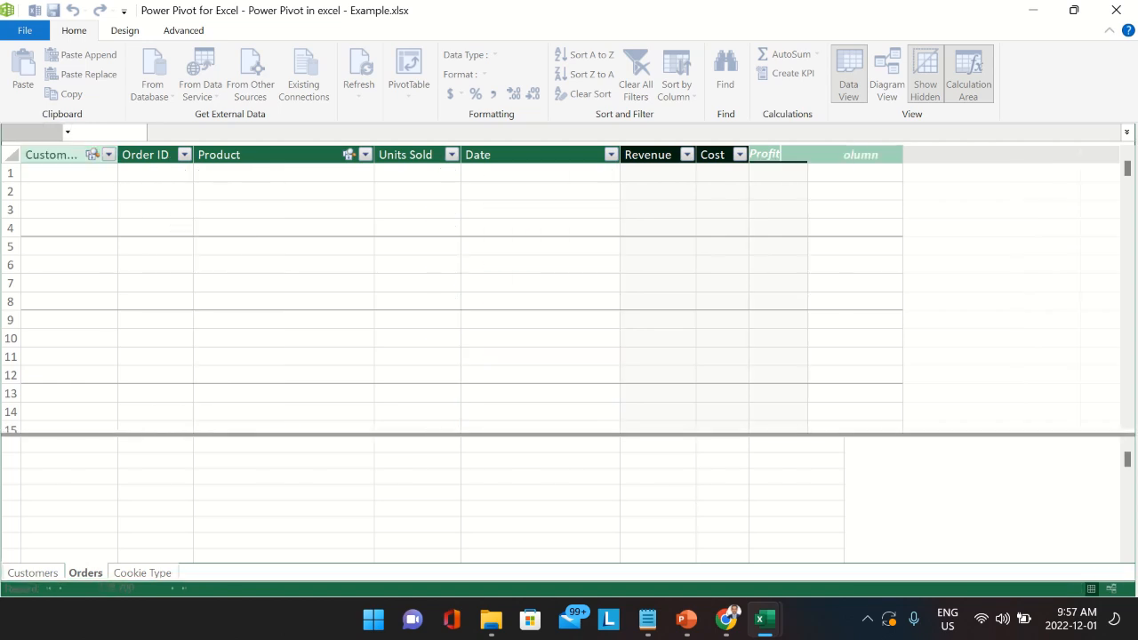
click(794, 158)
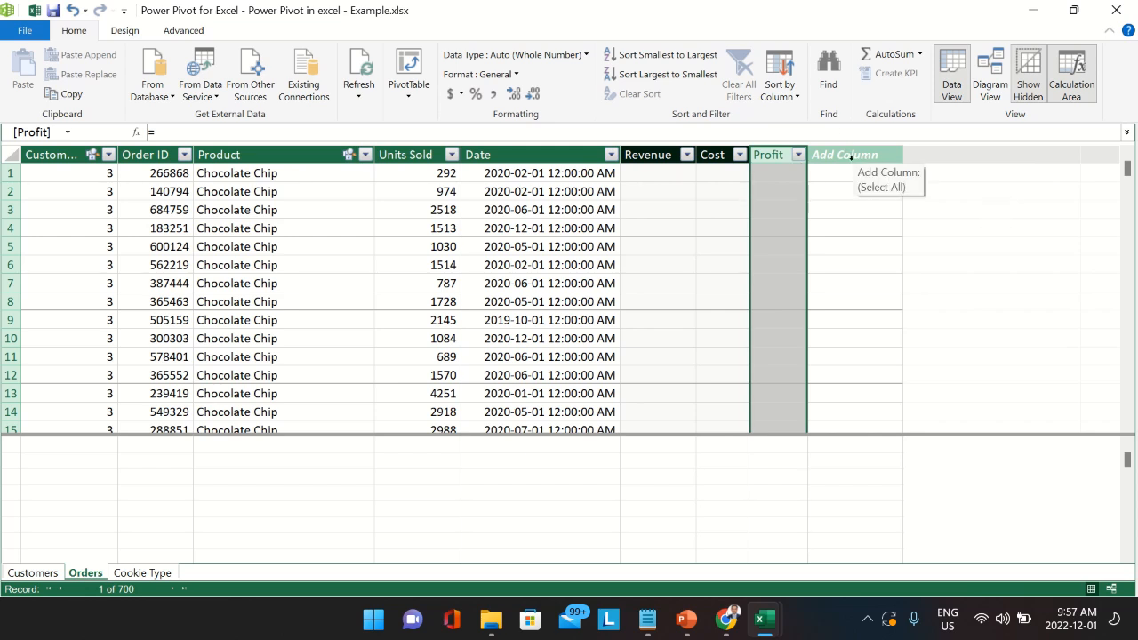
- Compare Units Sold in Orders with the per-cookie figures in Cookie Type to work out what the Revenue calculation needs
click(657, 171)
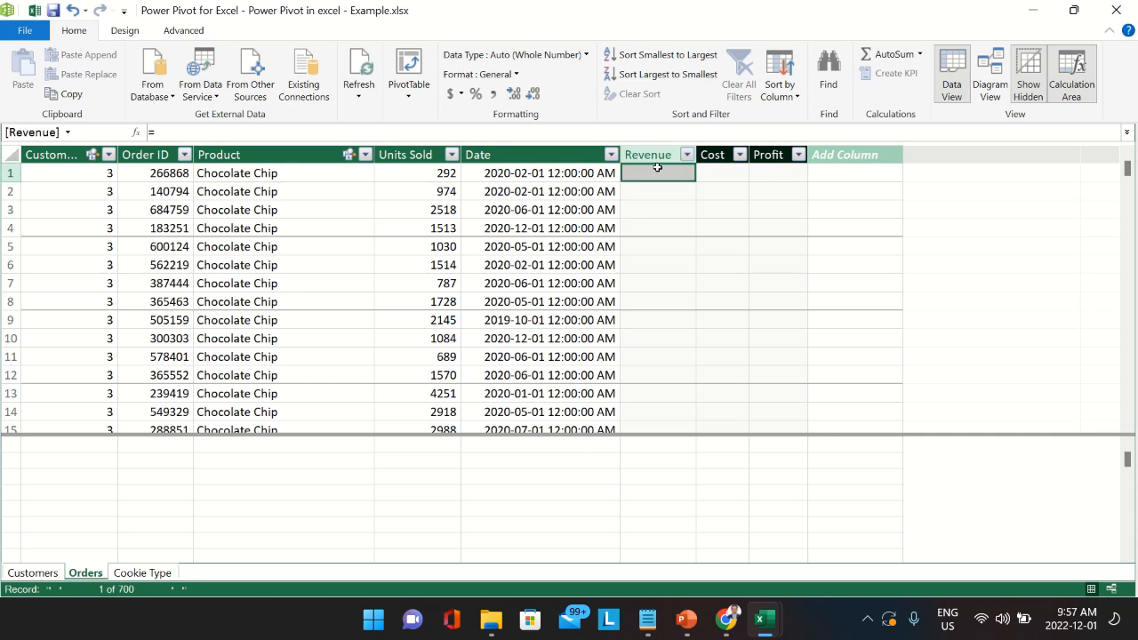
click(437, 172)
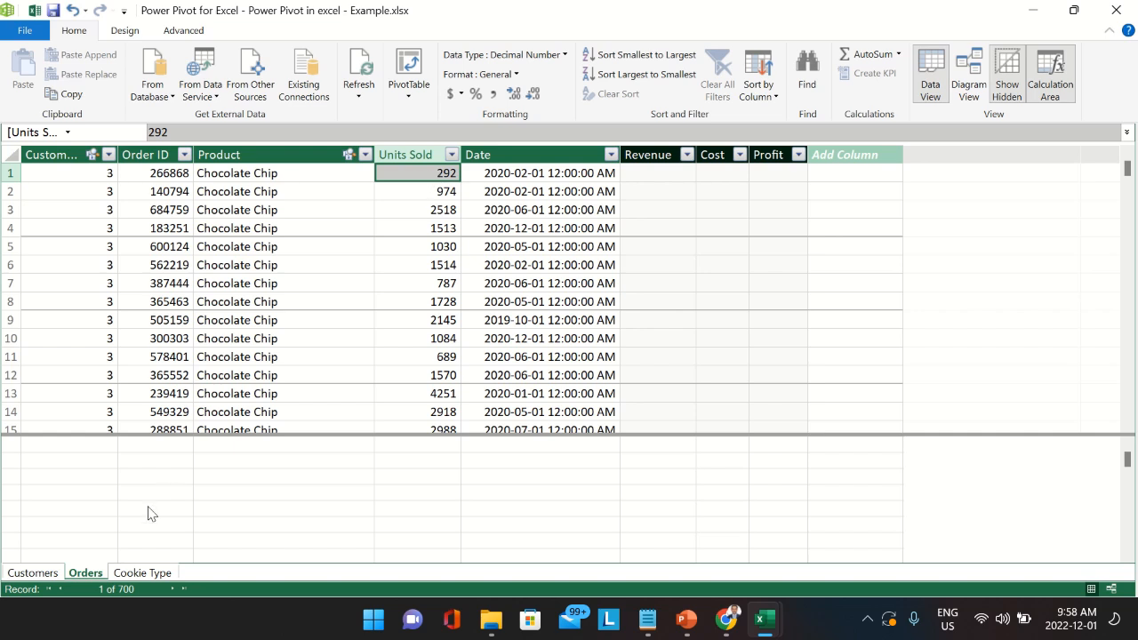
click(140, 573)
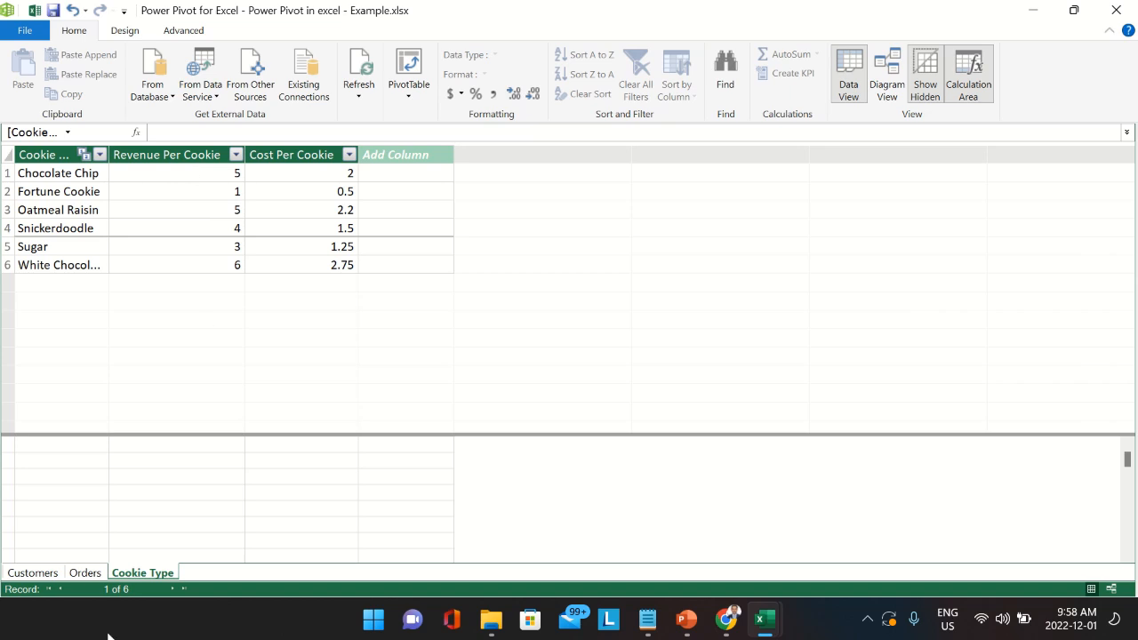
click(85, 573)
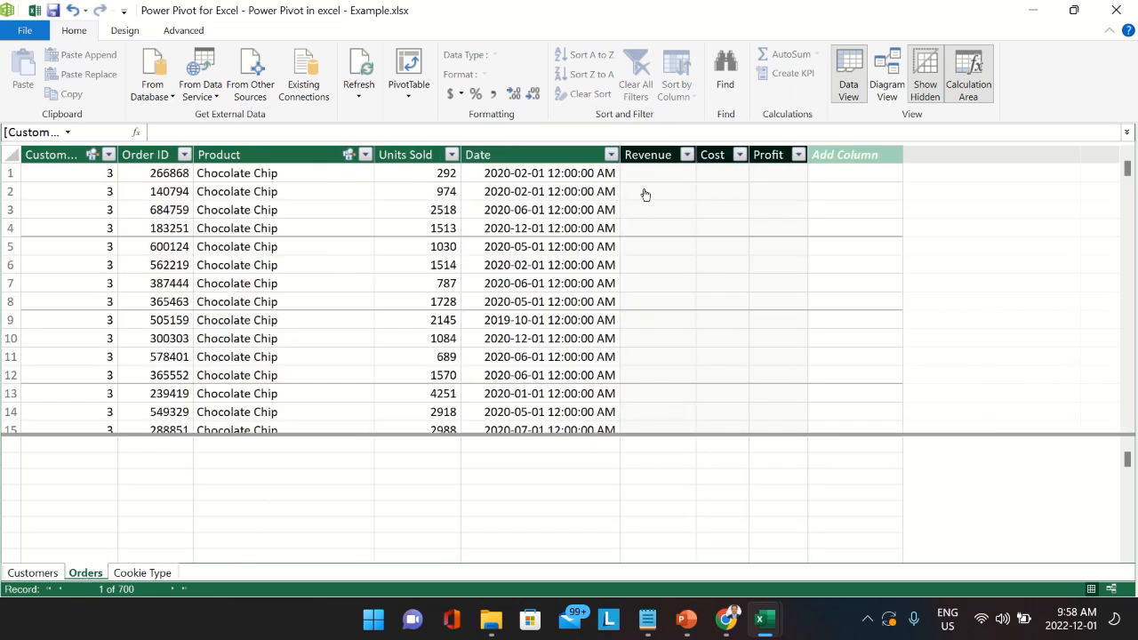
click(591, 132)
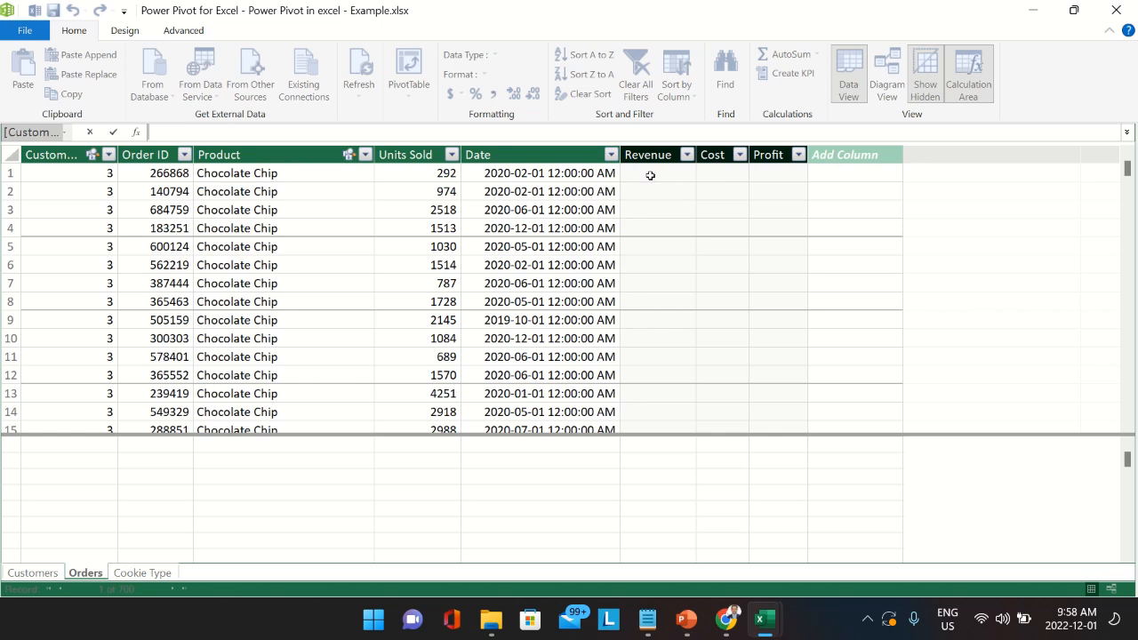
- Fill the Revenue column in Orders with the formula =RELATED('Cookie Type'[Revenue Per Cookie])
click(650, 174)
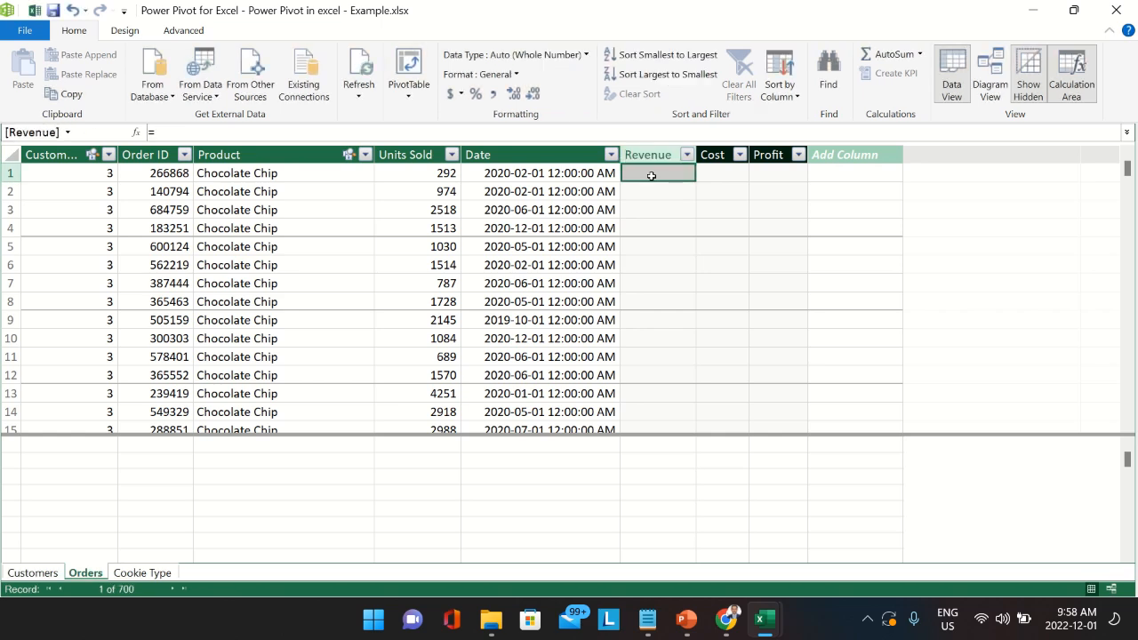
click(169, 130)
text(r)
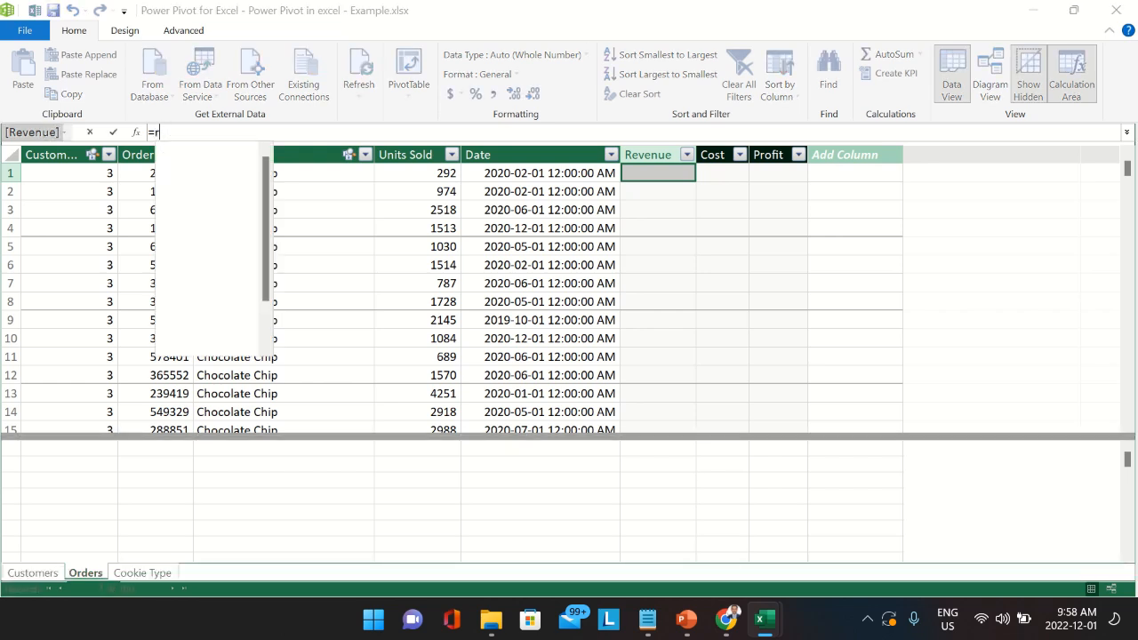
text(elated)
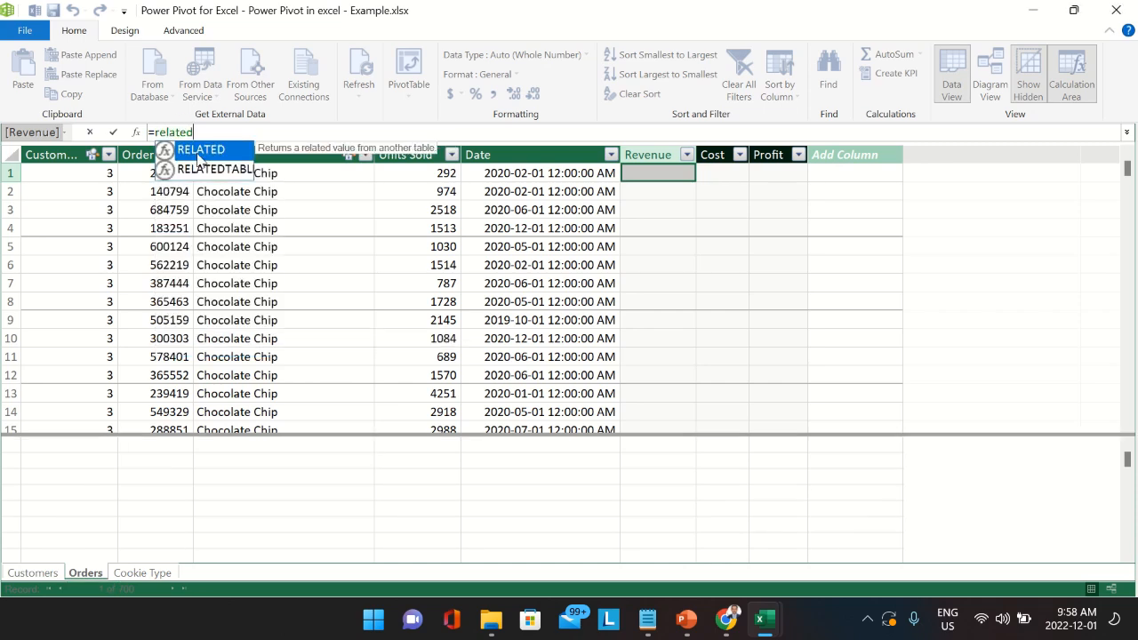
double_click(199, 159)
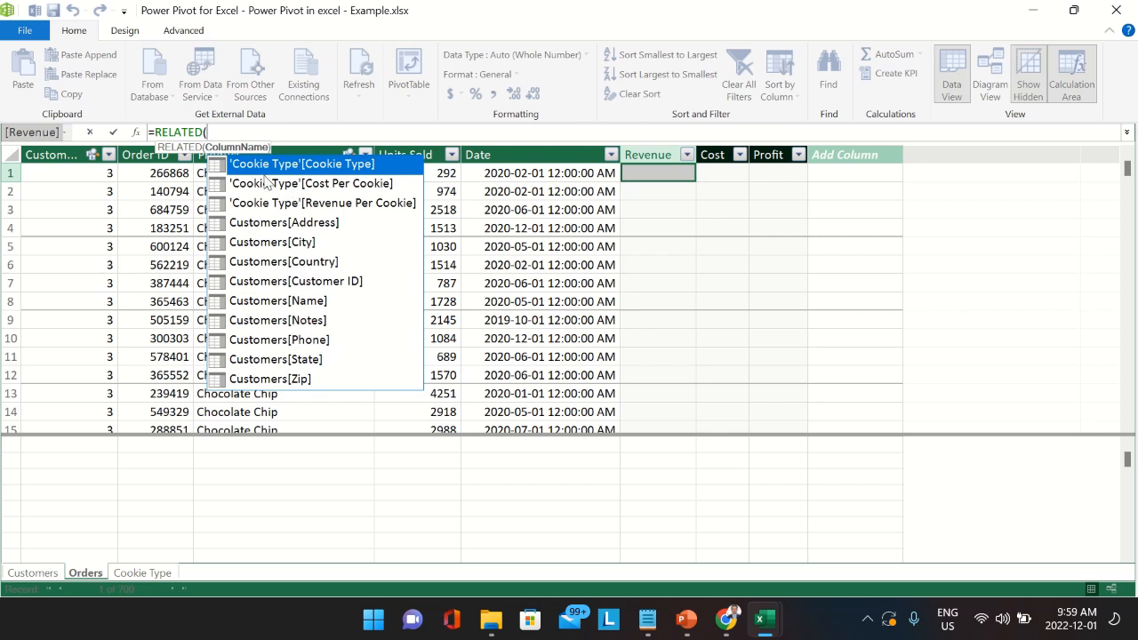
click(336, 207)
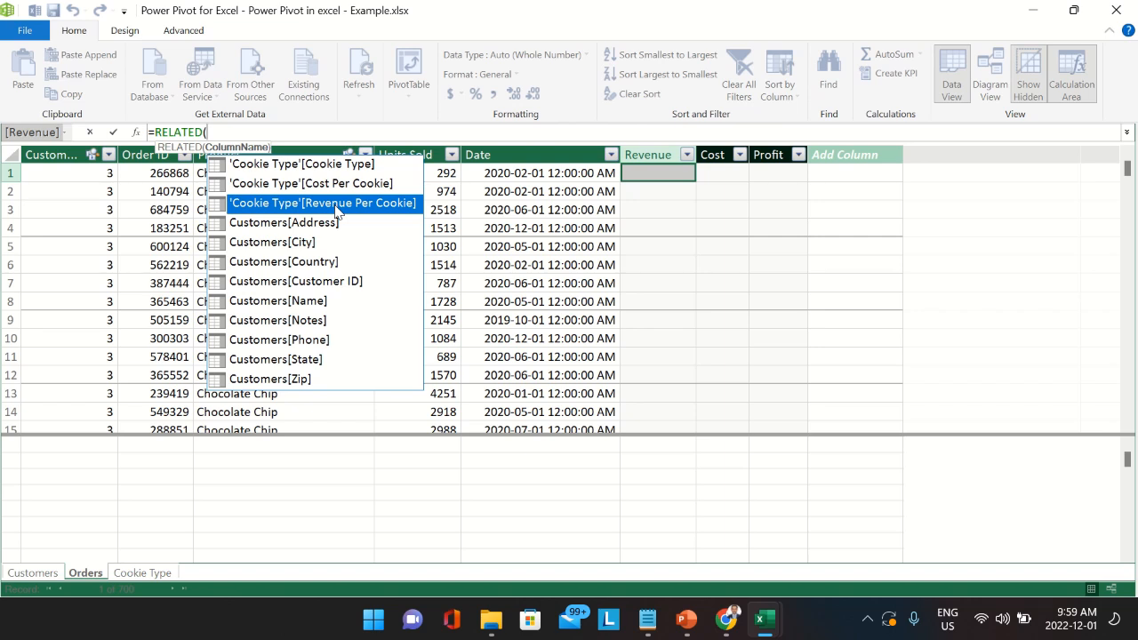
double_click(336, 206)
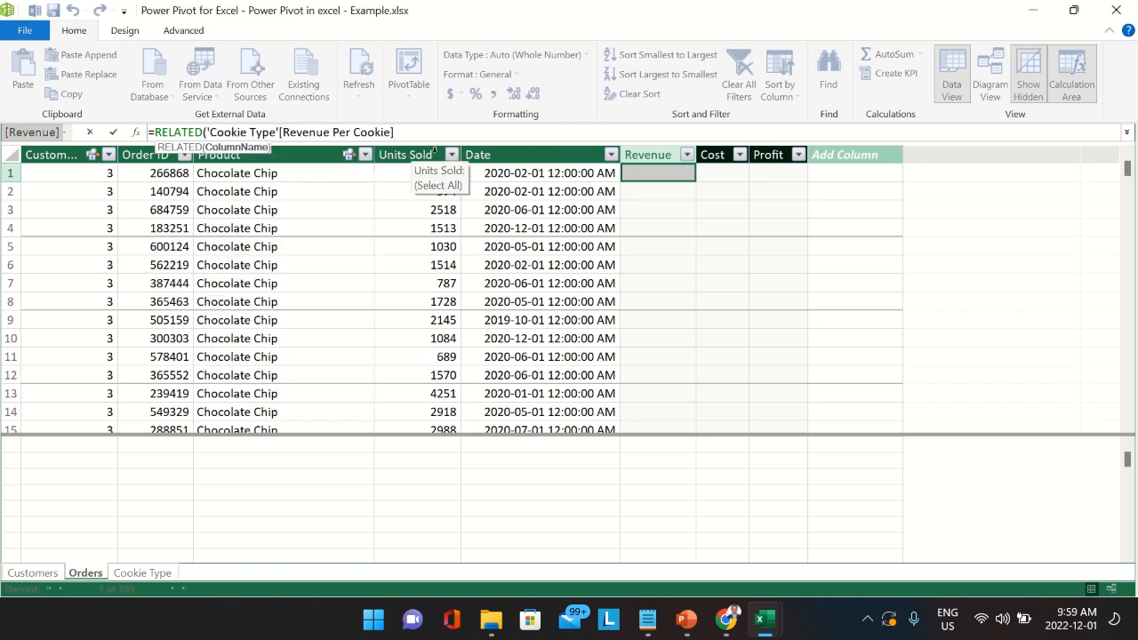
text())
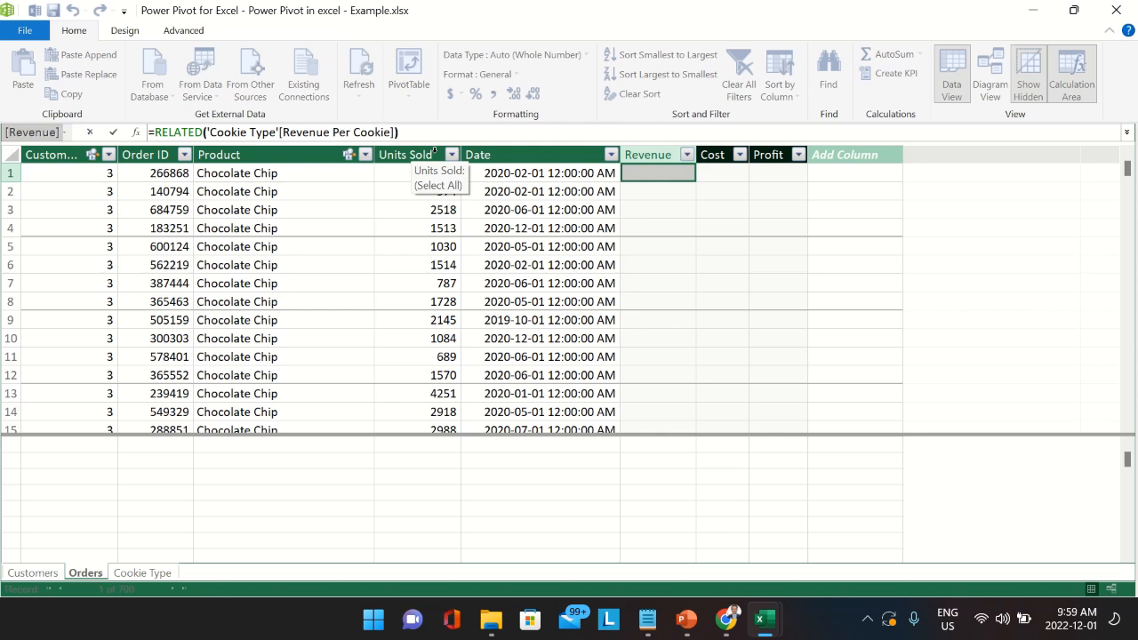
key(Return)
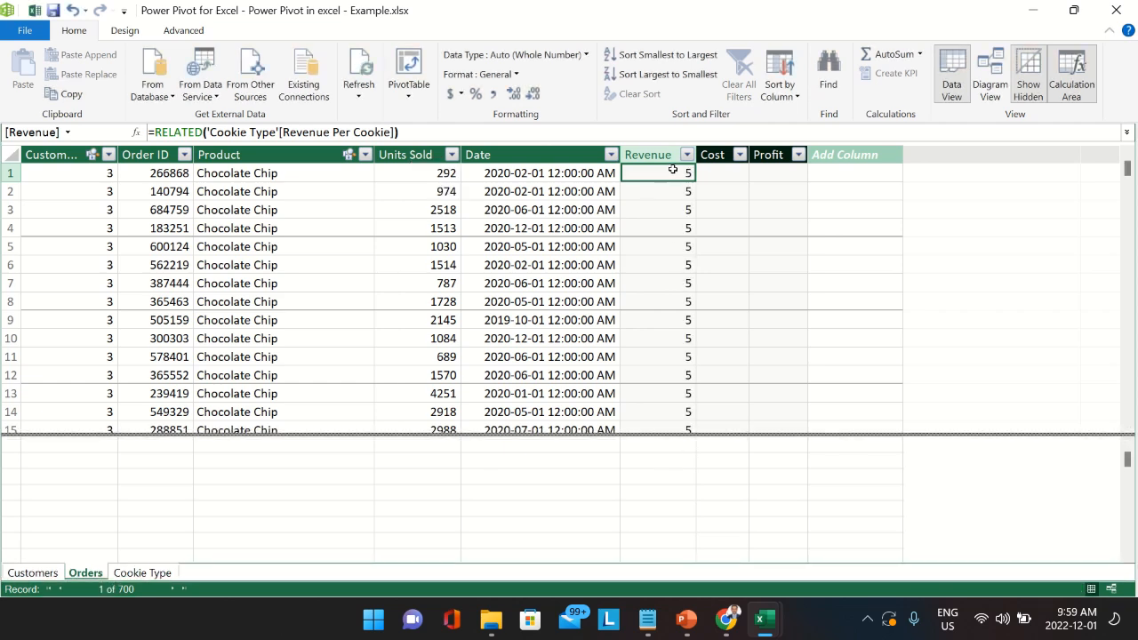
- Check the Revenue values across the Orders rows against Revenue Per Cookie in the Cookie Type table
click(134, 573)
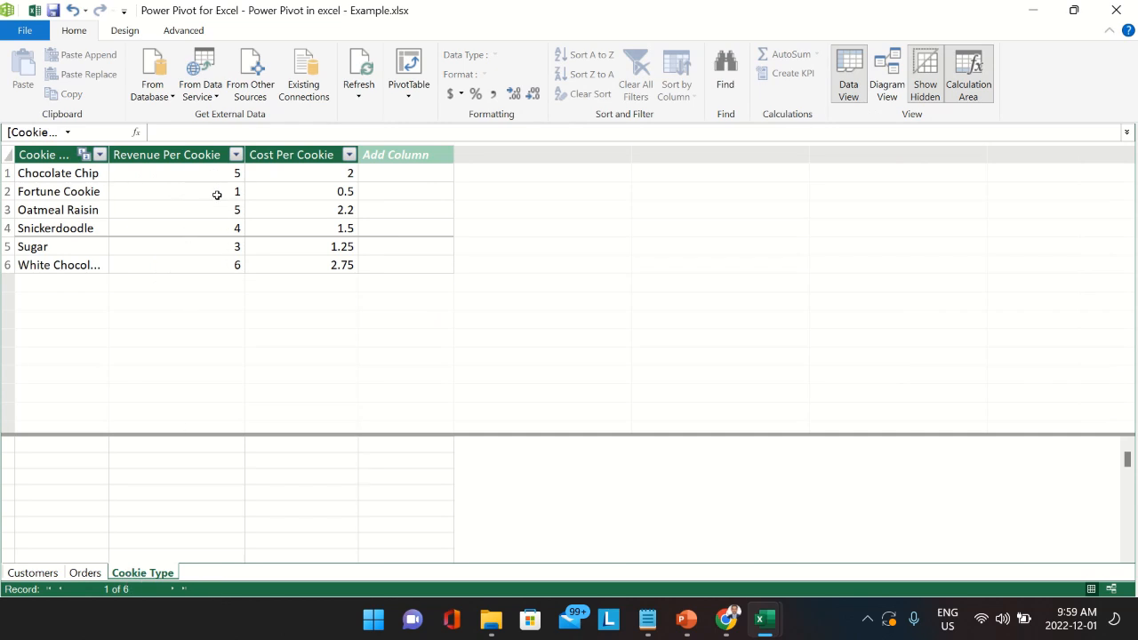
click(87, 574)
scroll(520, 319, down, 11)
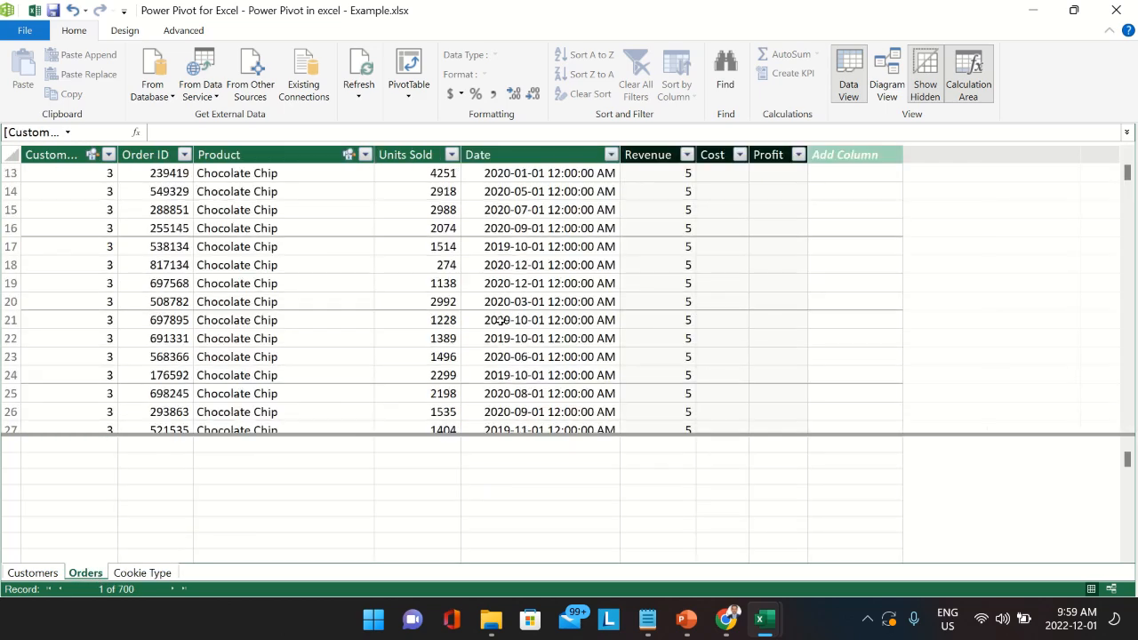
scroll(520, 320, down, 7)
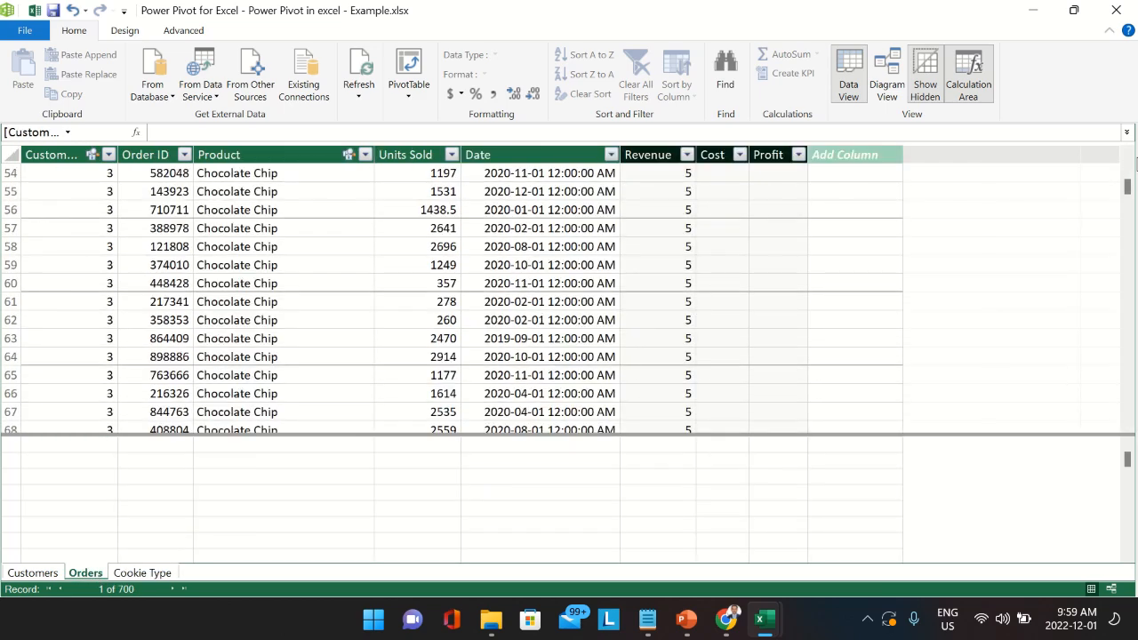
drag(1132, 193, 1131, 169)
- Extend the Revenue formula in Orders to =RELATED('Cookie Type'[Revenue Per Cookie])*Orders[Units Sold]
click(657, 170)
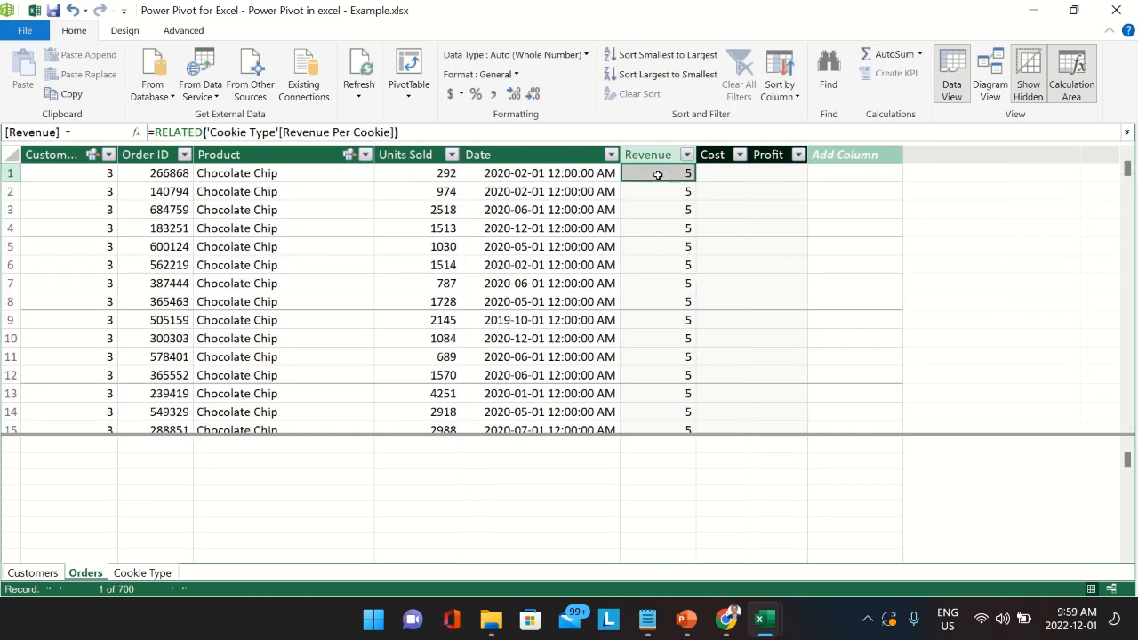
click(462, 133)
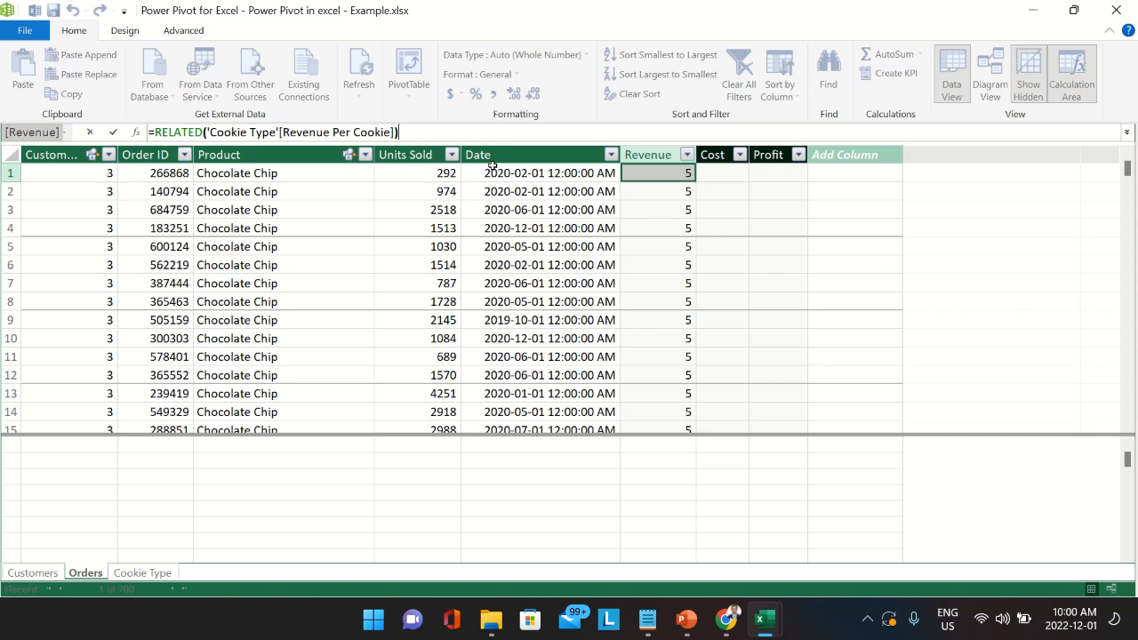
text(*)
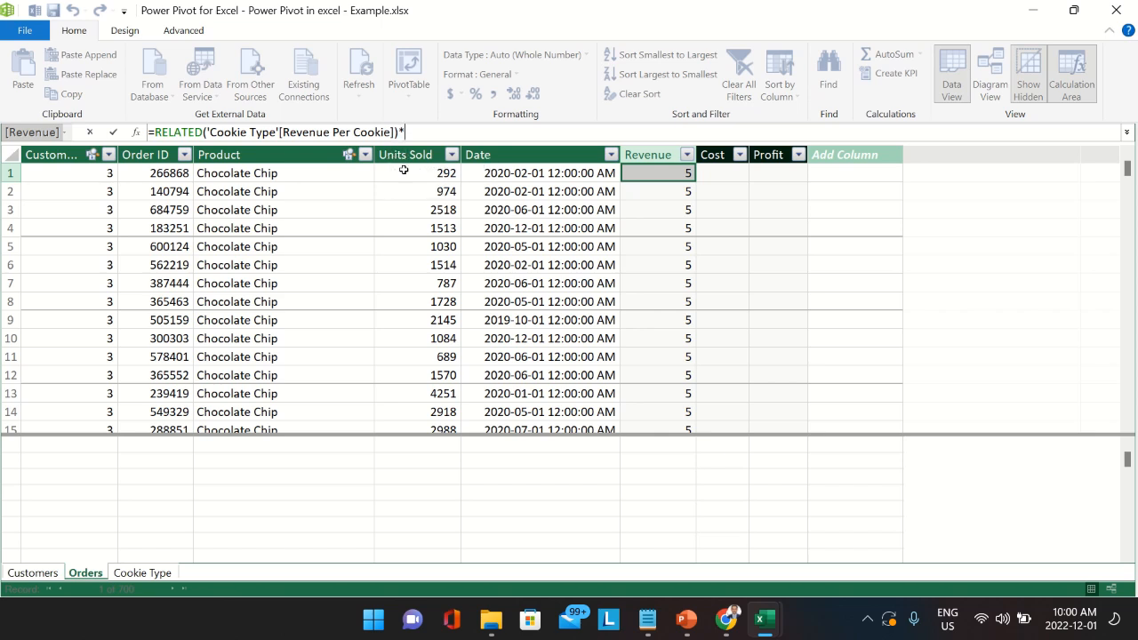
text(unit)
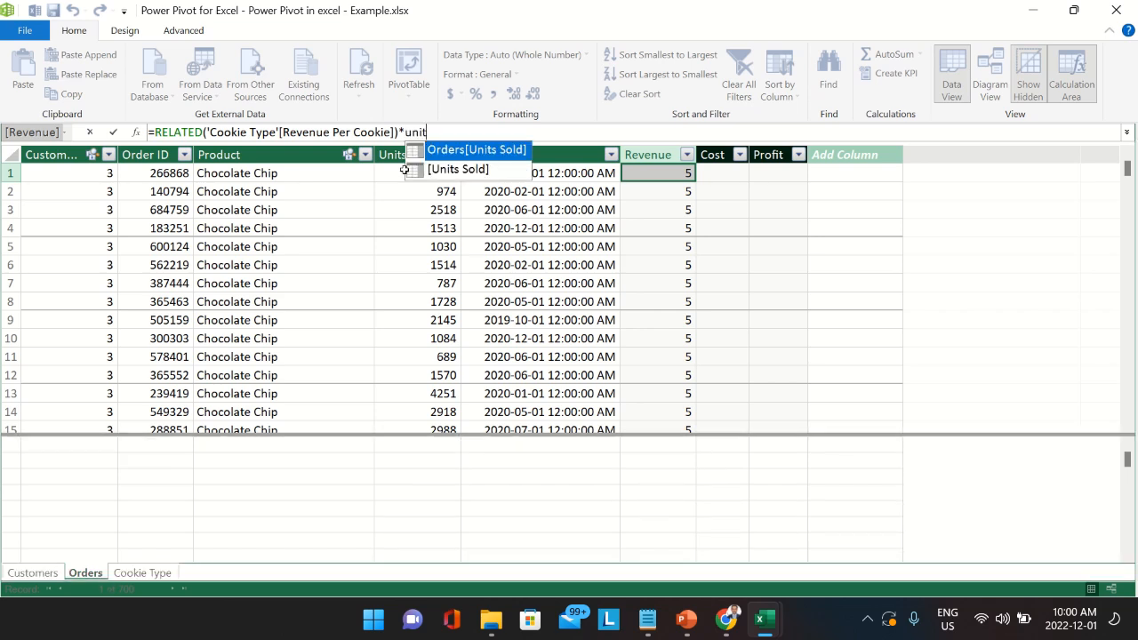
double_click(476, 153)
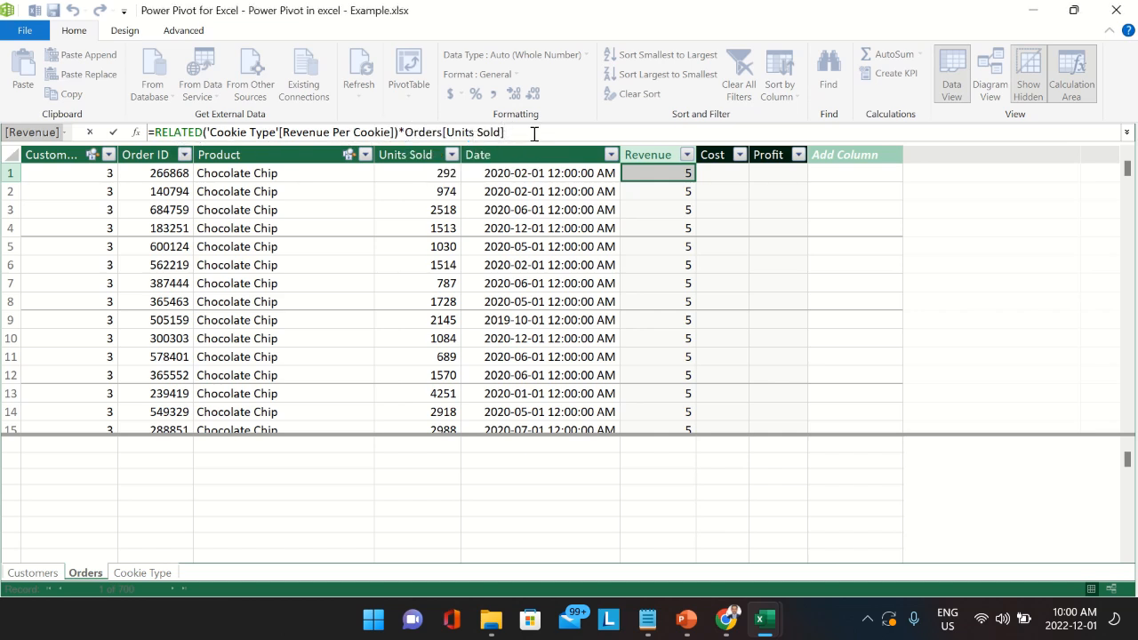
key(Return)
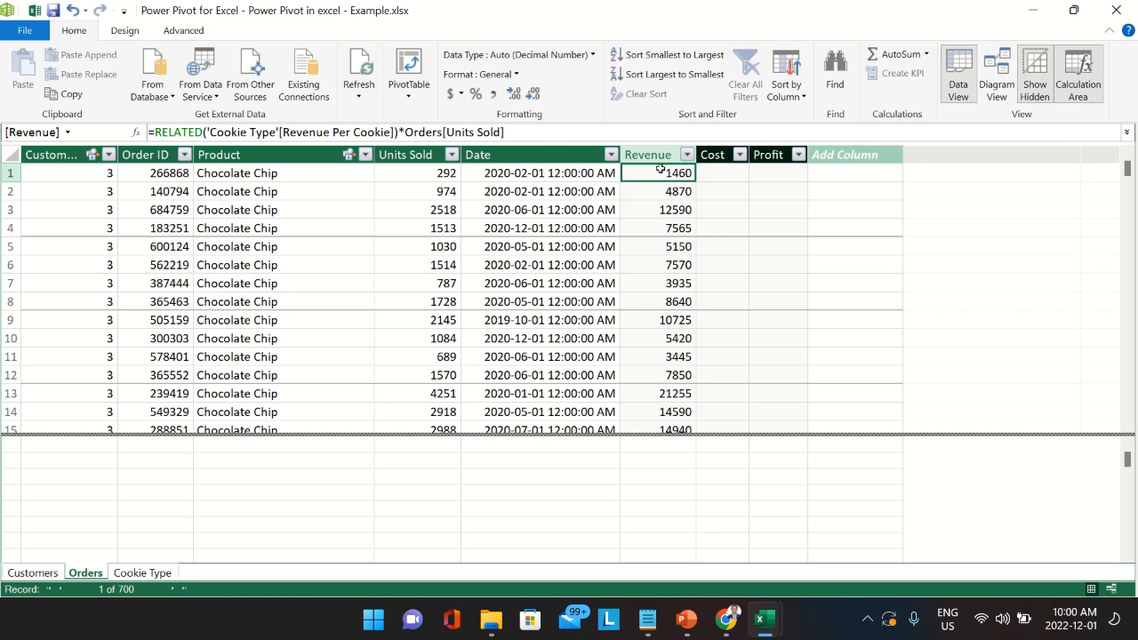
- Fill the Cost column in Orders with the formula =RELATED('Cookie Type'[Cost Per Cookie])*Orders[Units Sold]
click(722, 172)
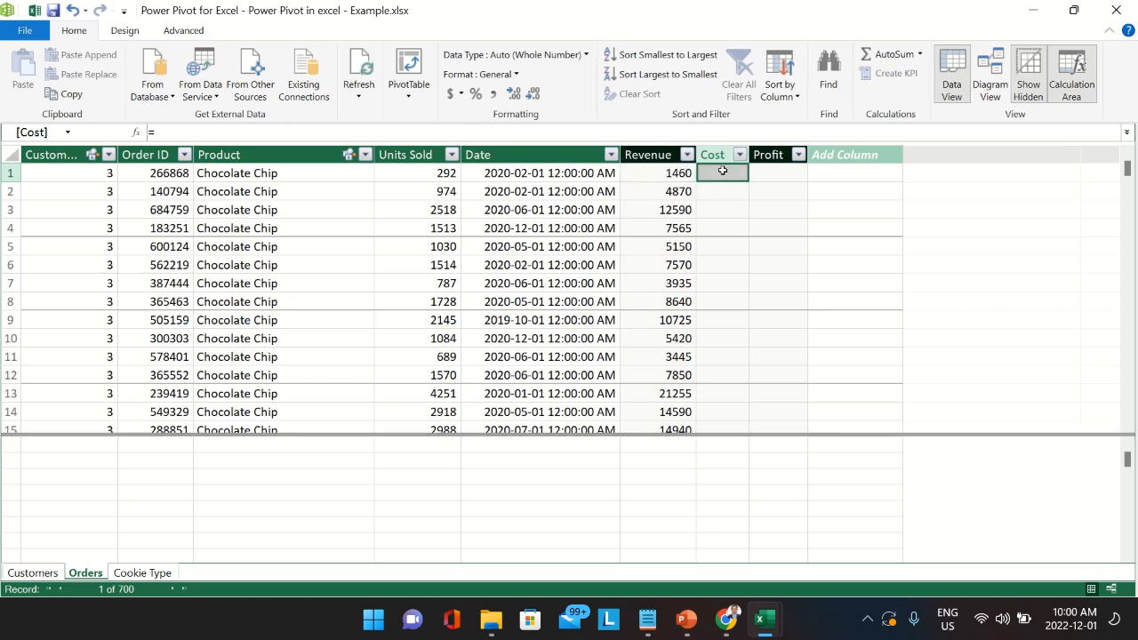
click(177, 131)
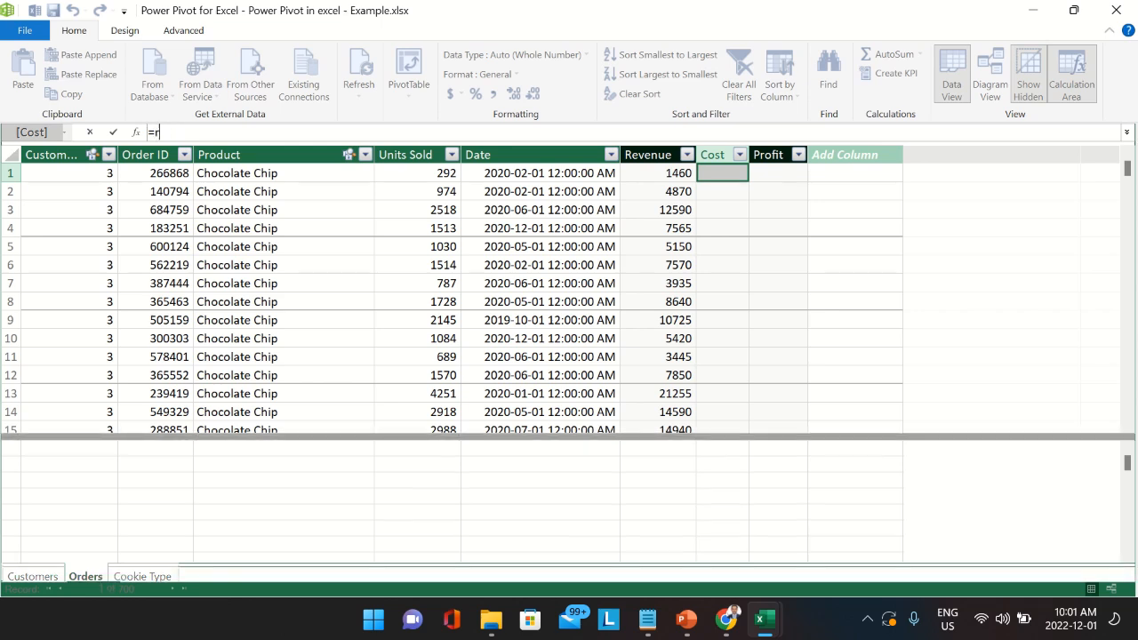
text(related)
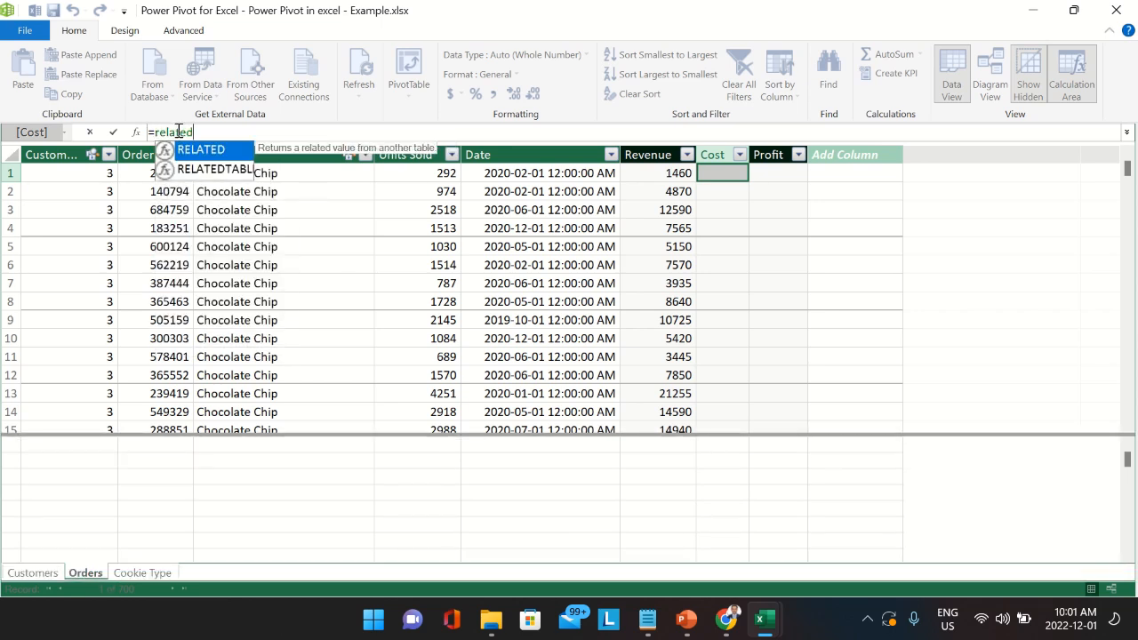
double_click(199, 149)
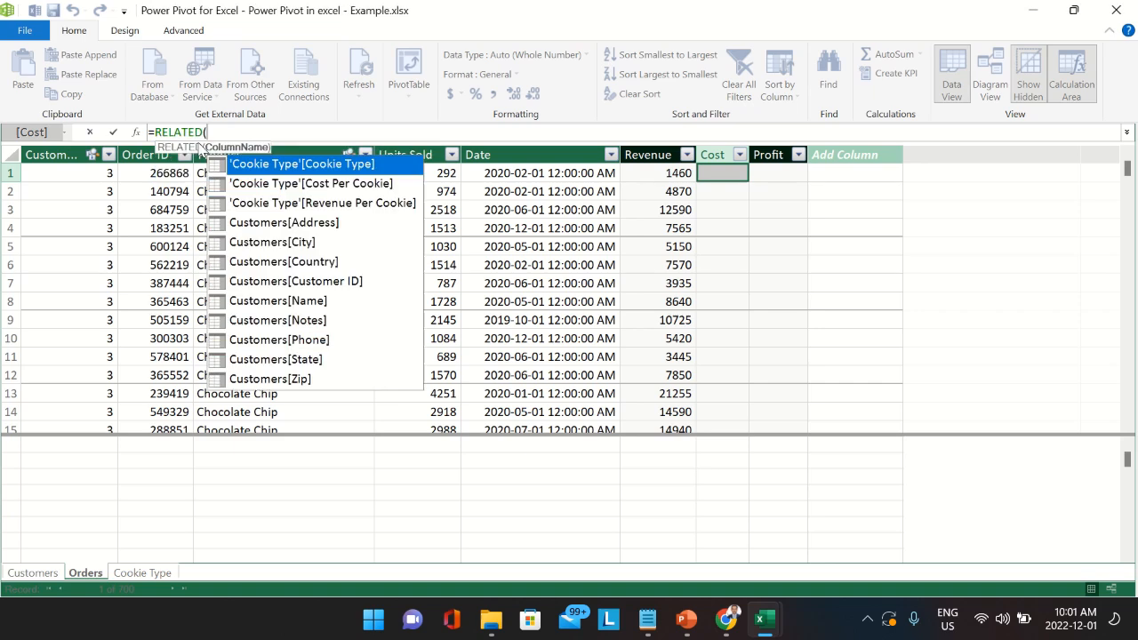
double_click(368, 187)
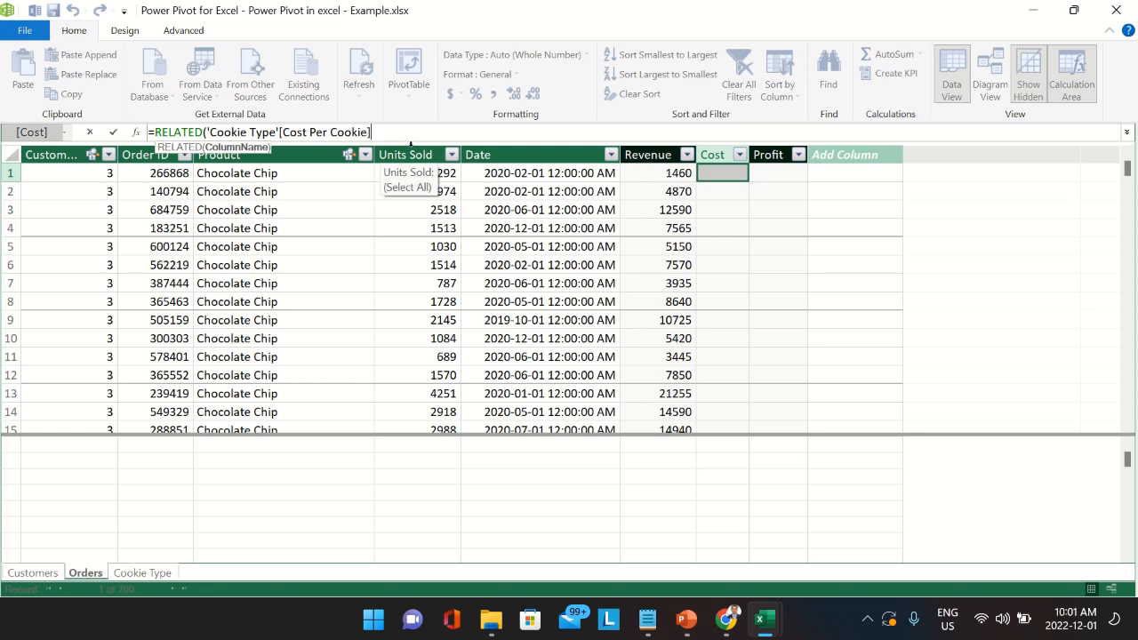
text())
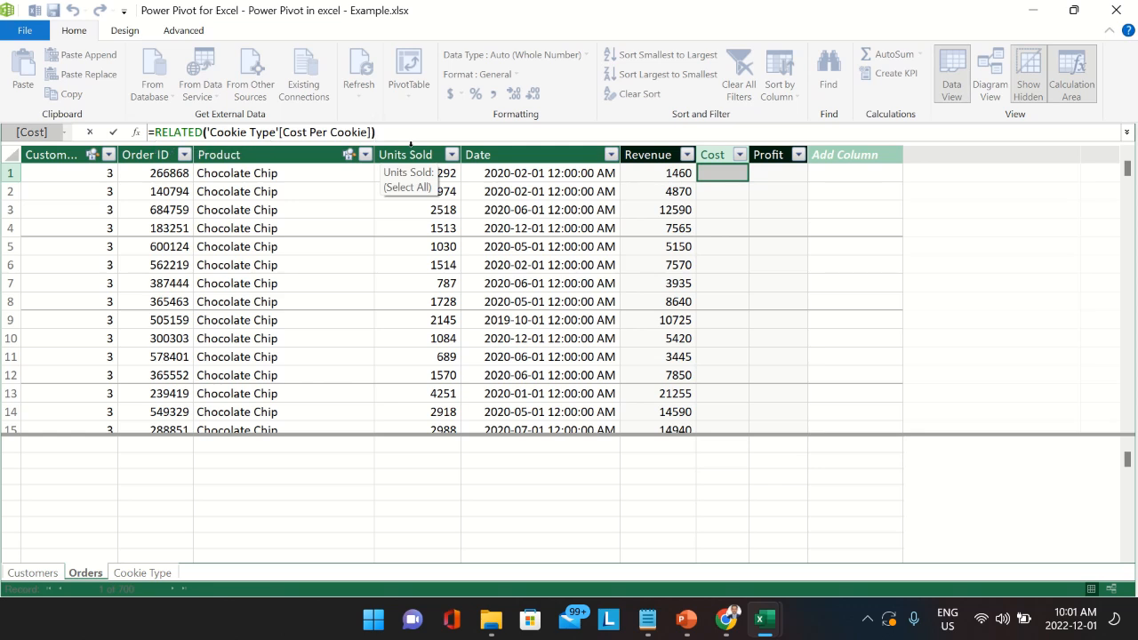
text(*)
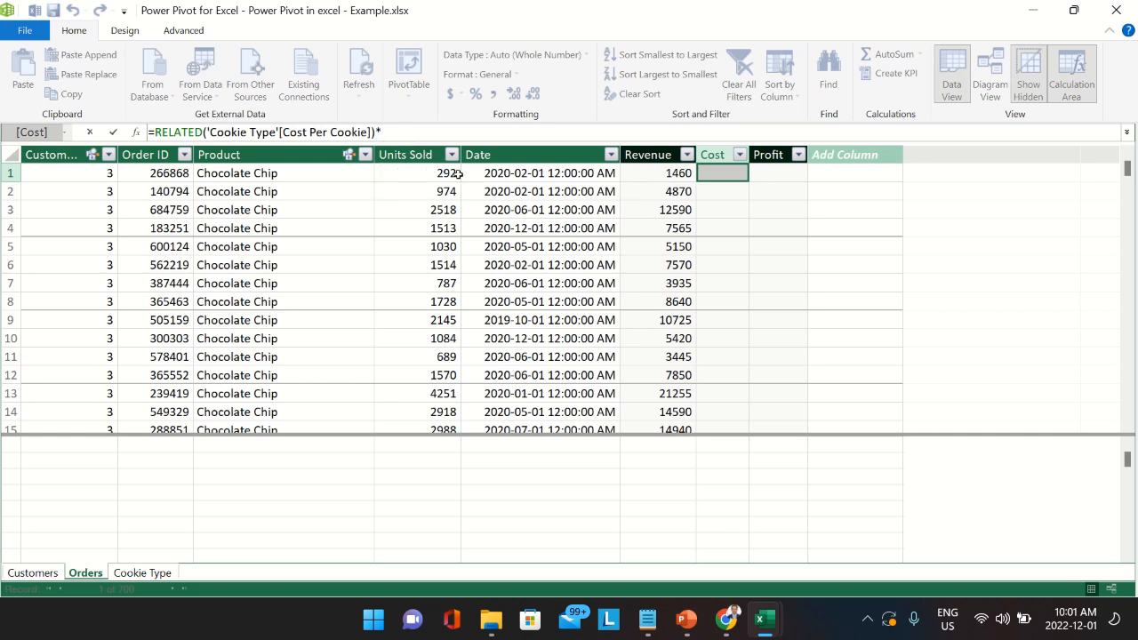
click(437, 174)
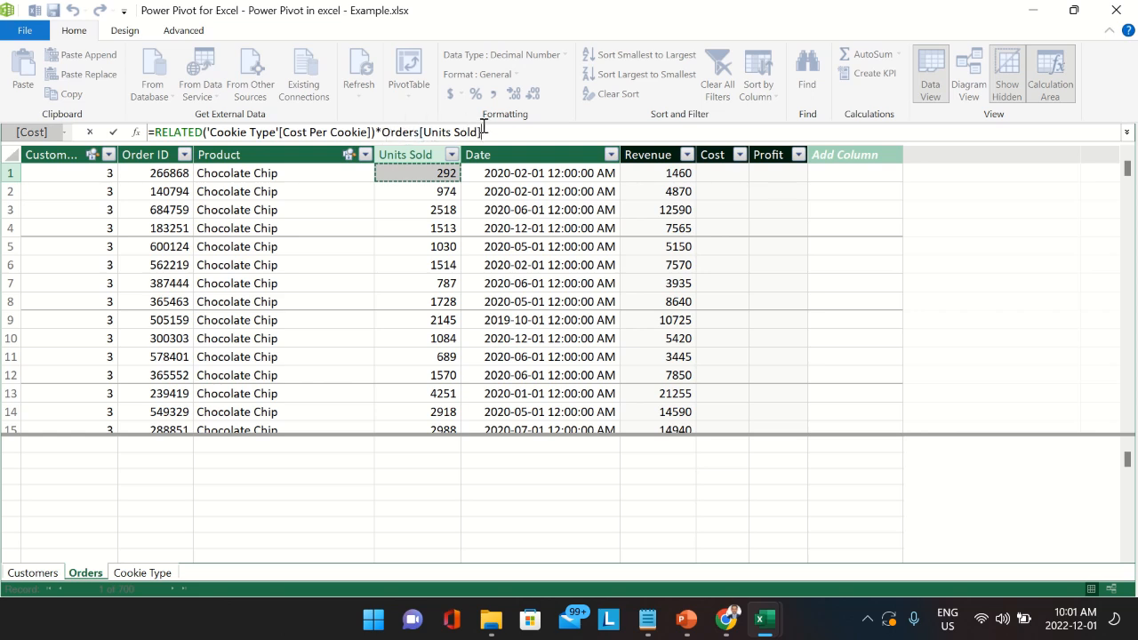
key(Return)
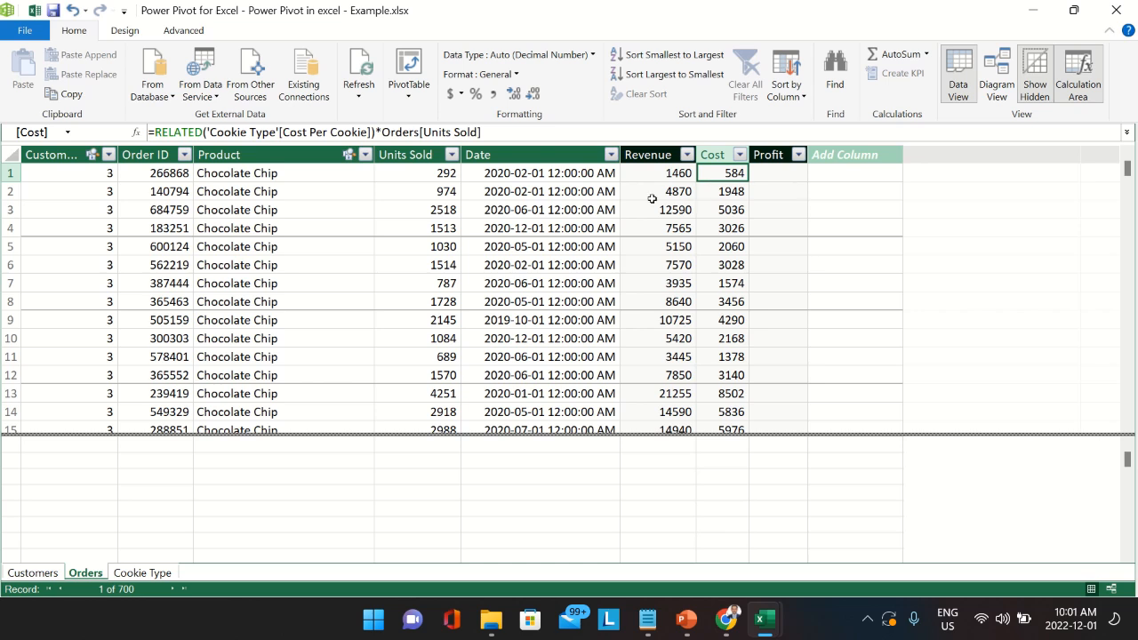
- Fill the Profit column in Orders with the formula =Orders[Revenue]-Orders[Cost]
click(772, 174)
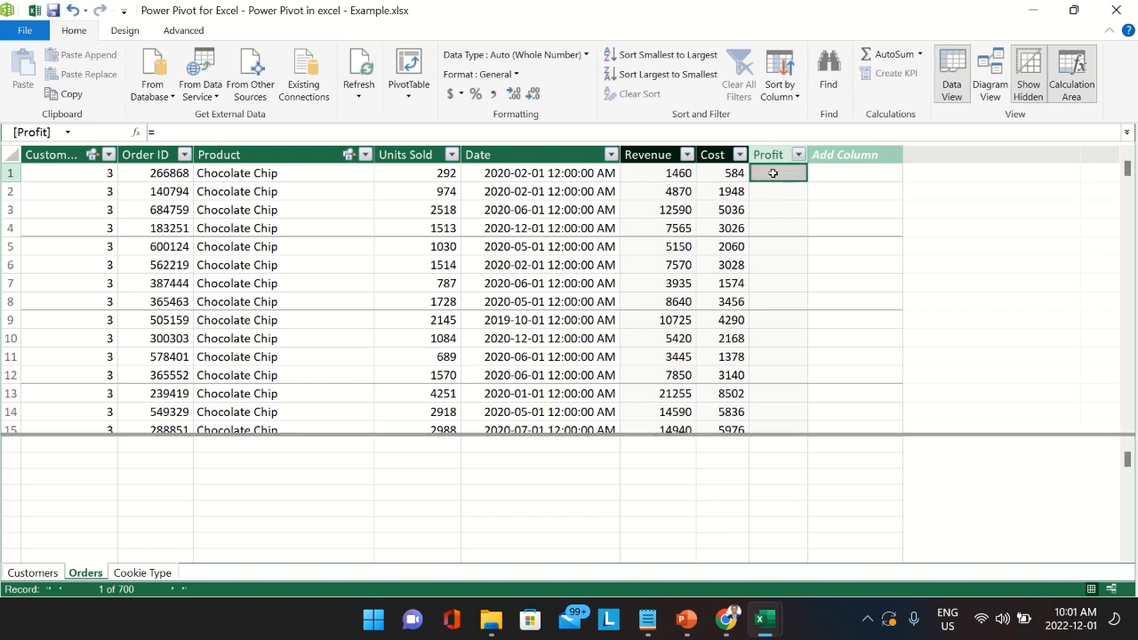
click(476, 131)
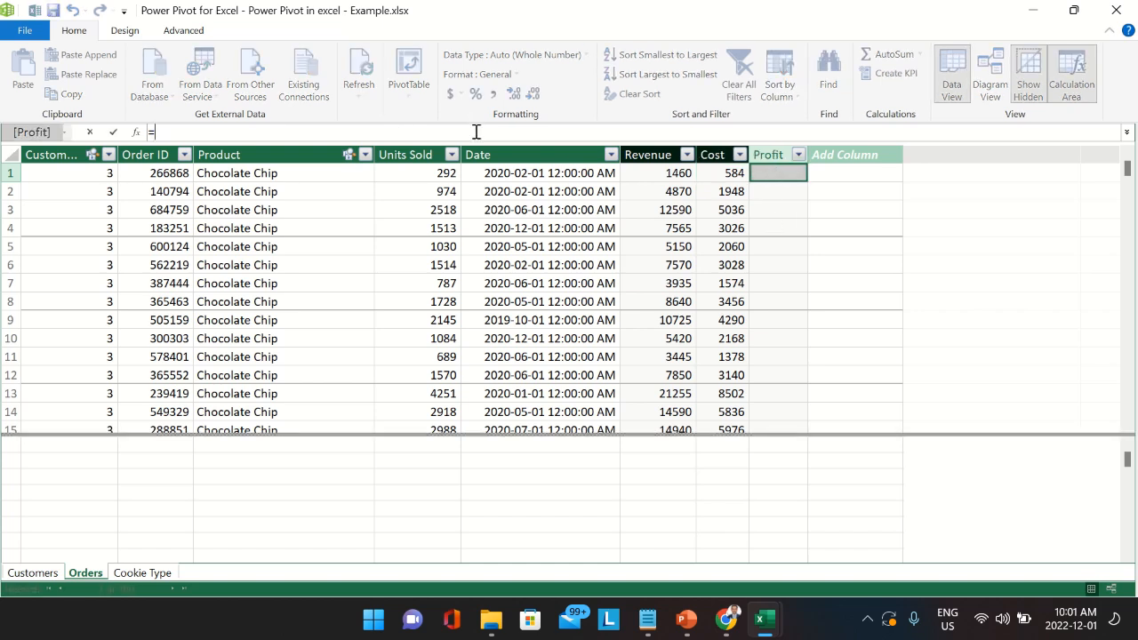
text(rev)
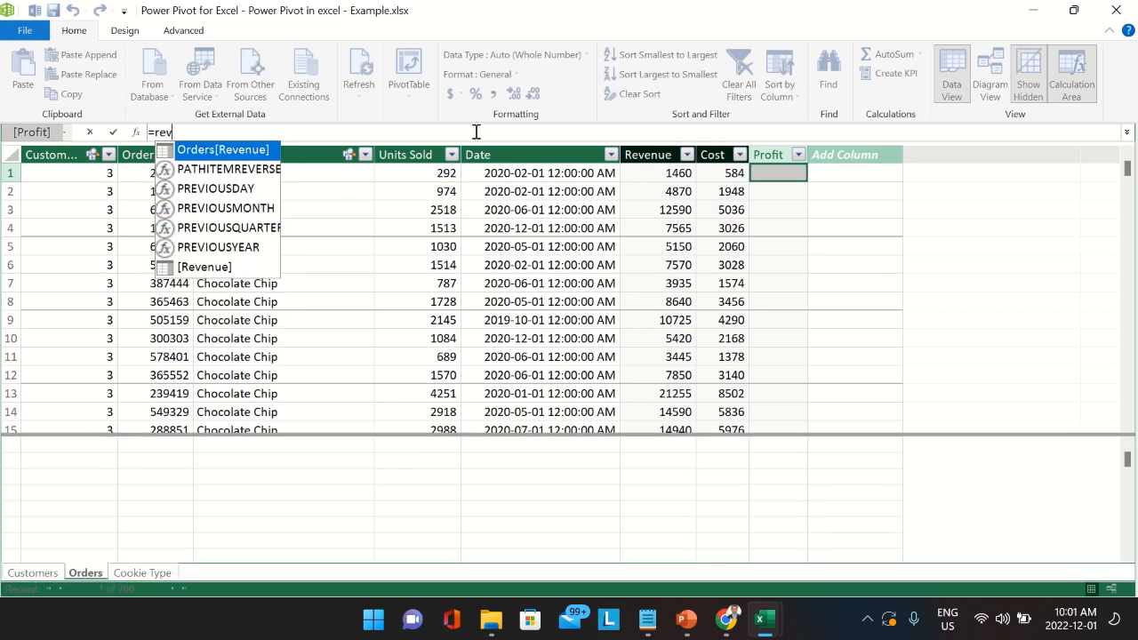
double_click(228, 151)
text(-cost)
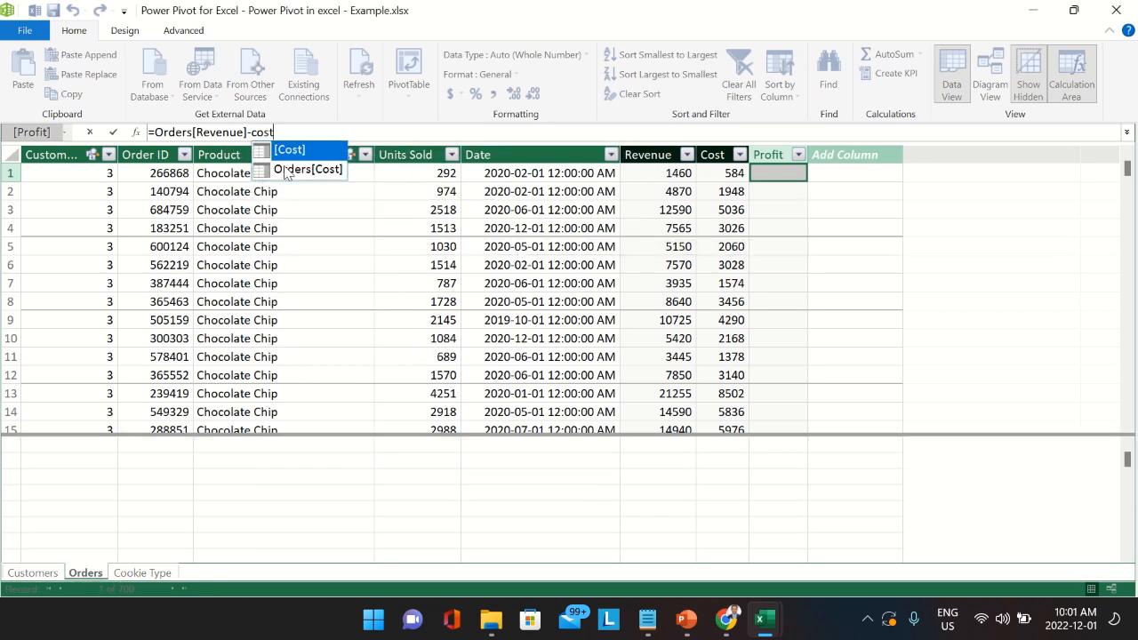
double_click(286, 169)
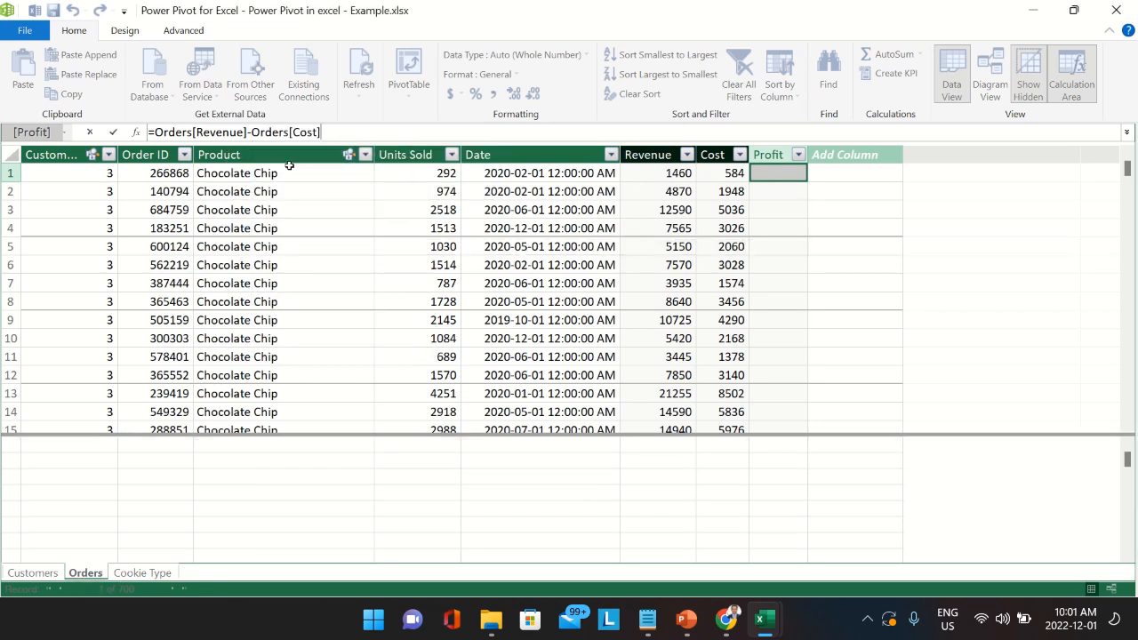
key(Return)
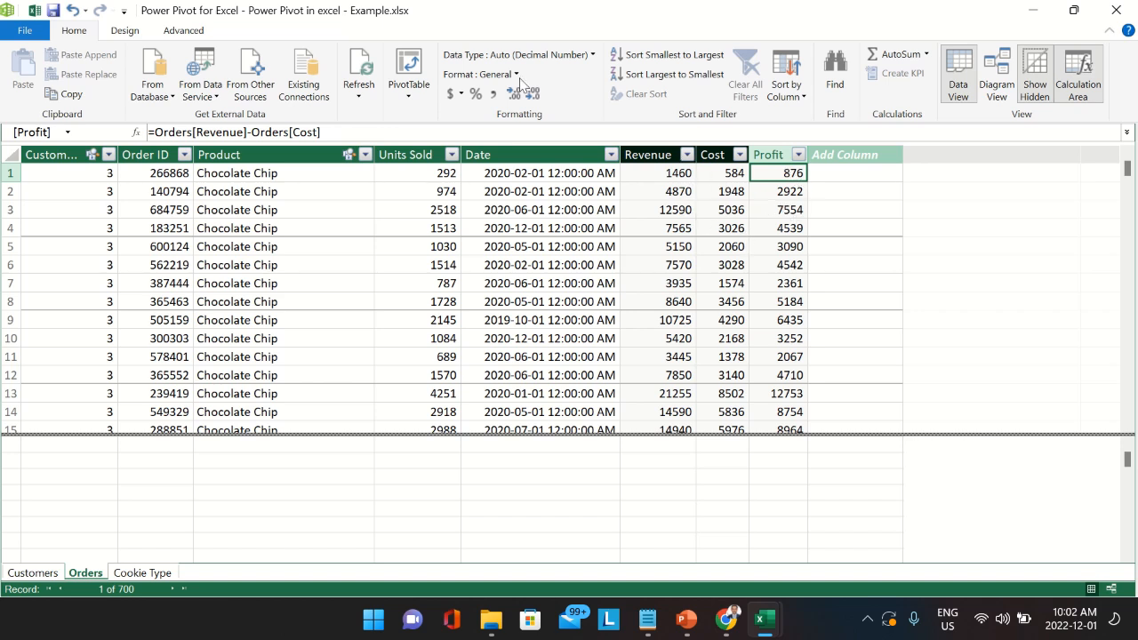
- Close the Power Pivot window and go to the empty Sheet1 of the Excel workbook
mouse_move(405, 5)
click(451, 50)
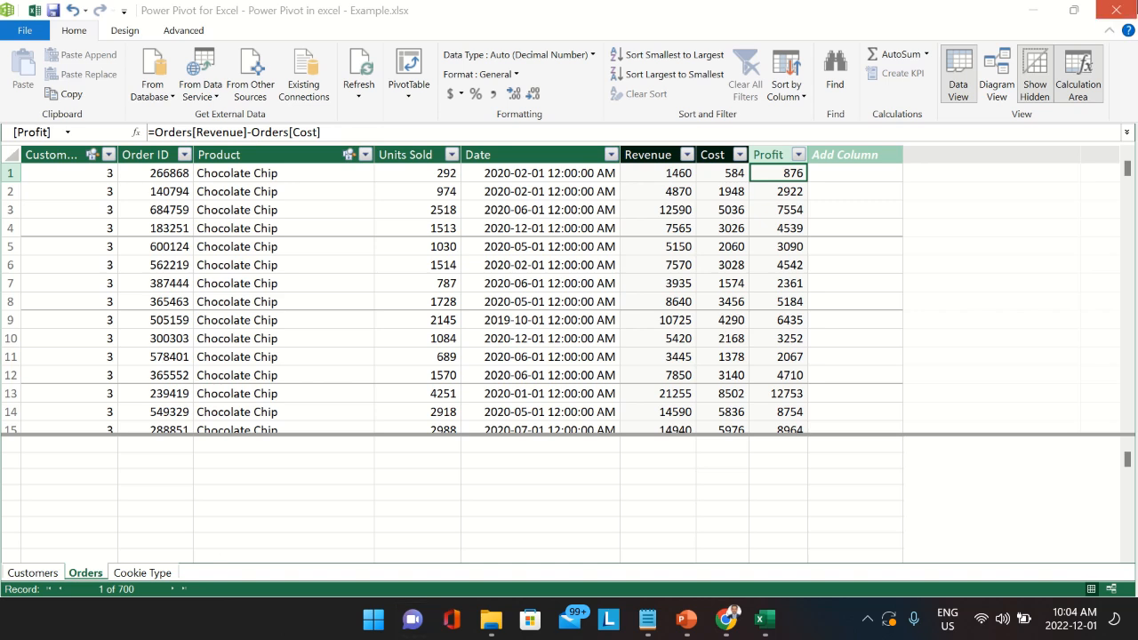
click(1116, 10)
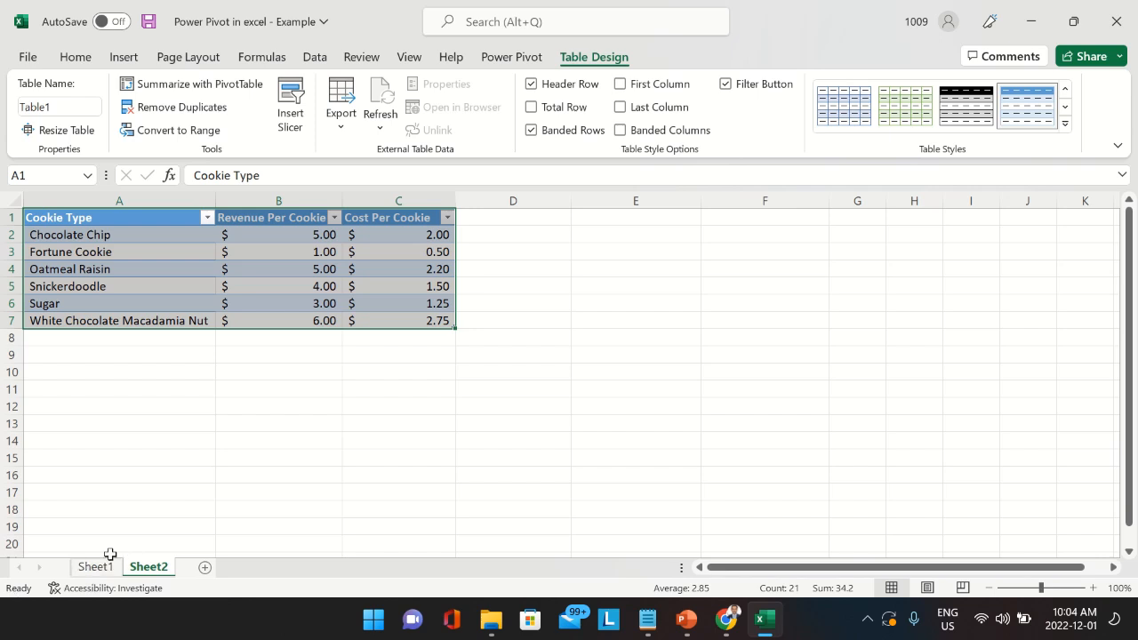
click(165, 457)
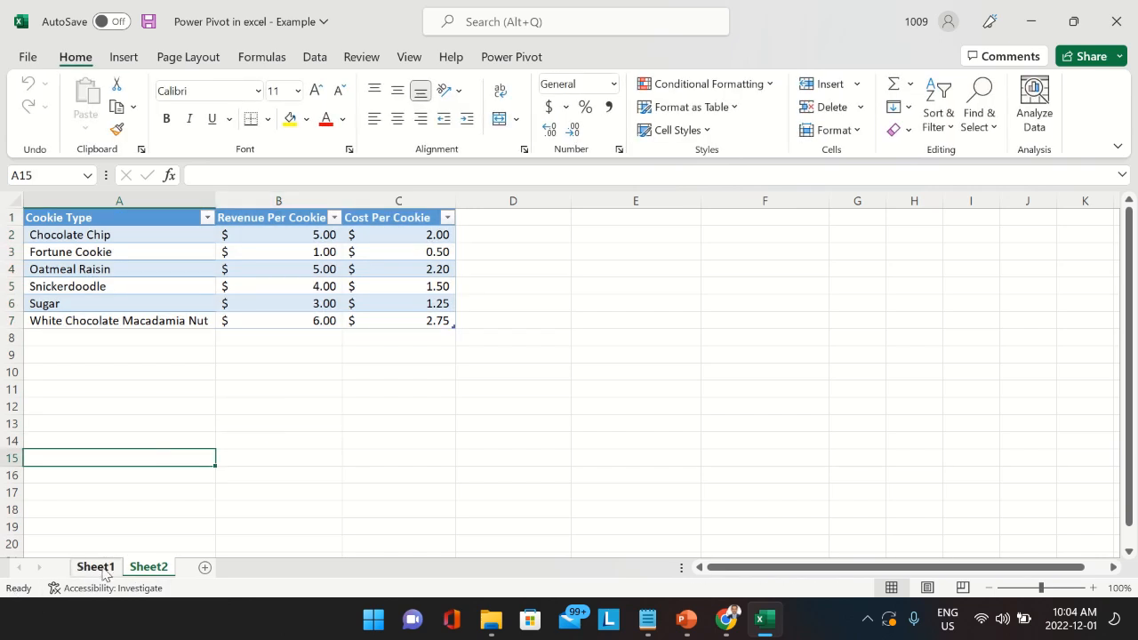
click(104, 569)
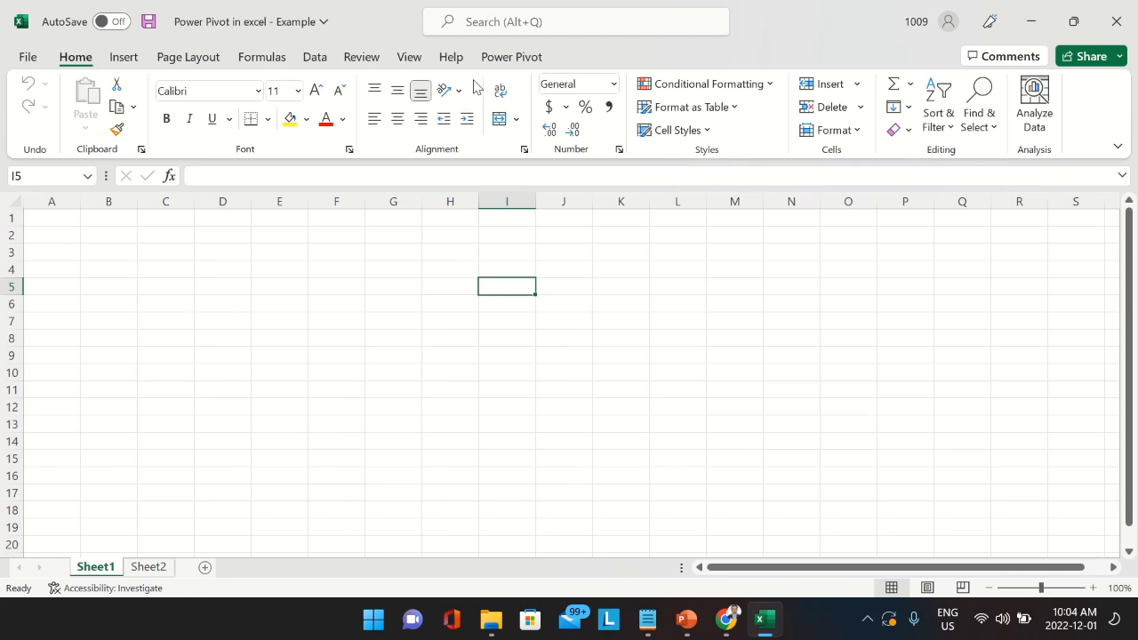
- Start a new Power Pivot measure on the Customers table and name it "Total Number of Customers"
click(508, 58)
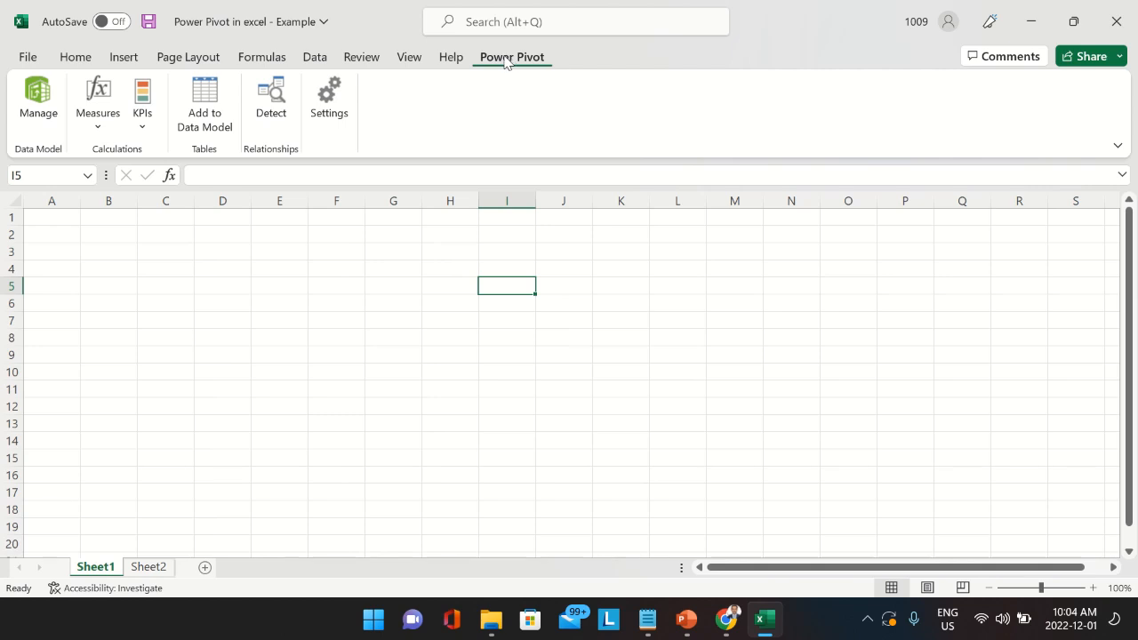
click(104, 124)
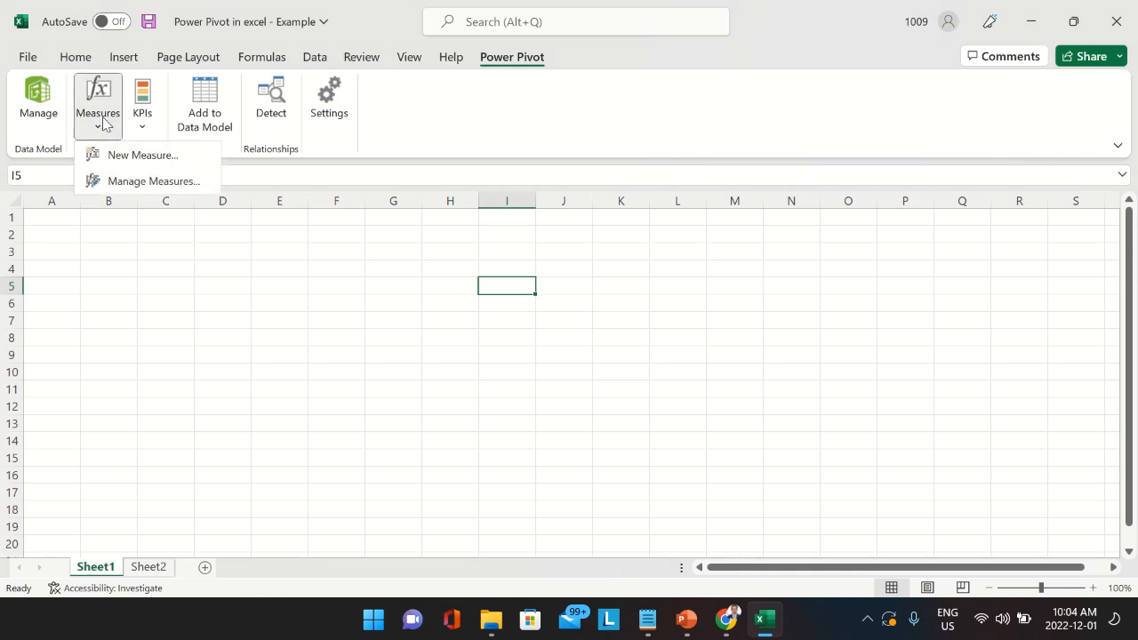
click(136, 160)
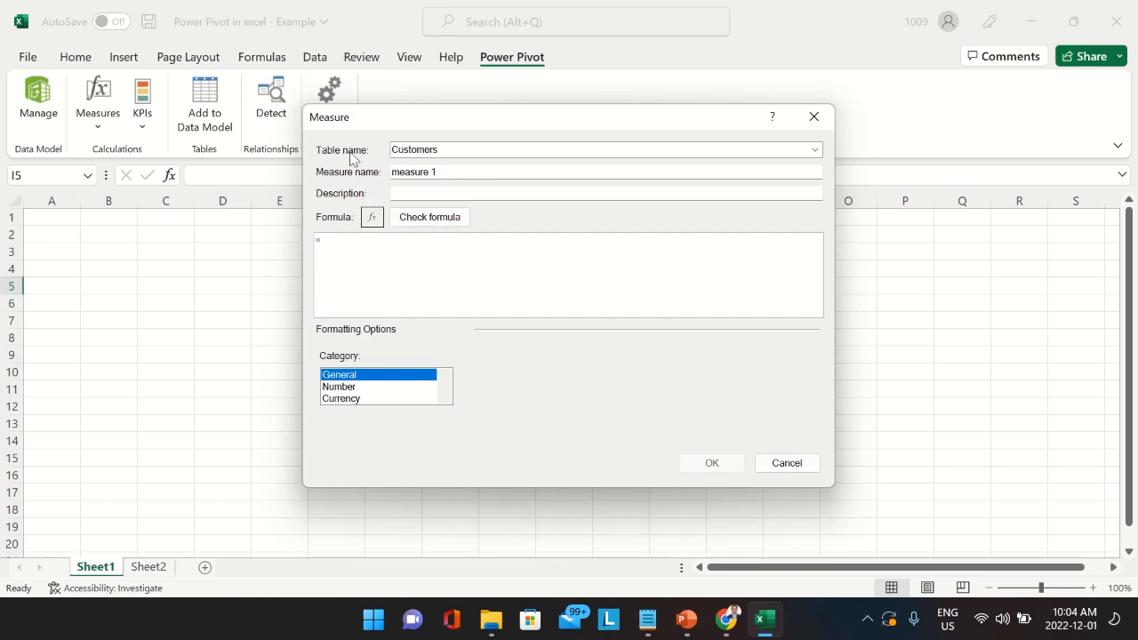
click(469, 152)
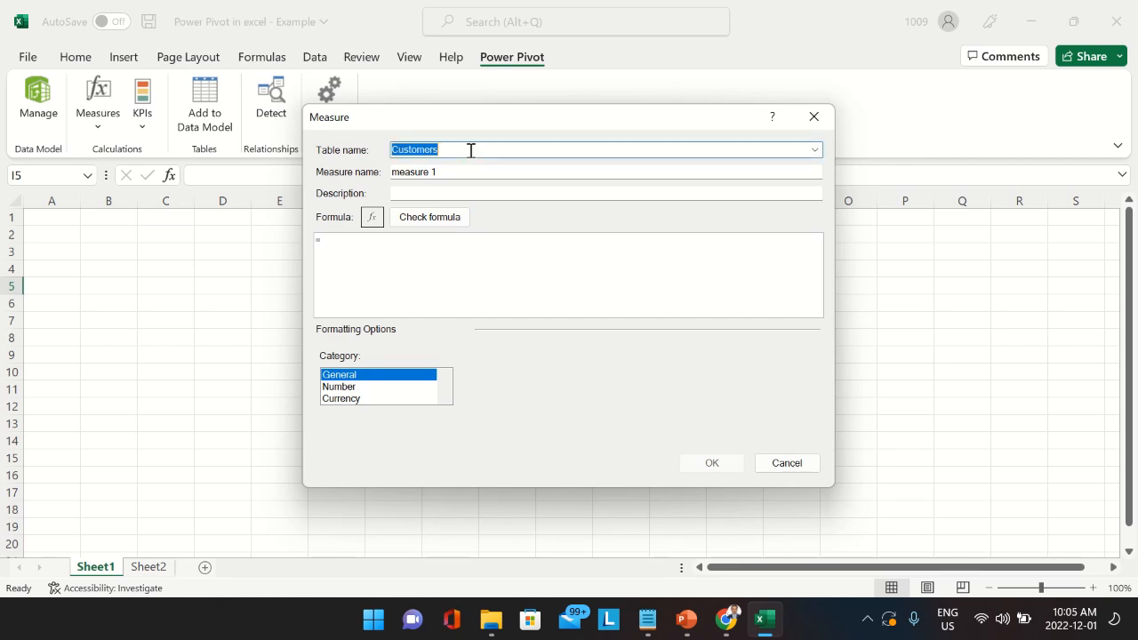
click(814, 150)
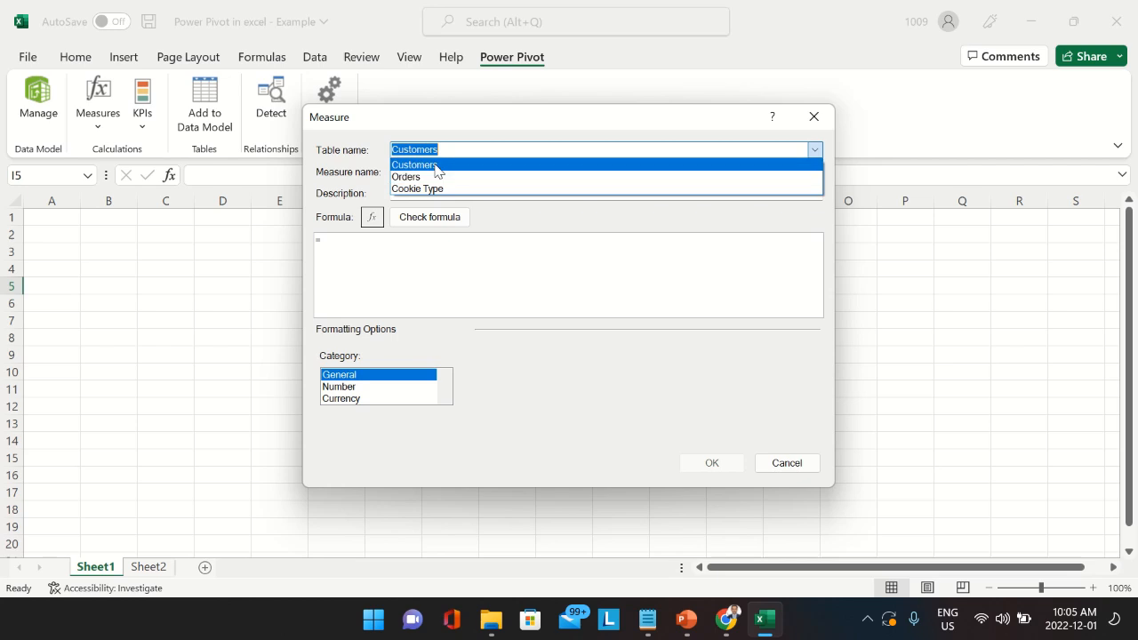
click(435, 167)
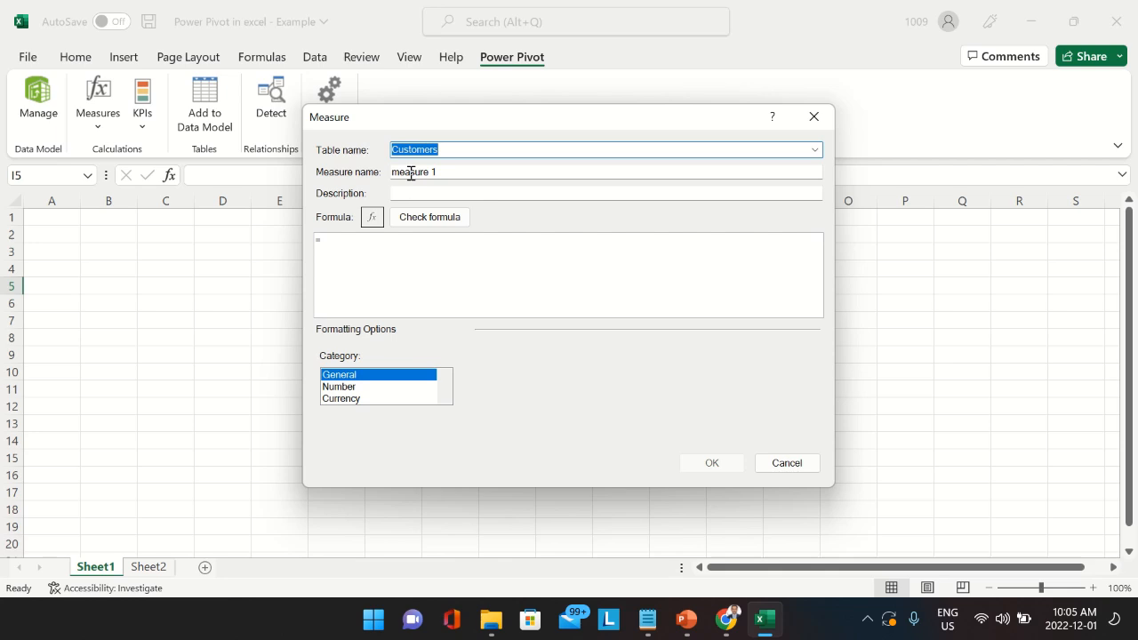
drag(444, 174, 362, 178)
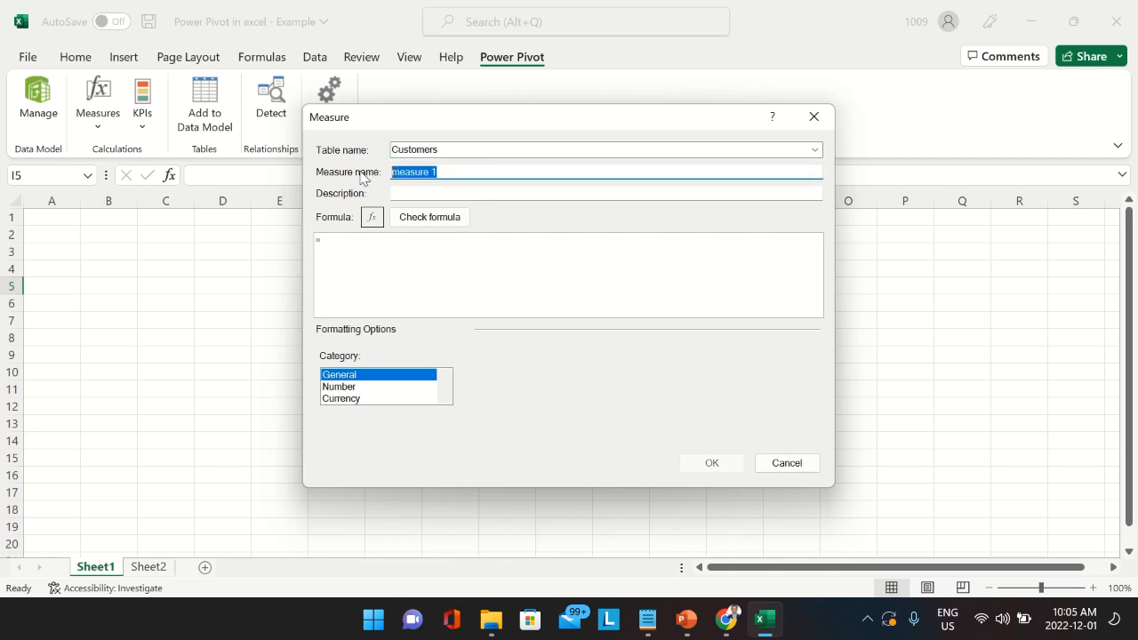
text(Total Number )
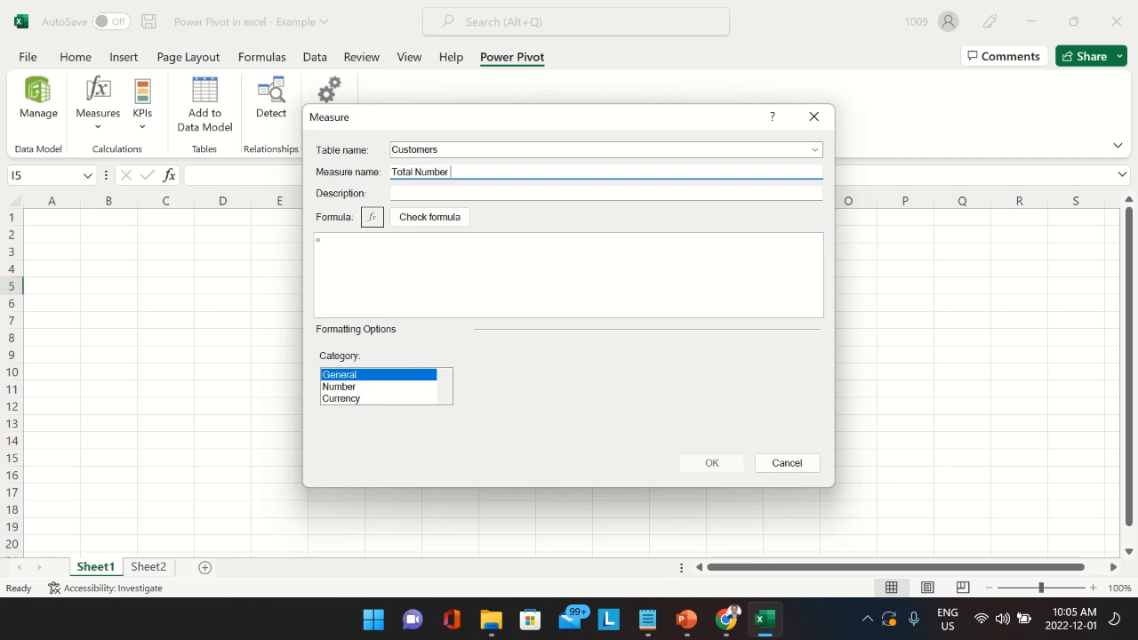
text(of Customers)
- Enter the measure's formula as =DISTINCTCOUNT([Customer ID])
click(386, 245)
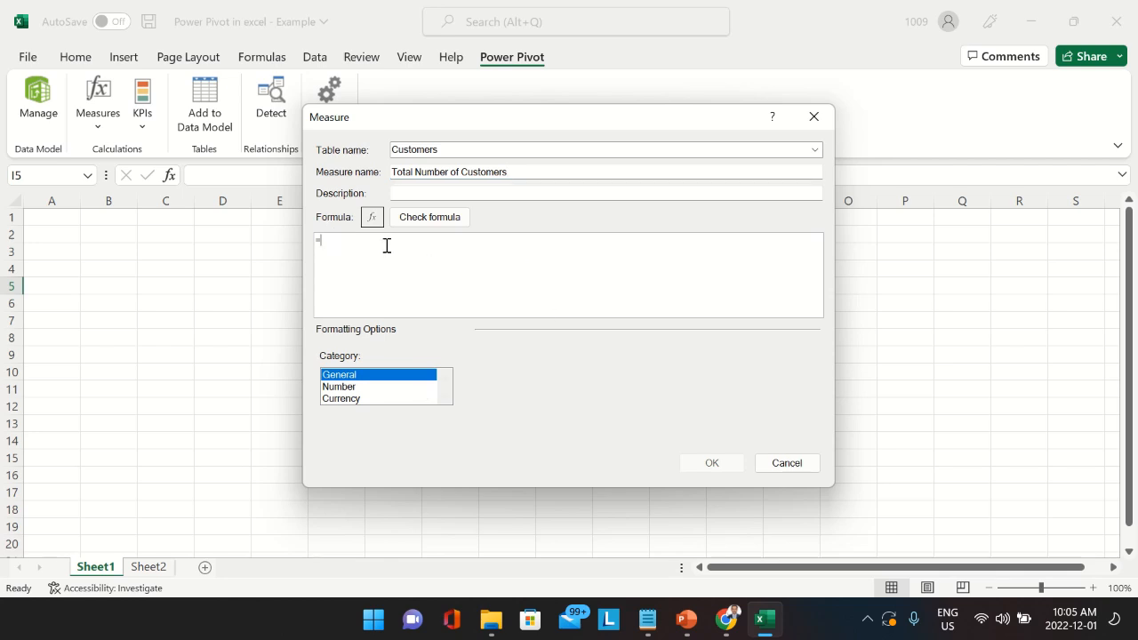
text(dis)
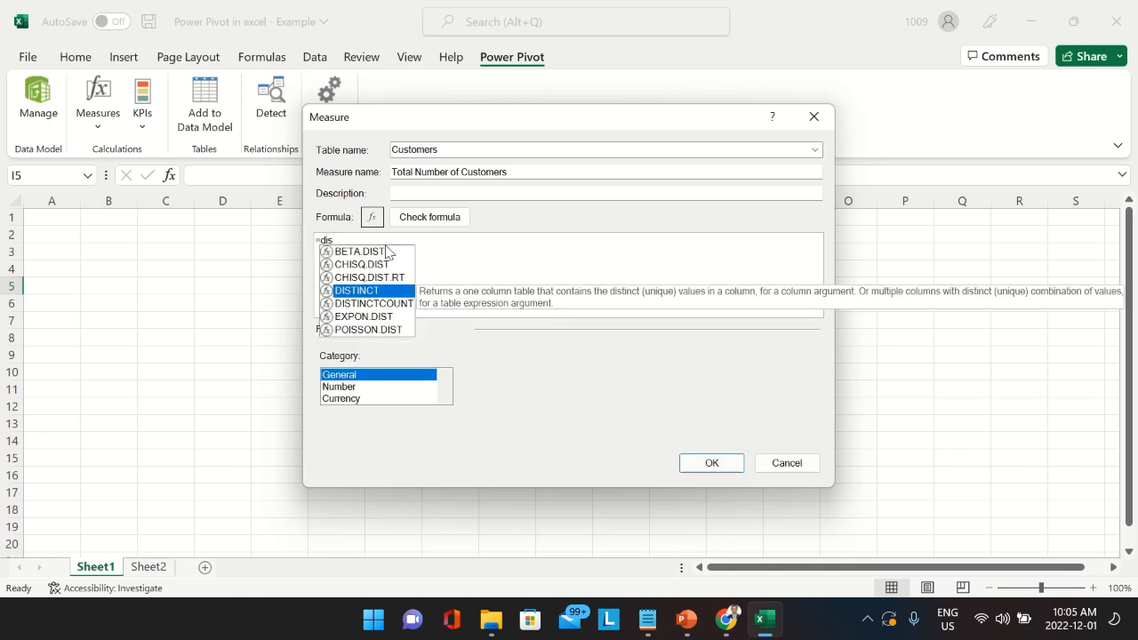
double_click(375, 305)
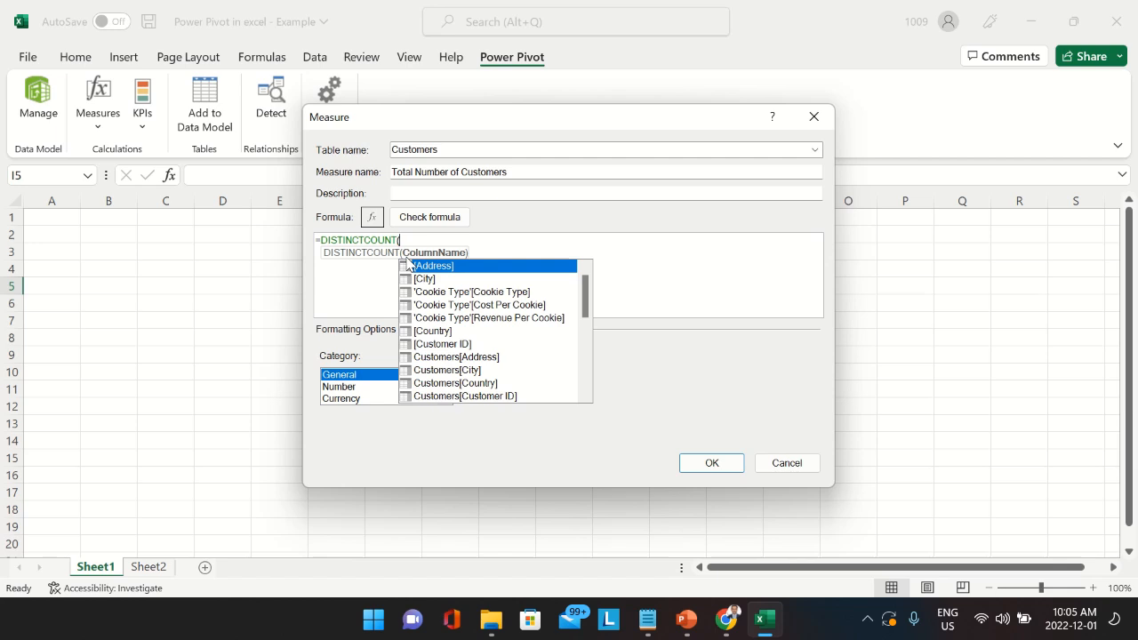
click(452, 345)
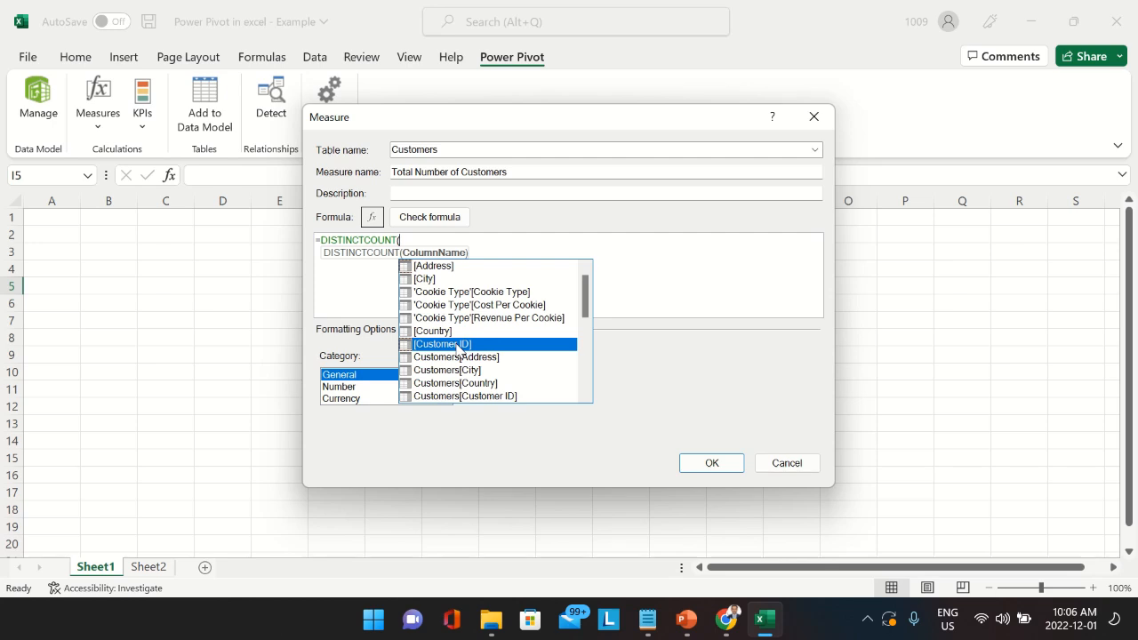
double_click(457, 345)
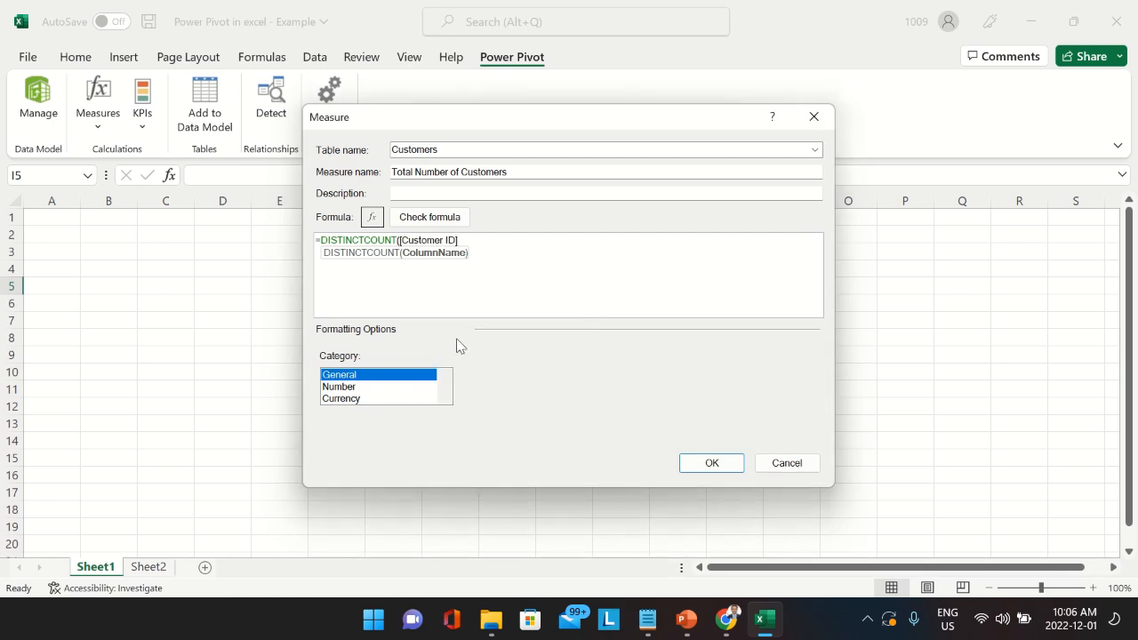
text())
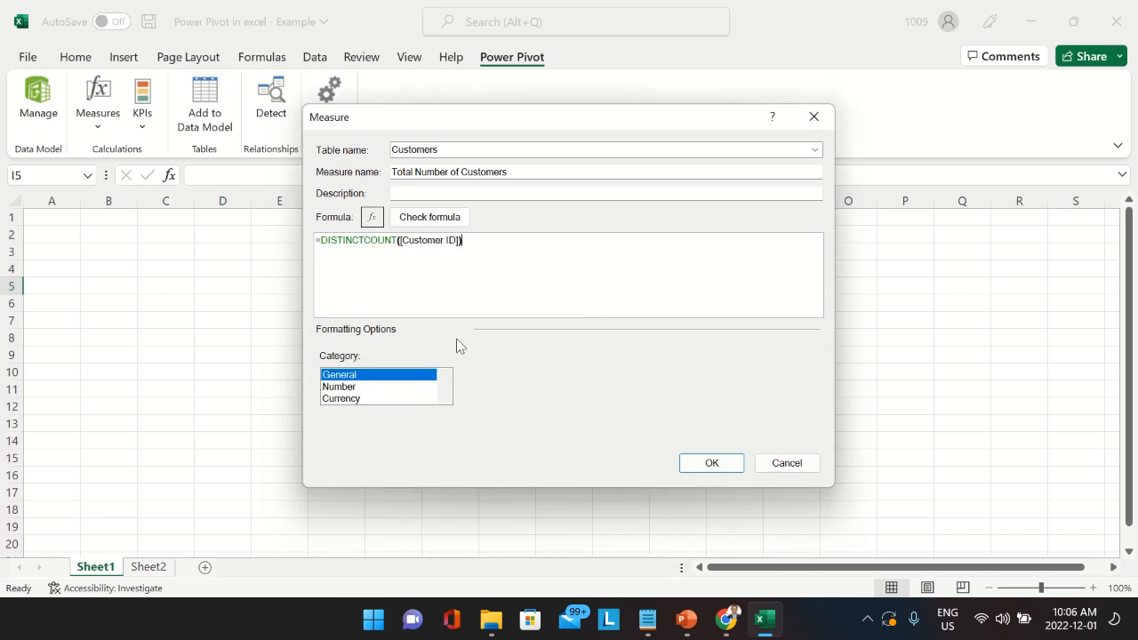
- Format the measure as a decimal Number with 0 decimal places and create it
click(350, 389)
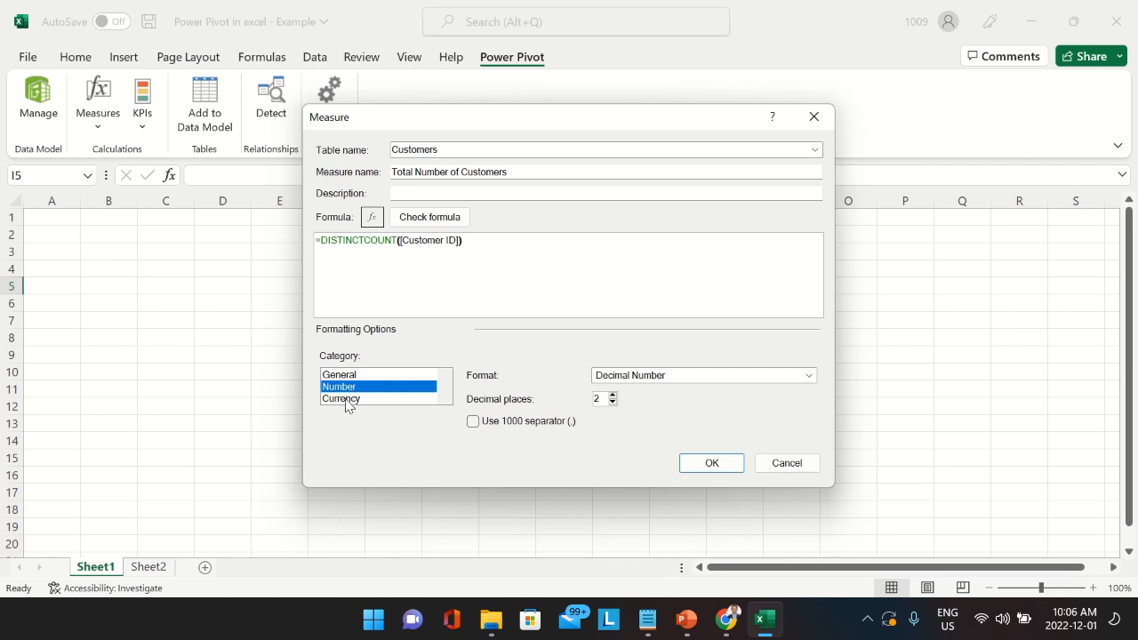
click(346, 399)
click(353, 376)
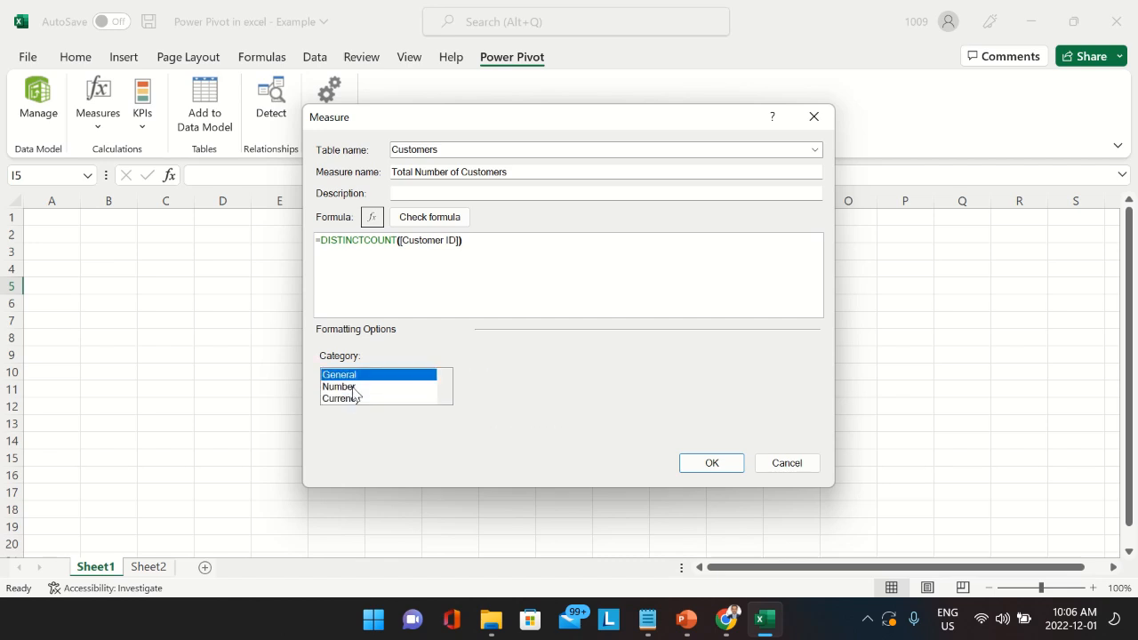
click(351, 388)
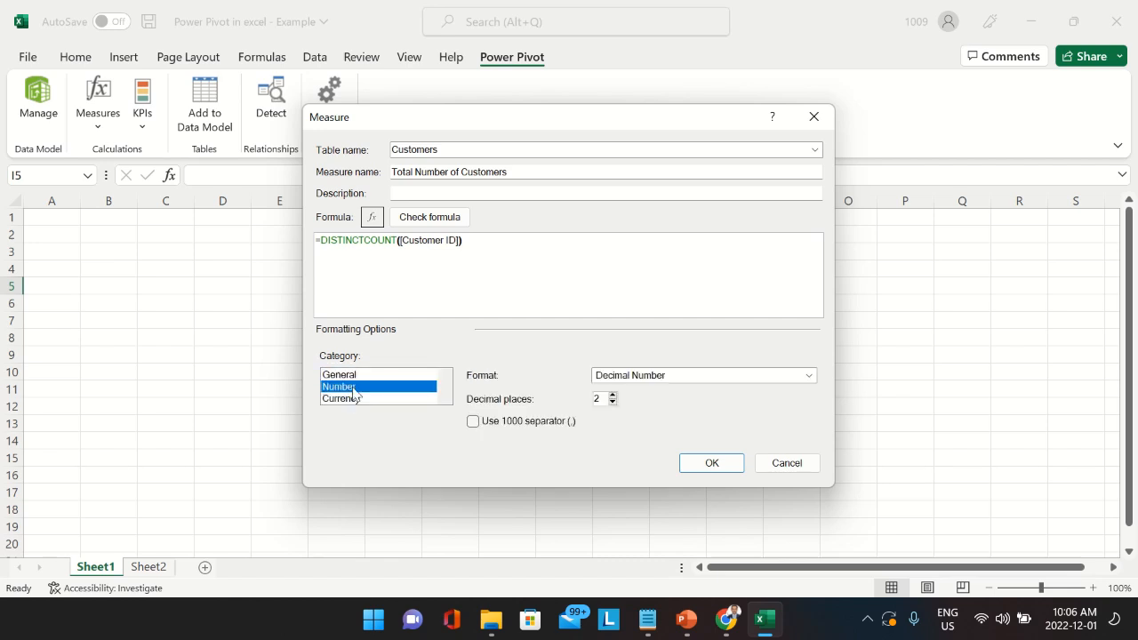
double_click(612, 402)
click(712, 464)
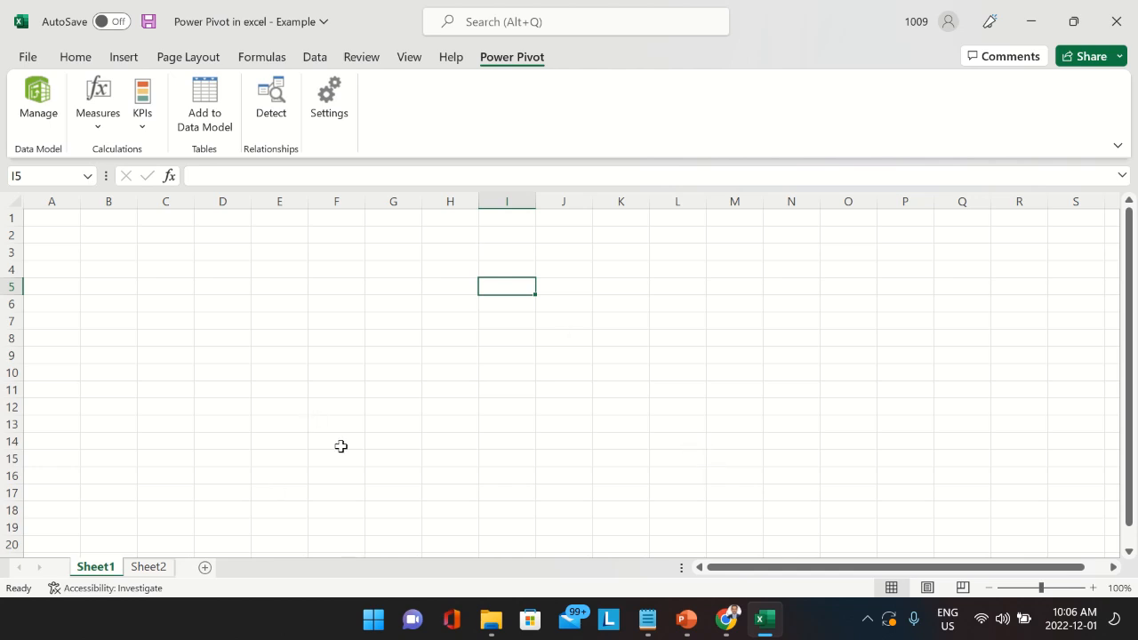
- Open the Customers table in the Power Pivot window and widen the Customer ID column to show the whole measure
click(44, 116)
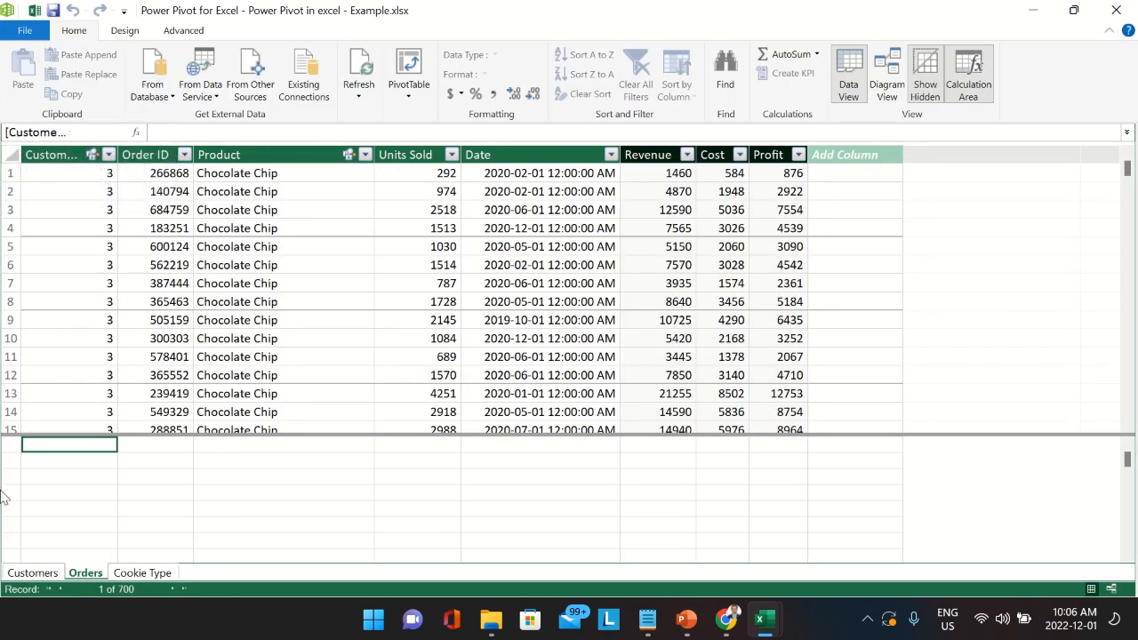
click(32, 572)
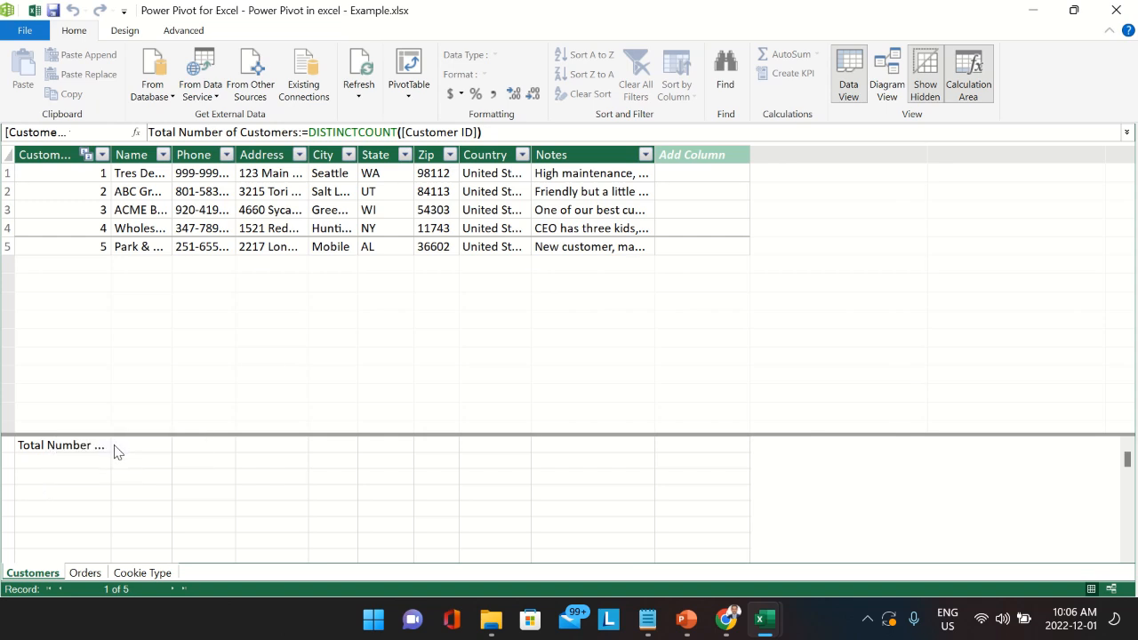
click(92, 450)
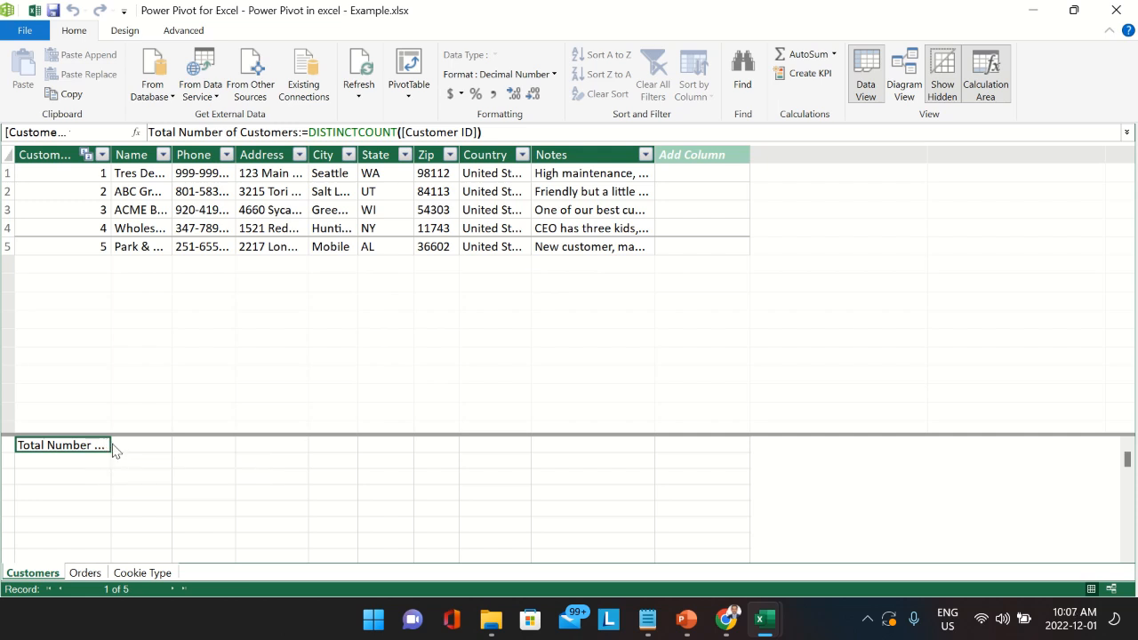
drag(111, 155, 201, 155)
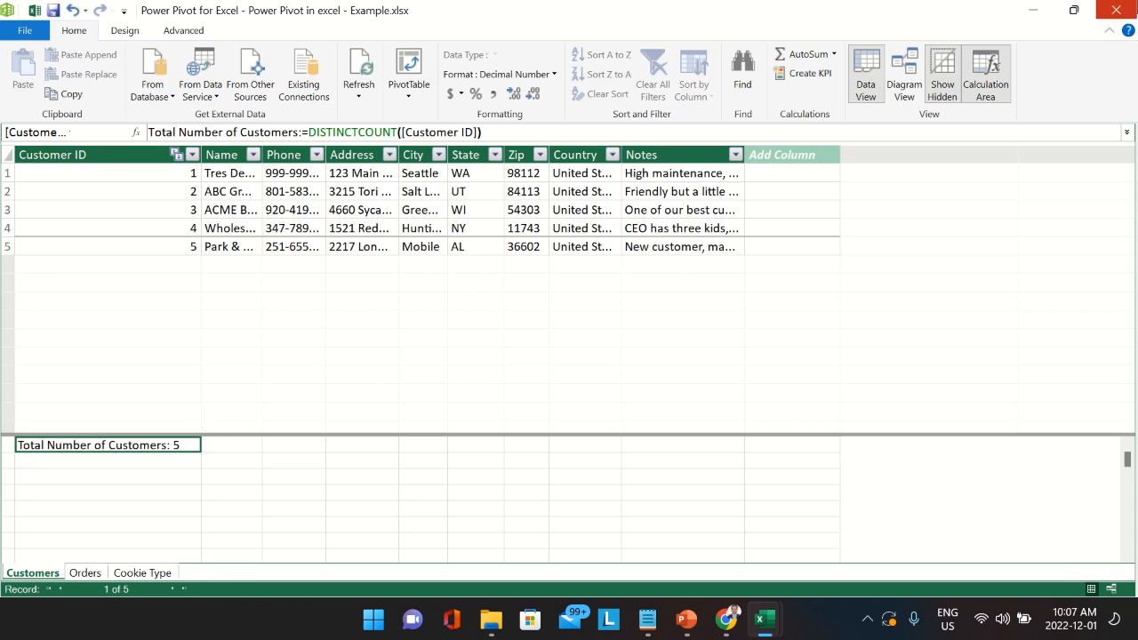
click(1122, 12)
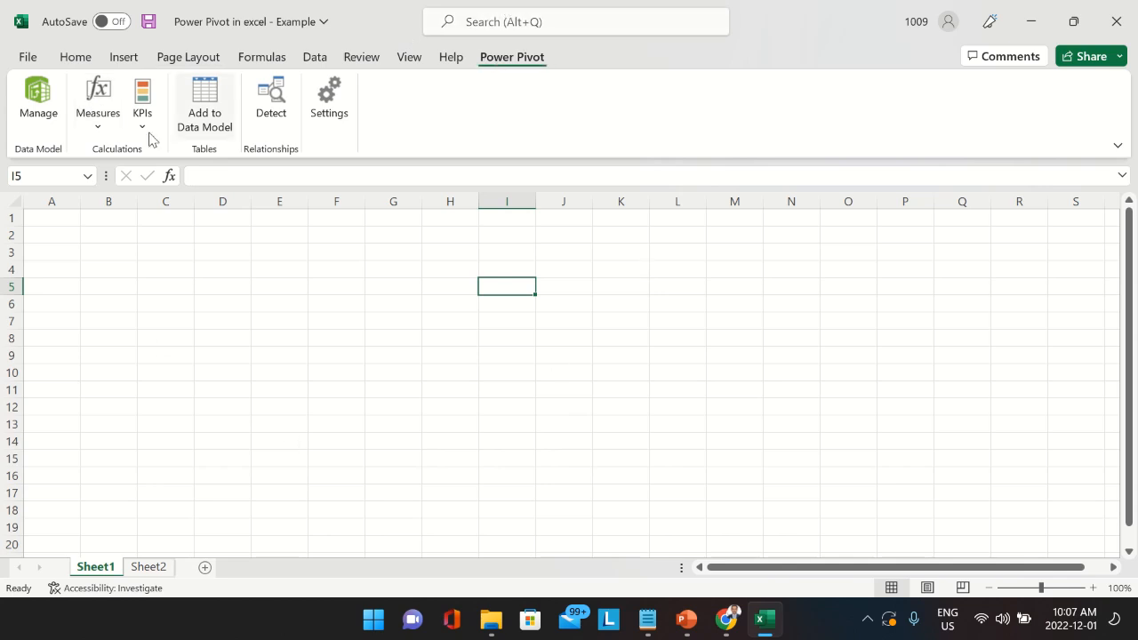
click(100, 118)
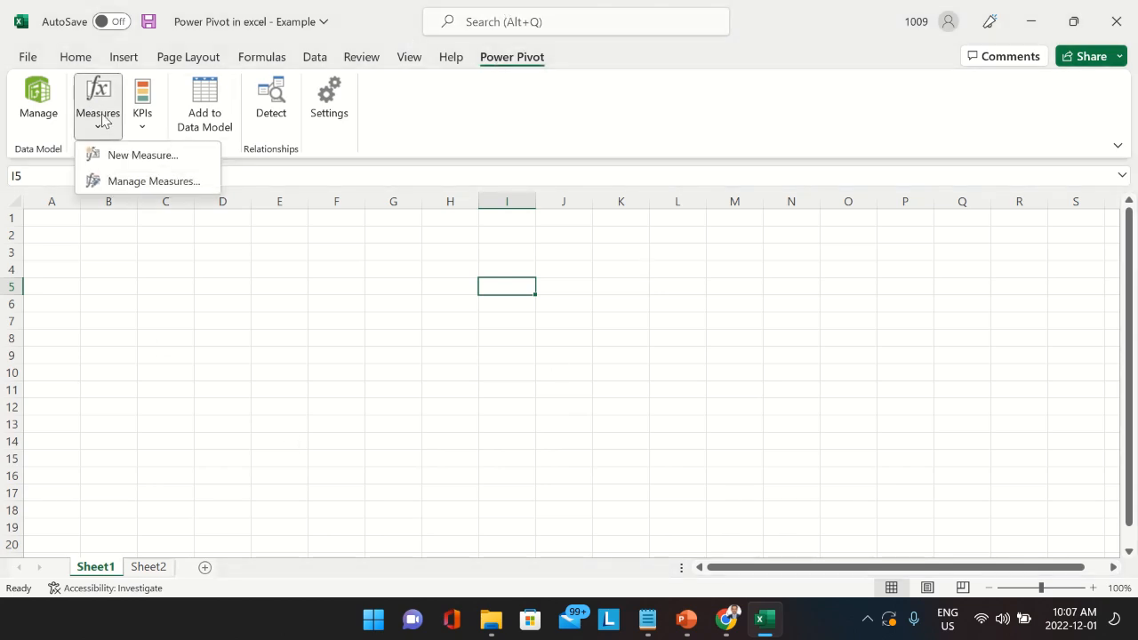
click(163, 357)
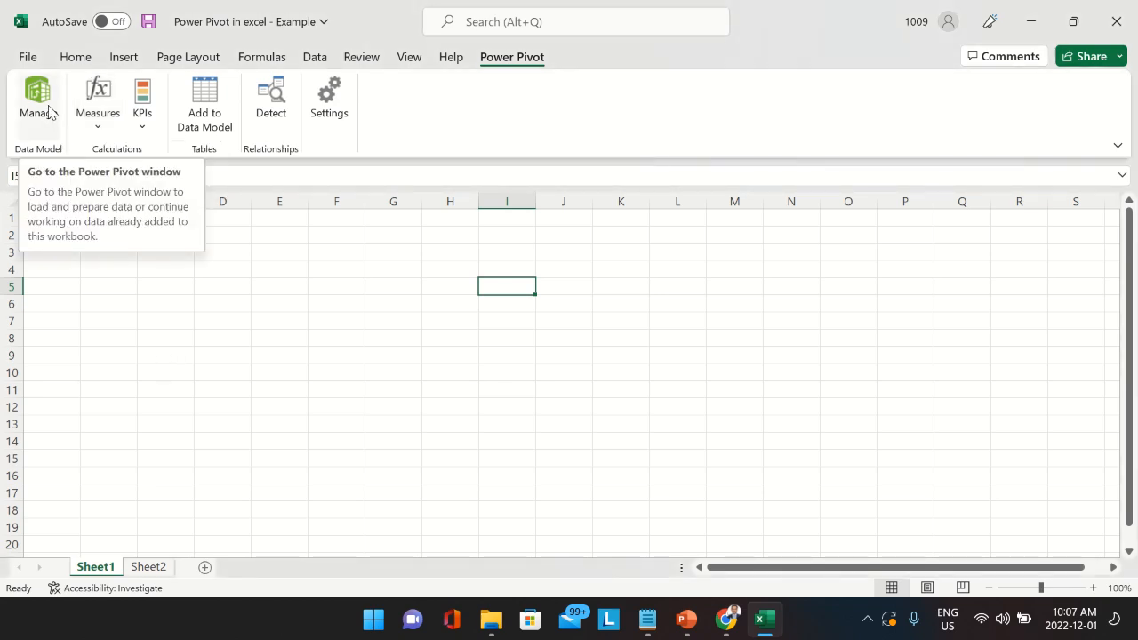
click(49, 111)
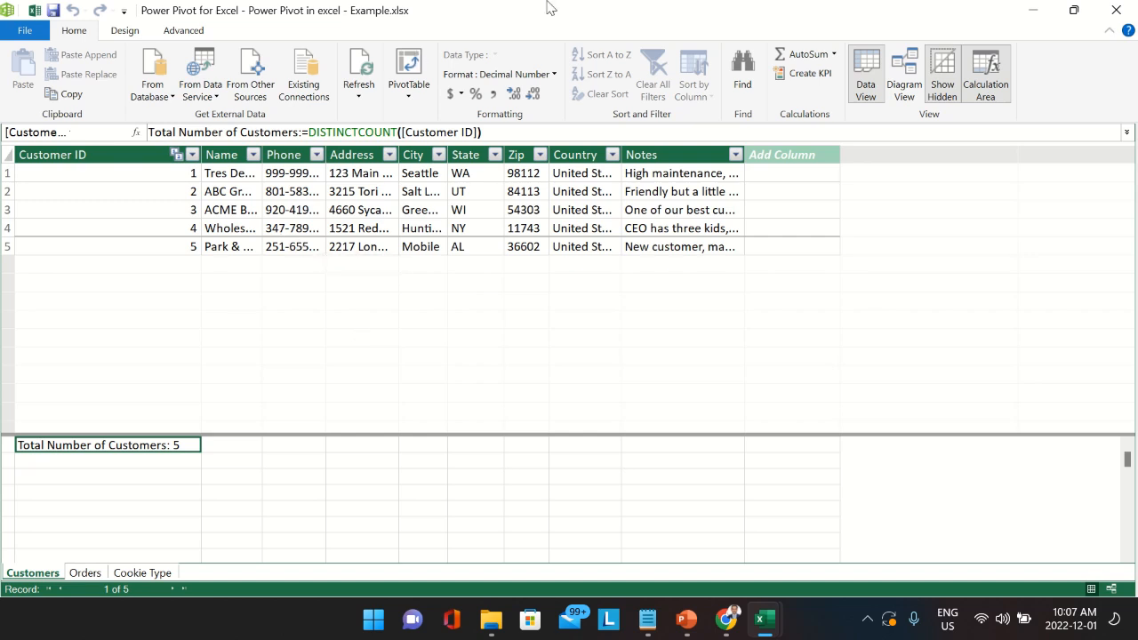
- Add a measure with the formula =SUM(Orders[Profit]) in the calculation area cell below Total Number of Customers
mouse_move(548, 7)
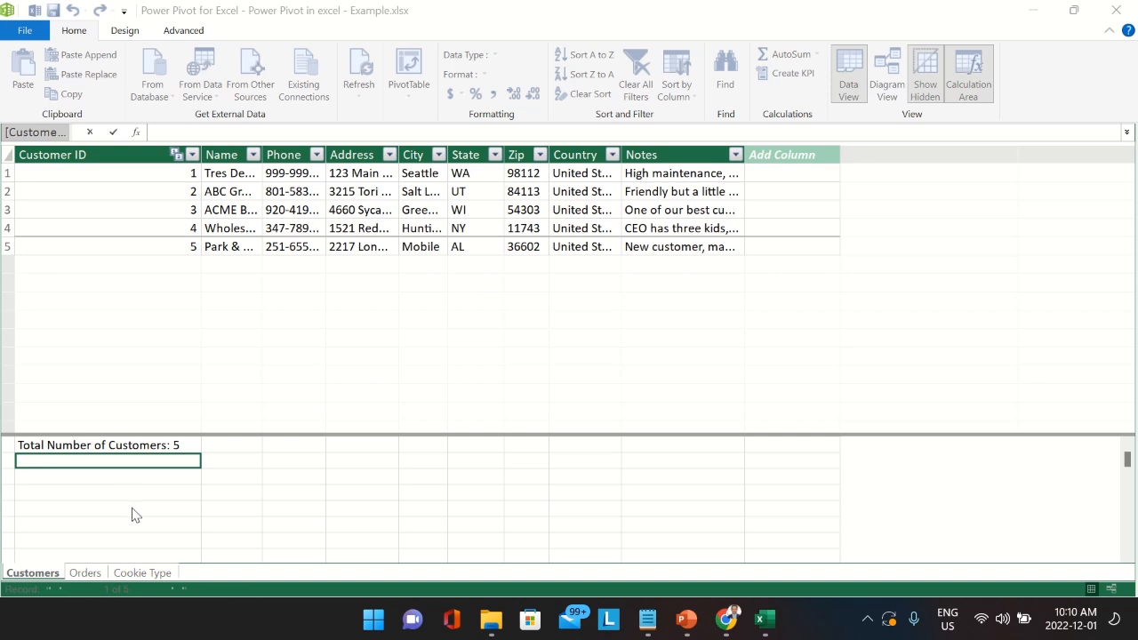
click(148, 467)
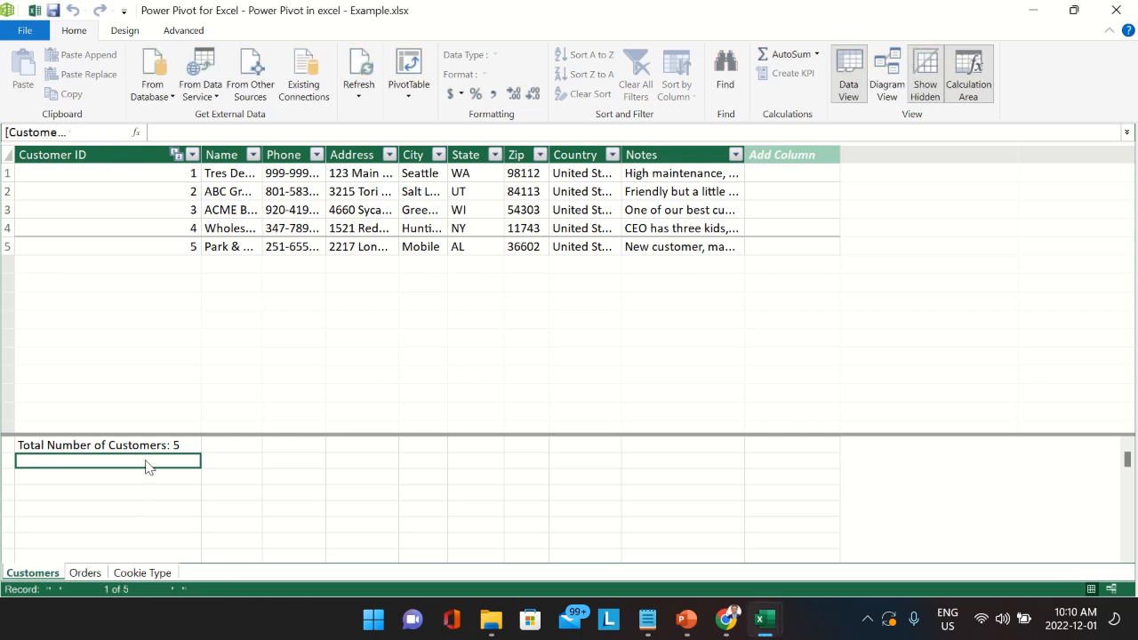
text(=)
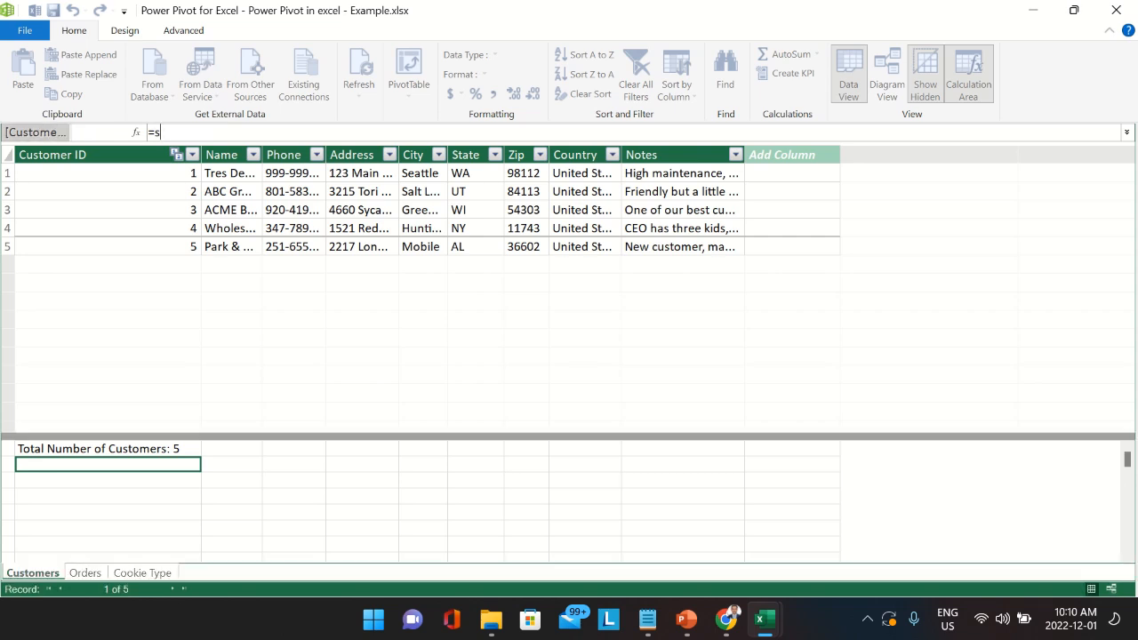
text(sum)
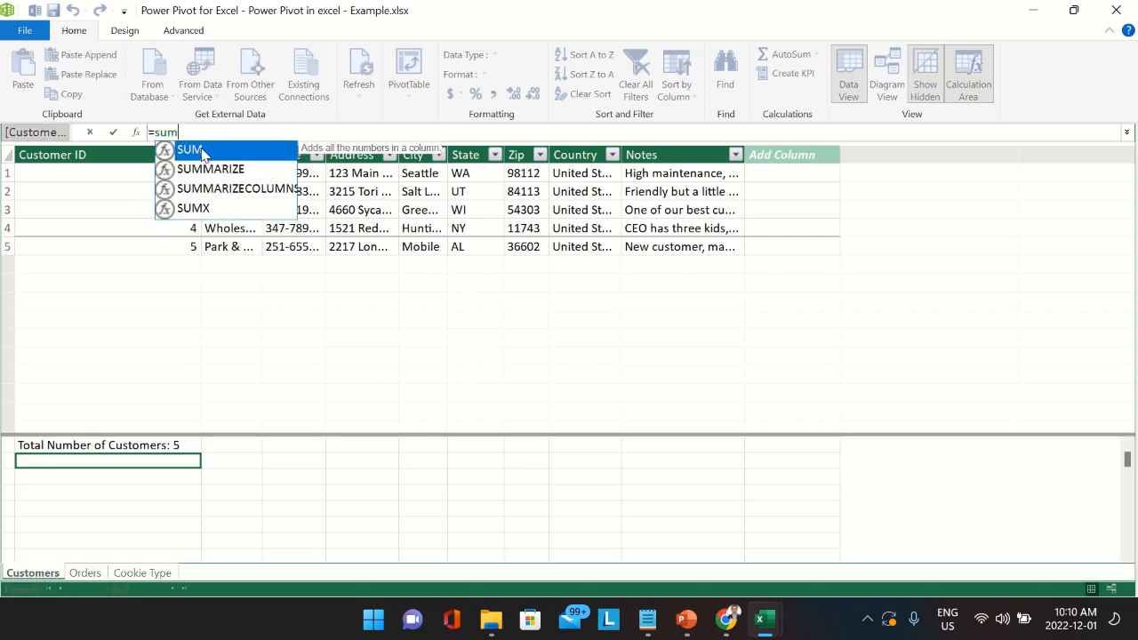
double_click(199, 153)
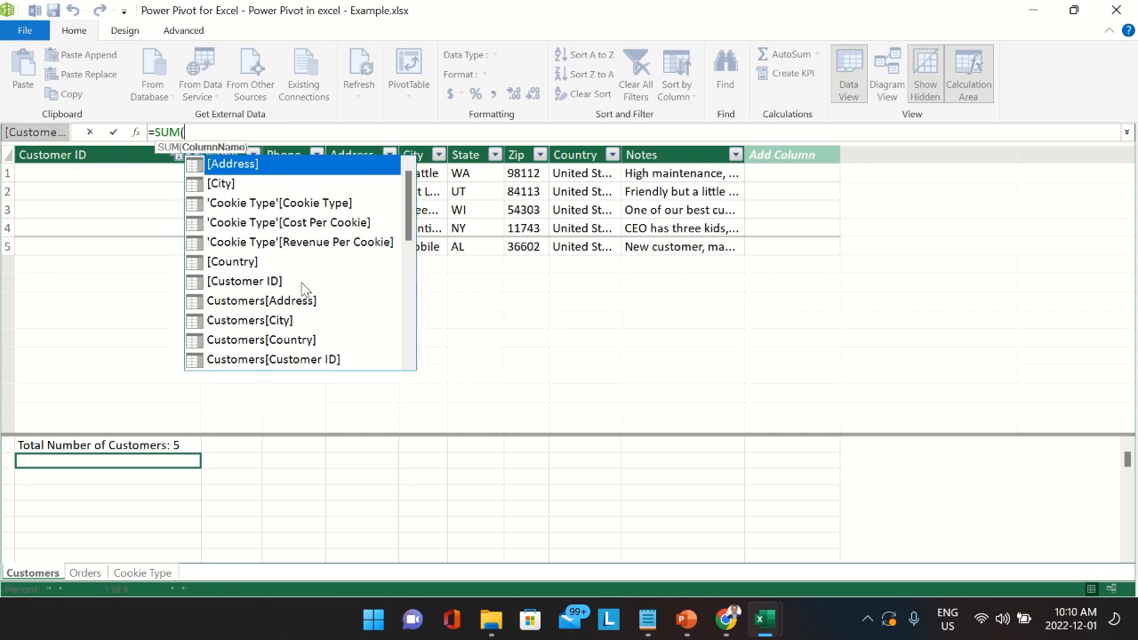
text(or)
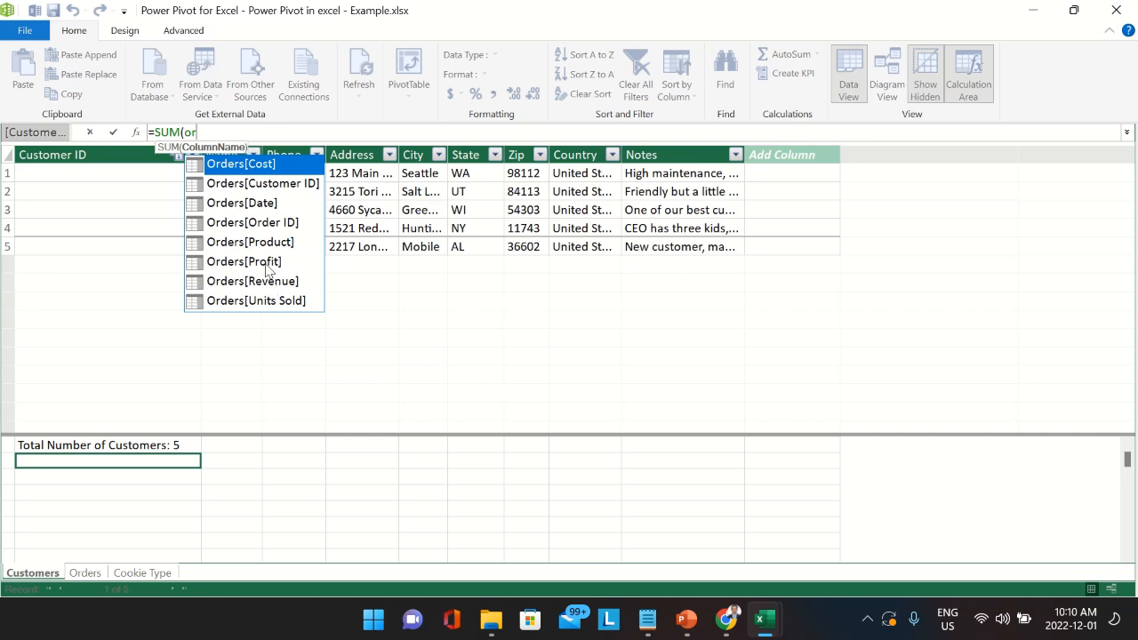
click(267, 264)
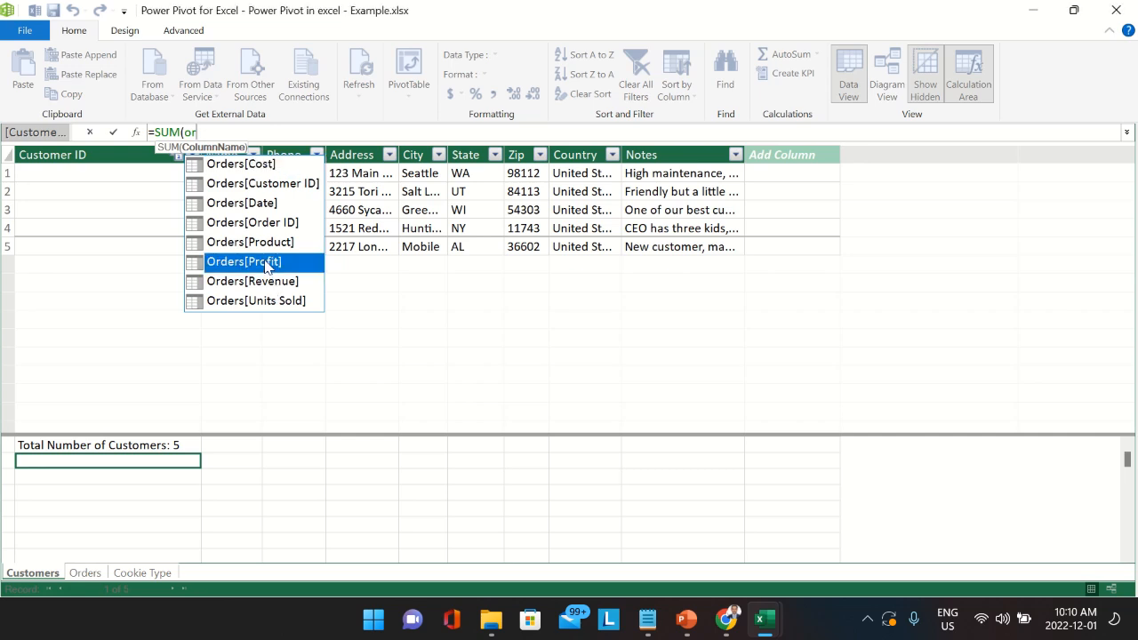
double_click(265, 263)
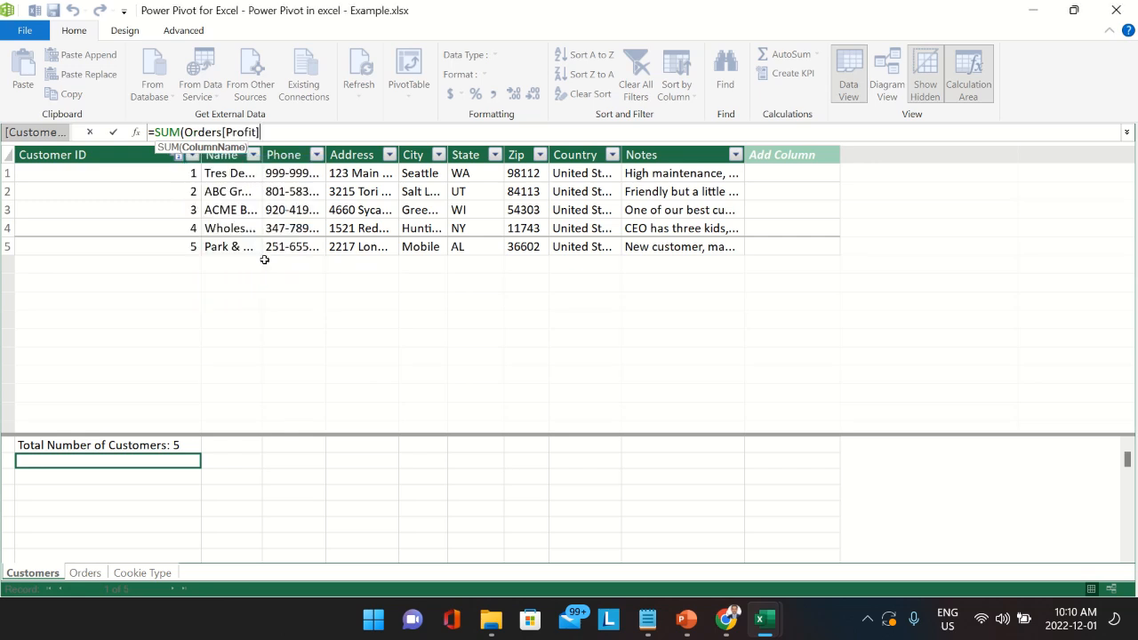
text())
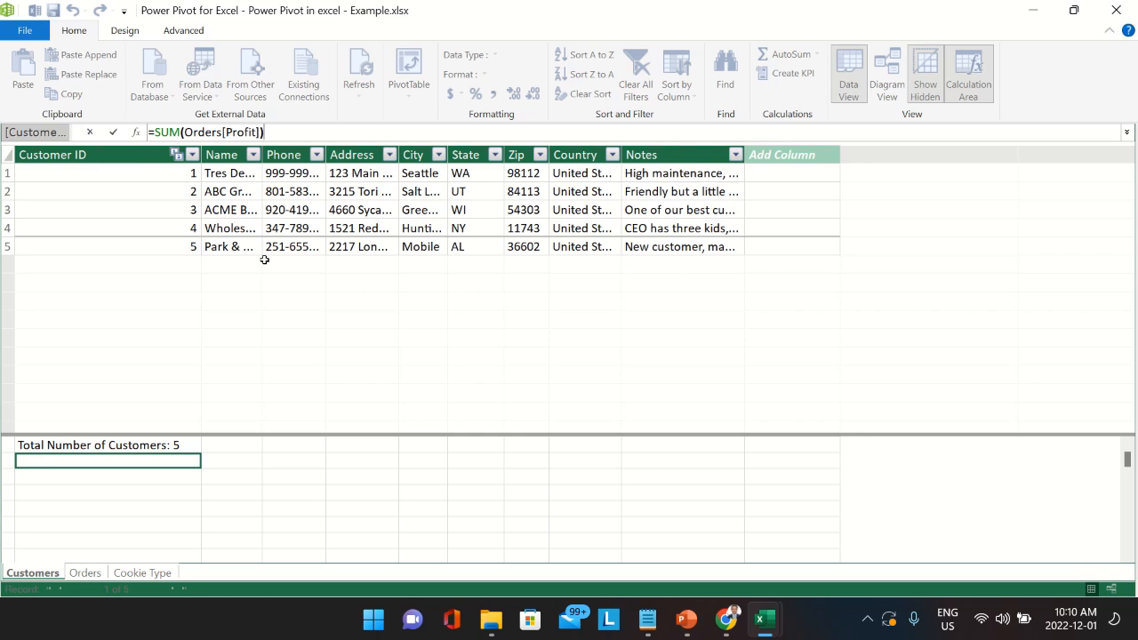
key(Return)
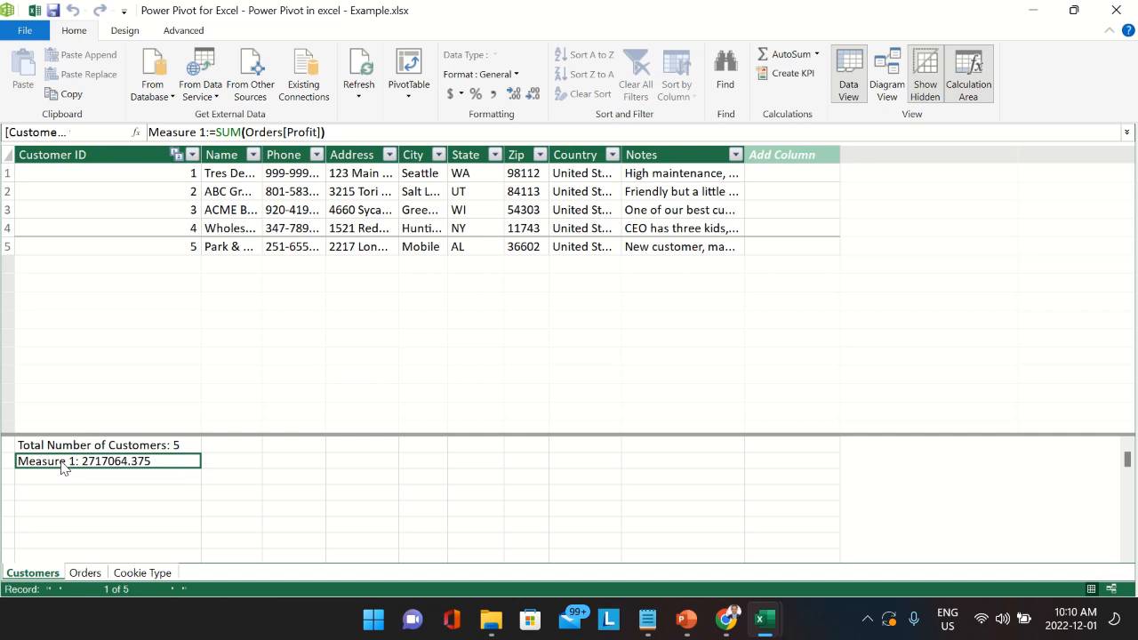
- Try to rename the new profit measure by replacing its name and assignment operator with "Total Profit: ="
click(192, 132)
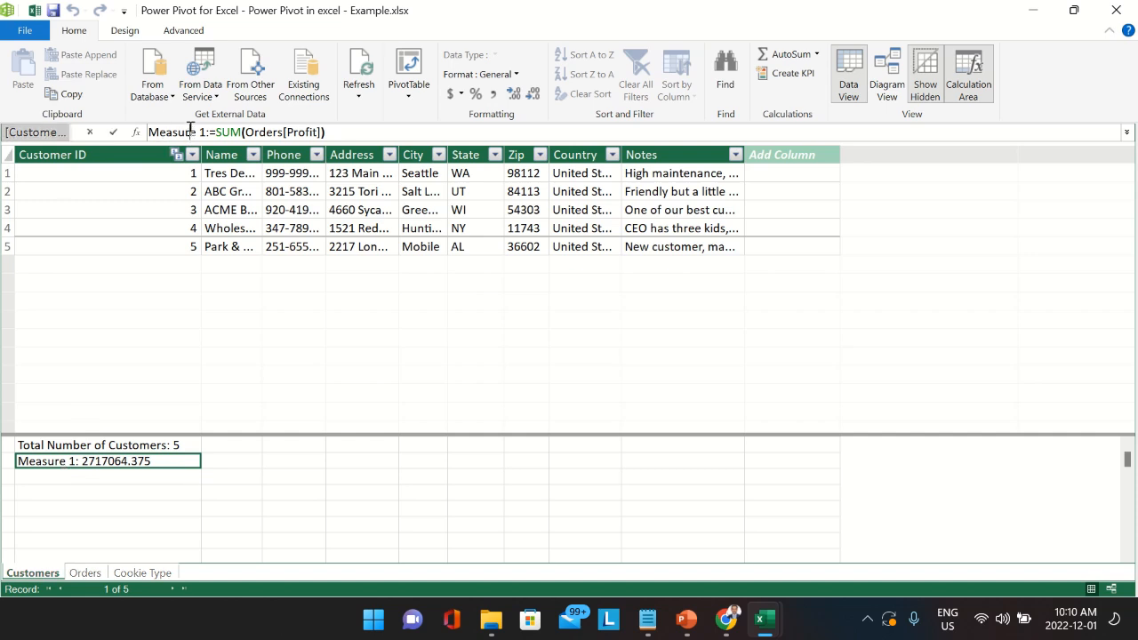
drag(215, 132, 125, 132)
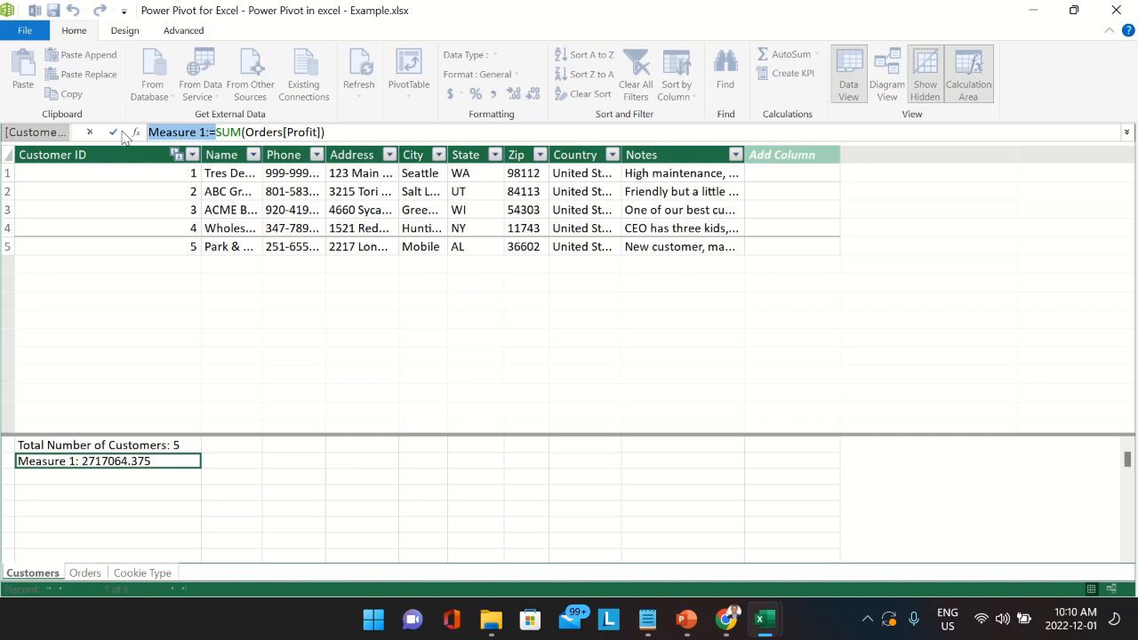
text(Total )
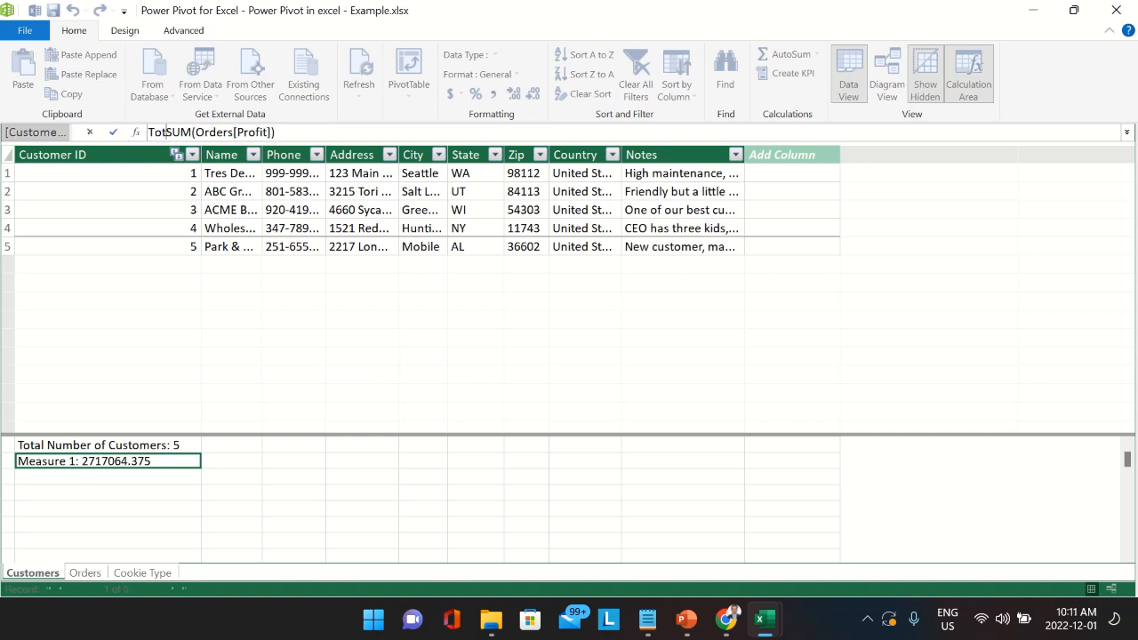
text(Profit)
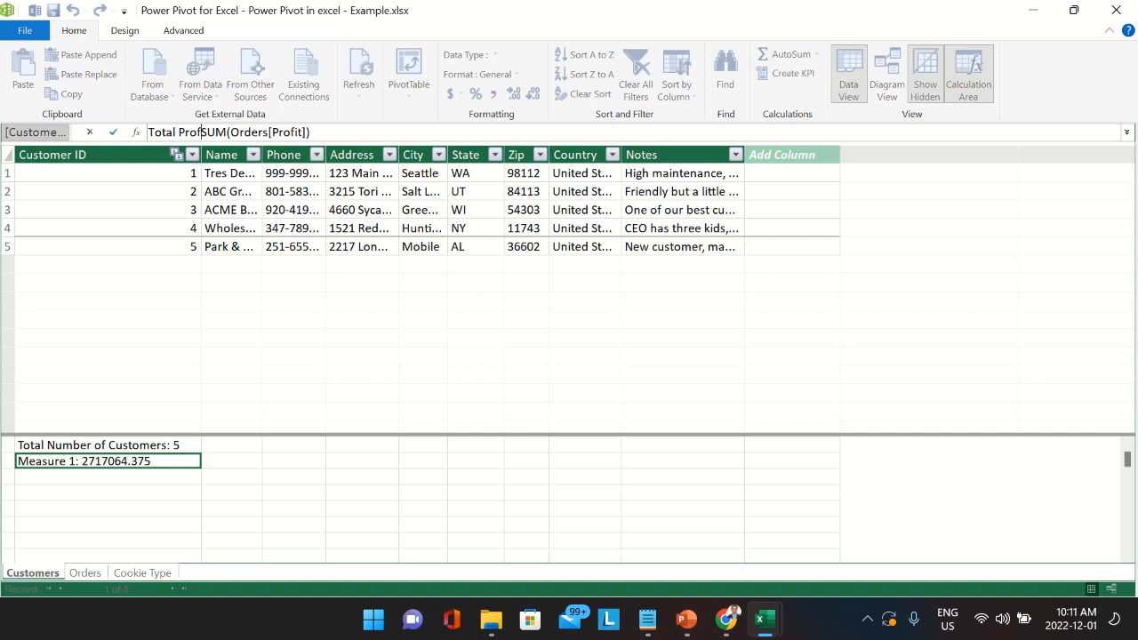
text(:)
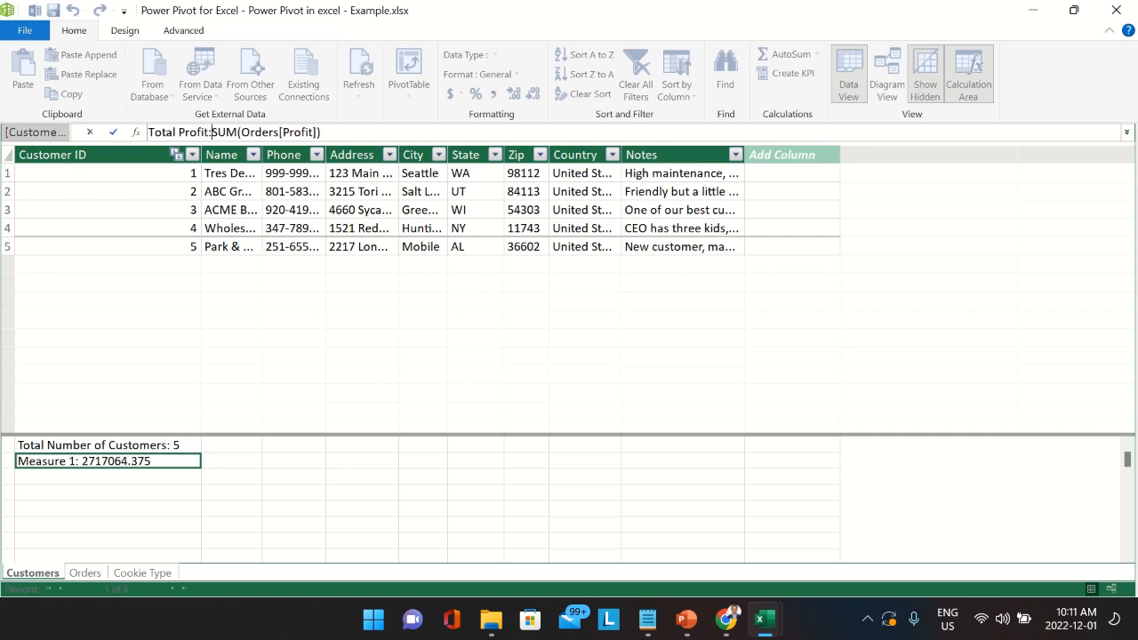
text( =)
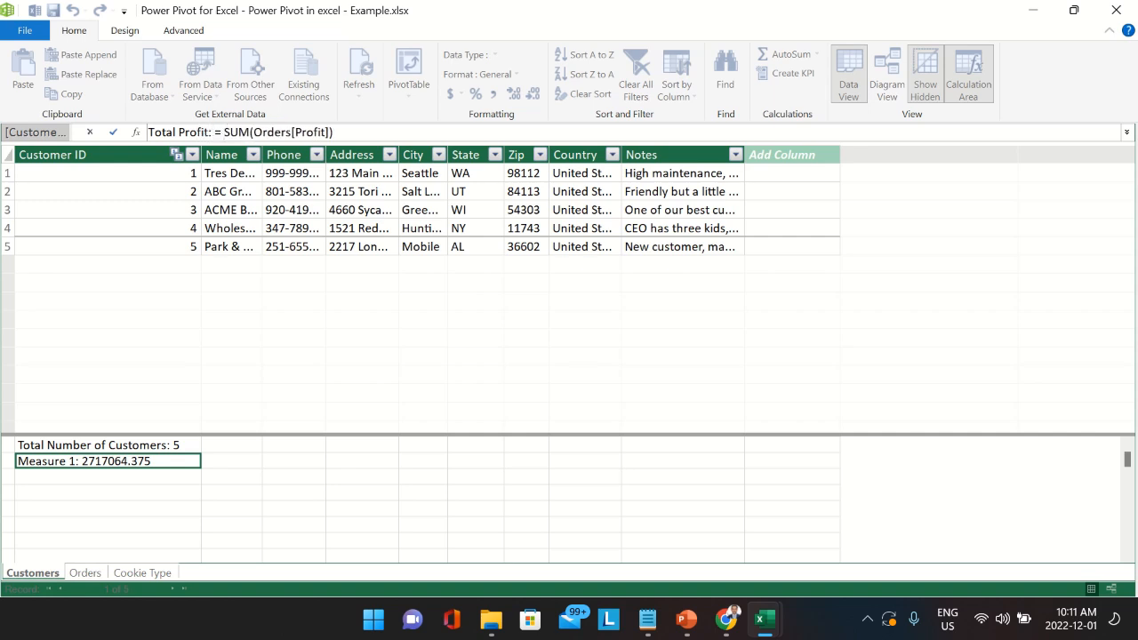
key(BackSpace)
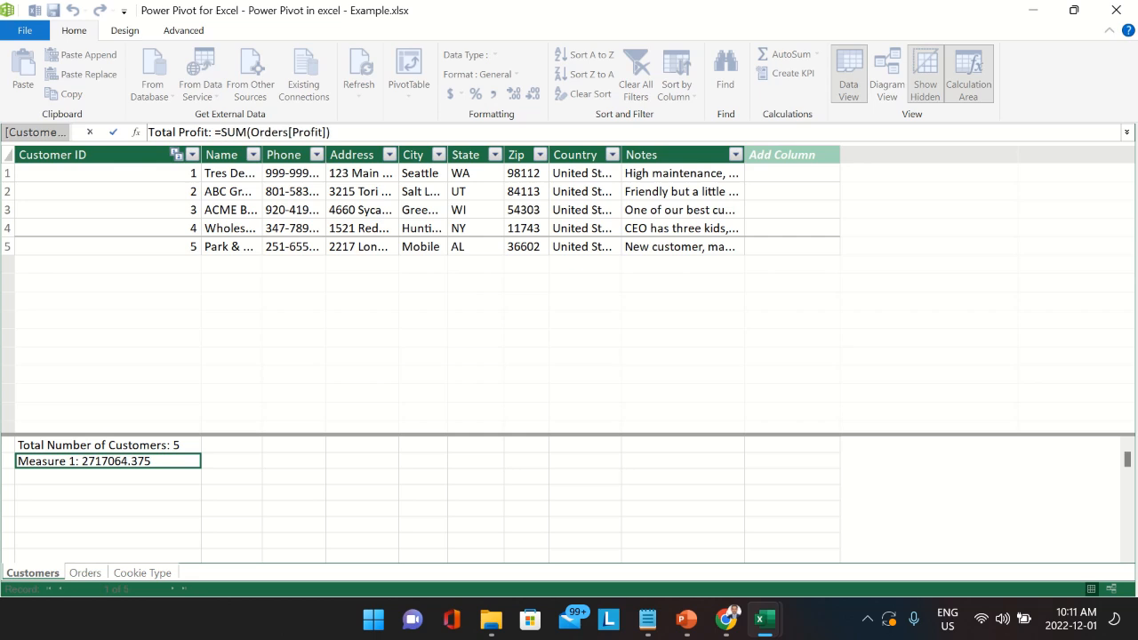
click(114, 131)
key(Return)
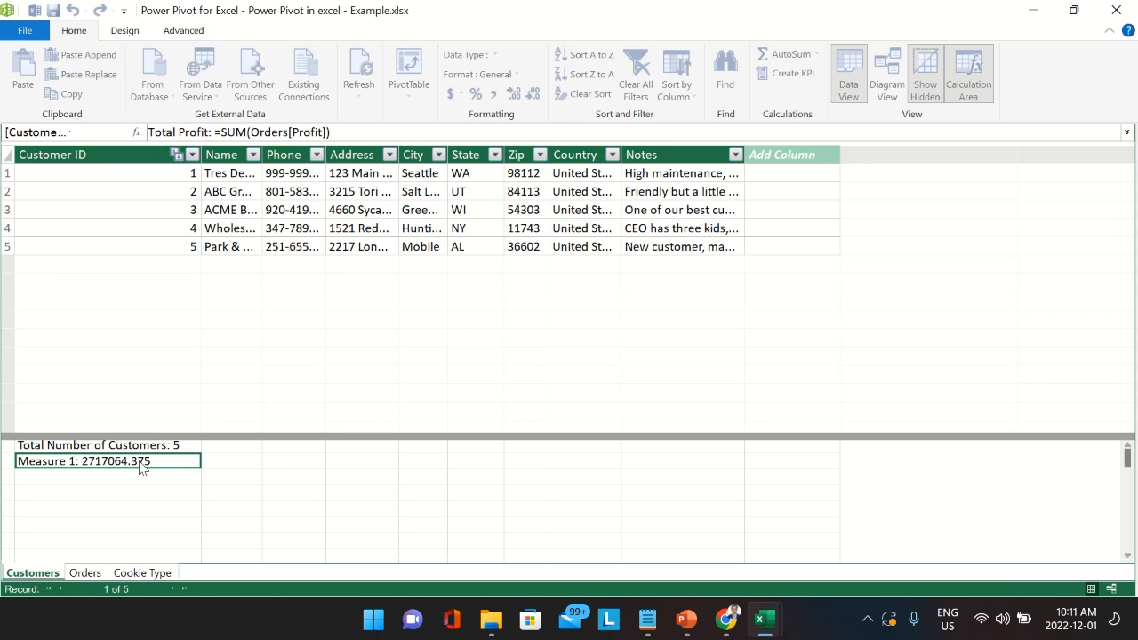
- Try to correct the Total Profit measure by removing the colon between its name and the equals sign
click(80, 494)
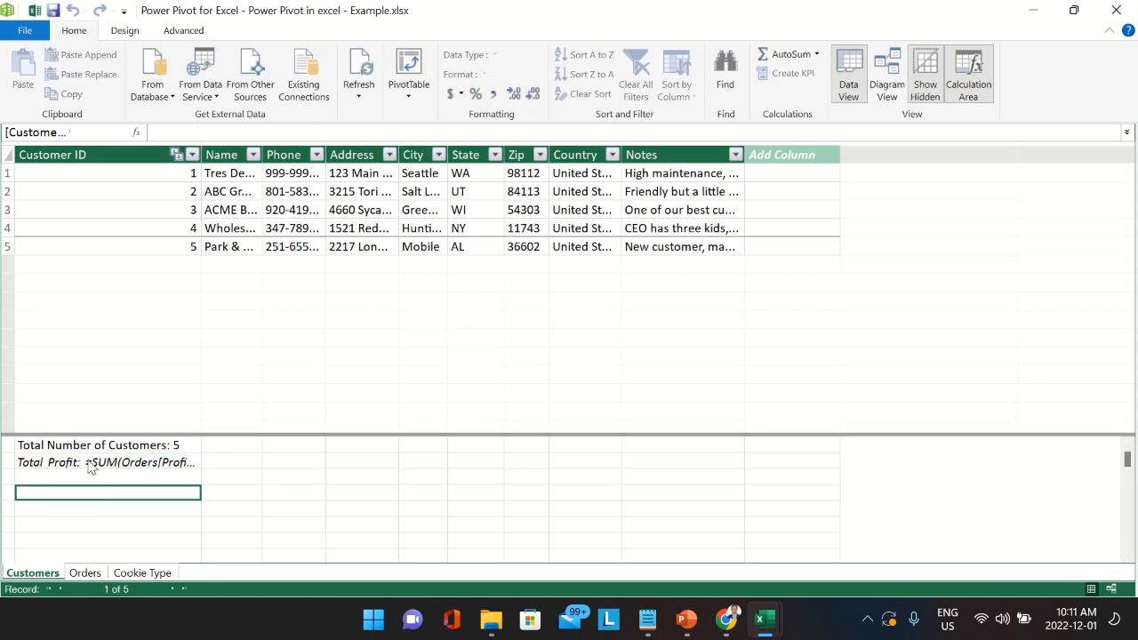
click(90, 464)
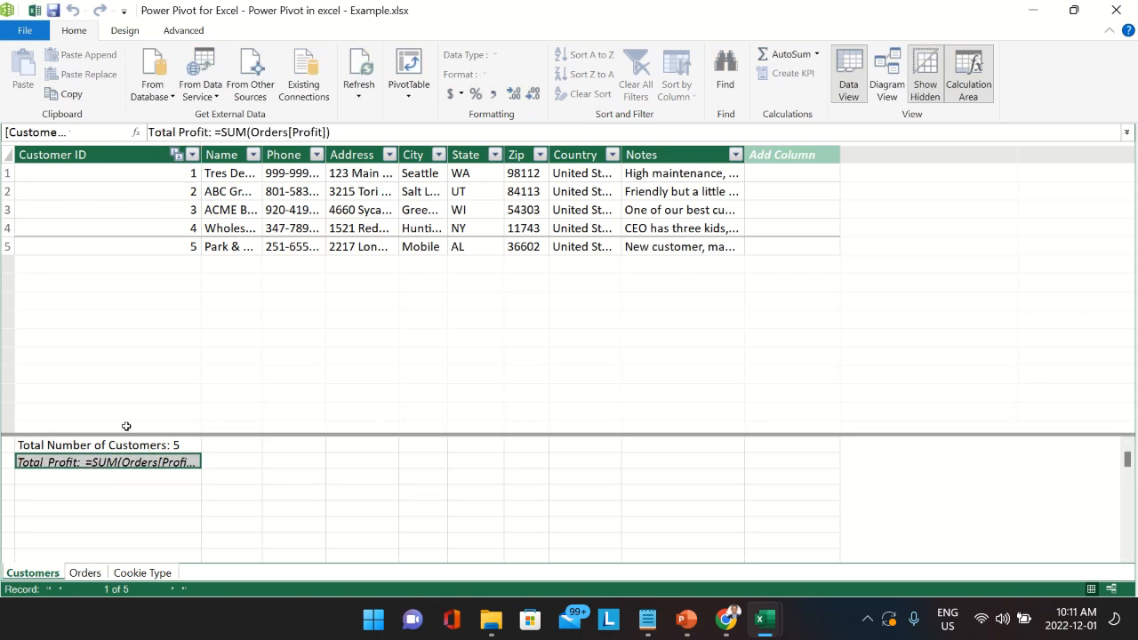
click(210, 132)
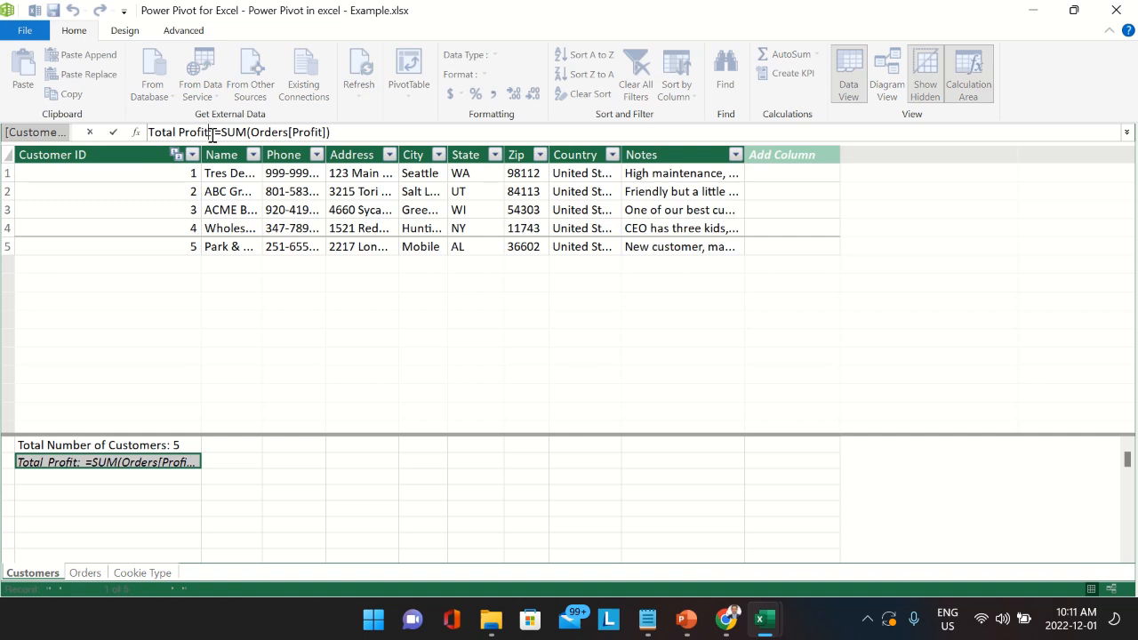
key(BackSpace)
key(BackSpace)
key(BackSpace)
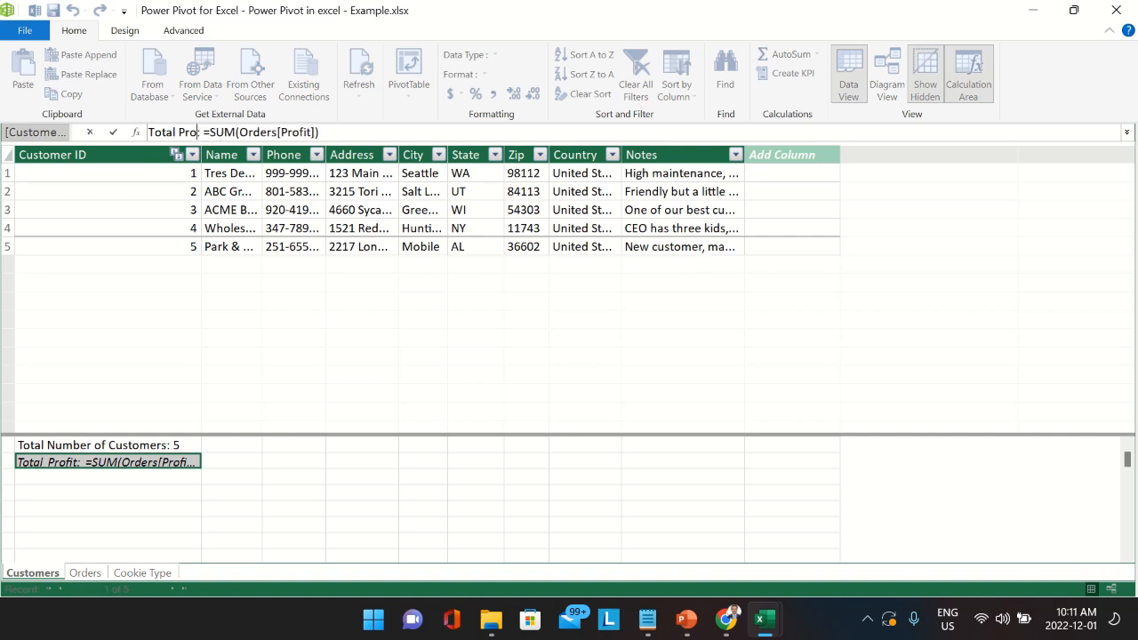
text(it)
key(BackSpace)
key(BackSpace)
text(fit)
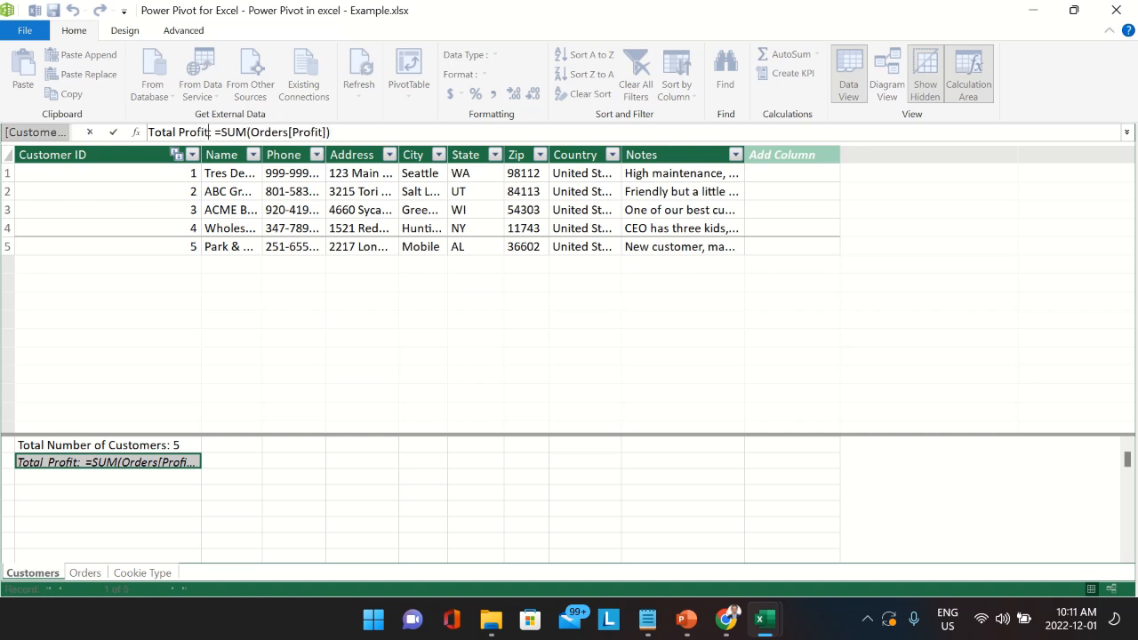
click(214, 133)
key(BackSpace)
key(BackSpace)
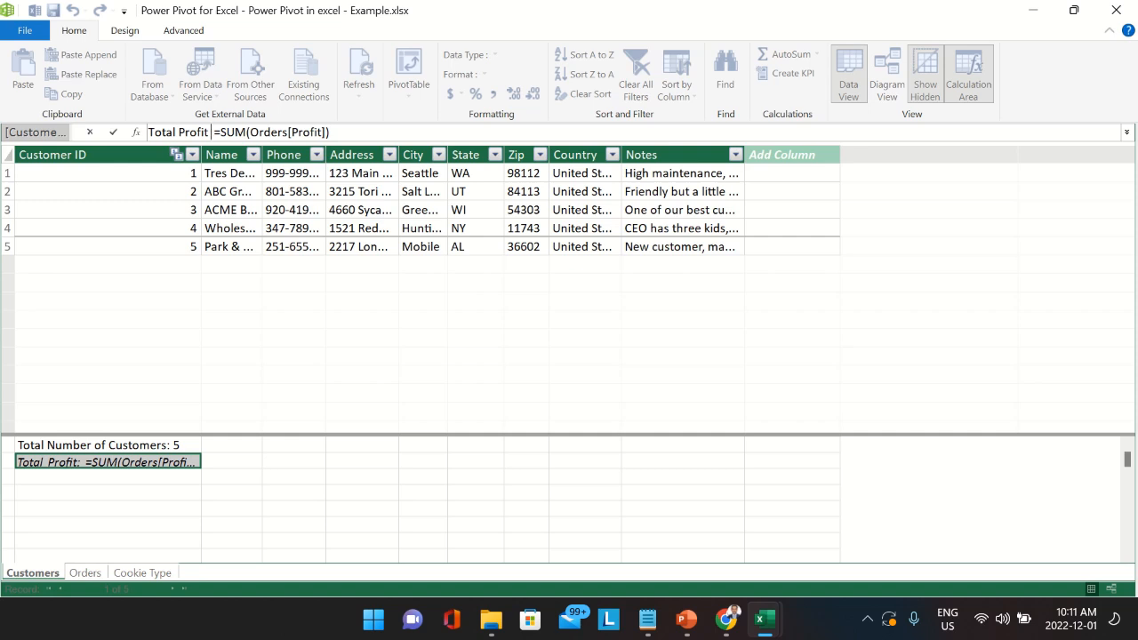
key(Return)
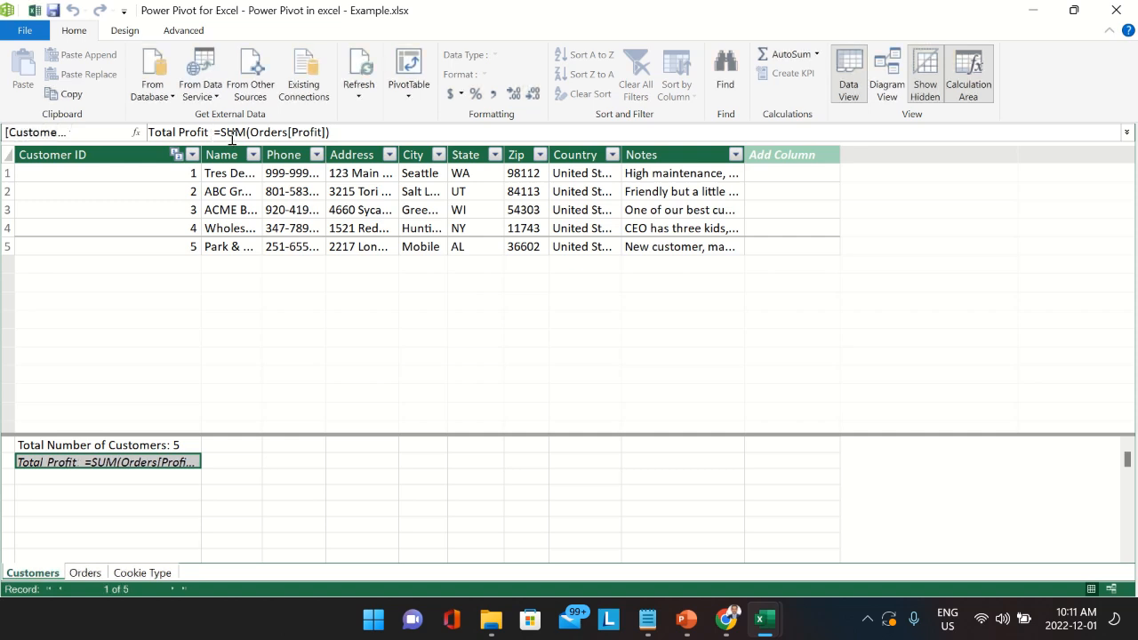
- Remove the name text from the profit measure's entry, leaving only =SUM(Orders[Profit])
click(251, 132)
click(180, 492)
click(177, 463)
click(238, 132)
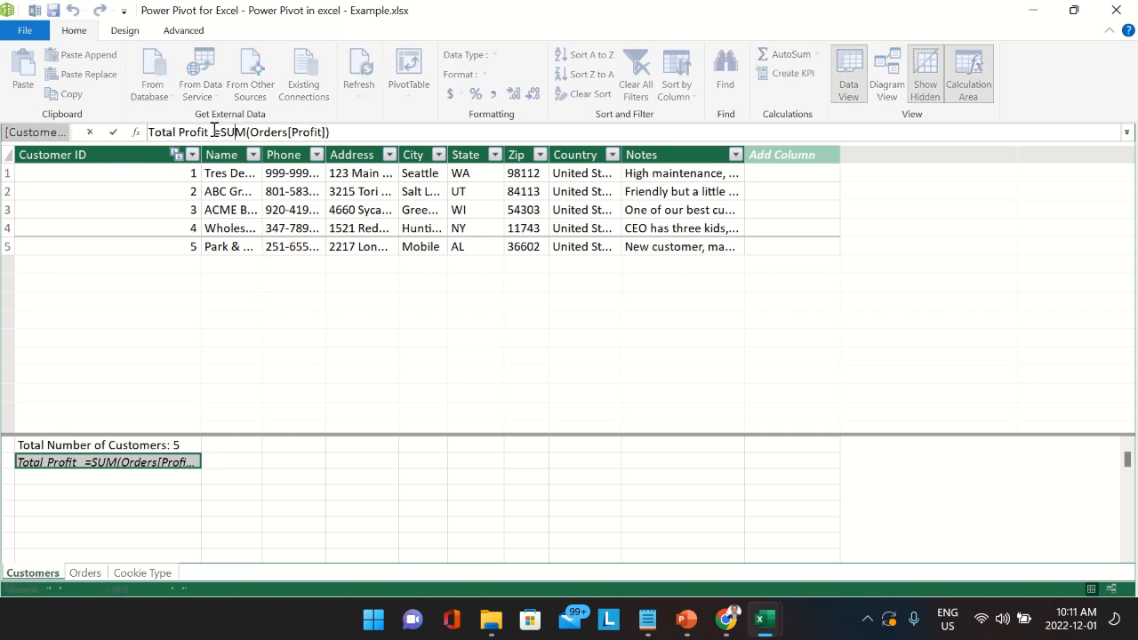
drag(211, 131, 119, 117)
key(BackSpace)
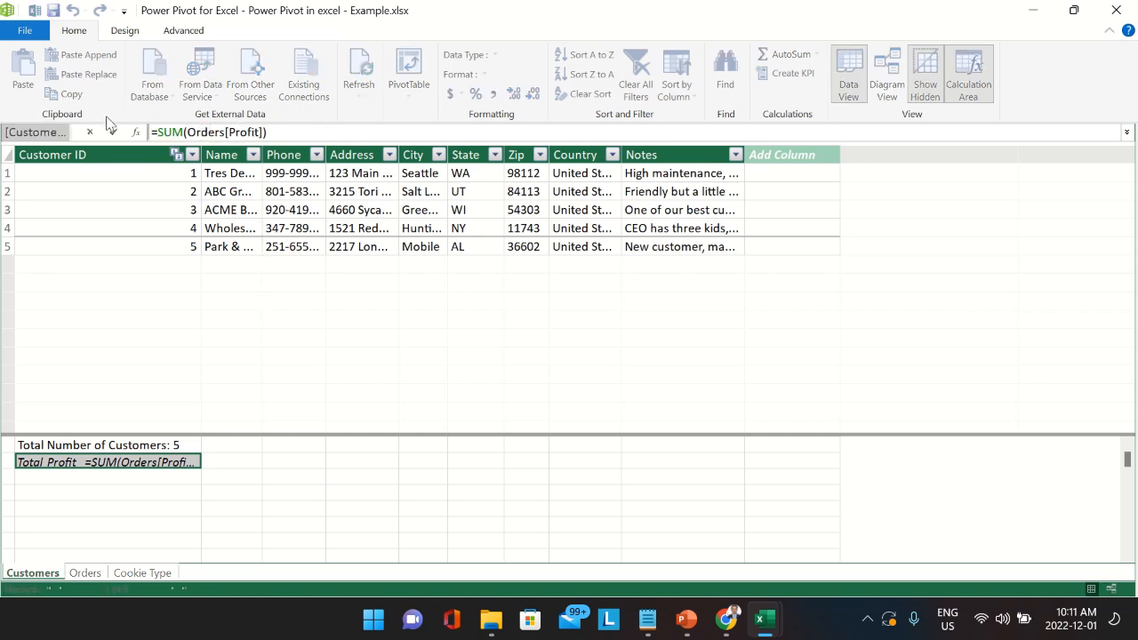
key(Return)
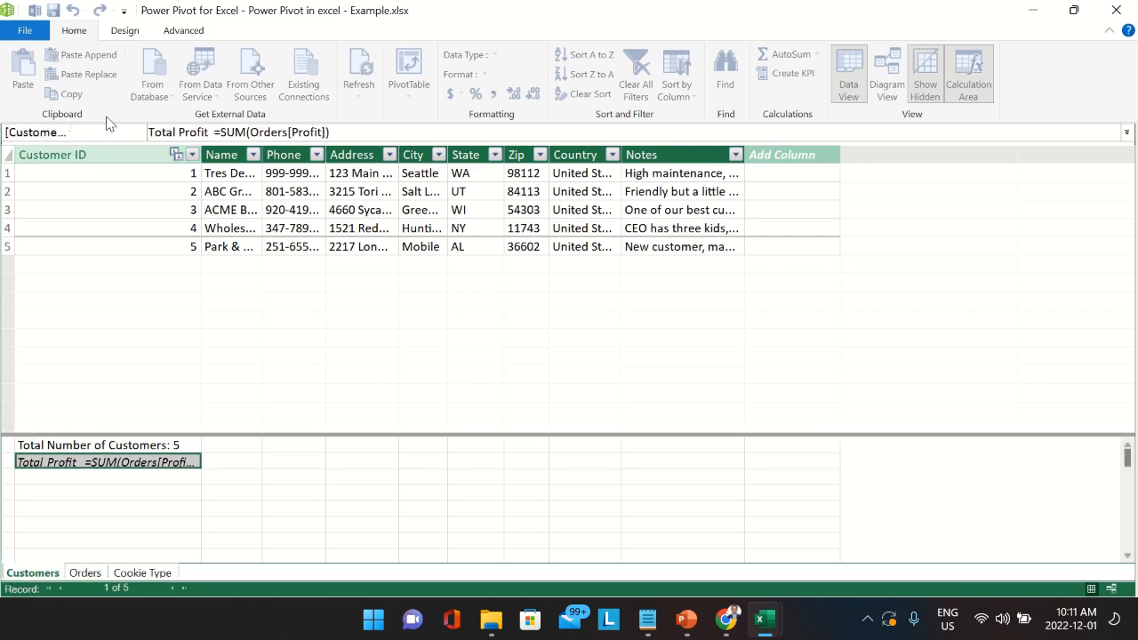
- Rename the profit measure to "Total Profit", keeping := directly before SUM(Orders[Profit])
click(197, 132)
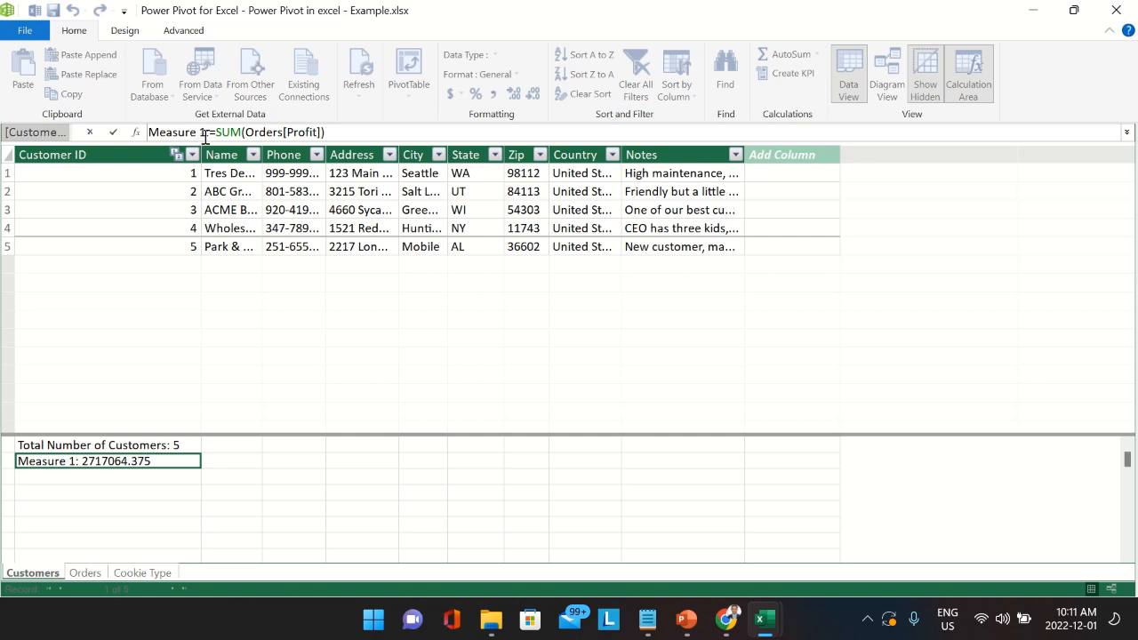
drag(206, 131, 138, 135)
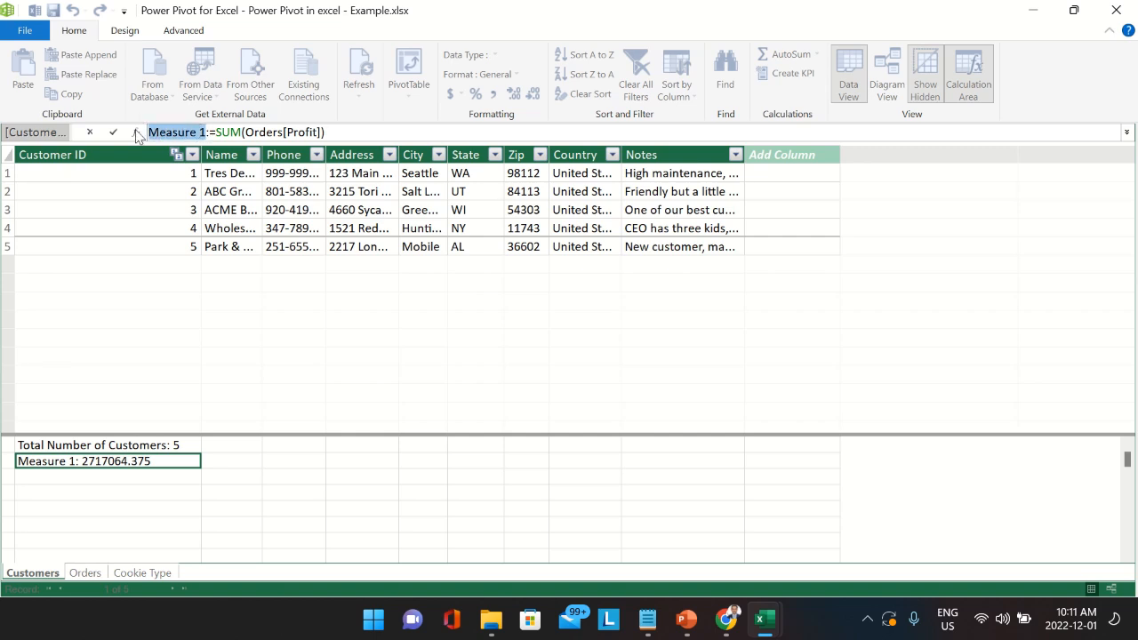
text(Total Profit)
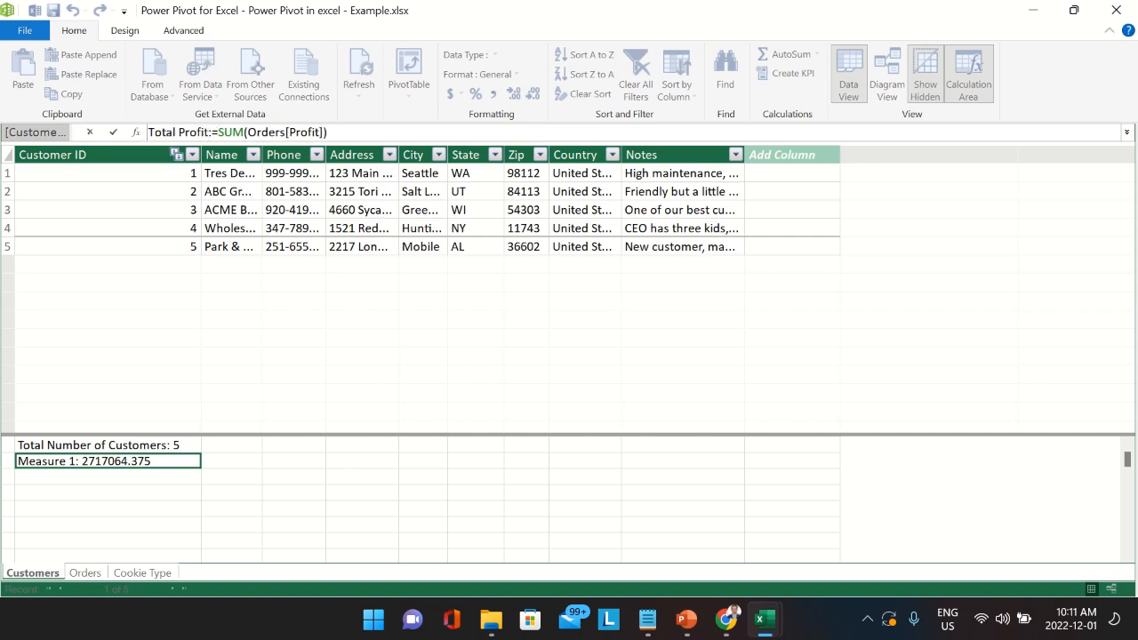
key(Return)
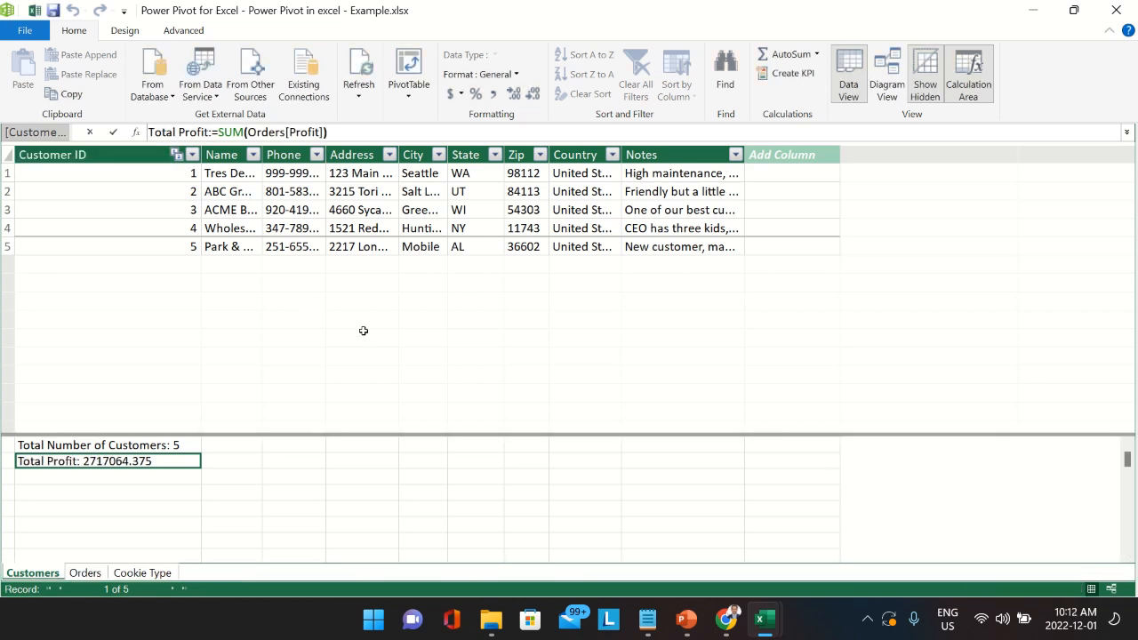
click(210, 133)
drag(210, 133, 218, 133)
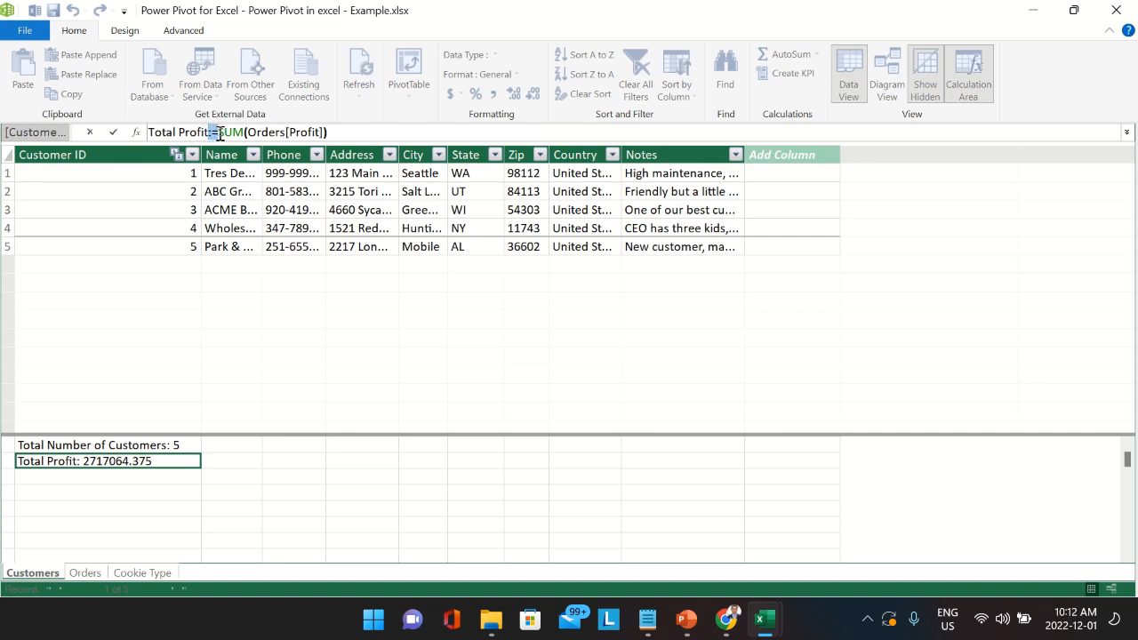
click(204, 133)
- Start a new measure in the calculation area beneath Total Profit, beginning its formula with =[Total Profit]
click(77, 482)
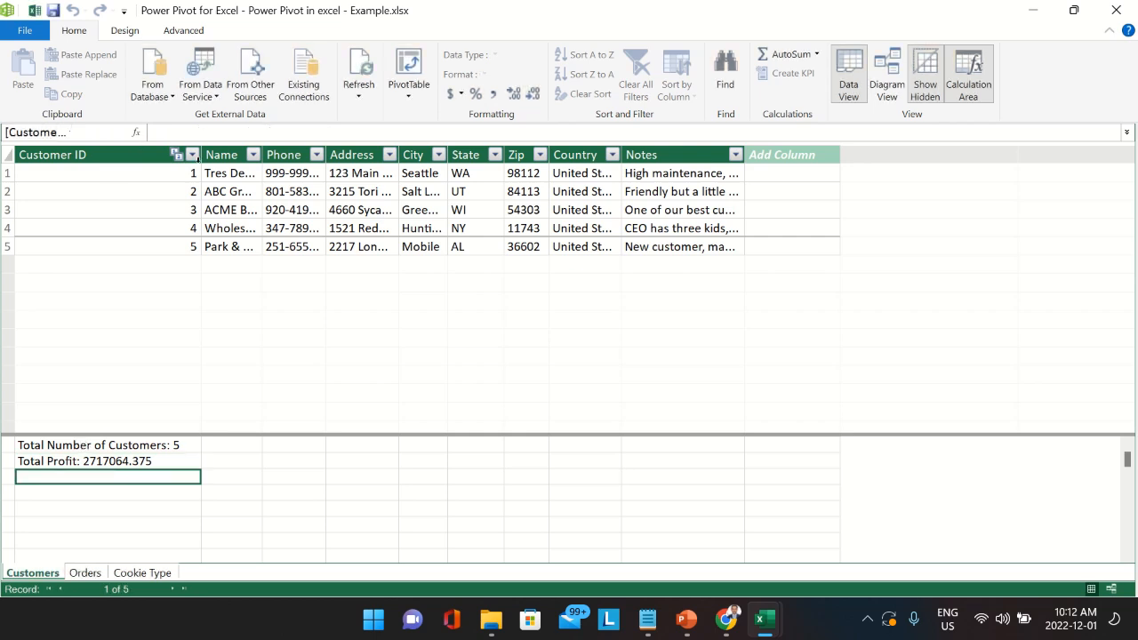
text(=)
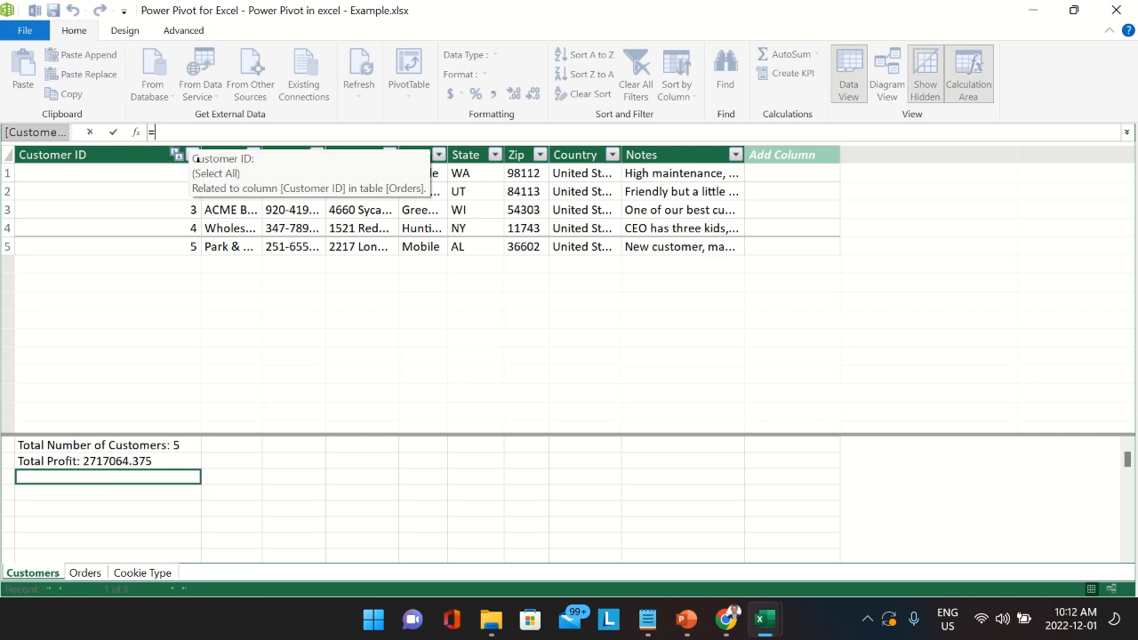
text(pforit)
key(BackSpace)
key(BackSpace)
key(BackSpace)
key(BackSpace)
key(BackSpace)
text(o)
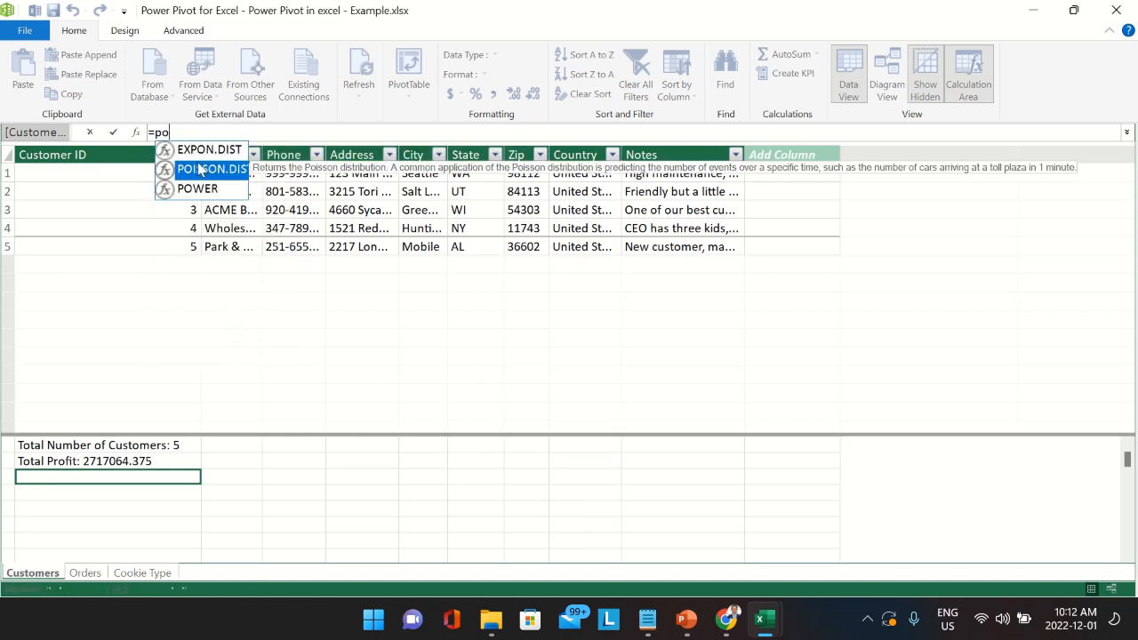
key(BackSpace)
text(ro)
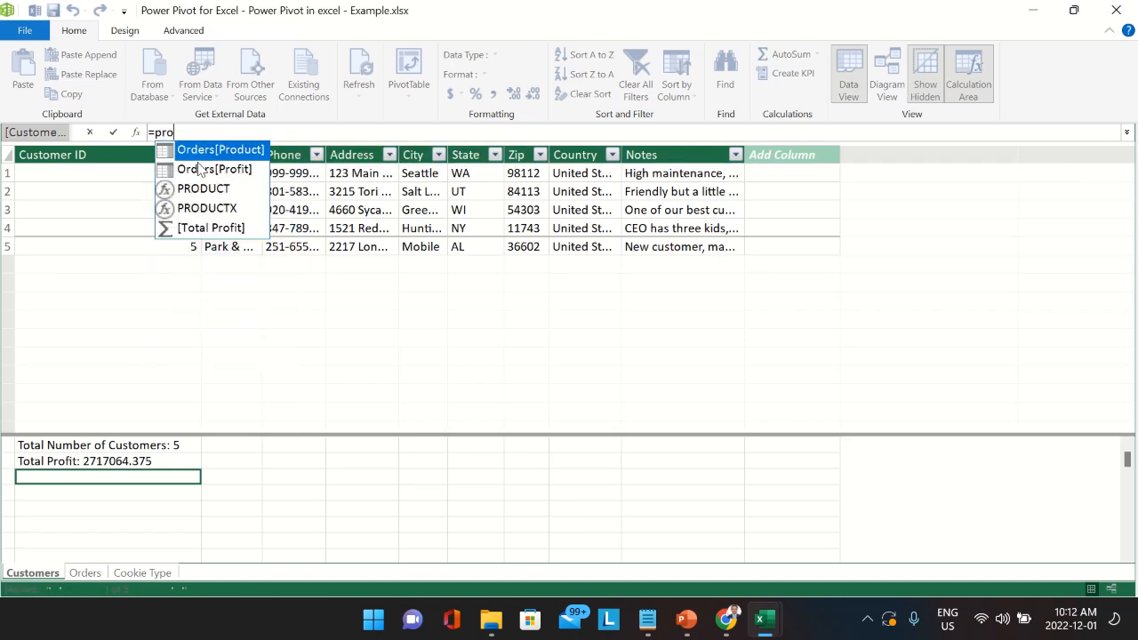
click(227, 235)
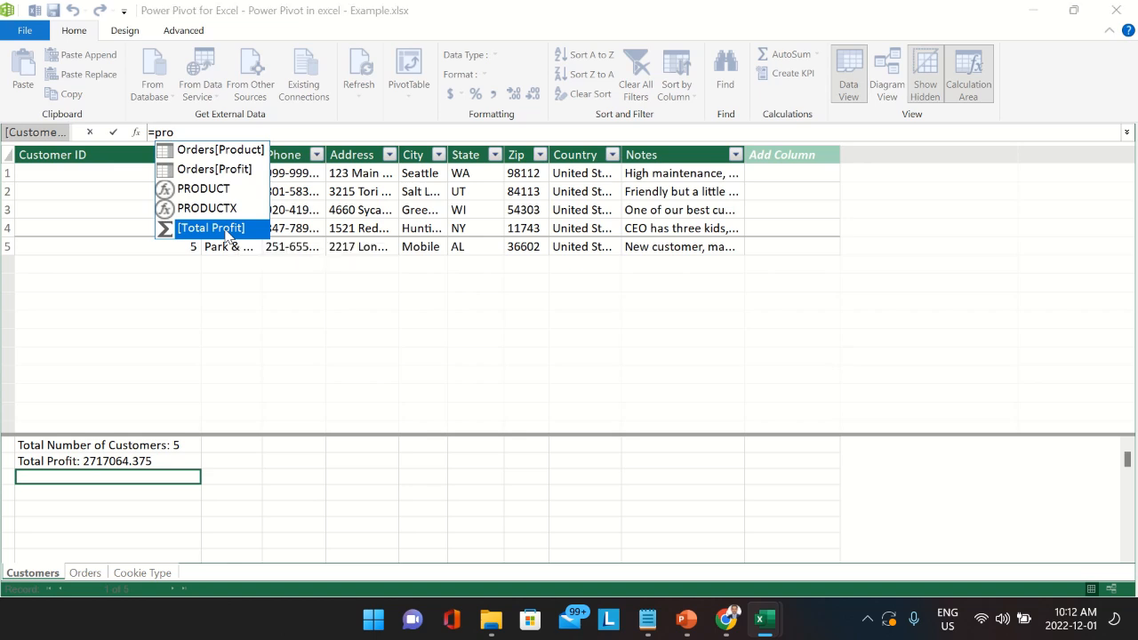
double_click(225, 229)
- Complete the measure formula by dividing by [Total Number of Customers]
text(/)
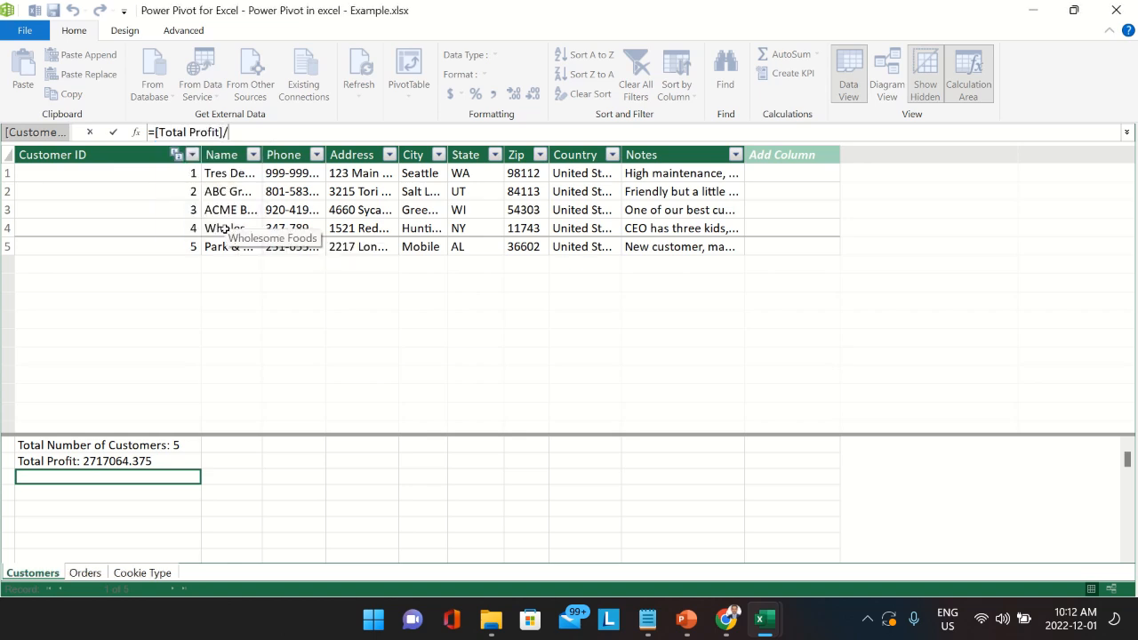
text(n)
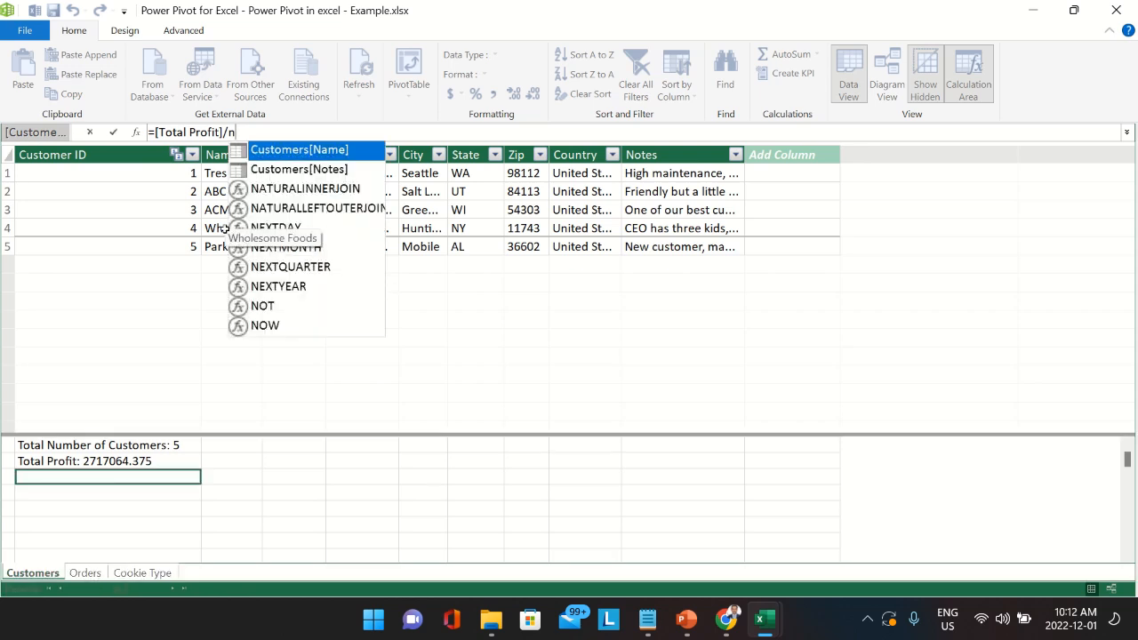
text(umb)
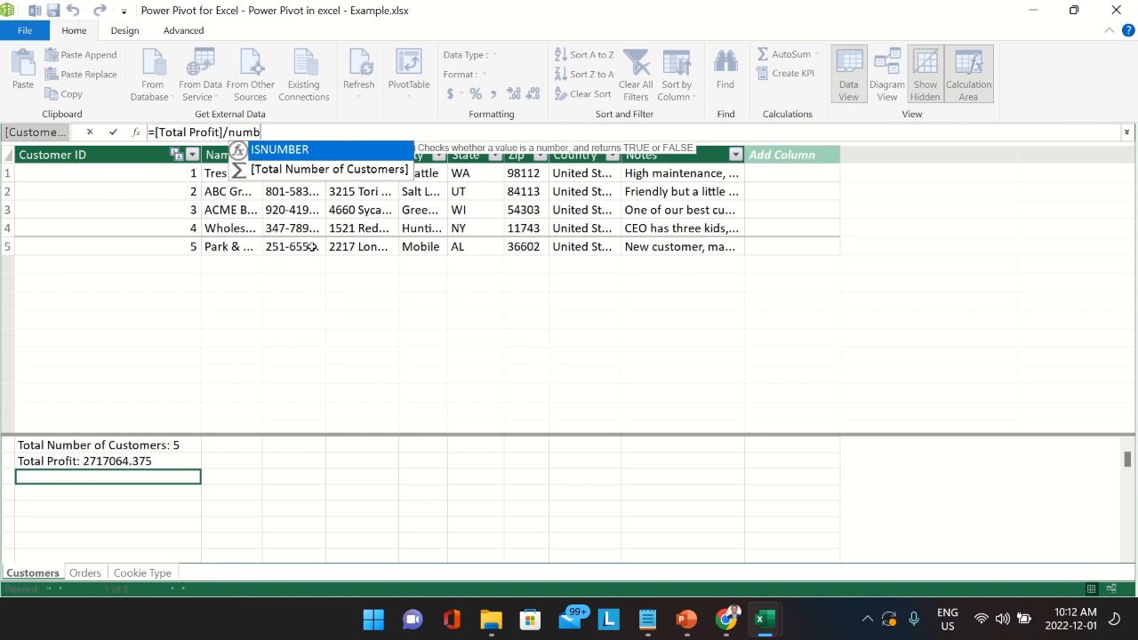
double_click(319, 170)
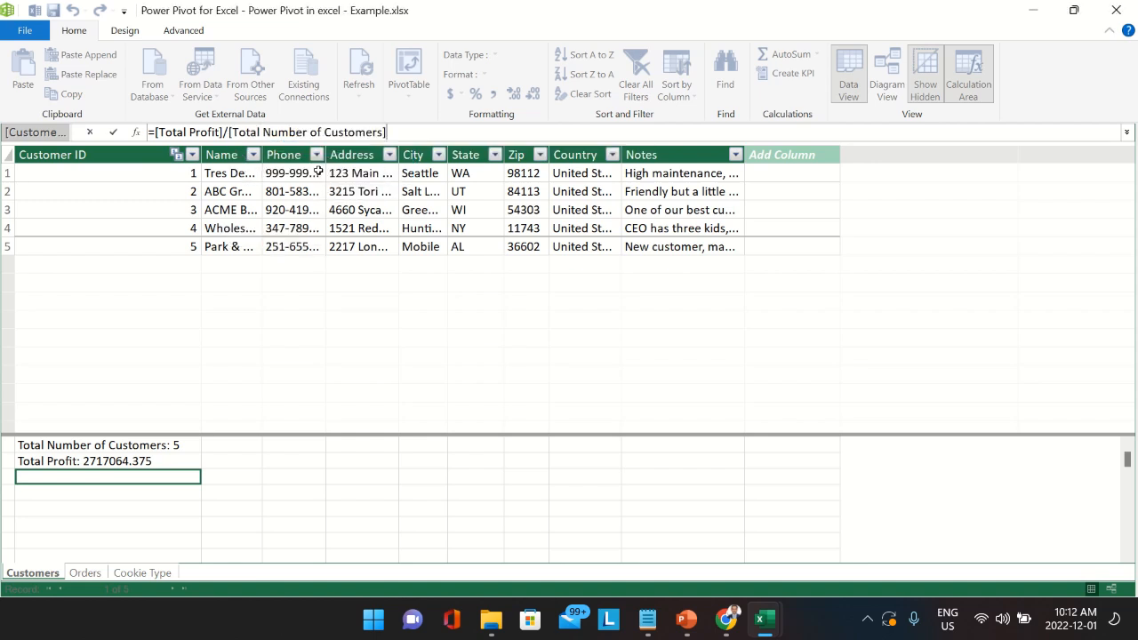
key(Return)
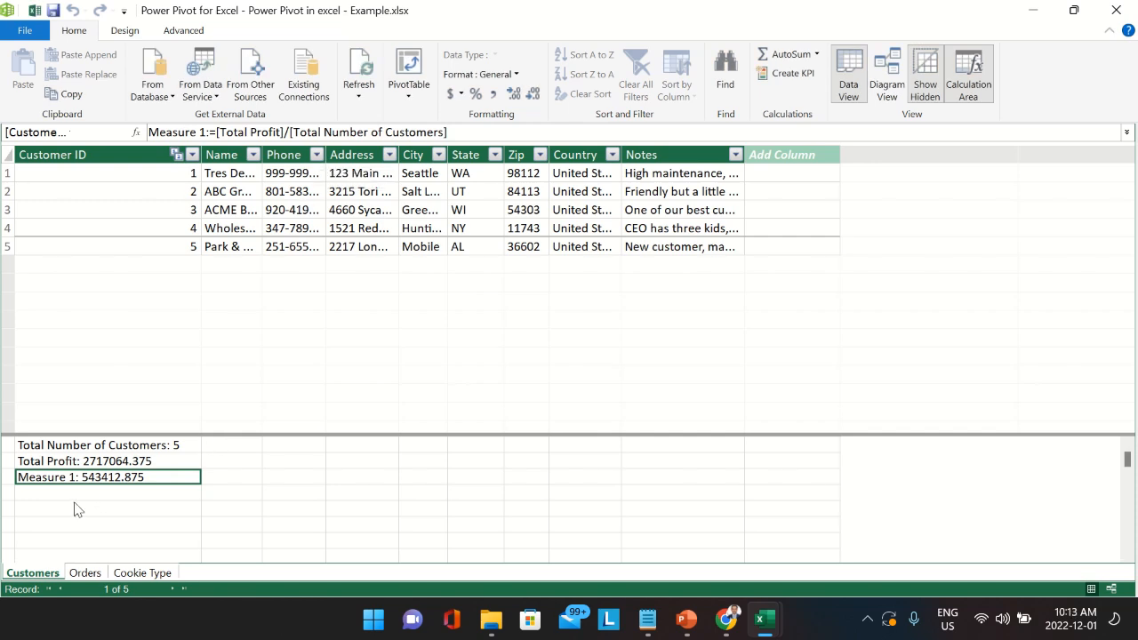
- Rename the new profit-per-customer measure to "Average Profit", keeping := directly before its formula
click(188, 133)
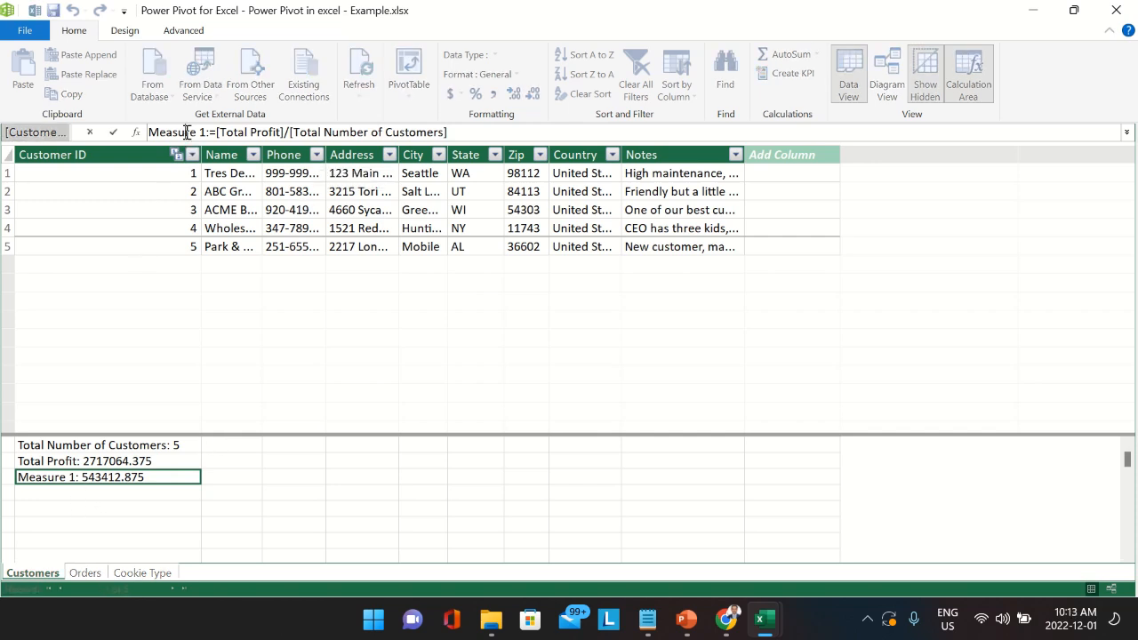
key(BackSpace)
key(BackSpace)
key(BackSpace)
key(BackSpace)
key(BackSpace)
key(BackSpace)
key(BackSpace)
key(BackSpace)
key(BackSpace)
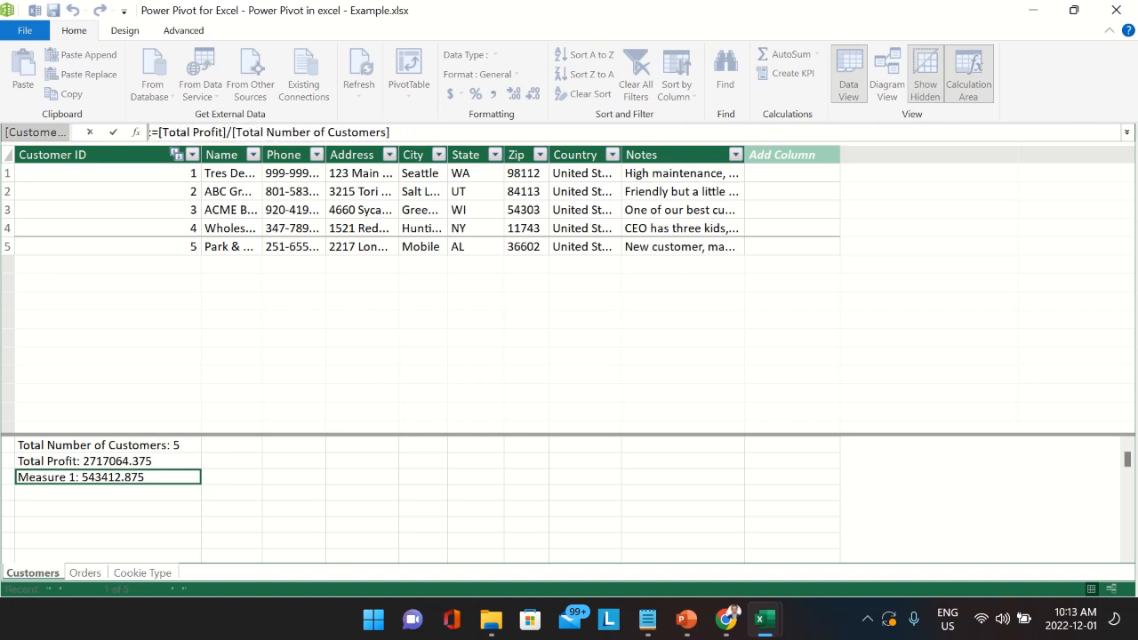
text(Average )
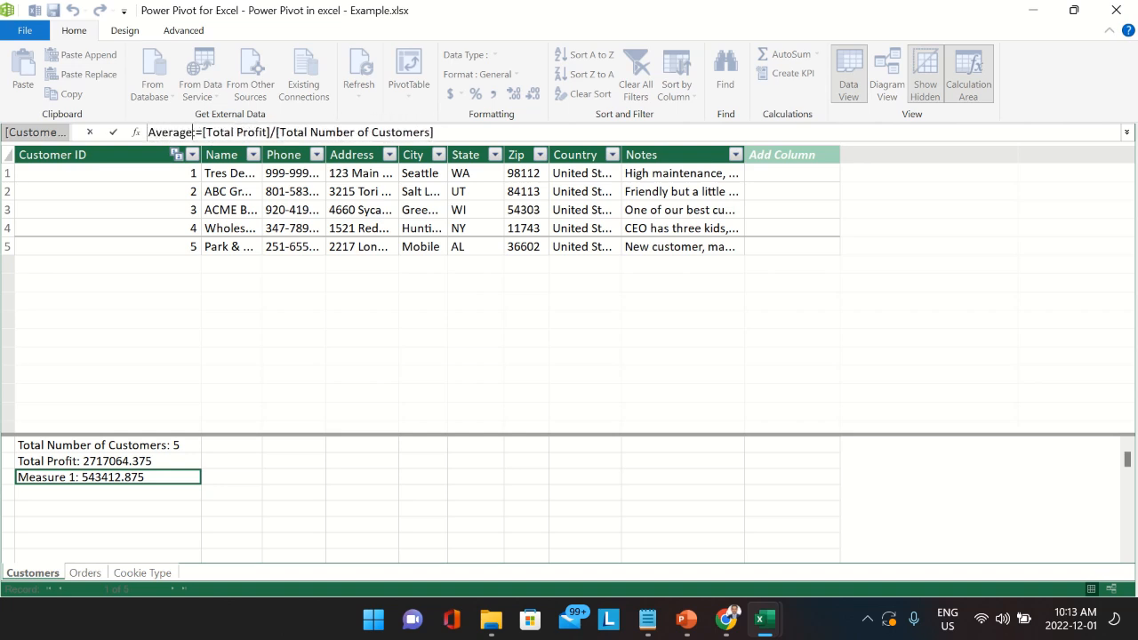
text(Profit)
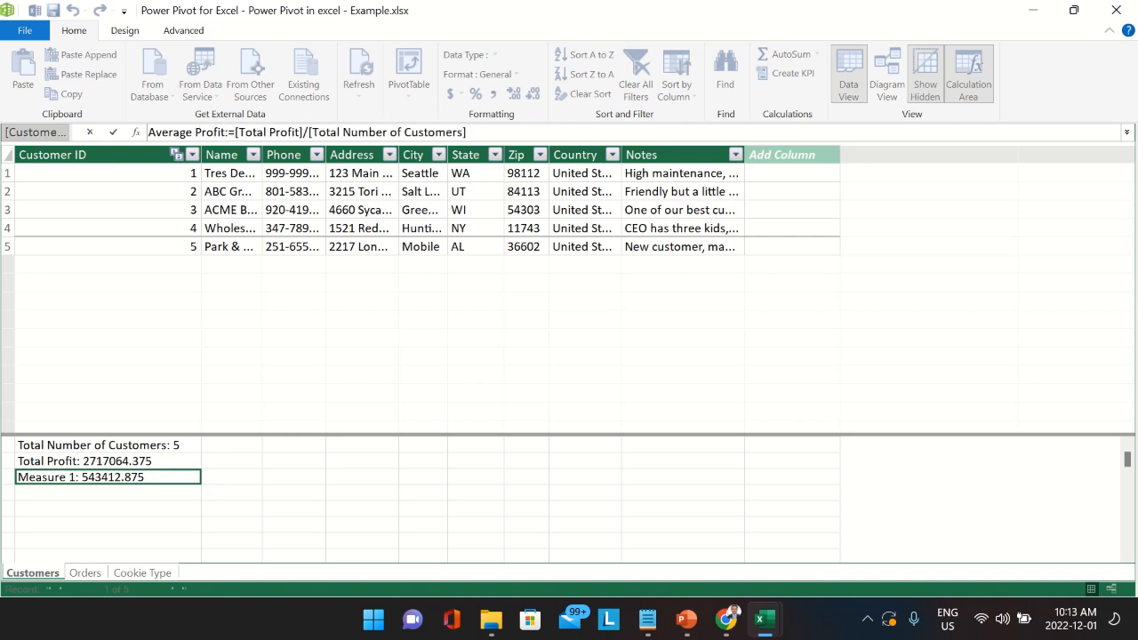
key(Return)
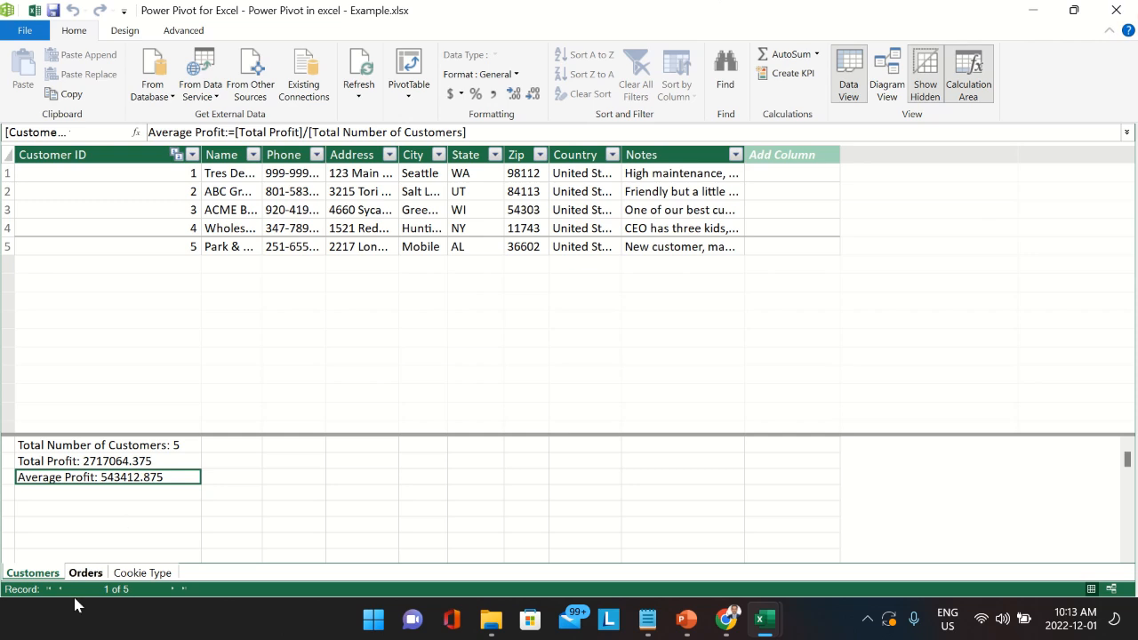
- Close the Power Pivot window and return to the workbook
click(1122, 10)
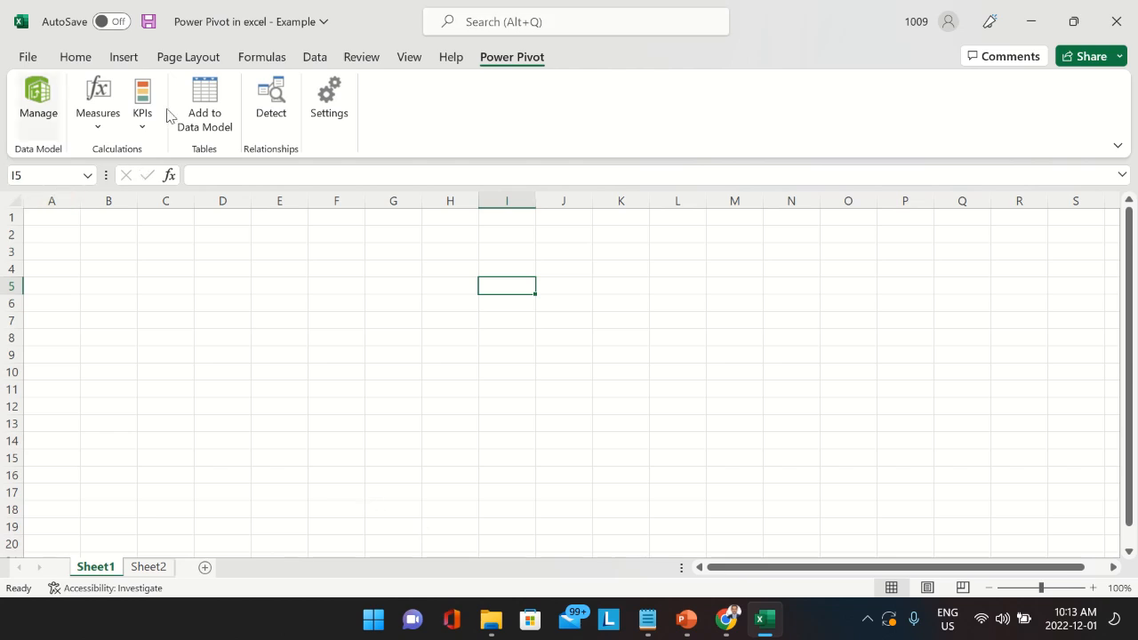
mouse_move(526, 4)
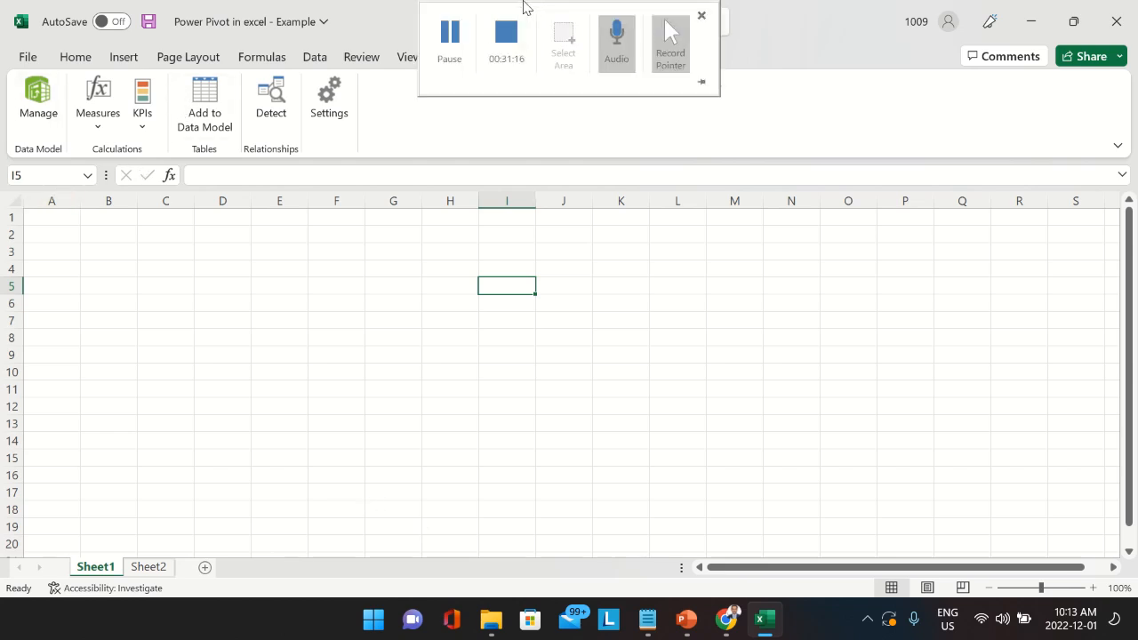
click(447, 53)
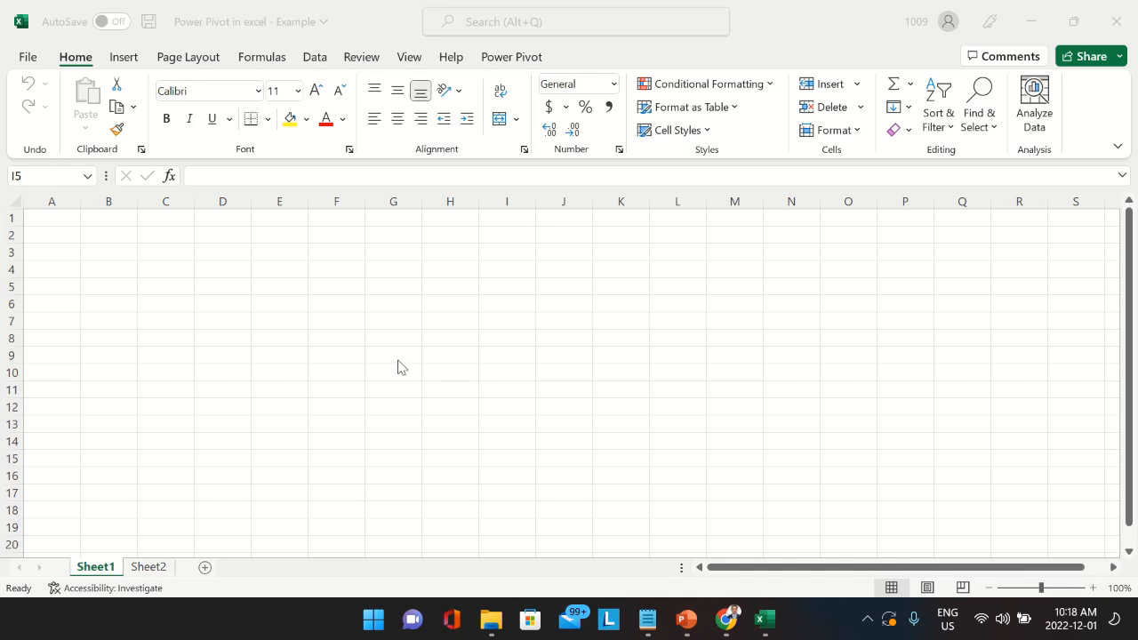
- Insert a PivotTable from the data model on a new worksheet
click(126, 59)
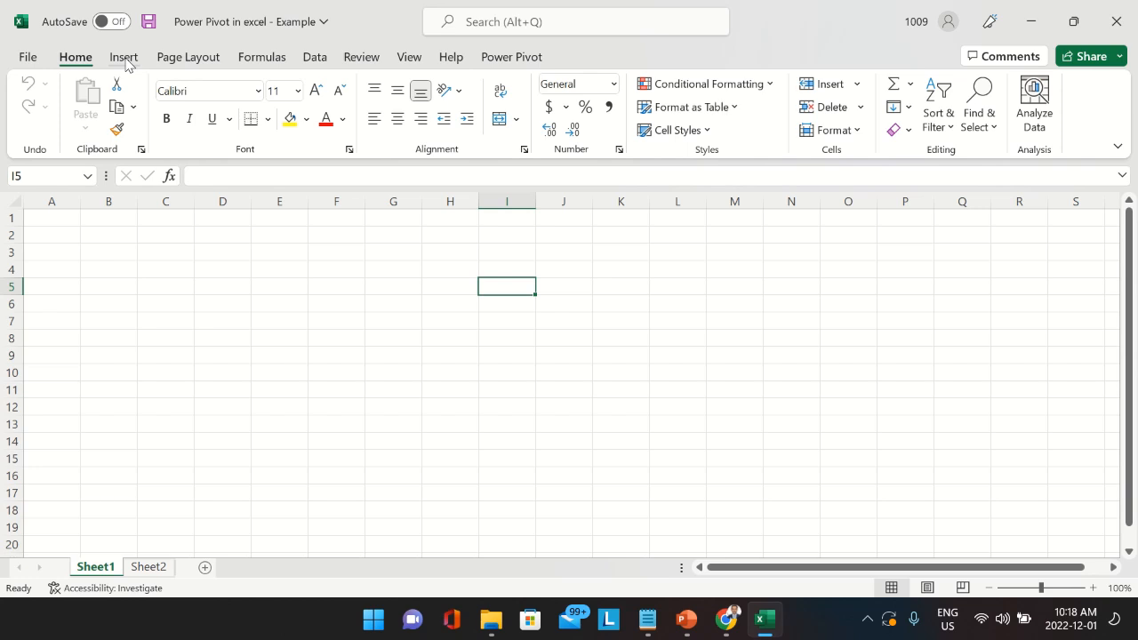
click(125, 59)
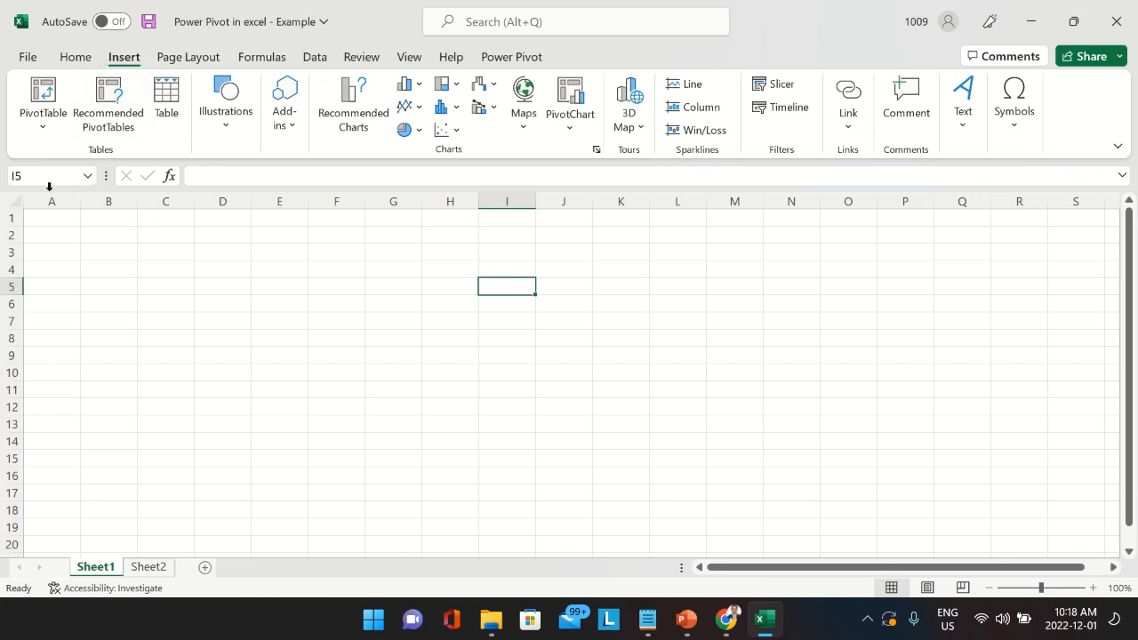
click(47, 123)
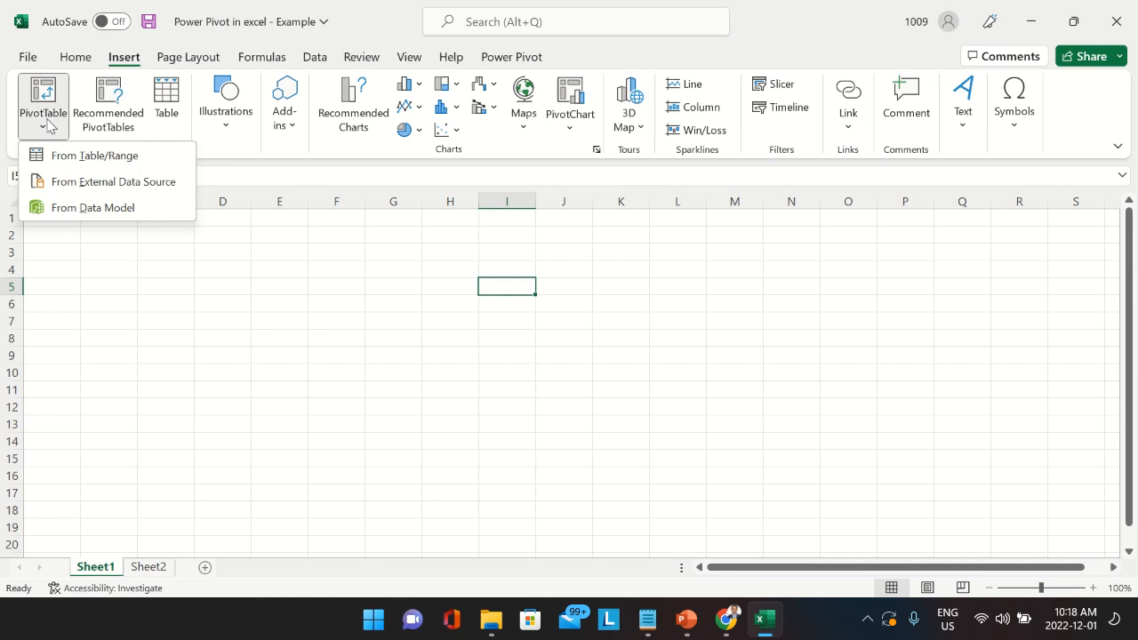
click(88, 211)
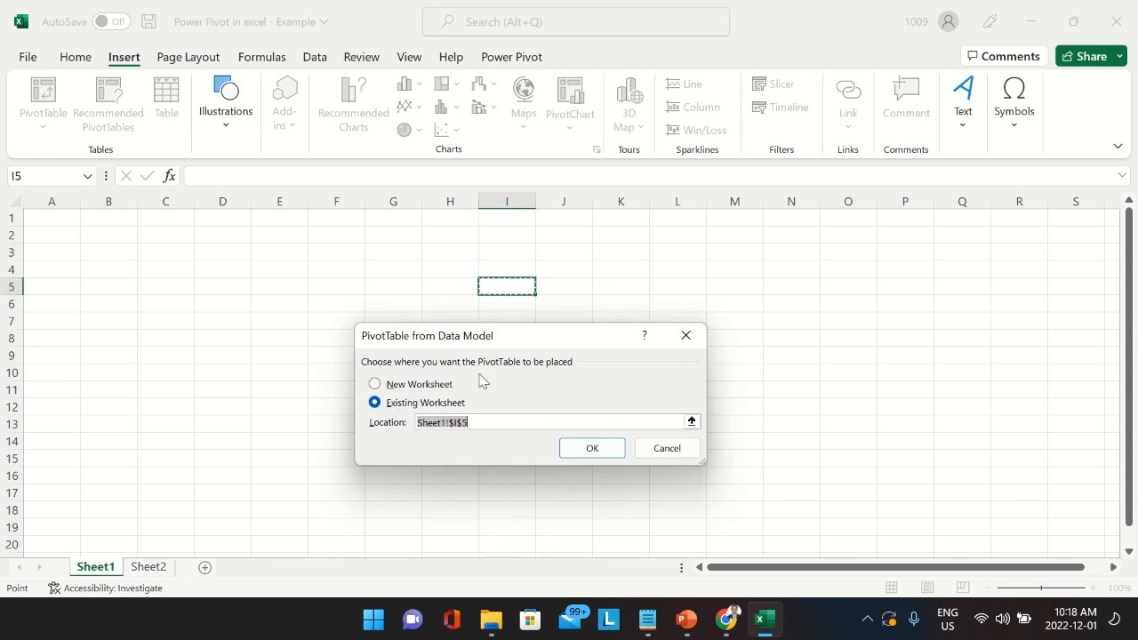
click(375, 385)
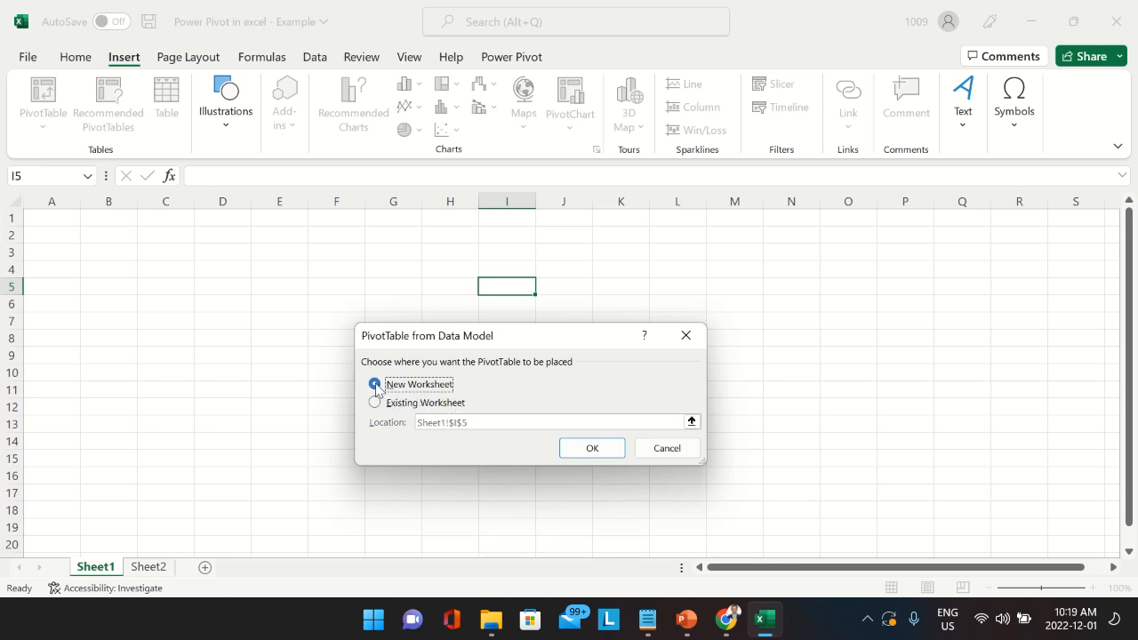
click(591, 449)
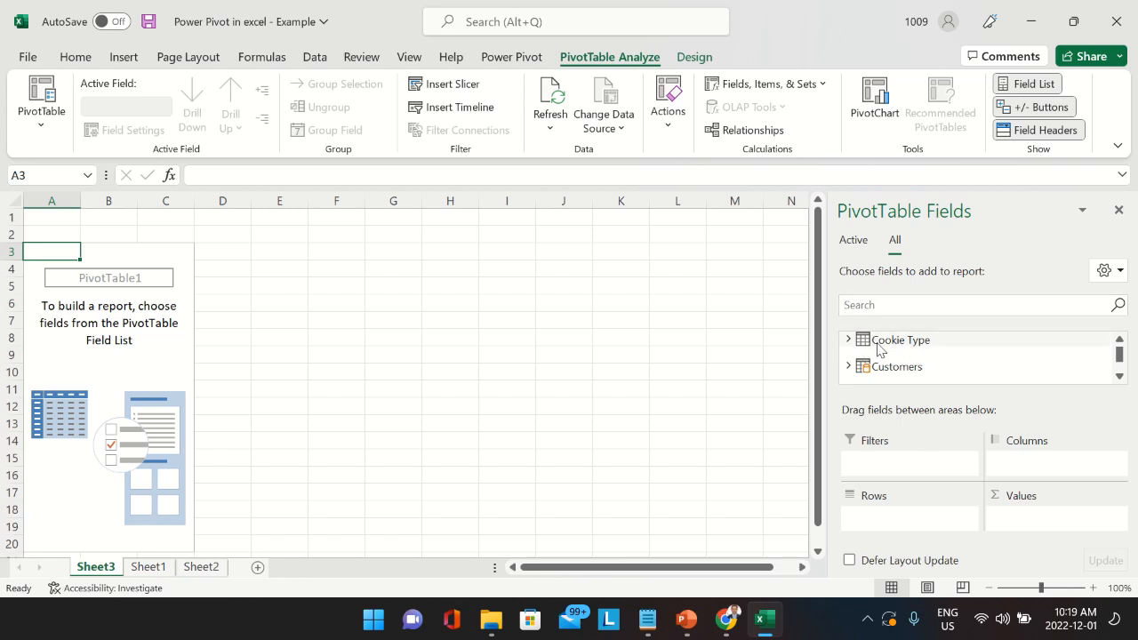
- Add the Customers table's Name field to the PivotTable rows
scroll(888, 347, down, 1)
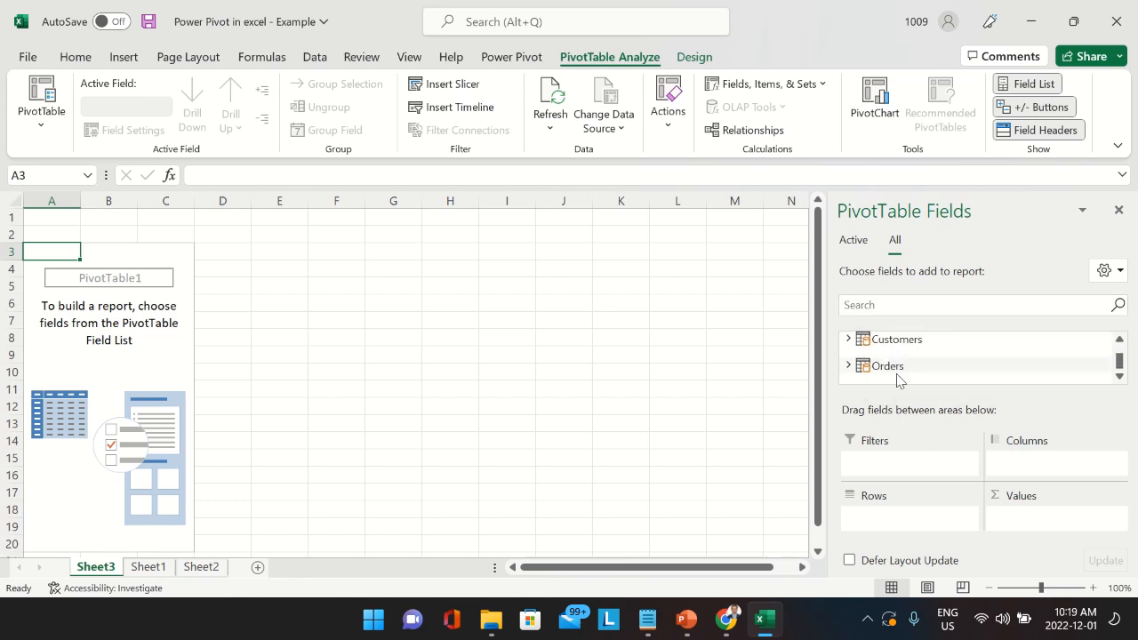
click(849, 340)
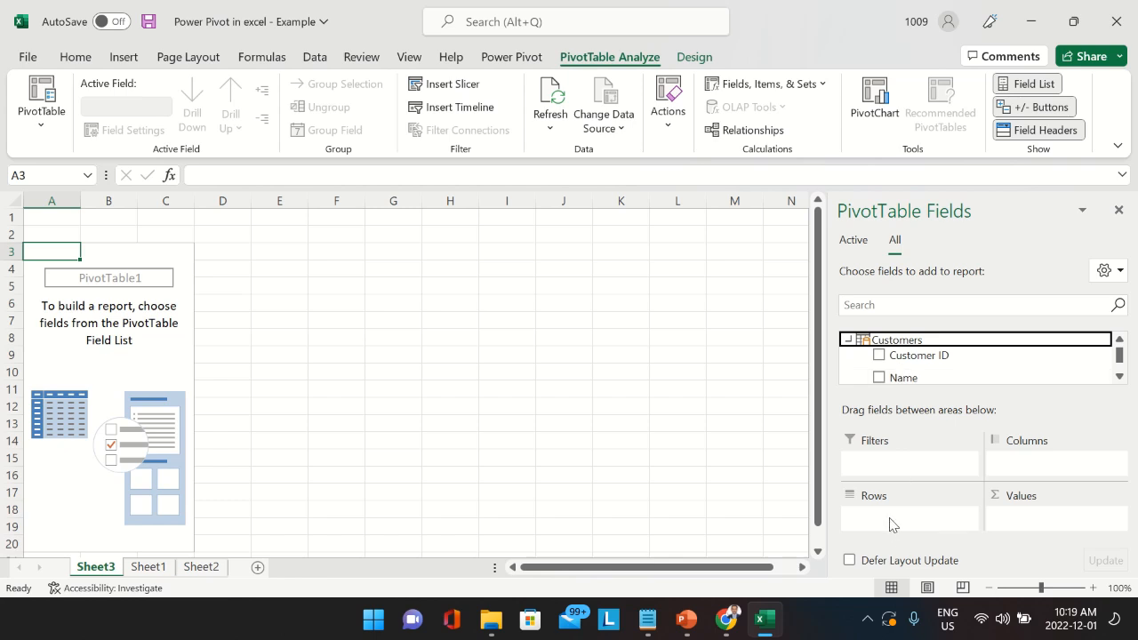
click(878, 378)
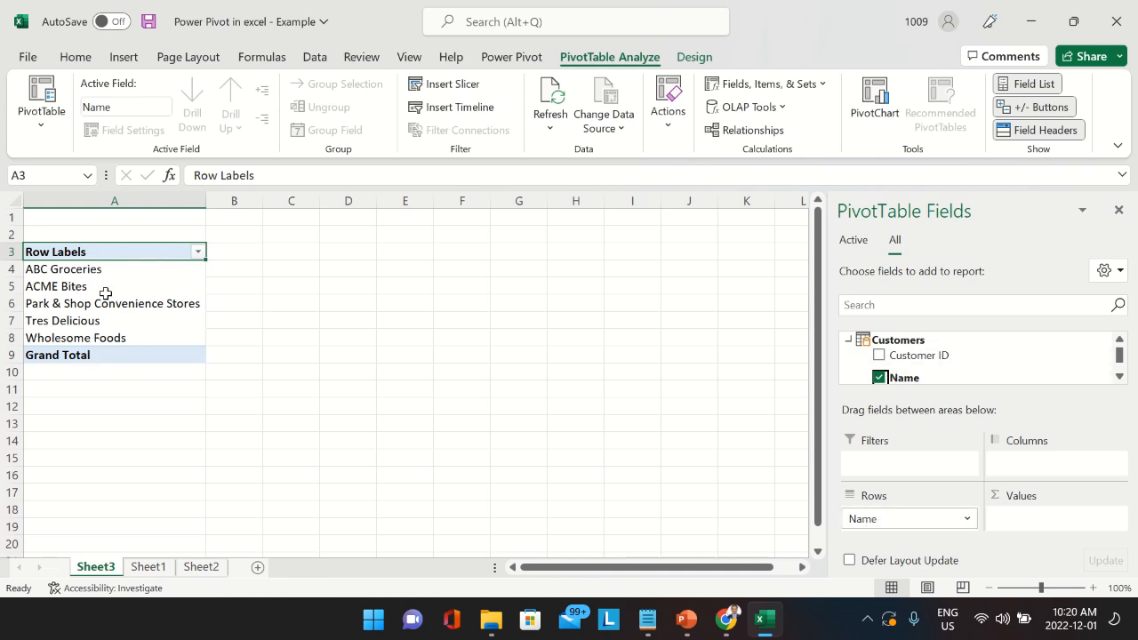
- Remove the Name field from the PivotTable rows and add it back from the Customers table
click(915, 524)
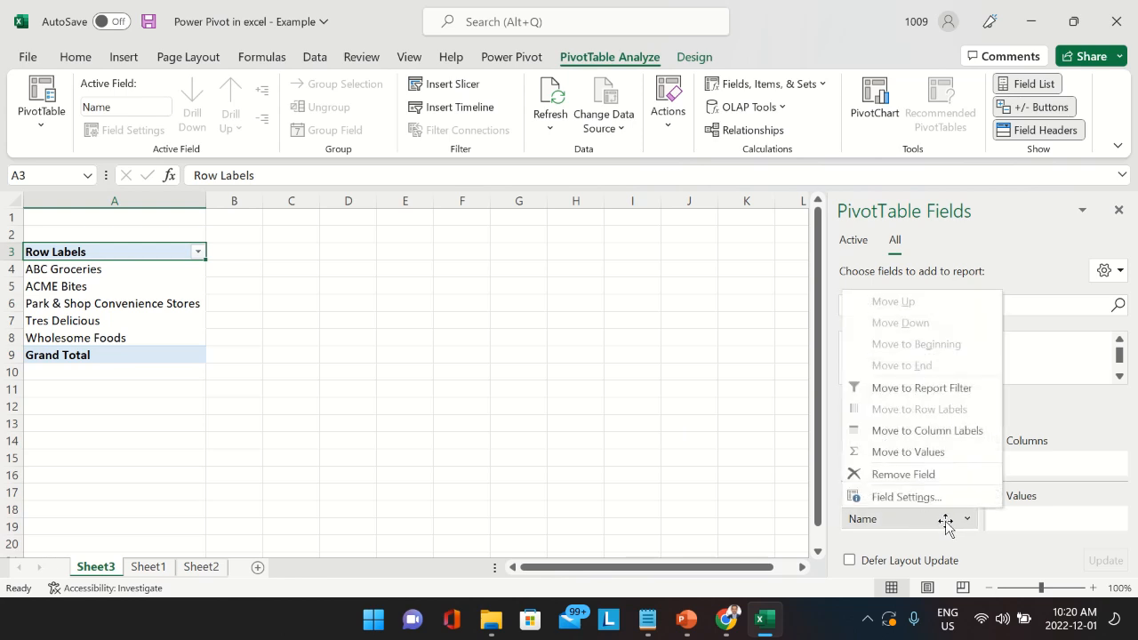
click(922, 473)
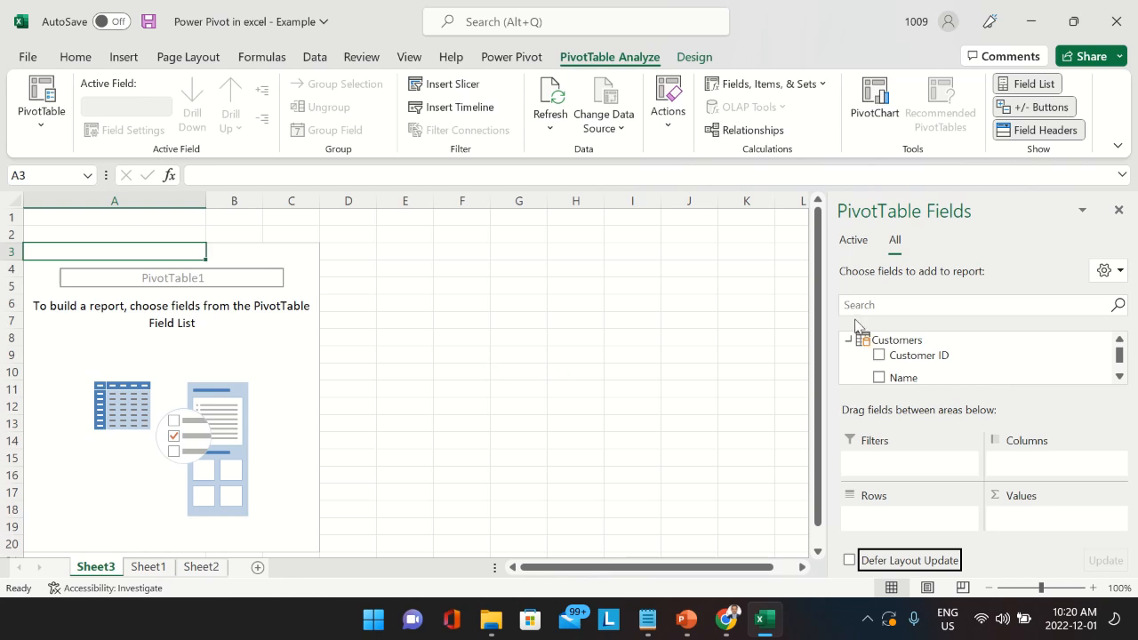
click(879, 377)
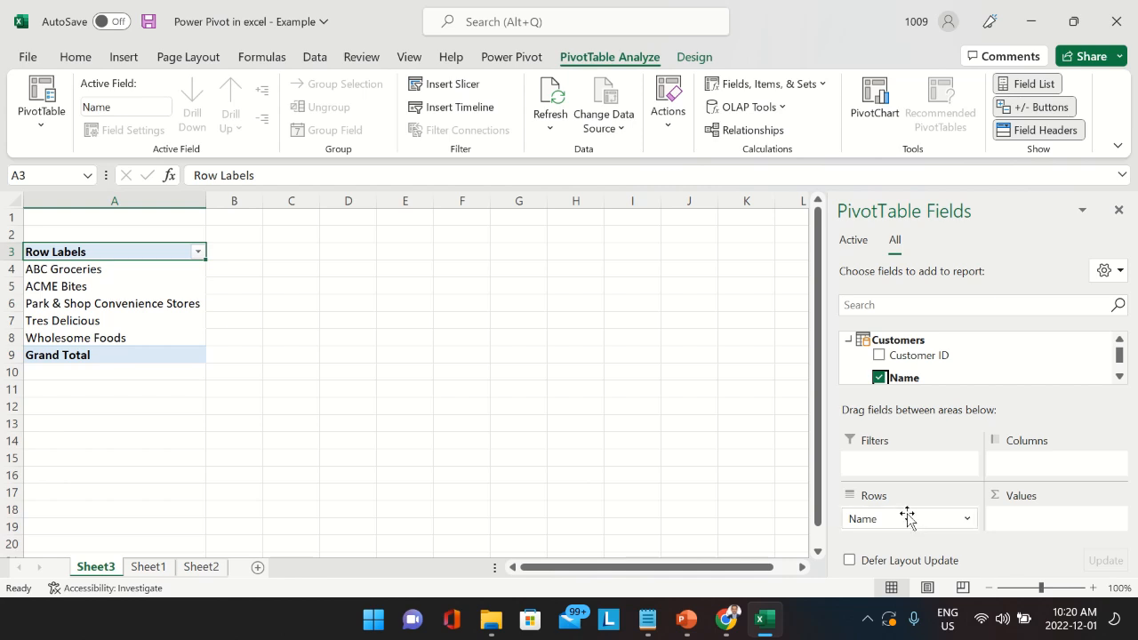
- Add the Orders table's Order ID field to the PivotTable values
scroll(916, 372, down, 1)
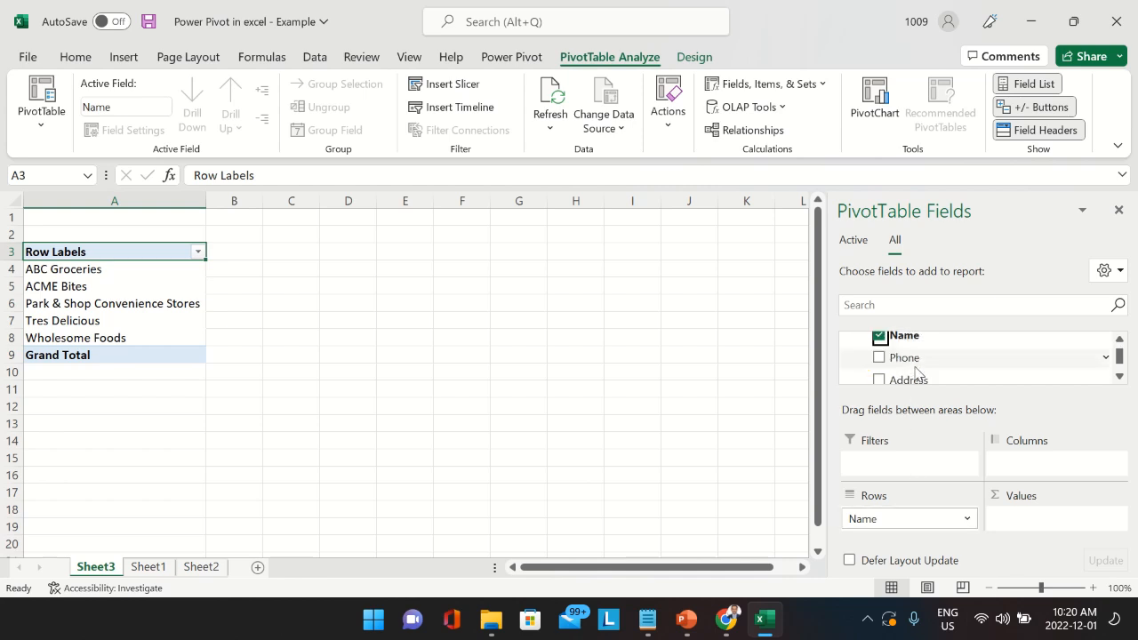
scroll(911, 363, down, 1)
scroll(912, 364, up, 1)
scroll(911, 365, up, 2)
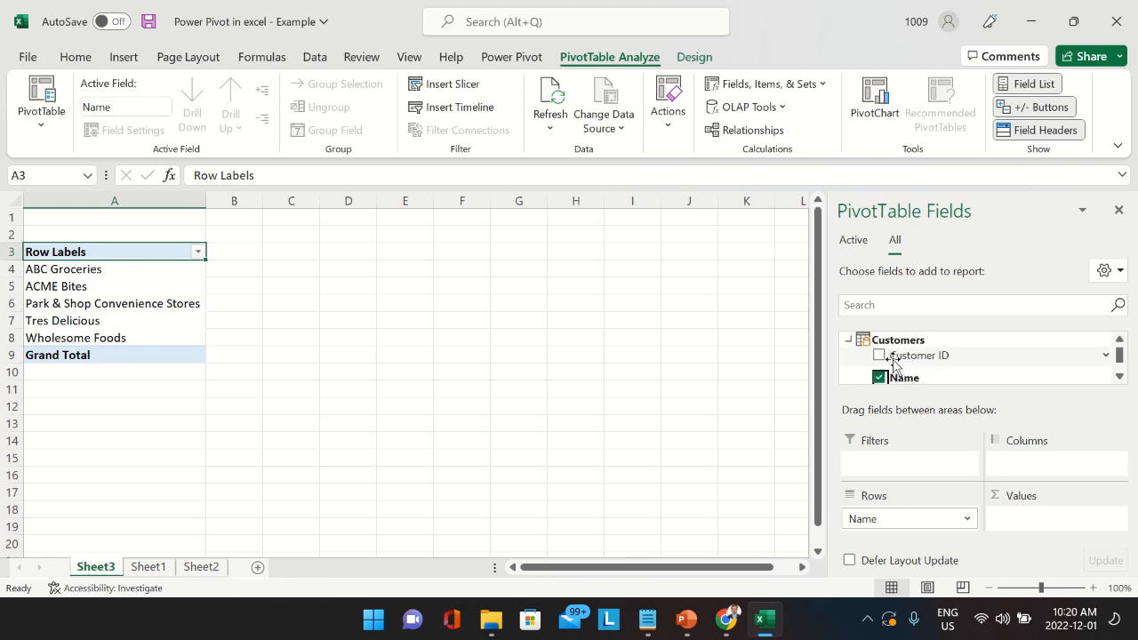
click(850, 343)
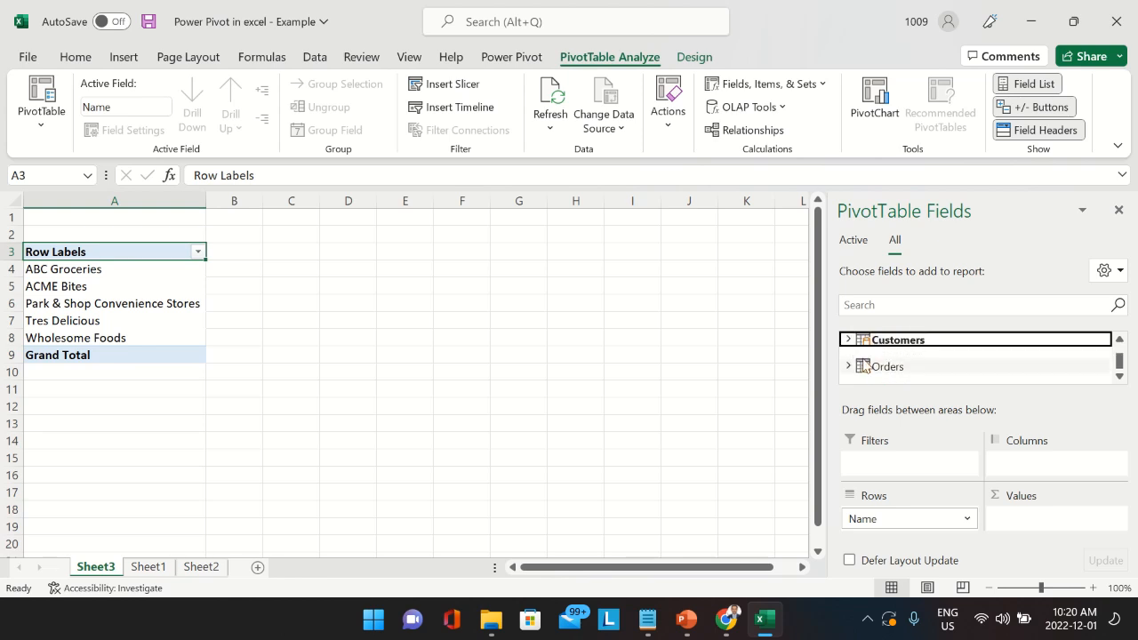
scroll(889, 370, up, 1)
scroll(889, 368, down, 1)
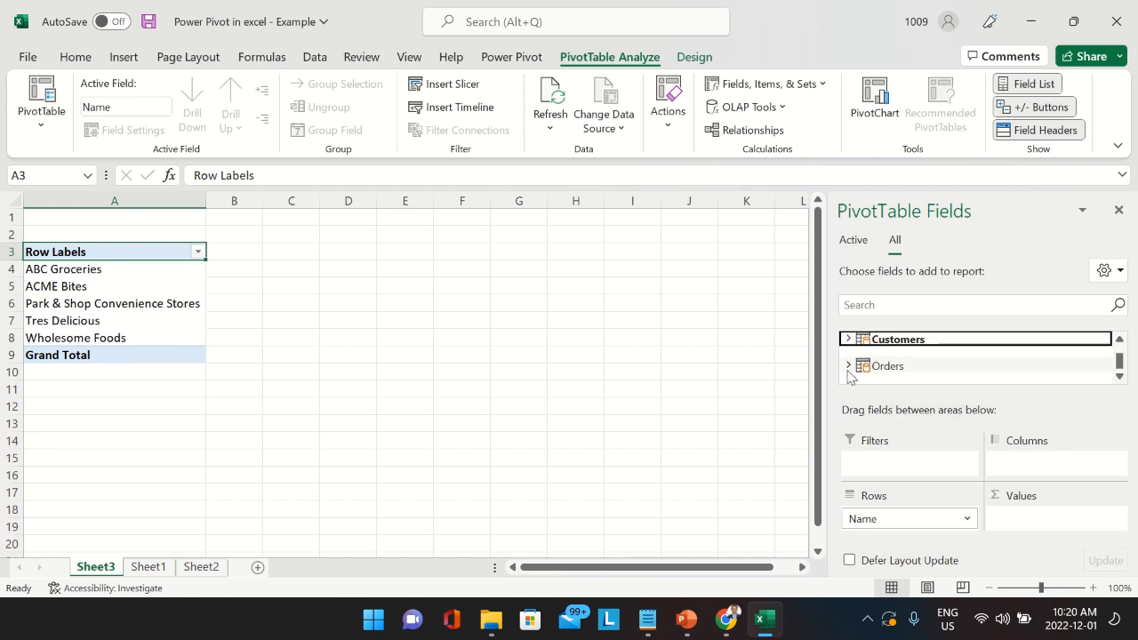
click(847, 368)
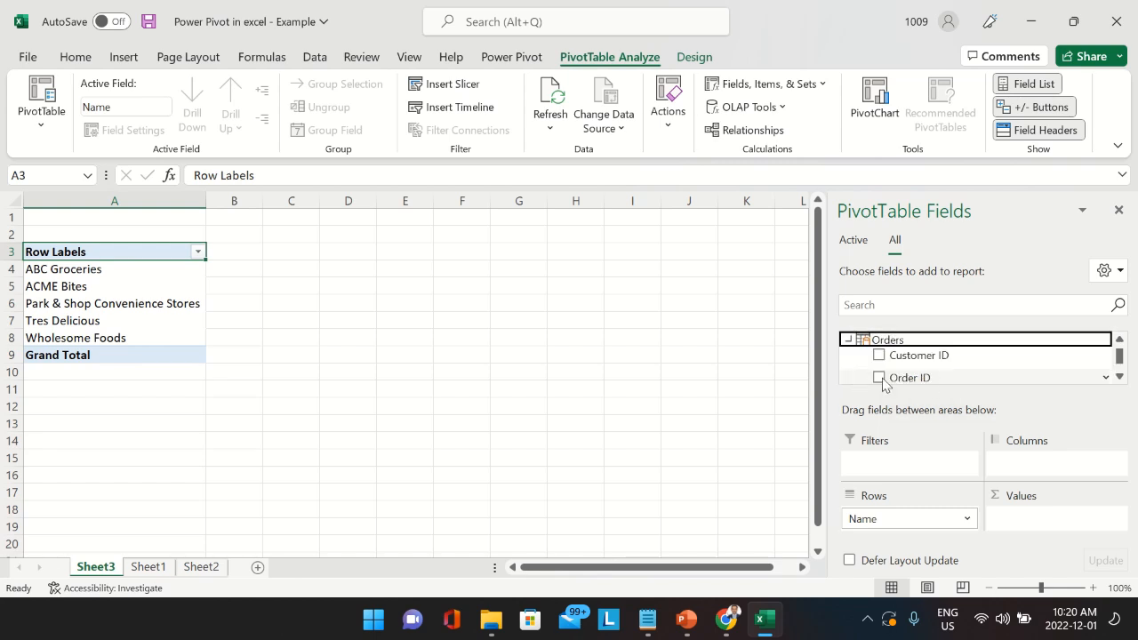
click(879, 378)
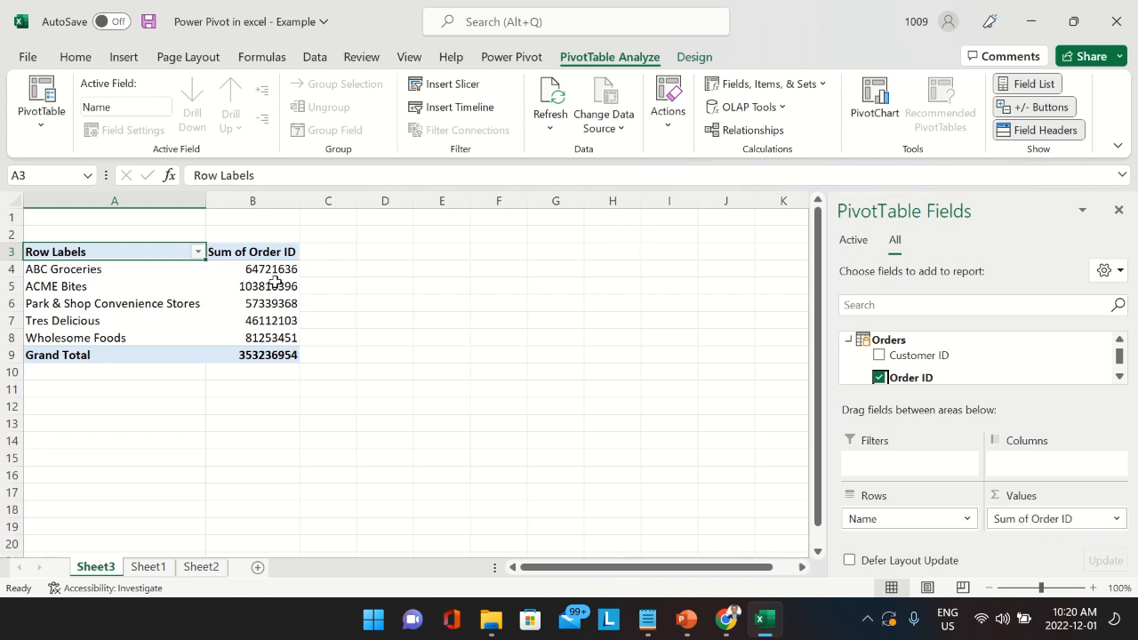
- Change the Order ID value field to summarize by Count instead of Sum
click(1118, 524)
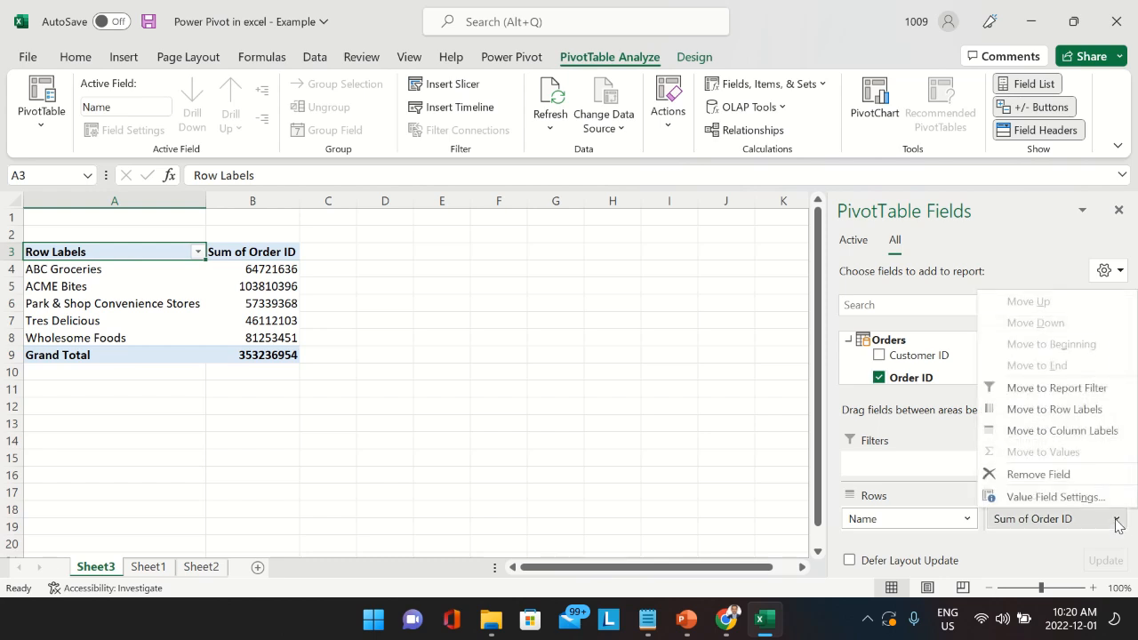
click(1067, 505)
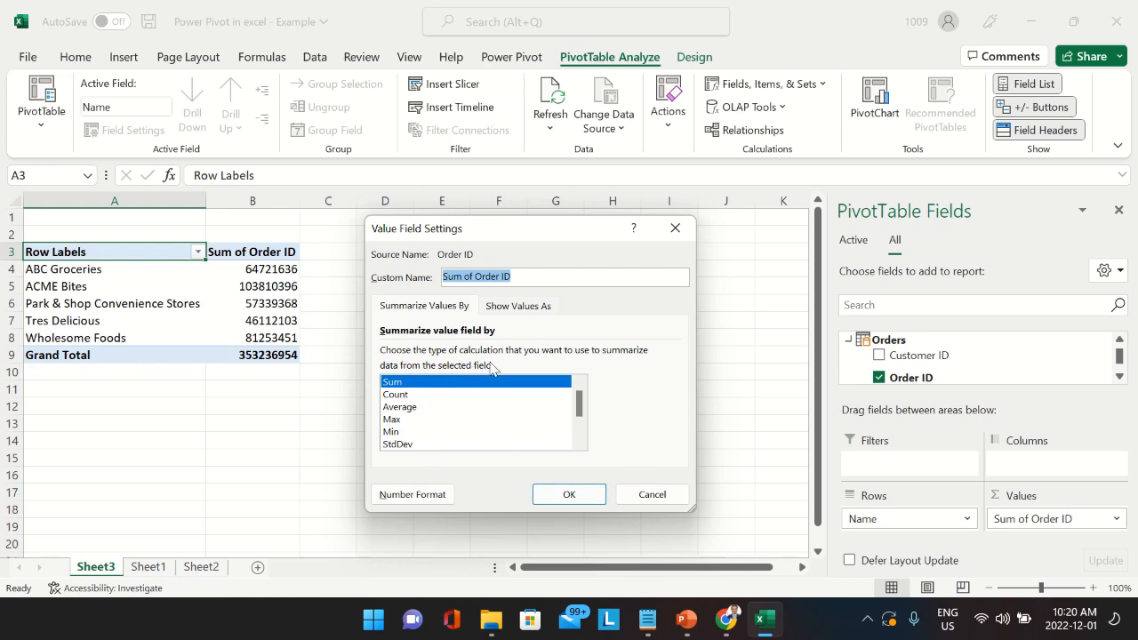
click(405, 395)
click(401, 383)
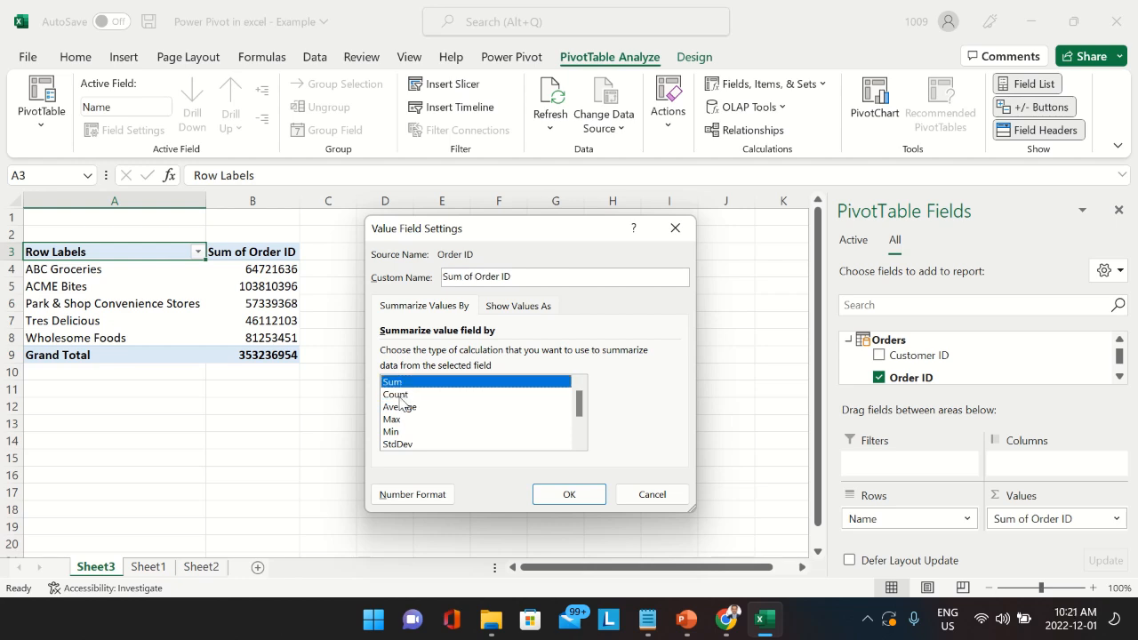
click(400, 395)
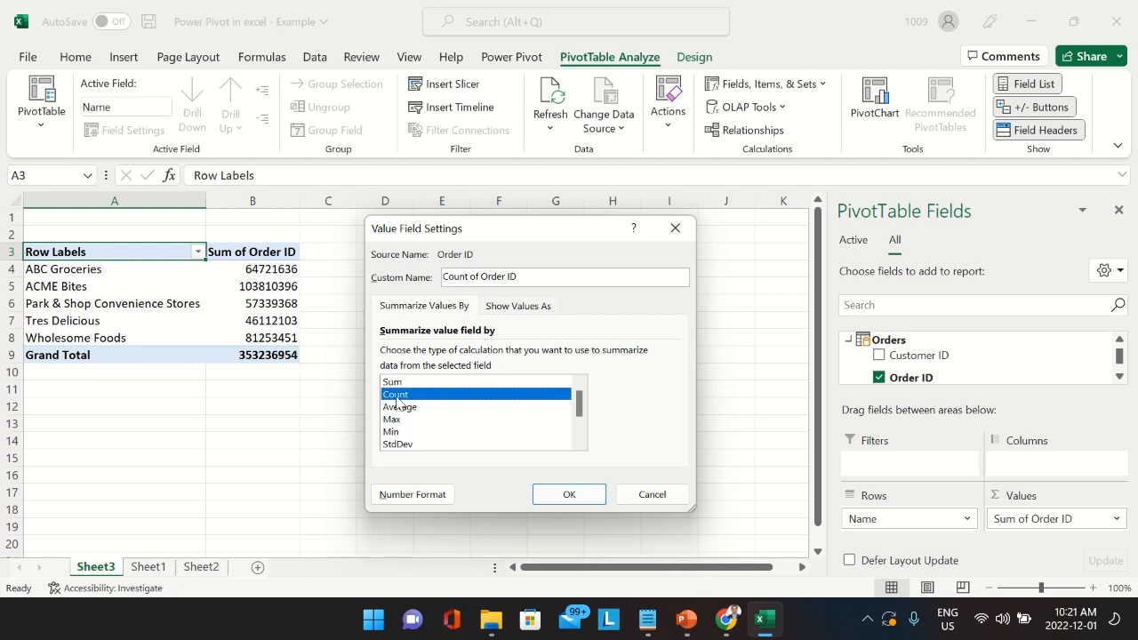
click(559, 496)
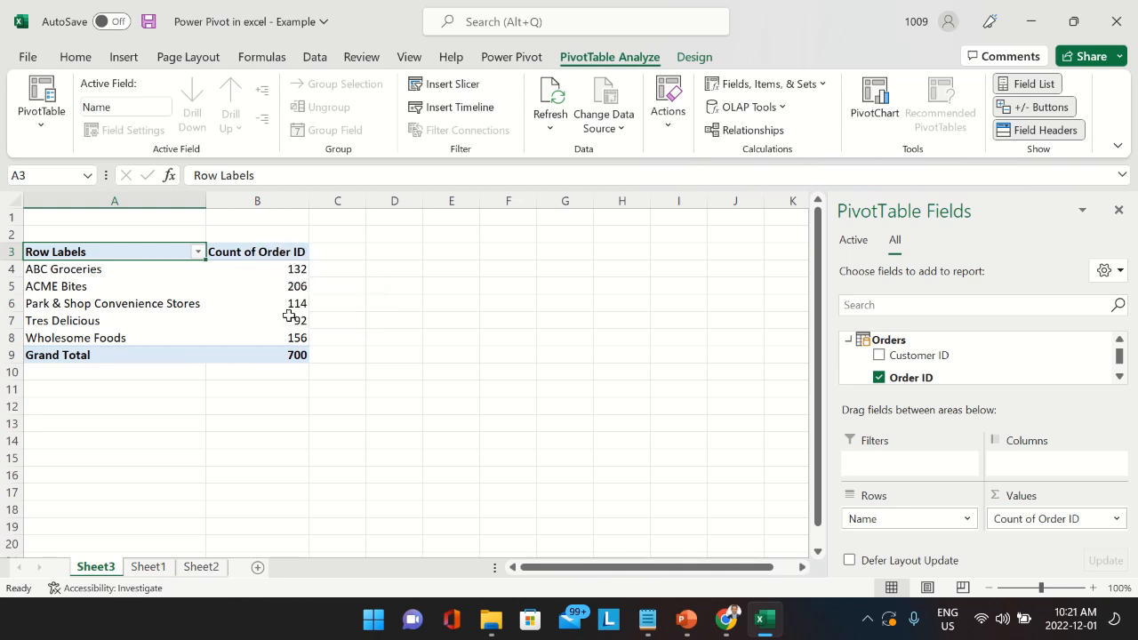
mouse_move(298, 271)
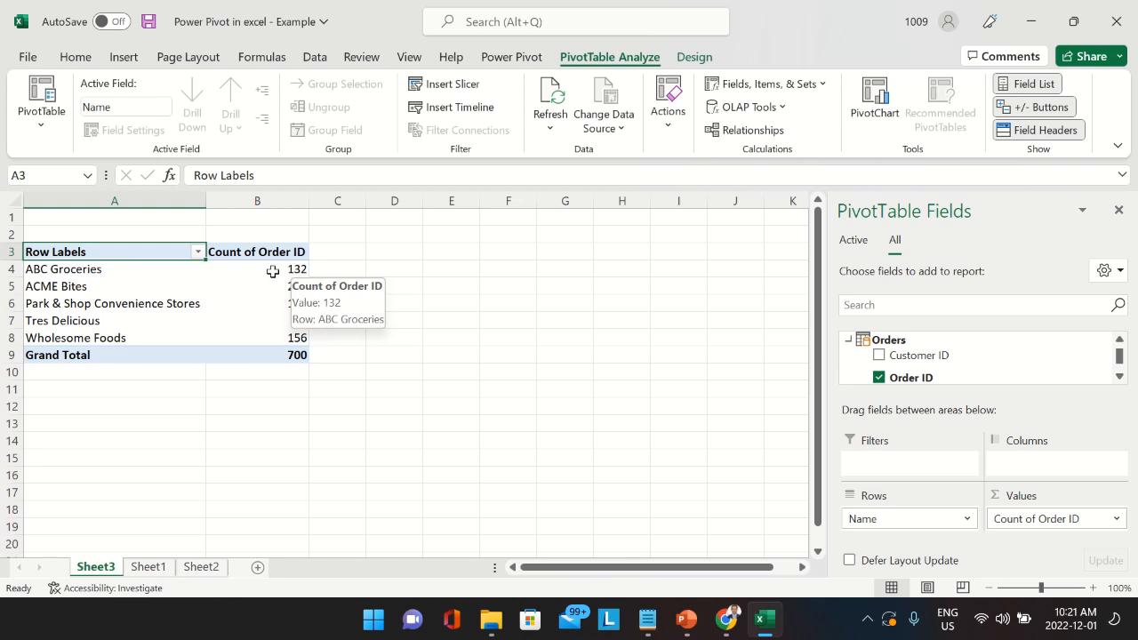
click(58, 270)
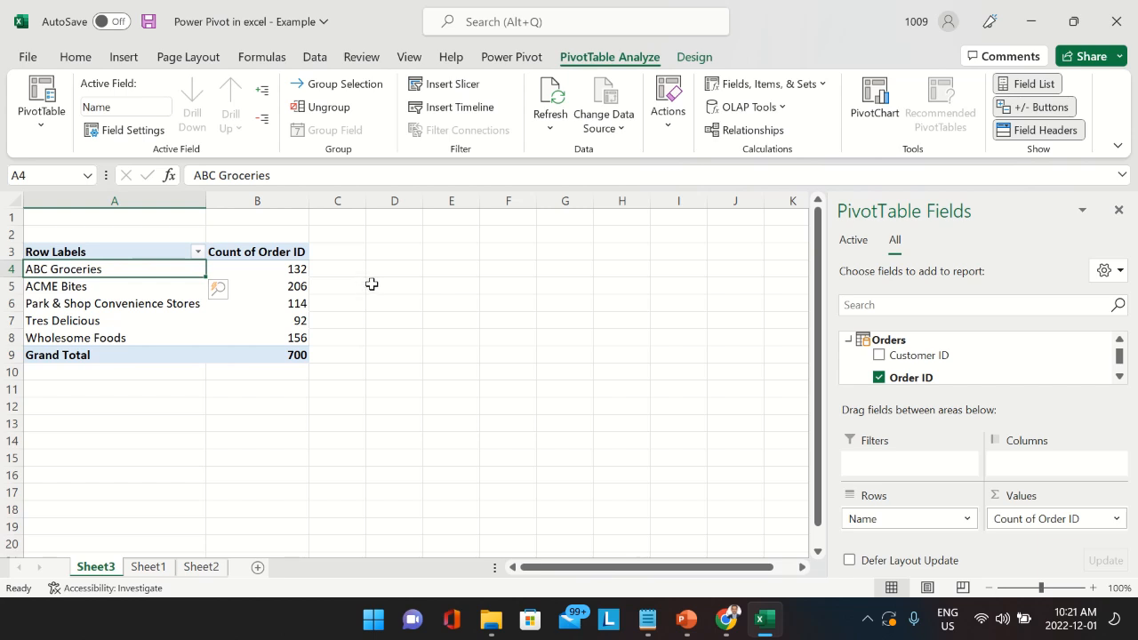
- Add the Total Profit measure from the Customers table to the PivotTable values
click(850, 341)
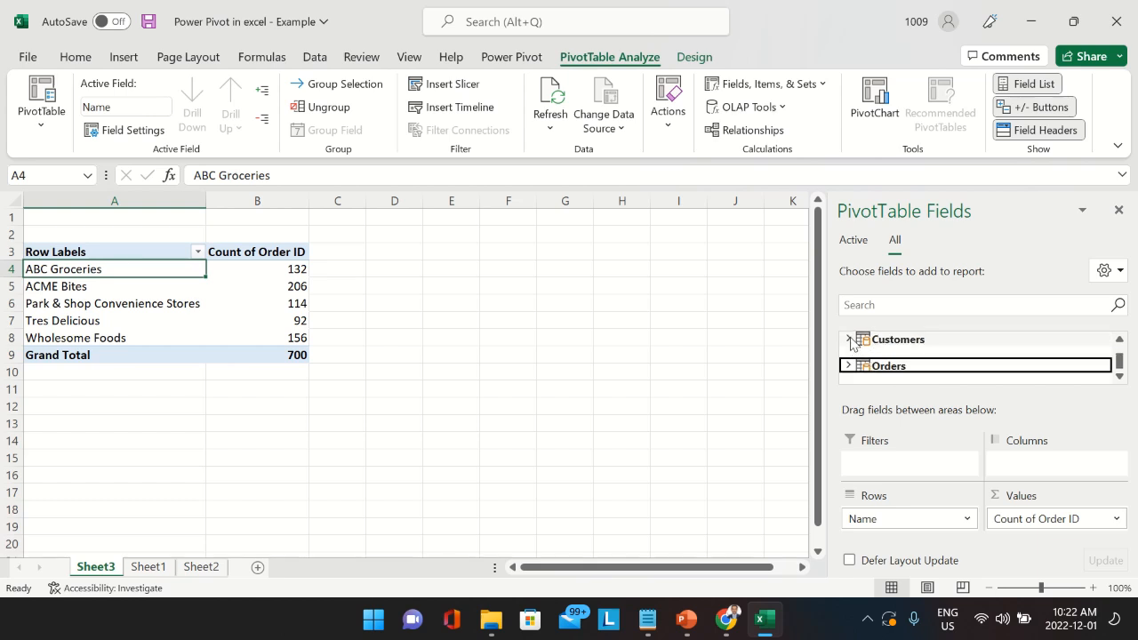
click(849, 340)
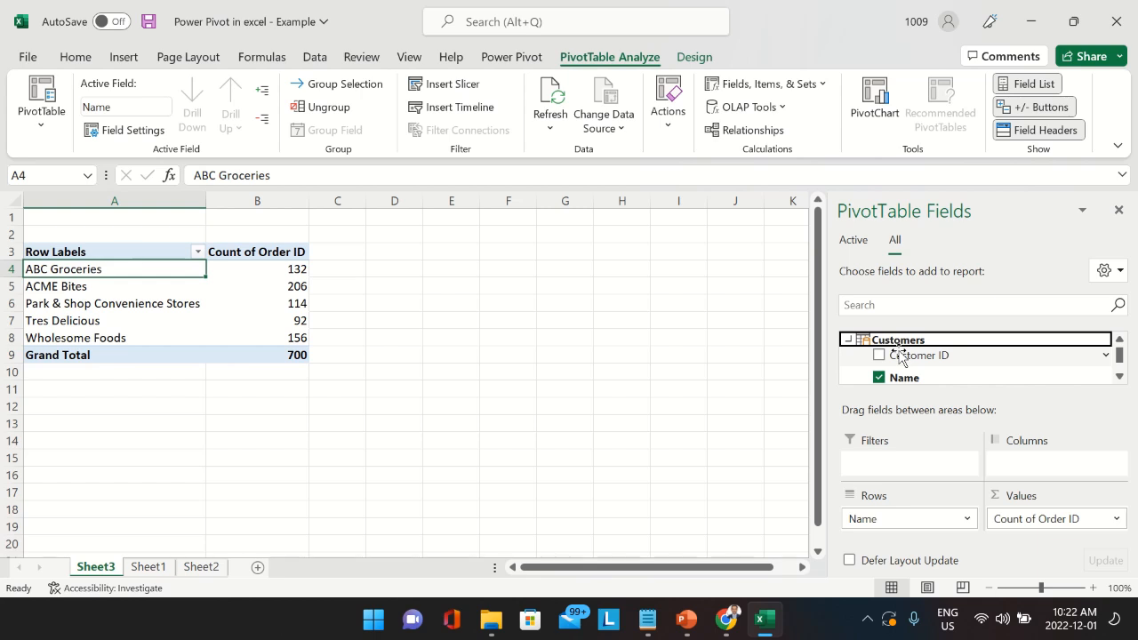
scroll(913, 372, down, 5)
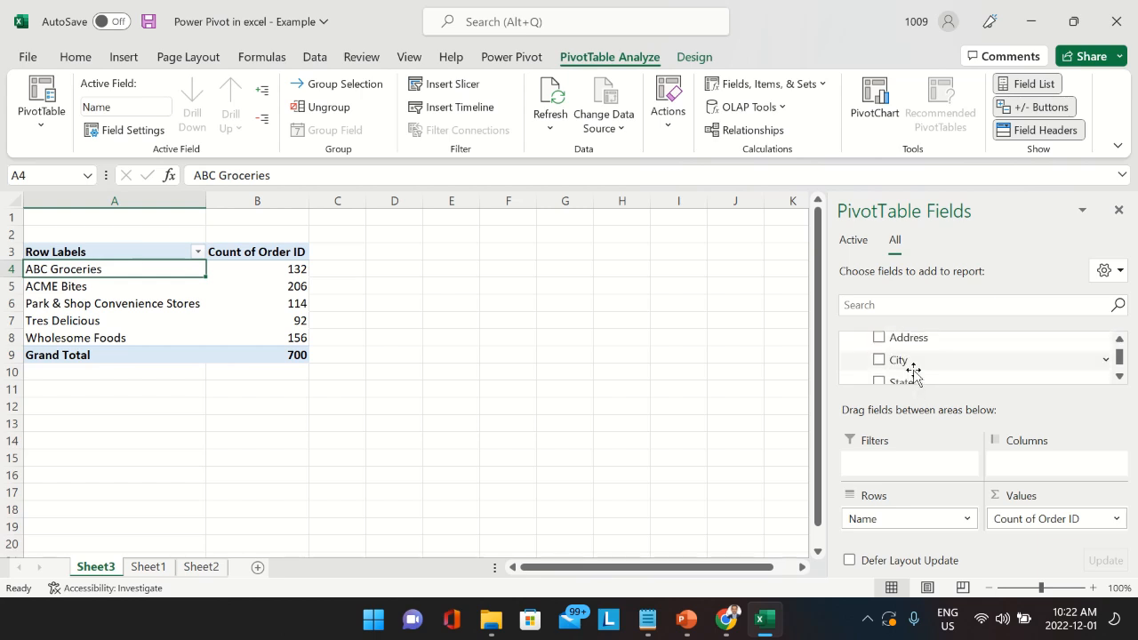
scroll(912, 371, down, 3)
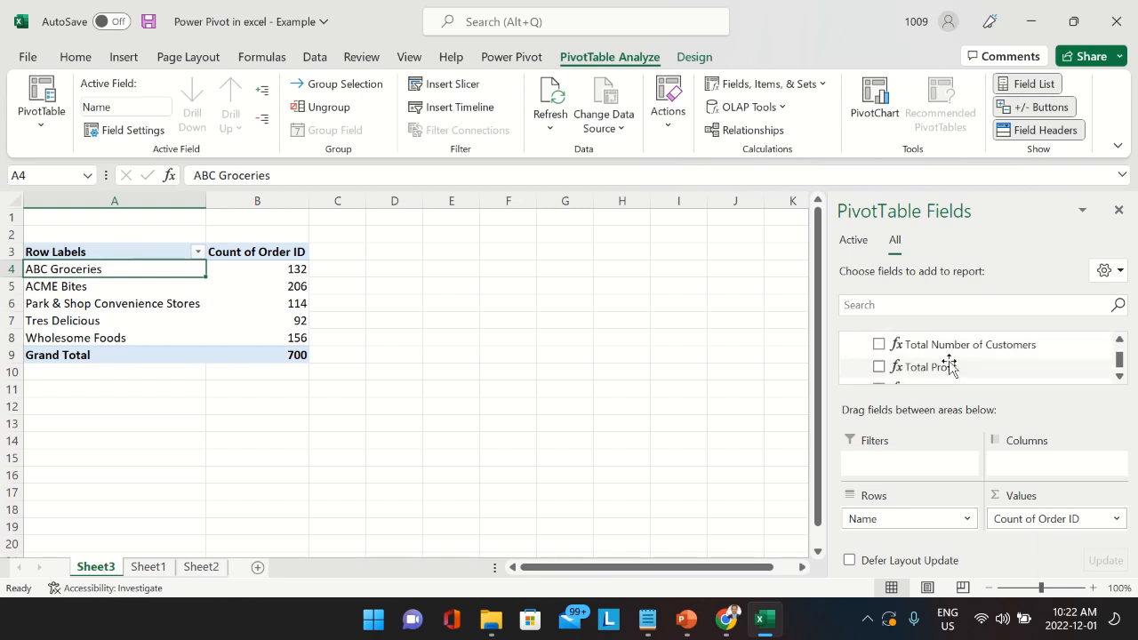
click(879, 368)
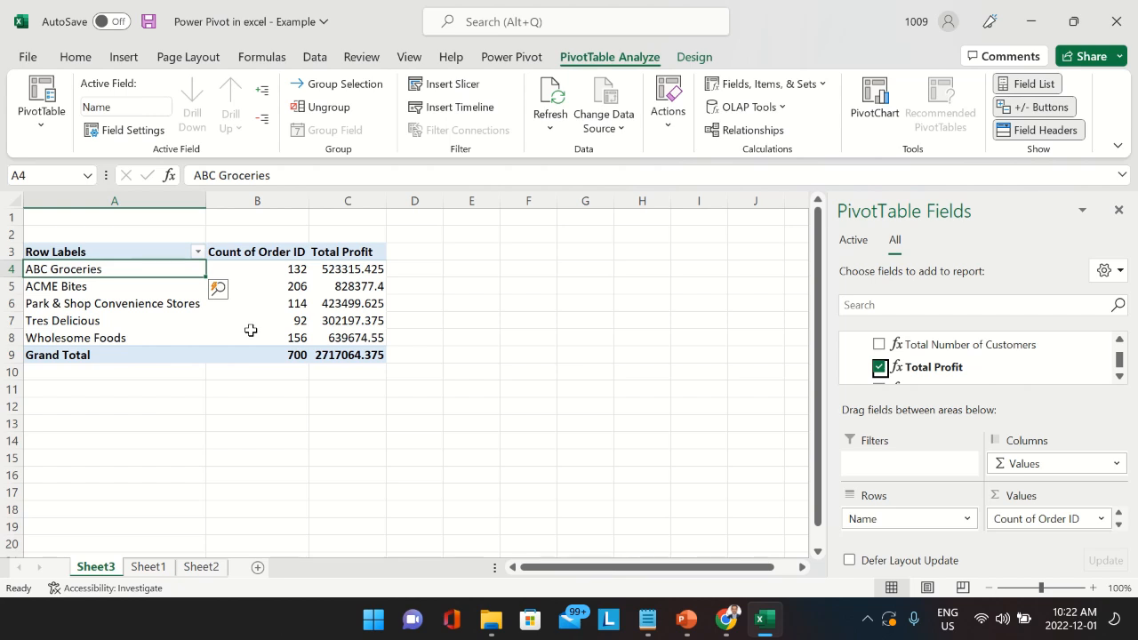
mouse_move(251, 330)
- Start a new KPI with Total Profit as its base field, moving the dialog clear of the PivotTable
click(522, 59)
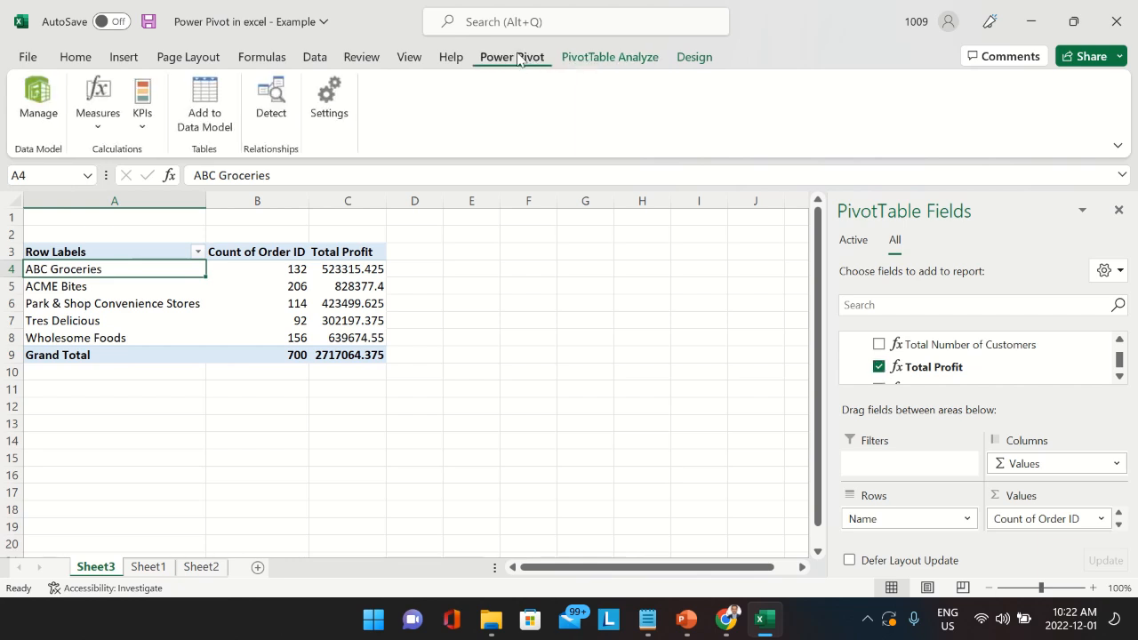
click(143, 118)
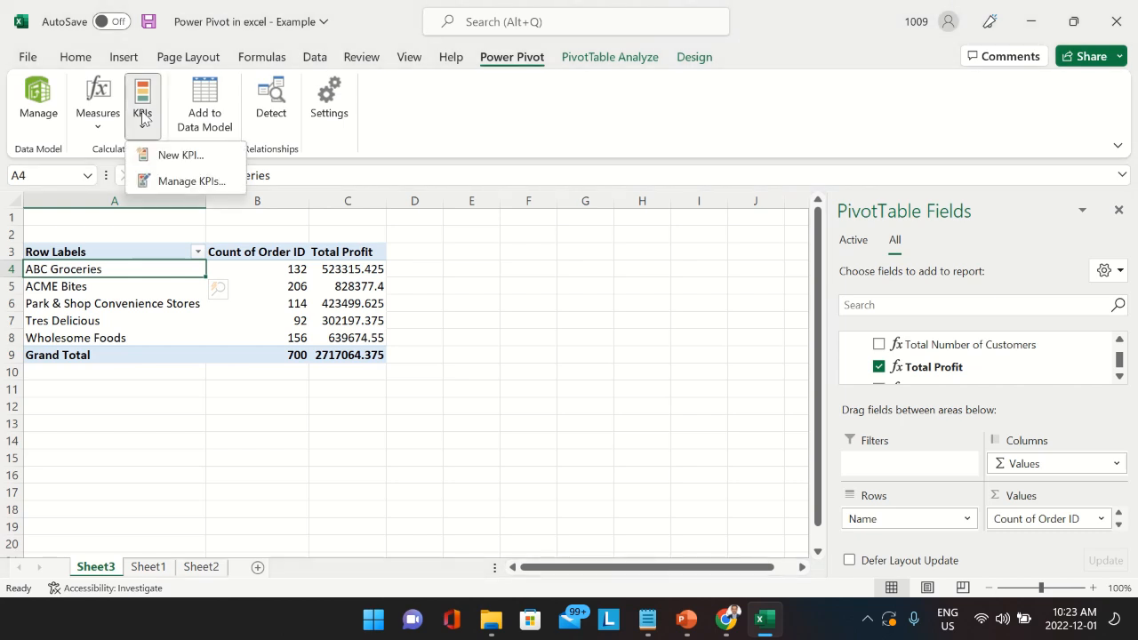
click(173, 160)
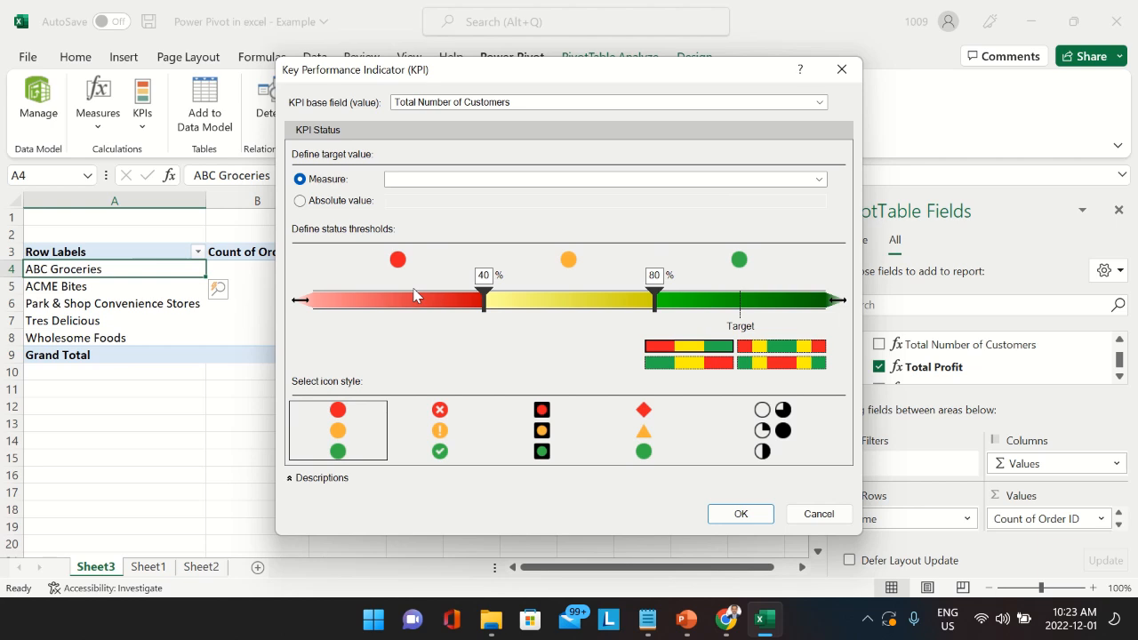
click(540, 104)
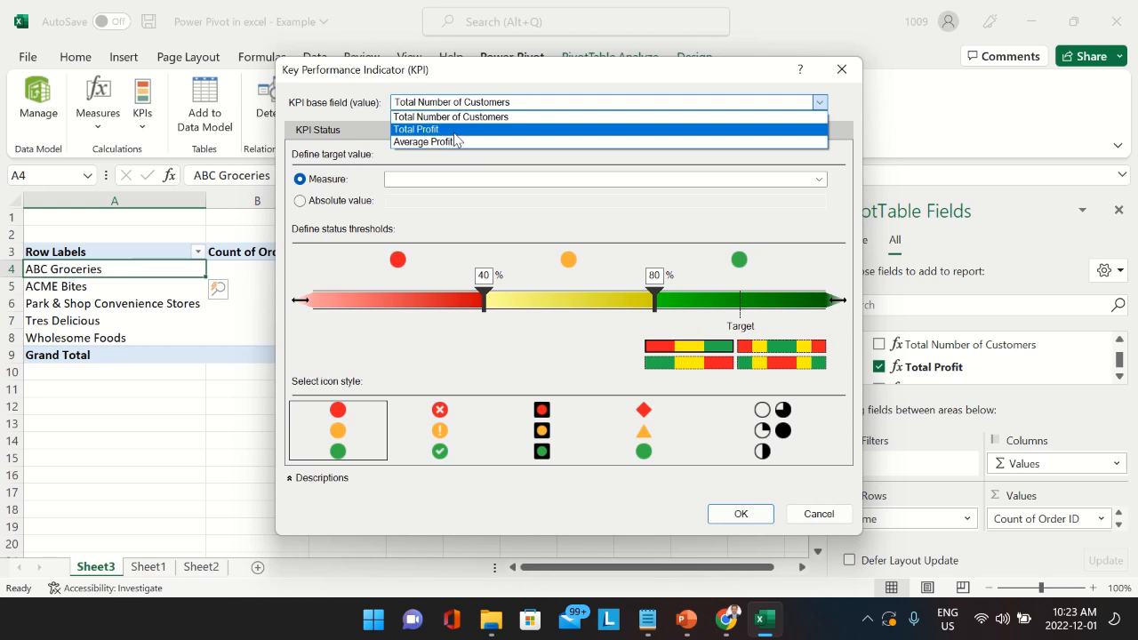
click(453, 130)
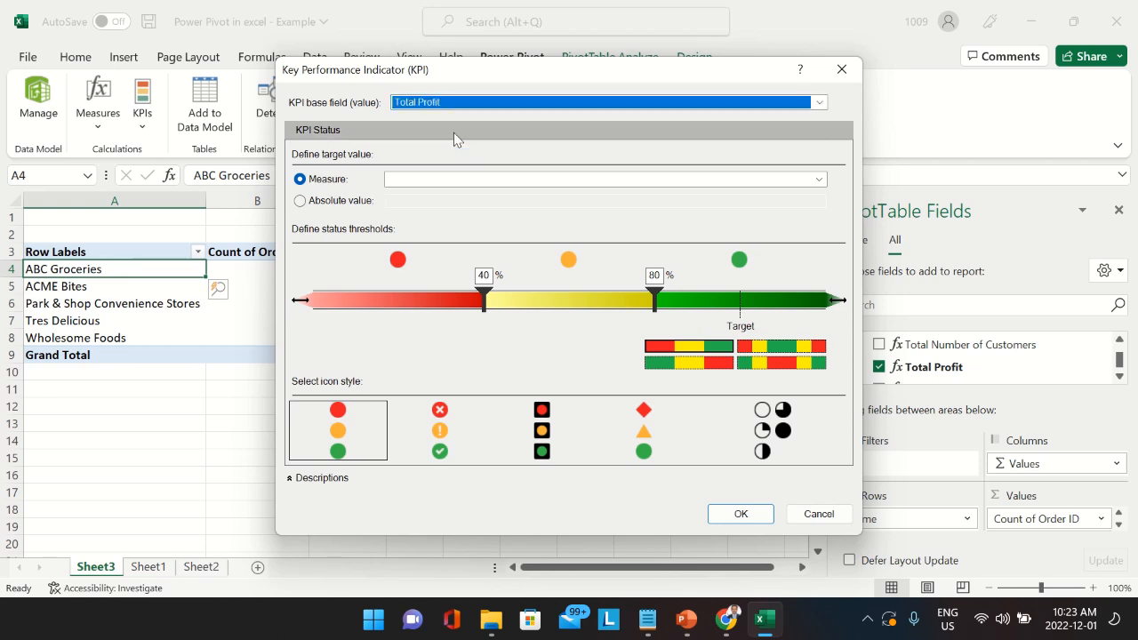
drag(454, 71, 639, 69)
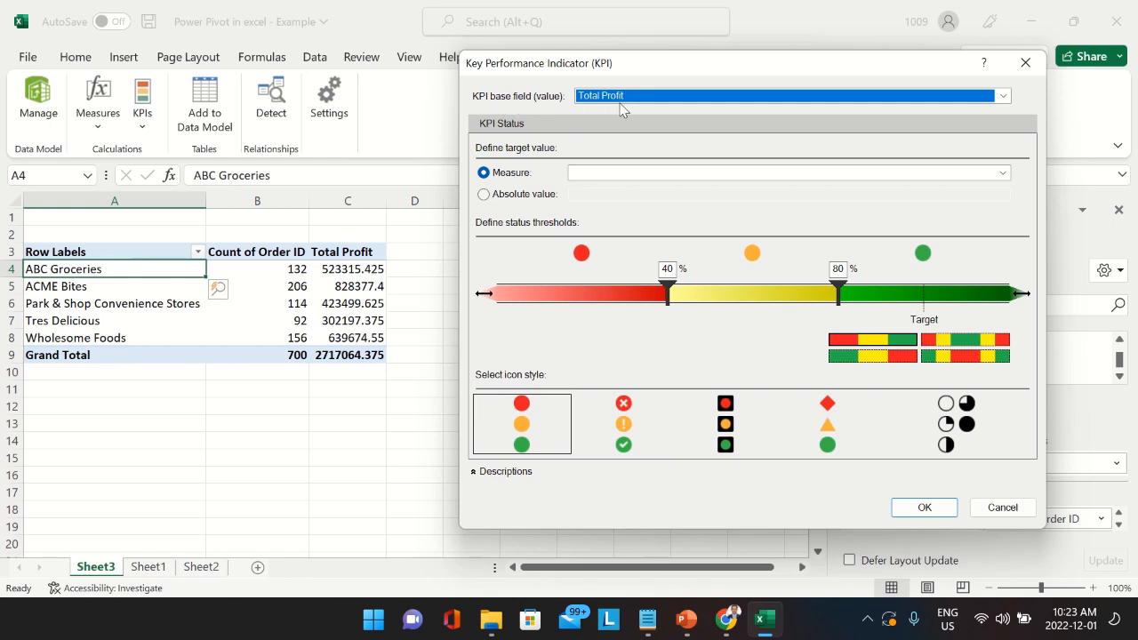
- Define the KPI target as an absolute value of 600000
click(484, 195)
drag(605, 194, 556, 198)
text(600000)
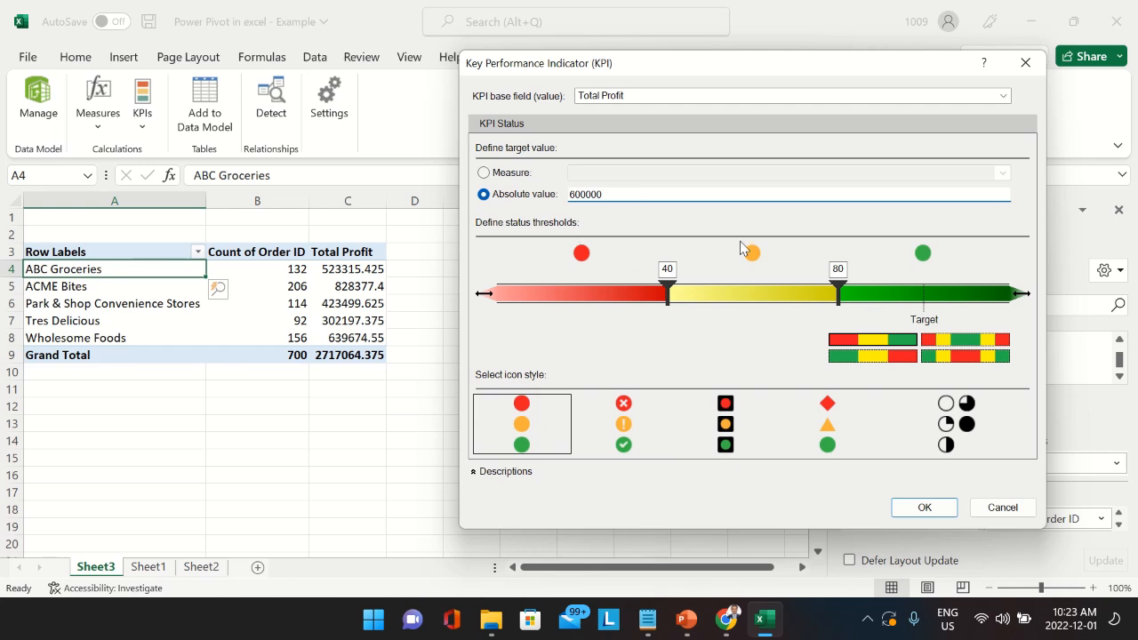
click(710, 247)
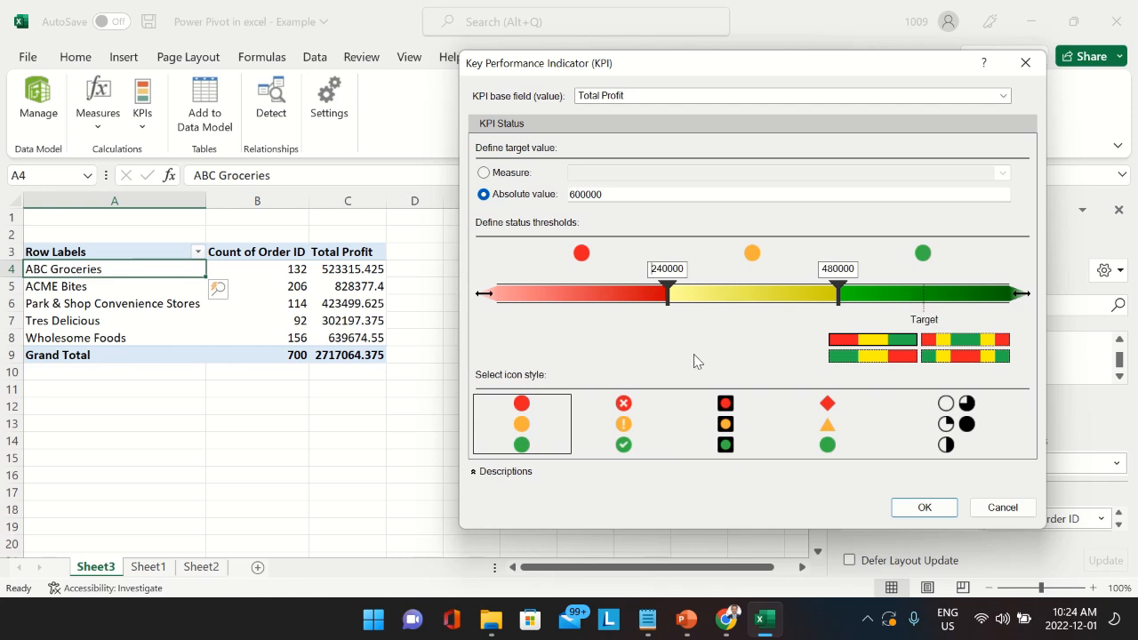
- Preview the alternative KPI icon styles and return to the plain red, yellow and green circles
click(628, 431)
click(724, 432)
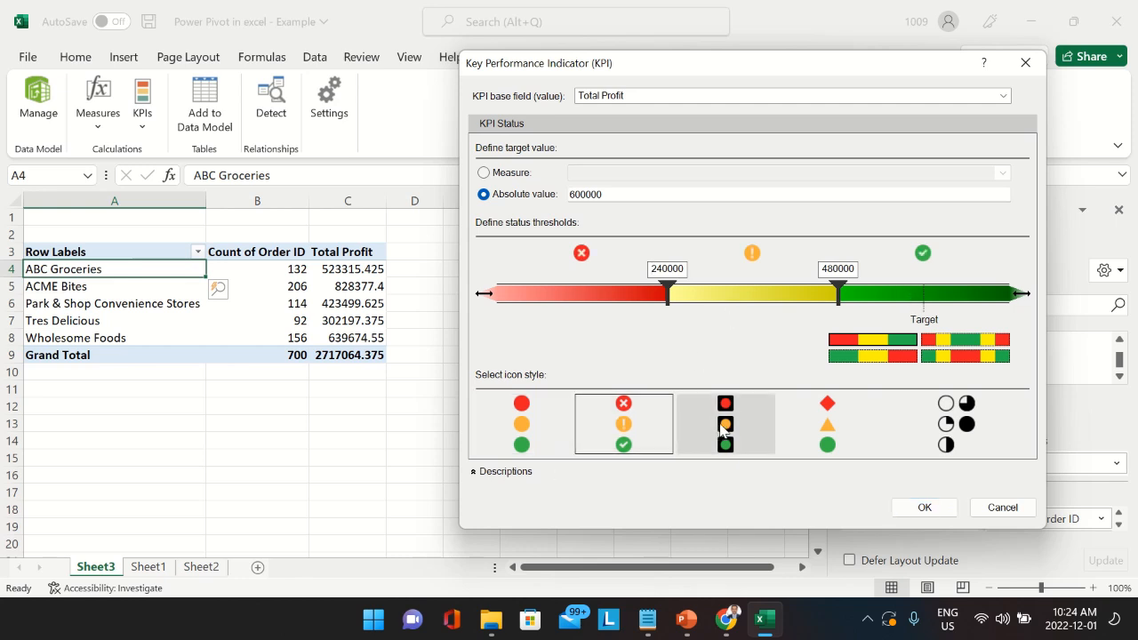
click(816, 432)
click(983, 424)
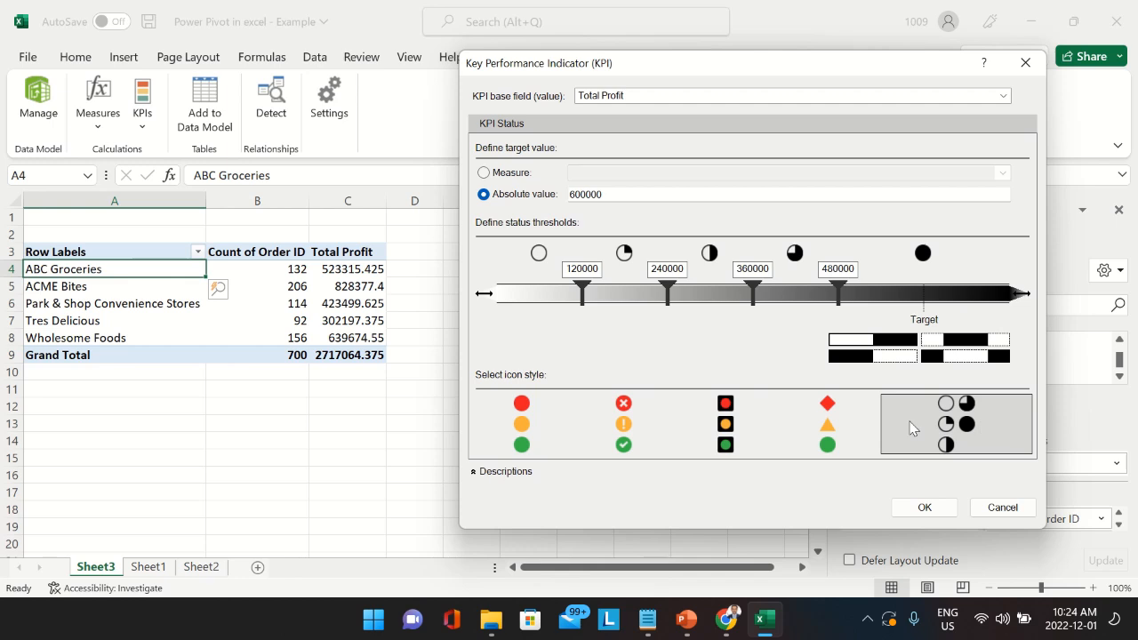
click(848, 426)
click(749, 427)
click(535, 424)
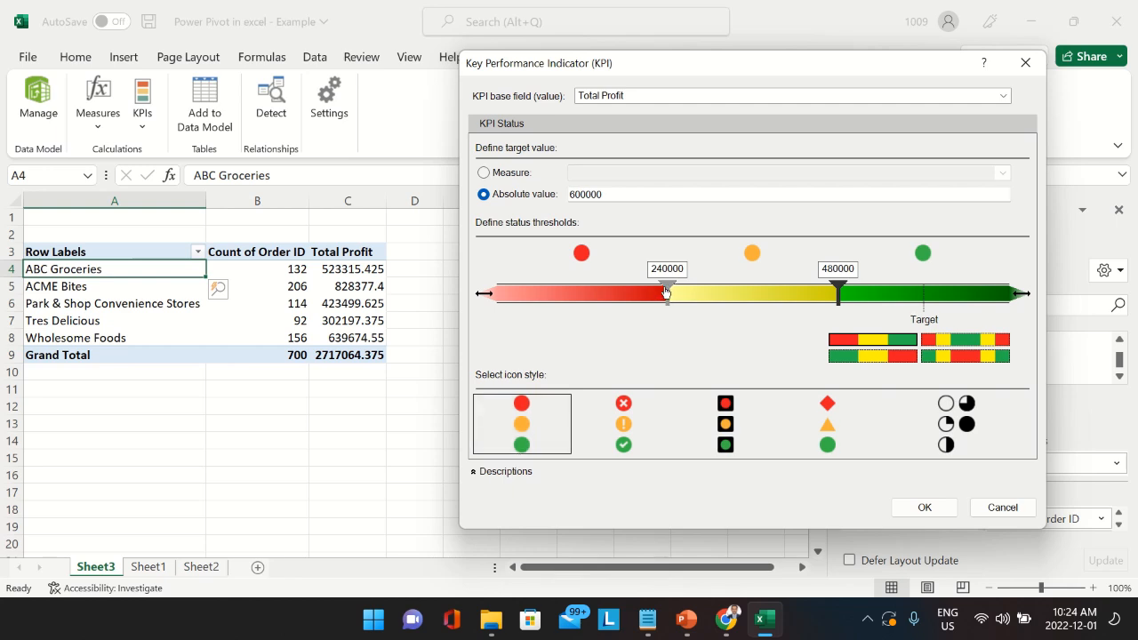
- Set the KPI status thresholds to 400000 and 600000 and create the KPI
drag(669, 294, 925, 294)
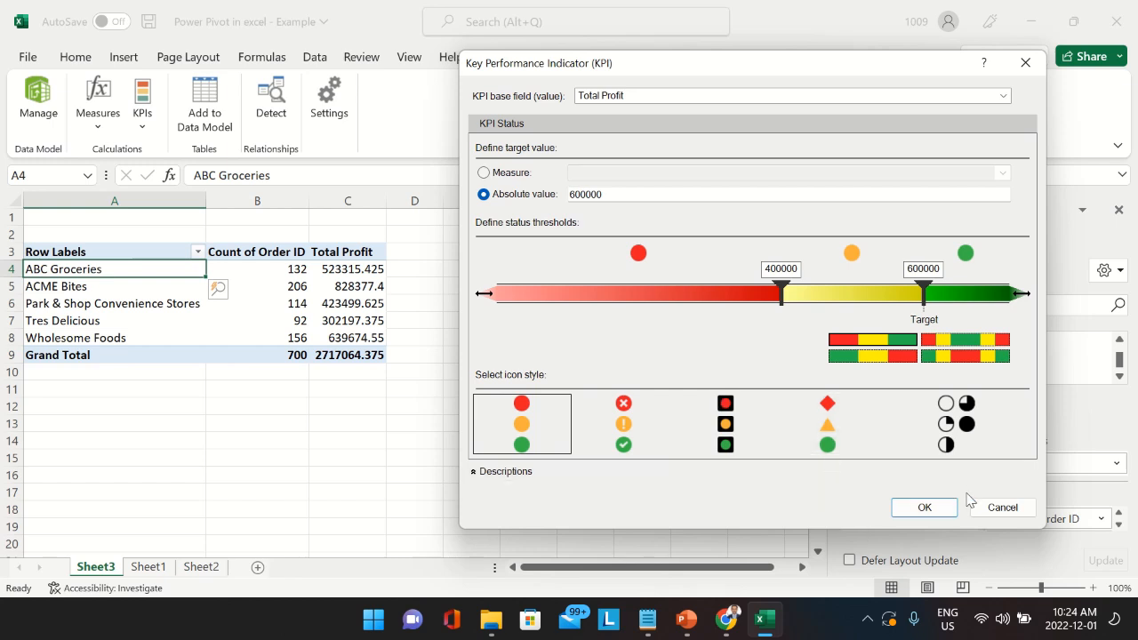
click(924, 508)
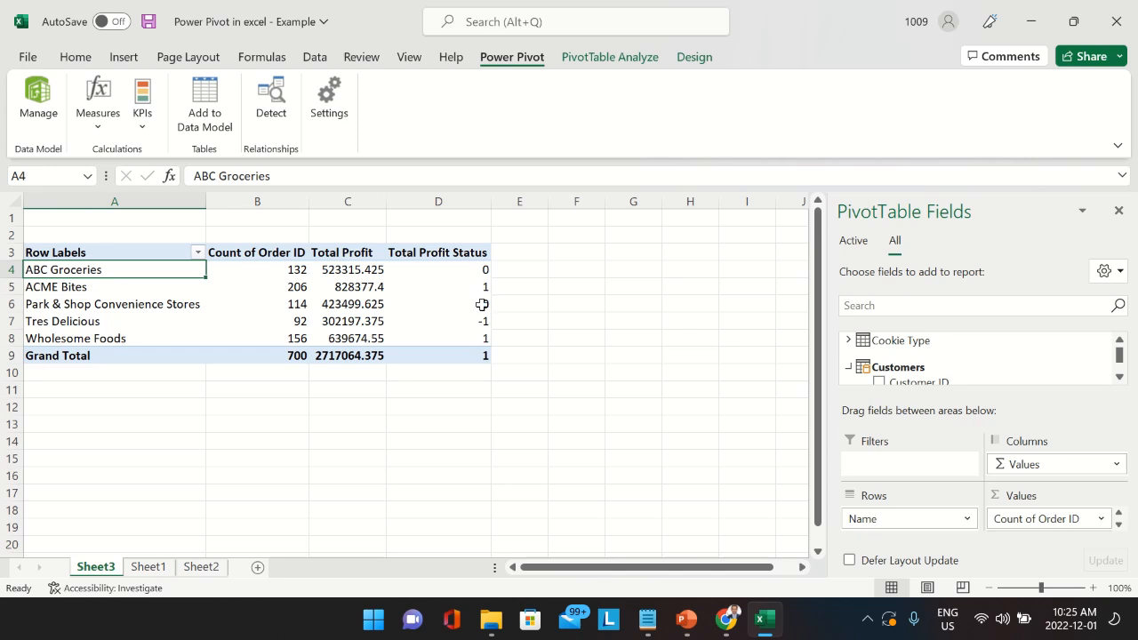
- Add the Goal field of the Total Profit KPI to the PivotTable
mouse_move(481, 345)
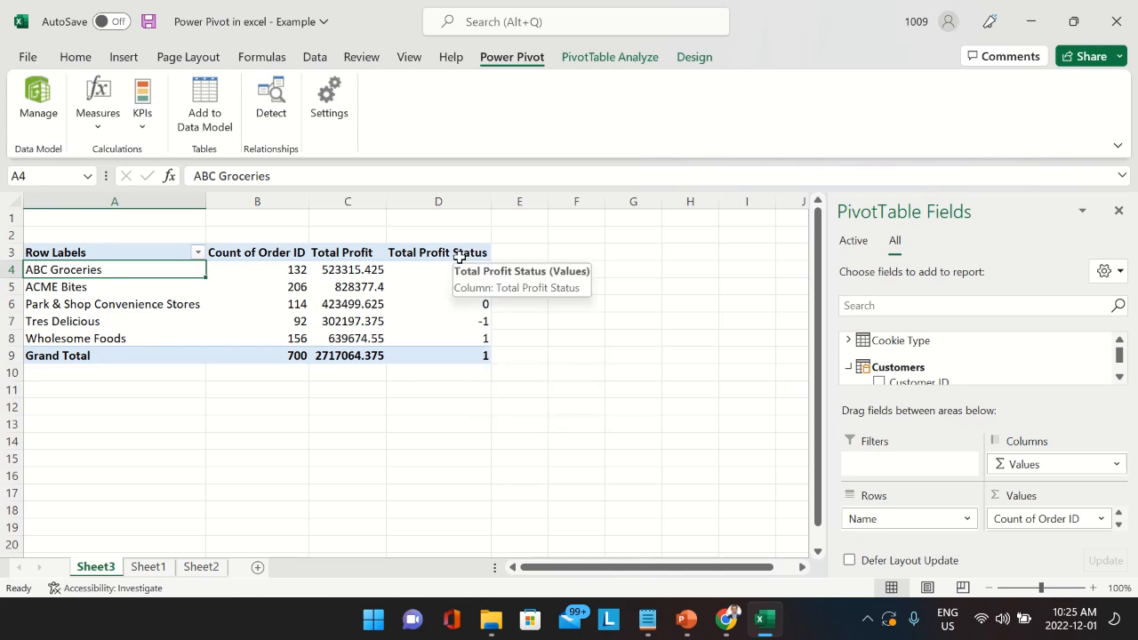
mouse_move(463, 269)
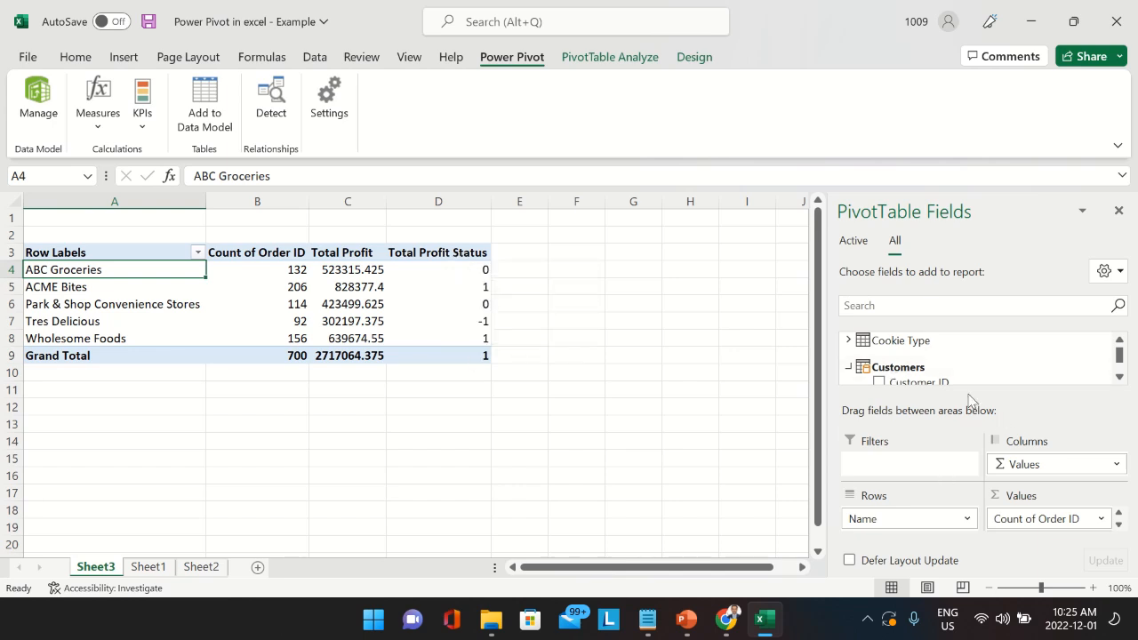
scroll(956, 360, down, 5)
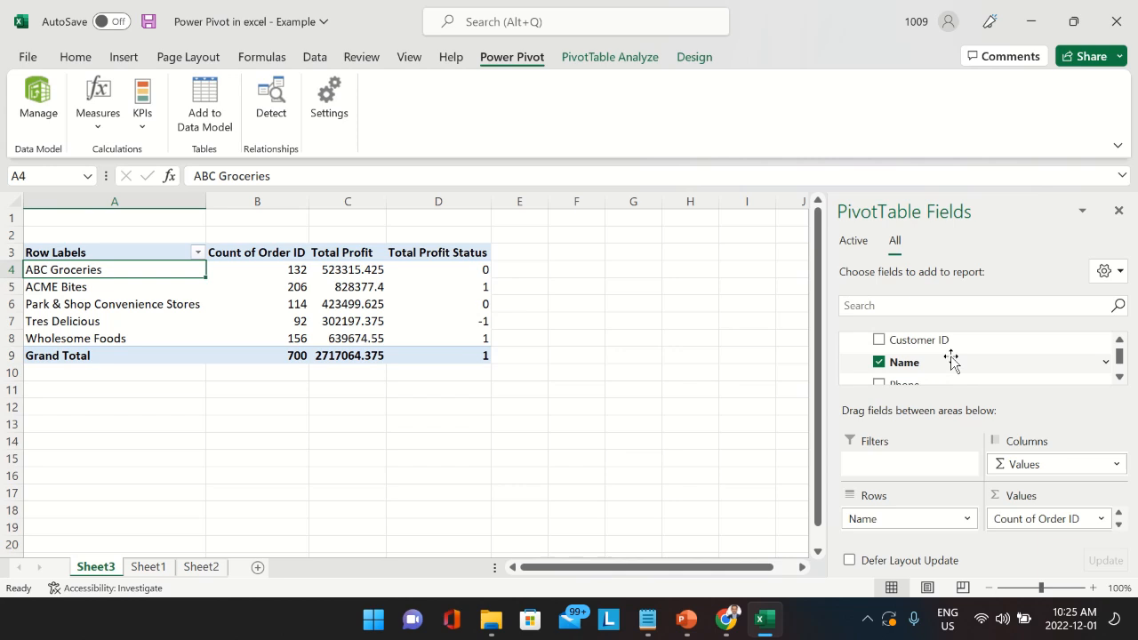
scroll(953, 362, down, 2)
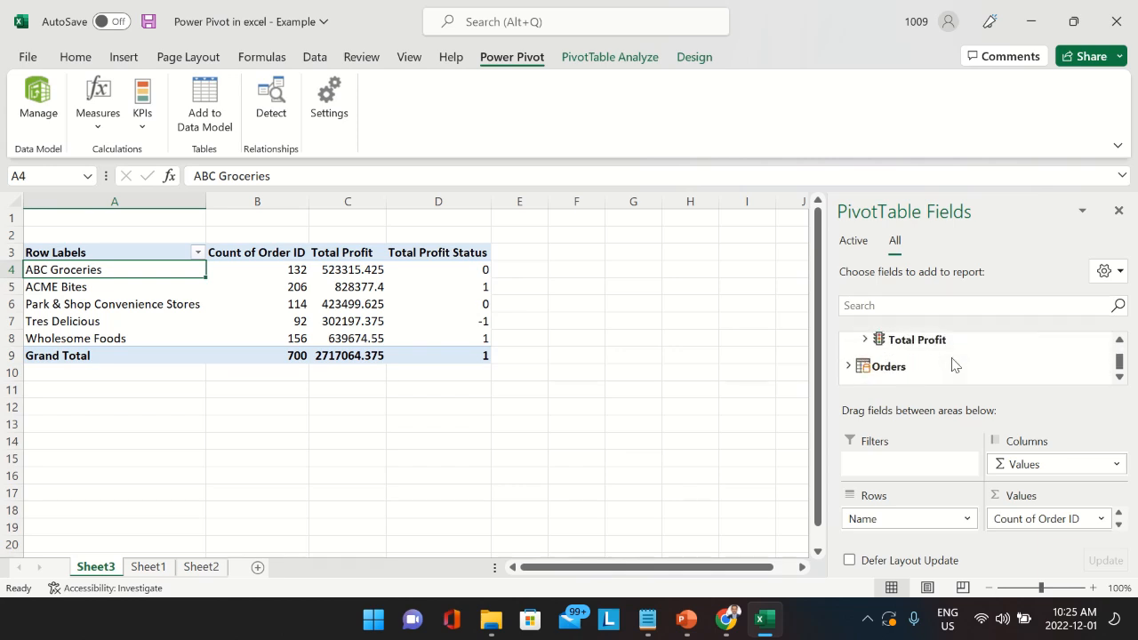
click(866, 340)
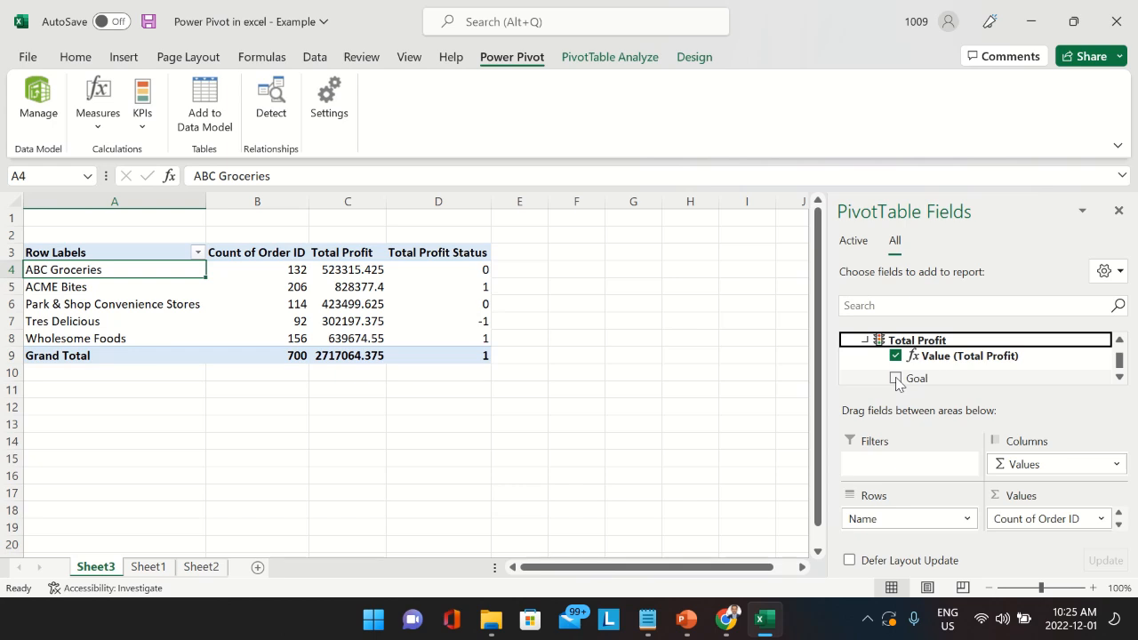
click(896, 379)
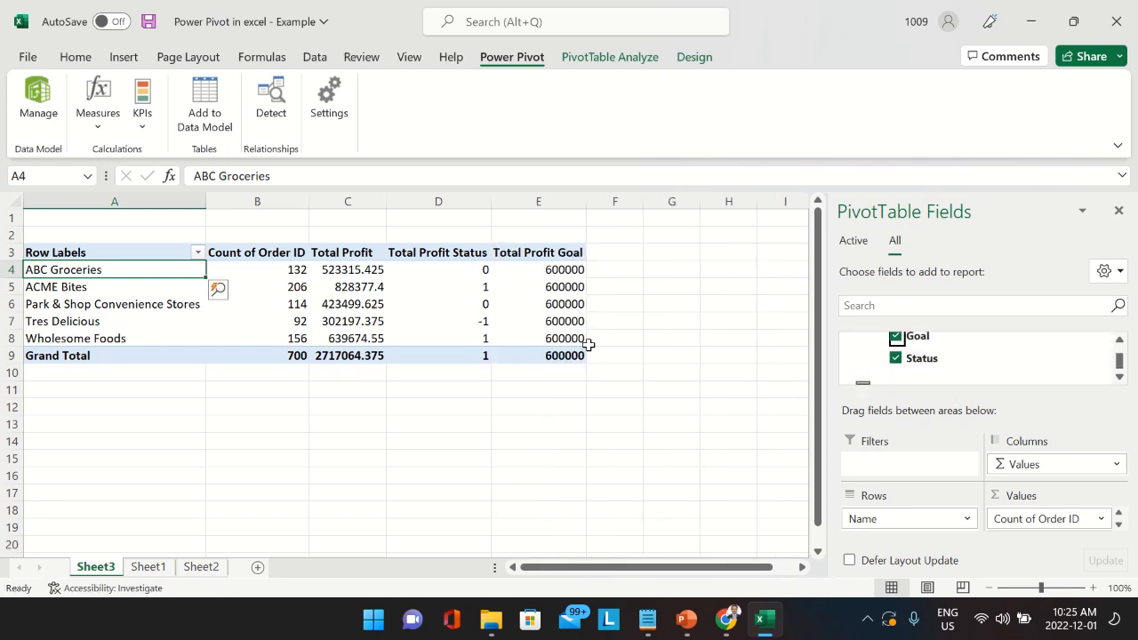
- Re-add the Status field of the Total Profit KPI to the PivotTable so it shows as coloured icons
scroll(924, 372, up, 1)
scroll(925, 371, down, 2)
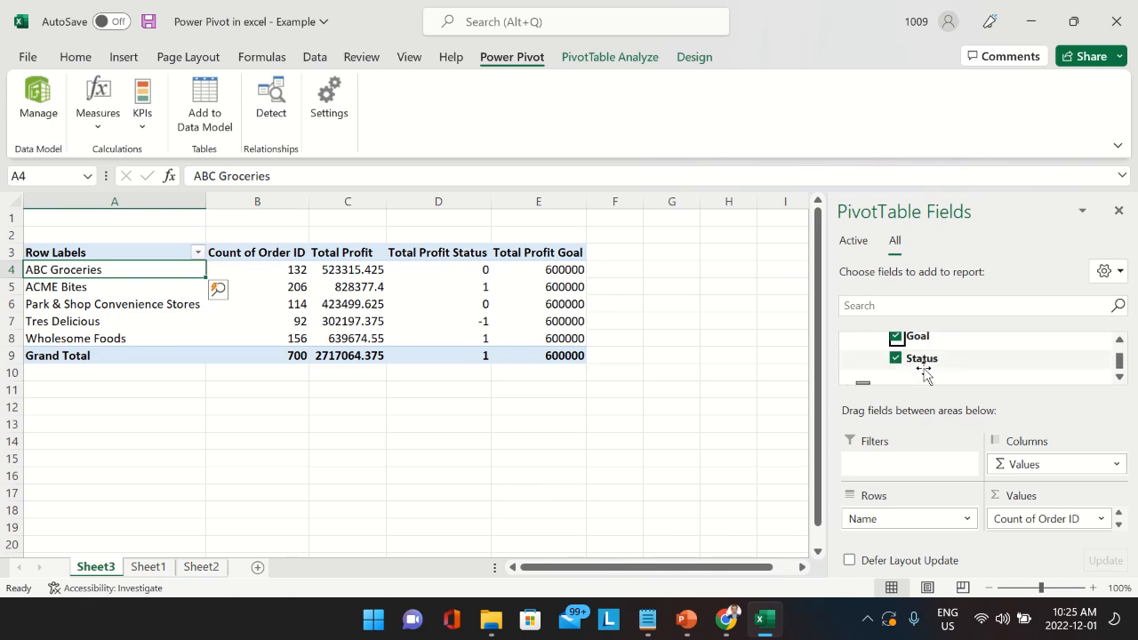
scroll(925, 371, up, 3)
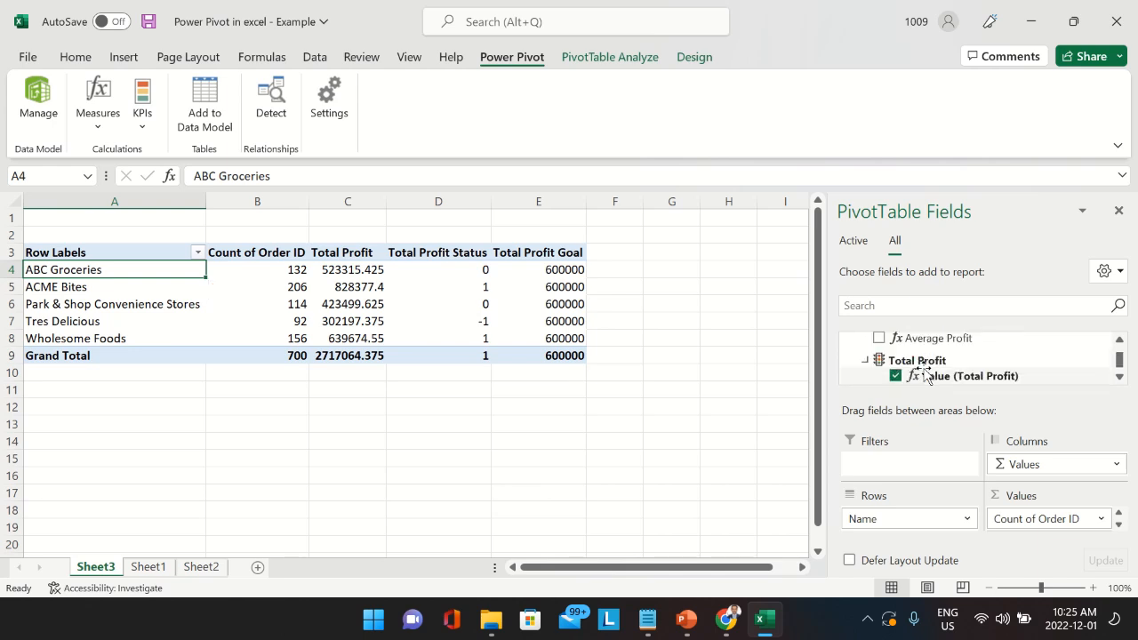
scroll(925, 372, up, 1)
scroll(924, 371, down, 1)
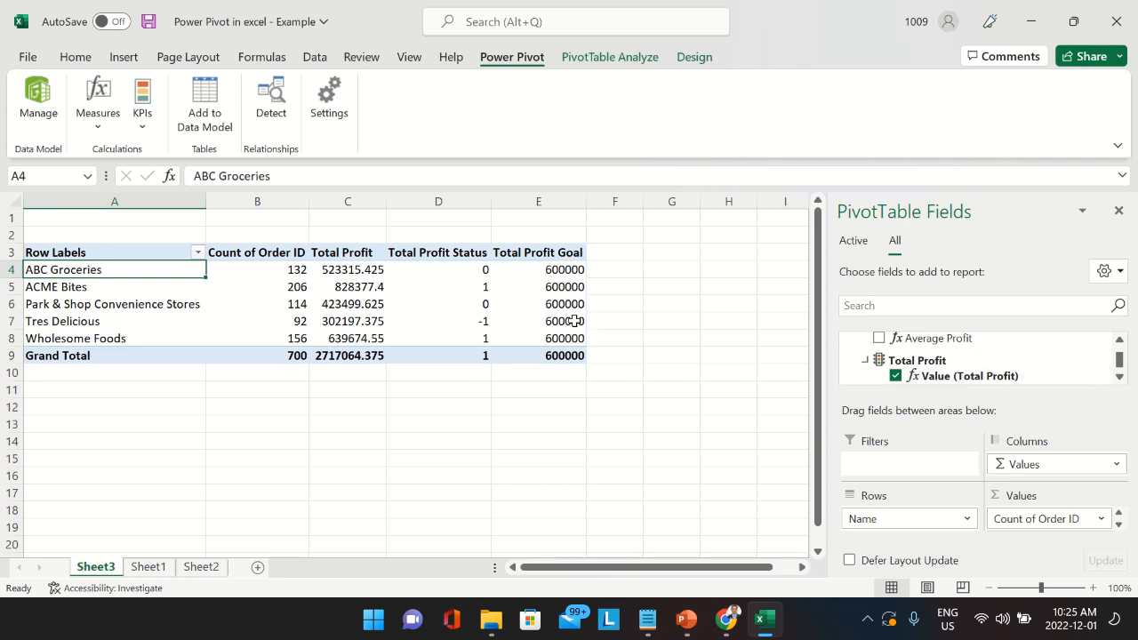
mouse_move(574, 321)
mouse_move(455, 7)
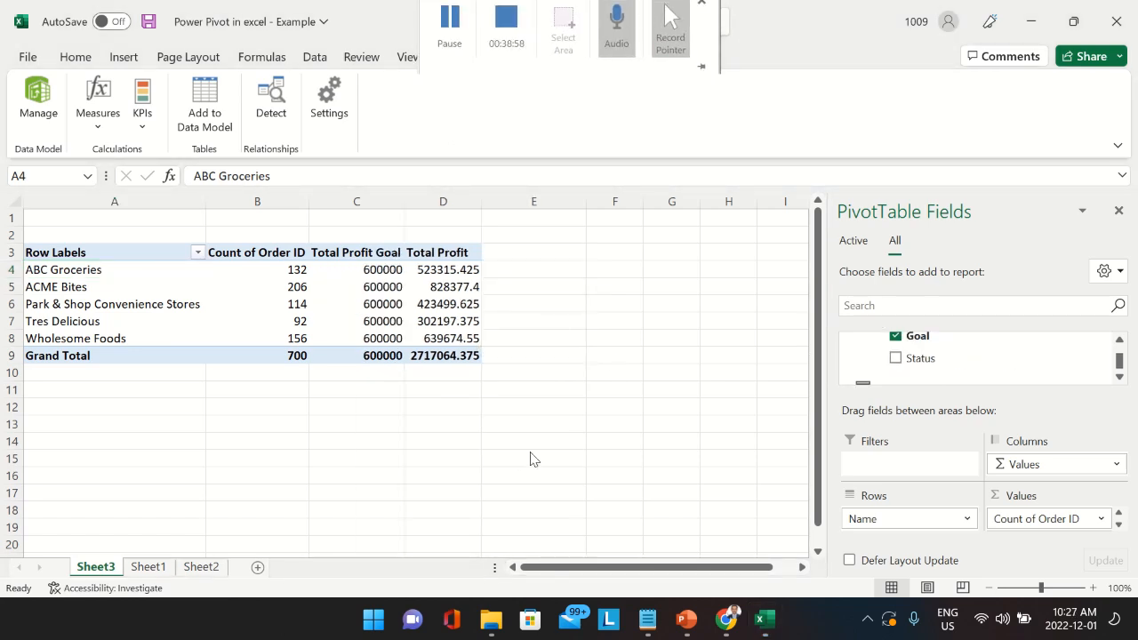
click(896, 361)
click(896, 361)
click(895, 360)
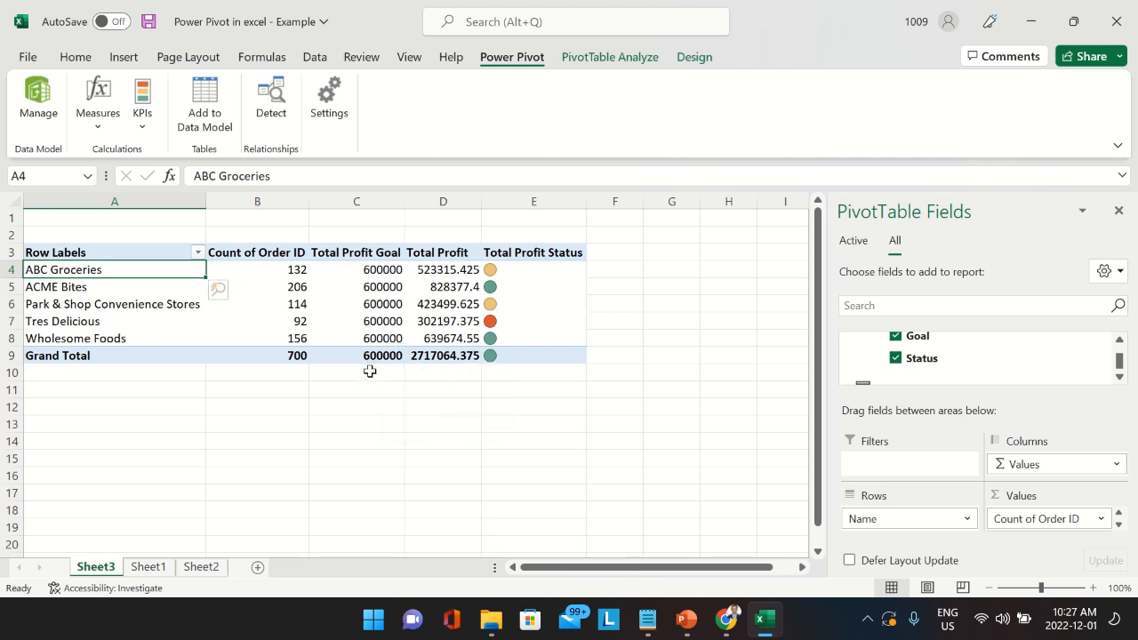
- Insert a pie PivotChart for the PivotTable after previewing the line type, and move it clear of the order counts
mouse_move(424, 349)
mouse_move(587, 7)
click(454, 53)
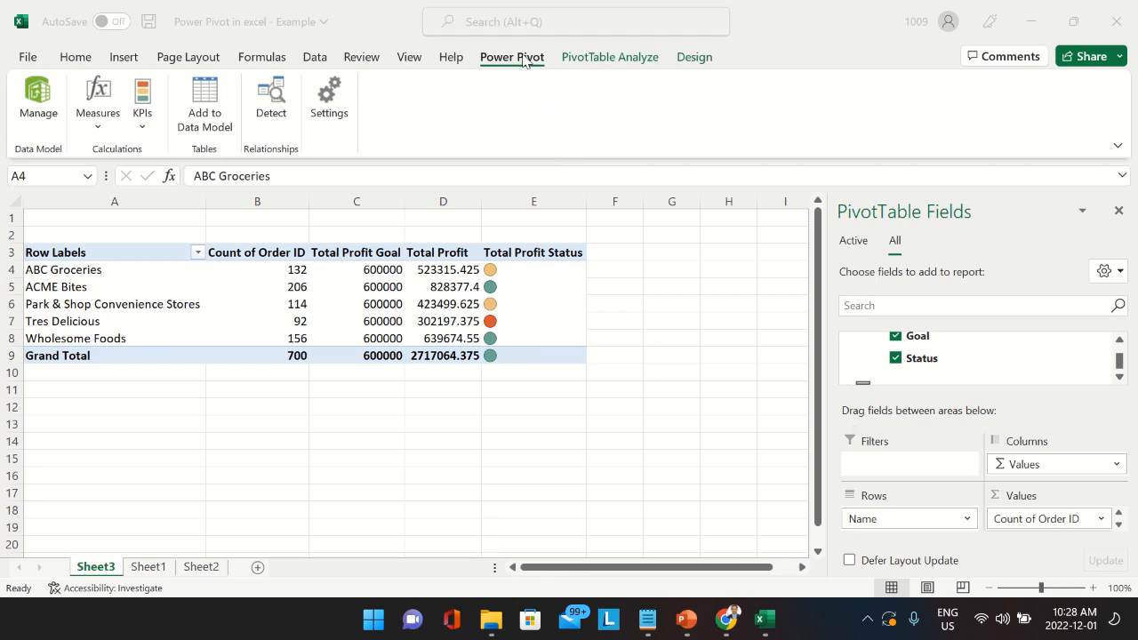
click(608, 60)
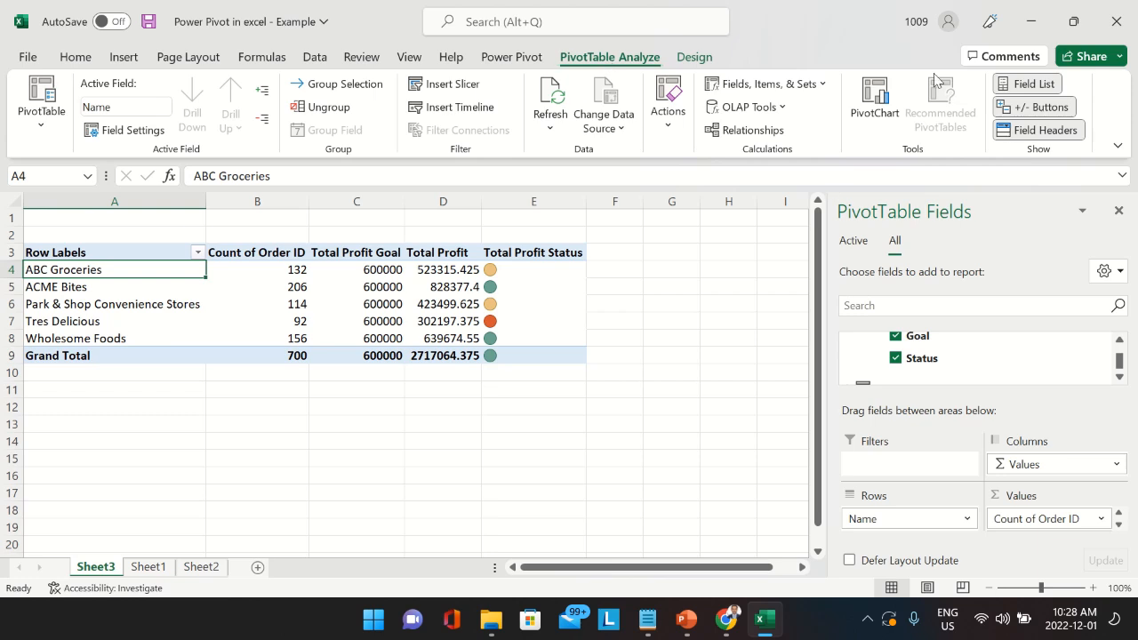
click(882, 100)
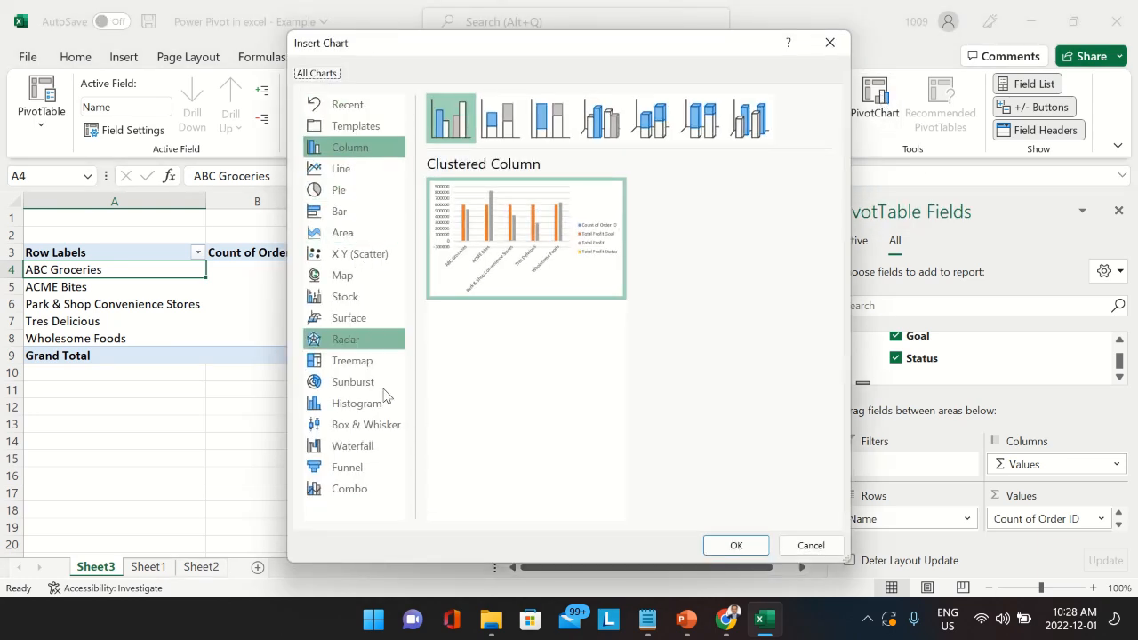
click(347, 214)
click(345, 189)
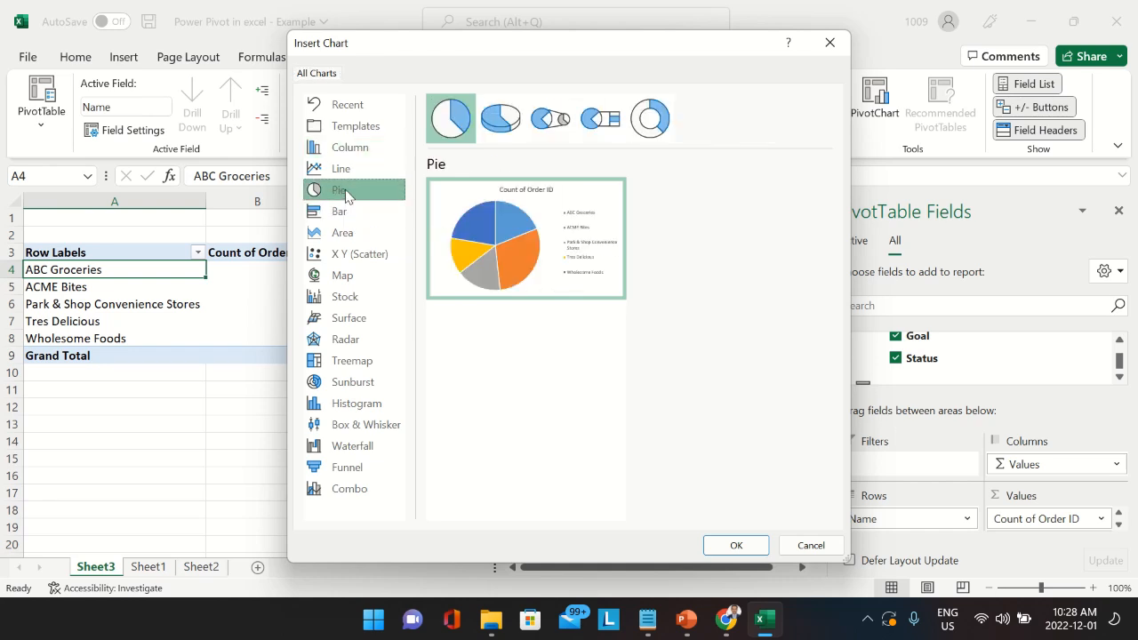
click(346, 169)
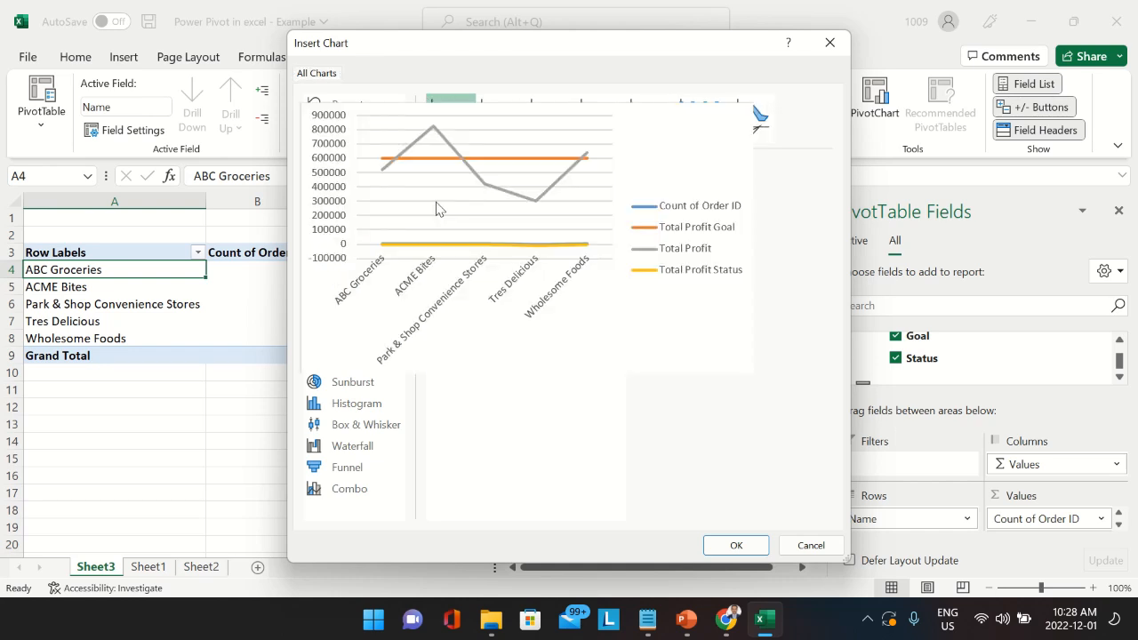
click(346, 195)
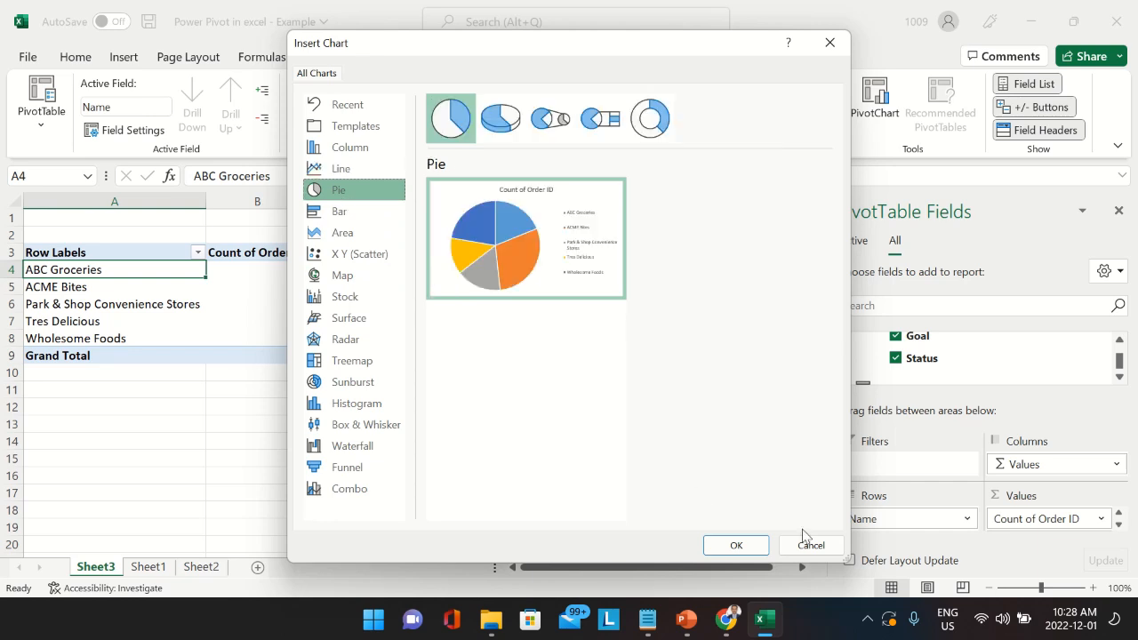
click(736, 546)
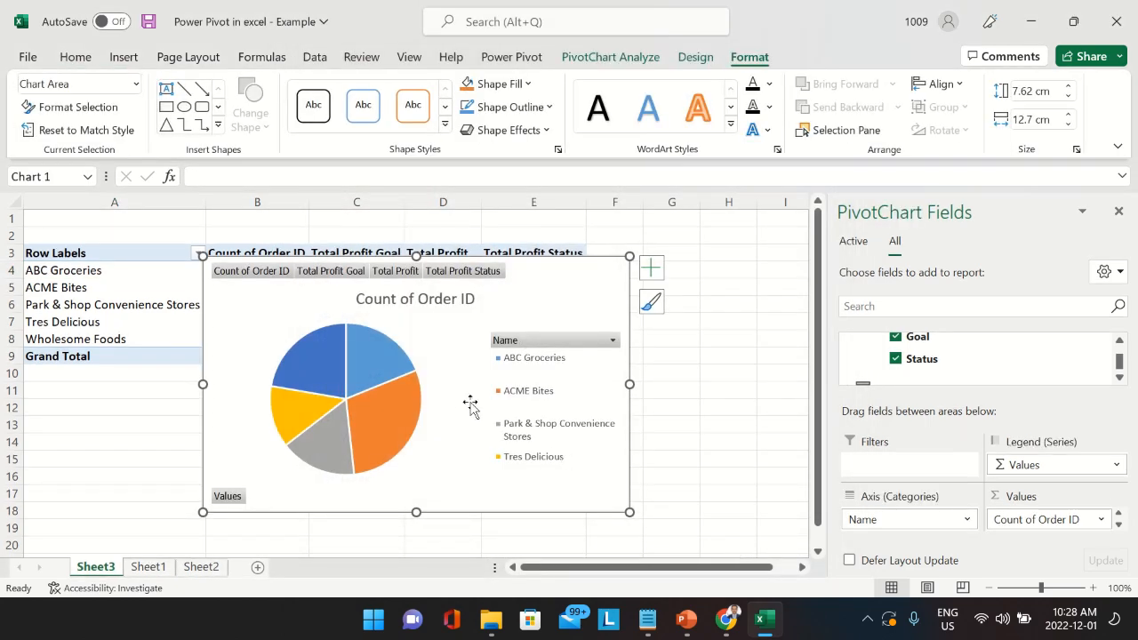
drag(449, 346, 623, 407)
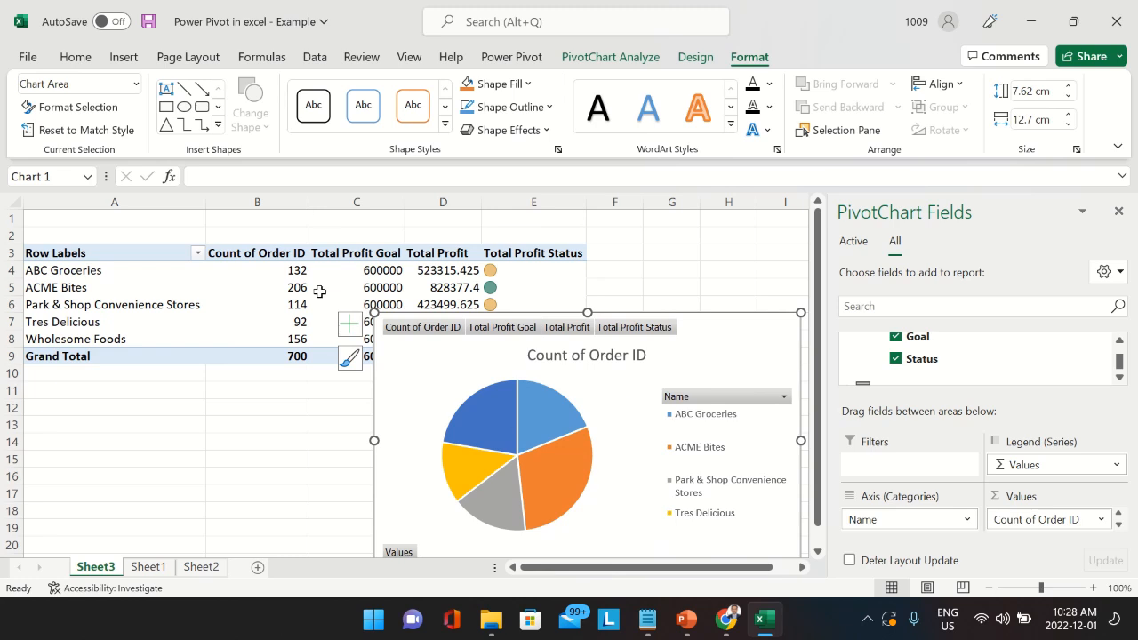
right_click(421, 364)
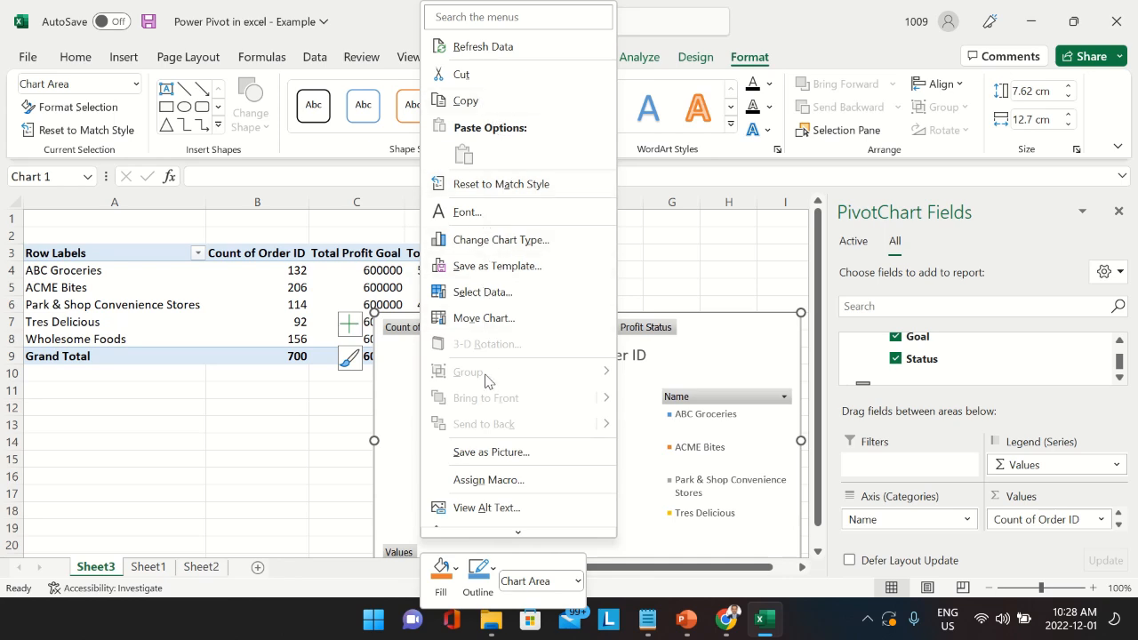
key(Escape)
click(253, 304)
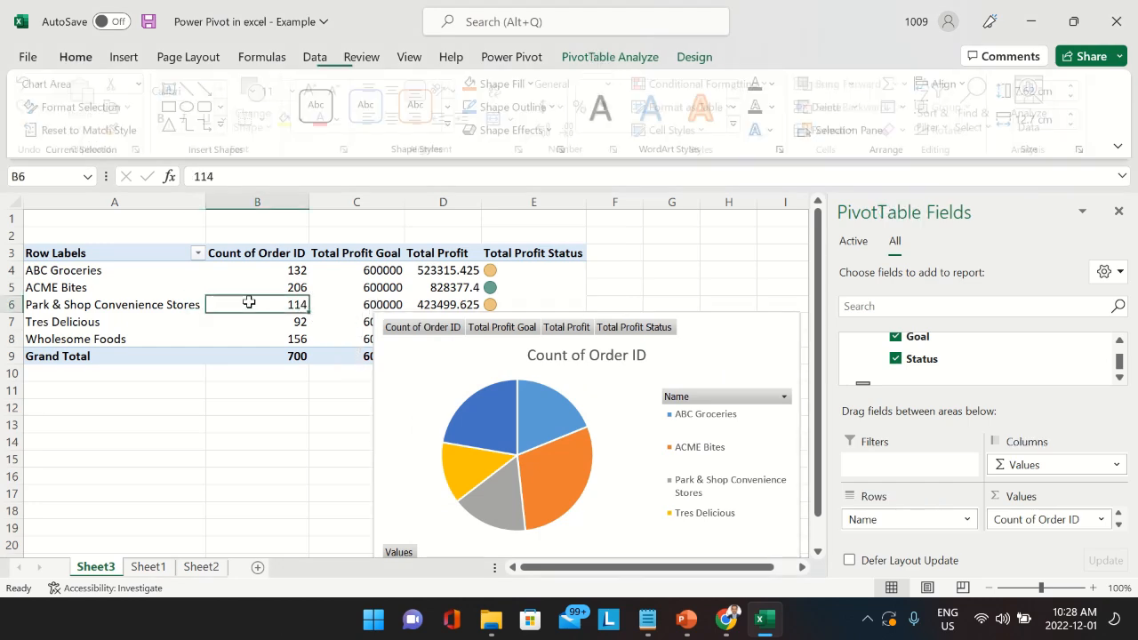
click(256, 274)
right_click(256, 274)
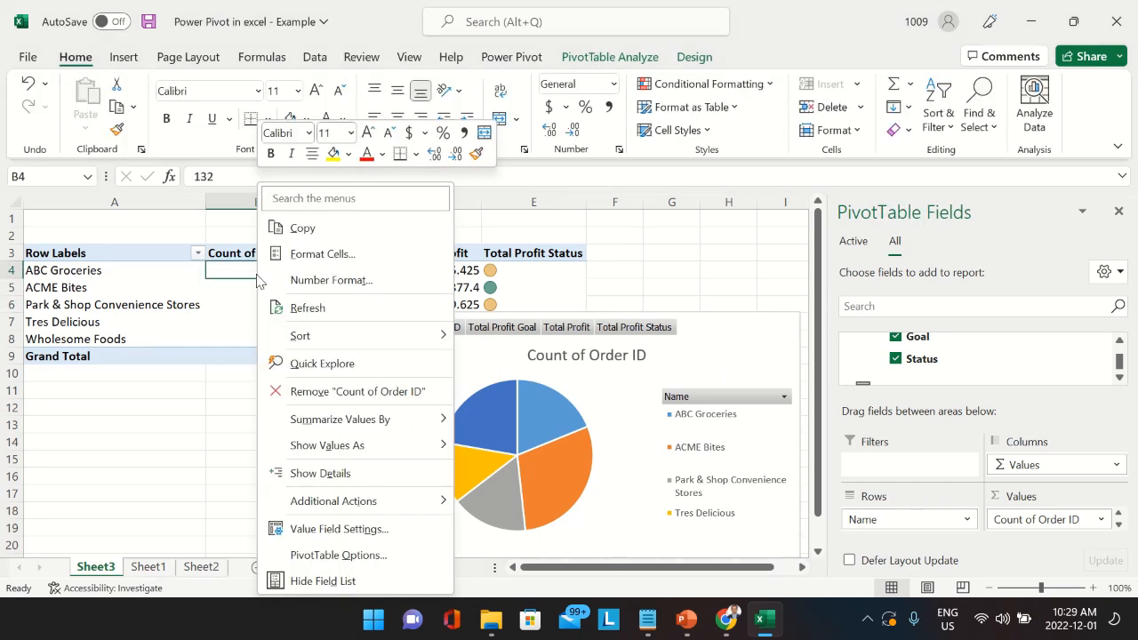
click(78, 270)
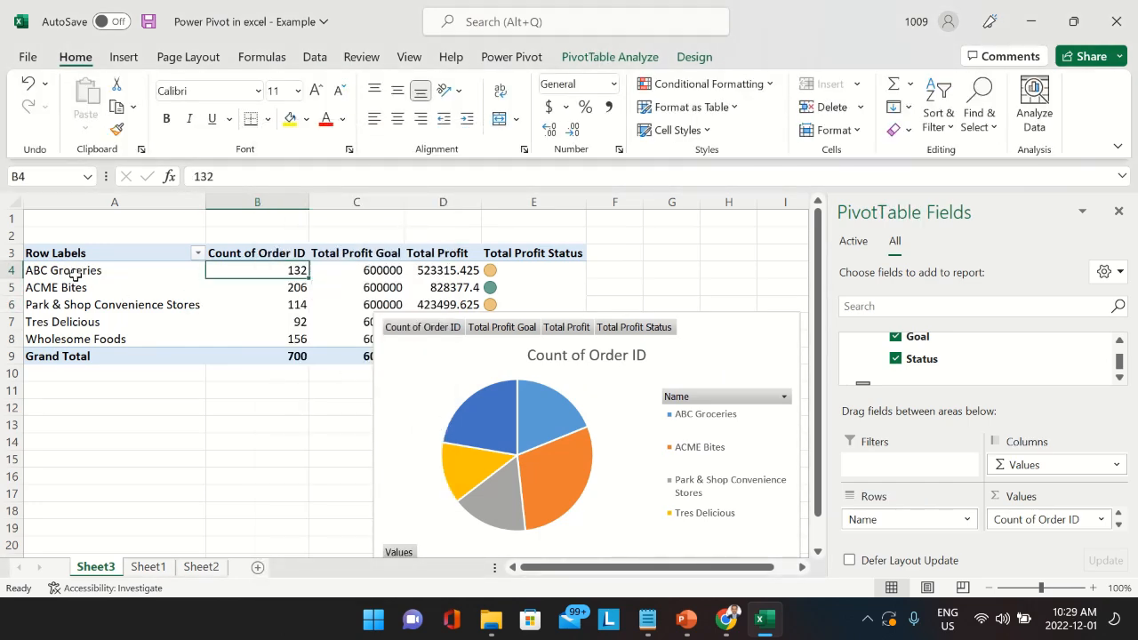
click(77, 273)
drag(76, 273, 272, 281)
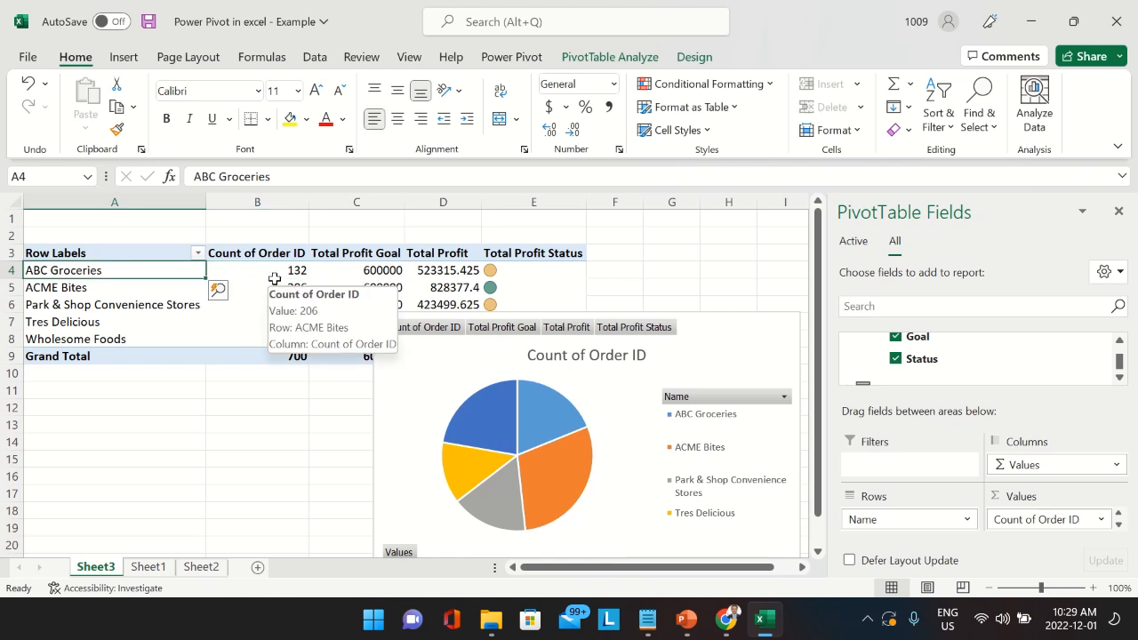
- Sort the PivotTable's customers by Count of Order ID from largest to smallest
click(269, 291)
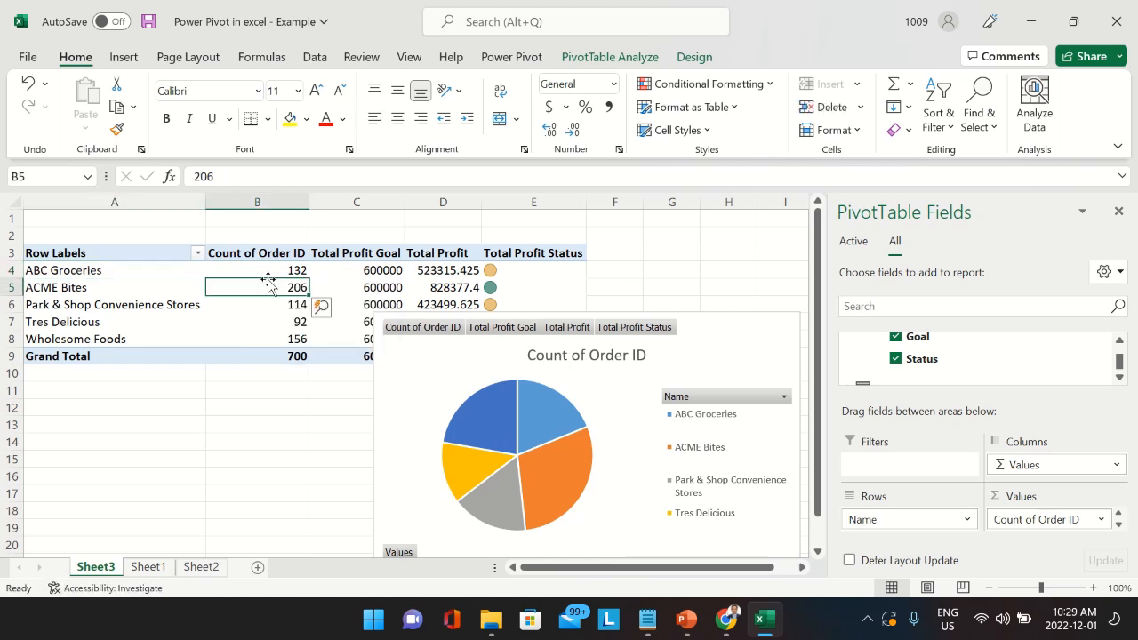
right_click(256, 295)
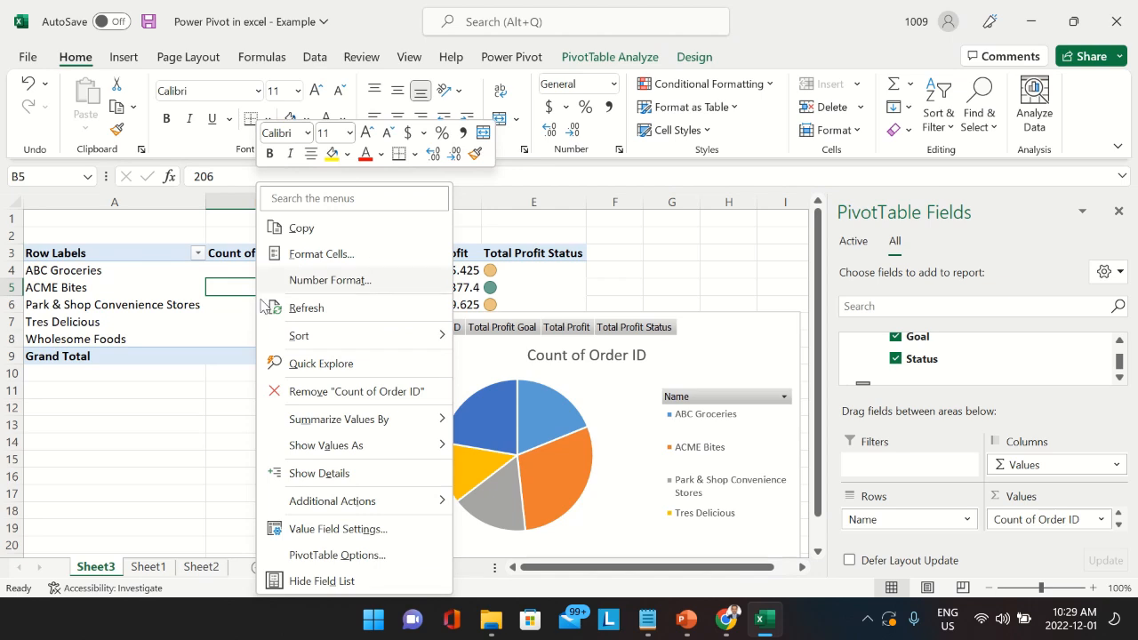
mouse_move(316, 345)
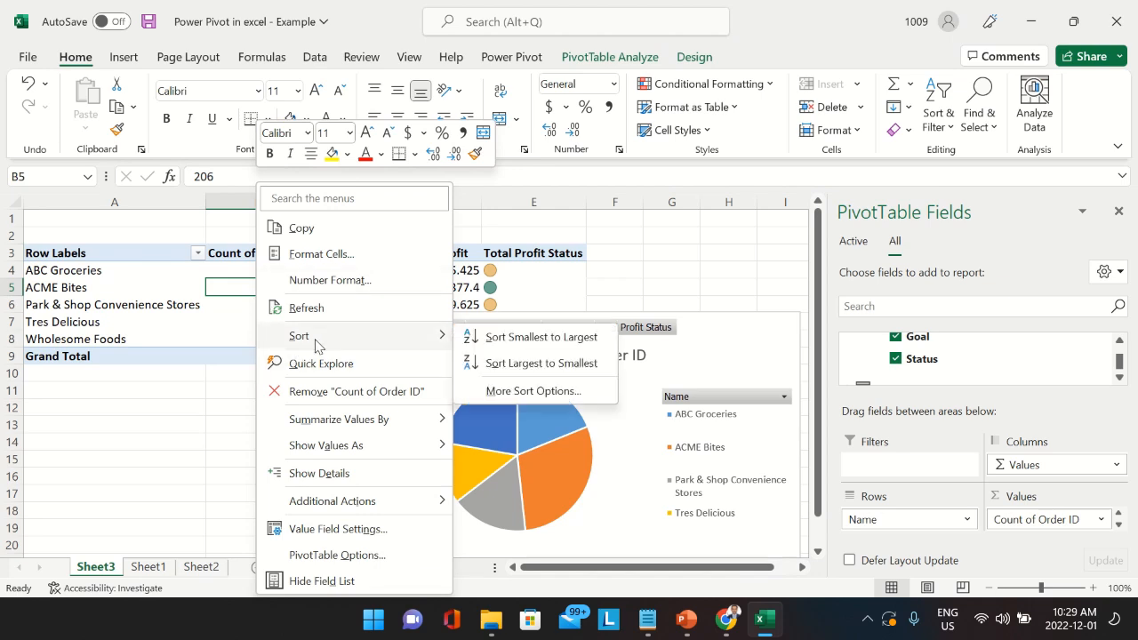
click(542, 365)
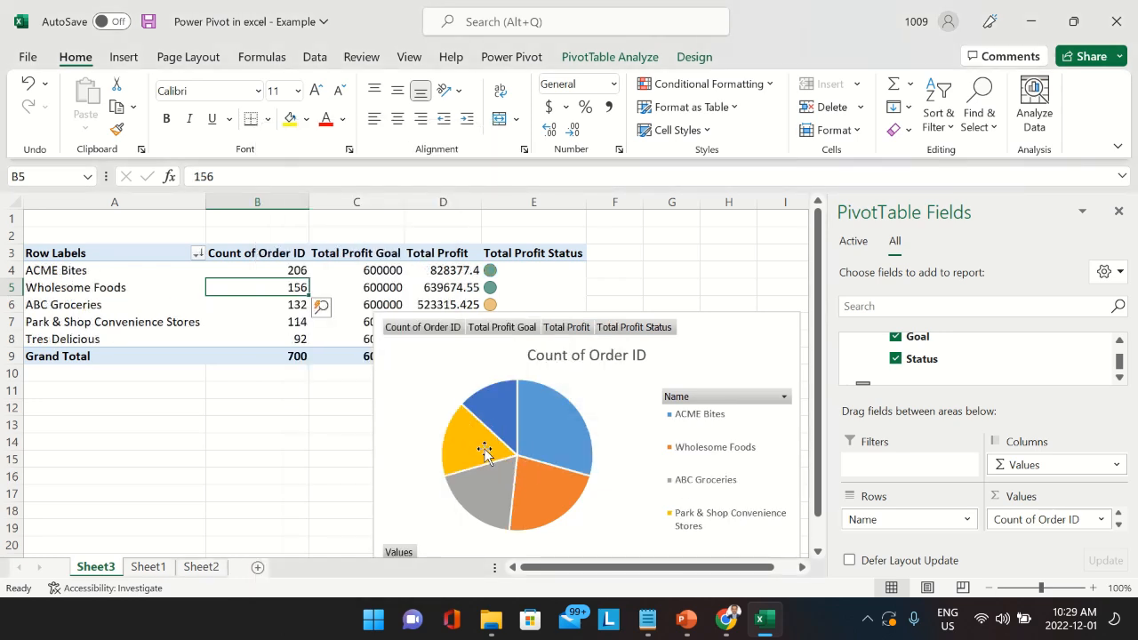
mouse_move(484, 450)
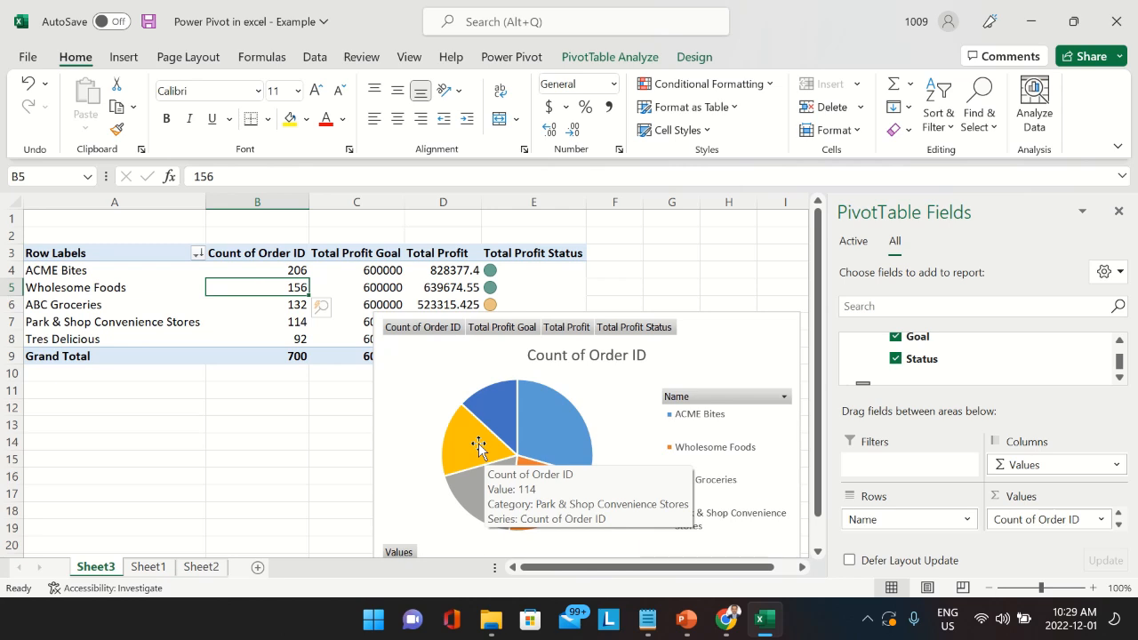
- Shrink the pie PivotChart and place it directly beneath the PivotTable, starting around row 10
click(764, 326)
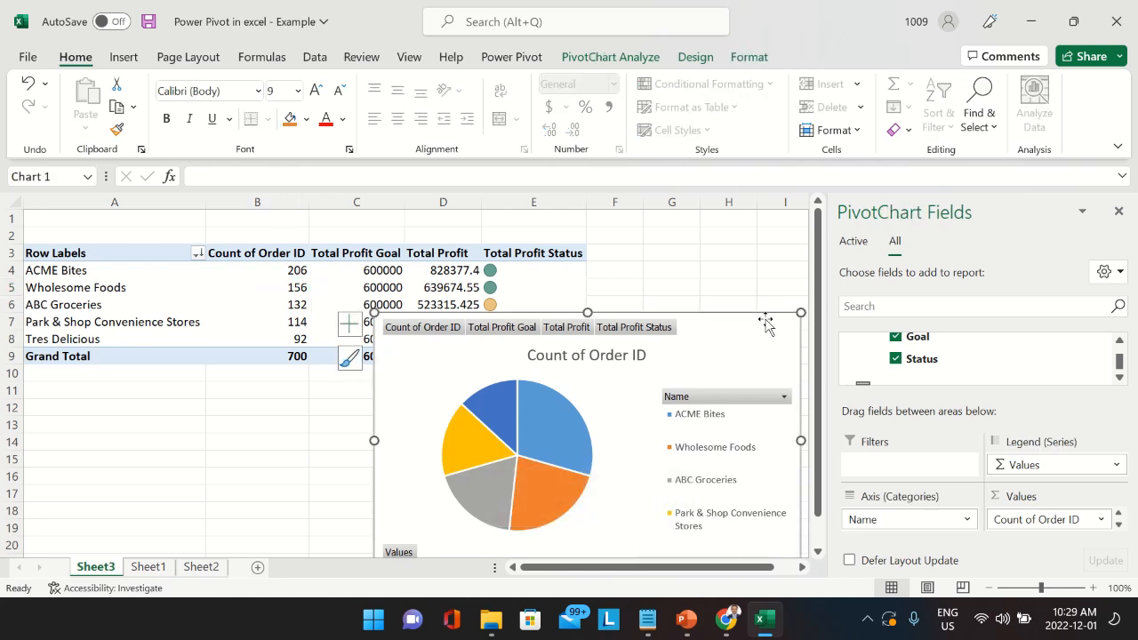
drag(800, 313, 658, 387)
drag(605, 429, 279, 410)
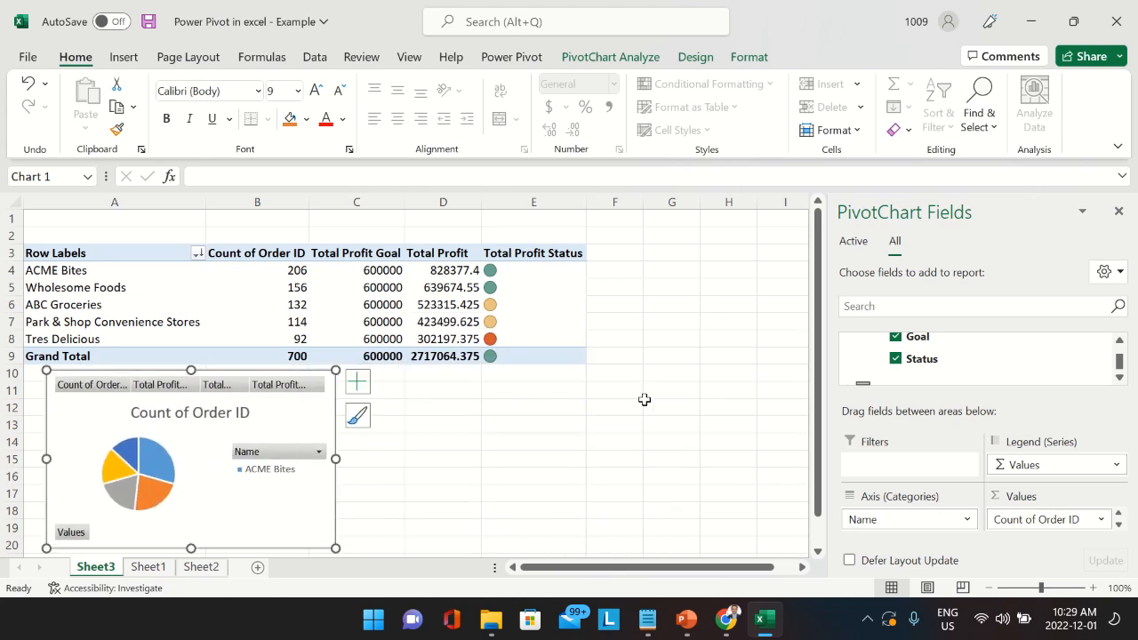
- Insert a slicer for the Cookie Type field of the Cookie Type table and place it beside the PivotTable, over columns F to I
click(623, 59)
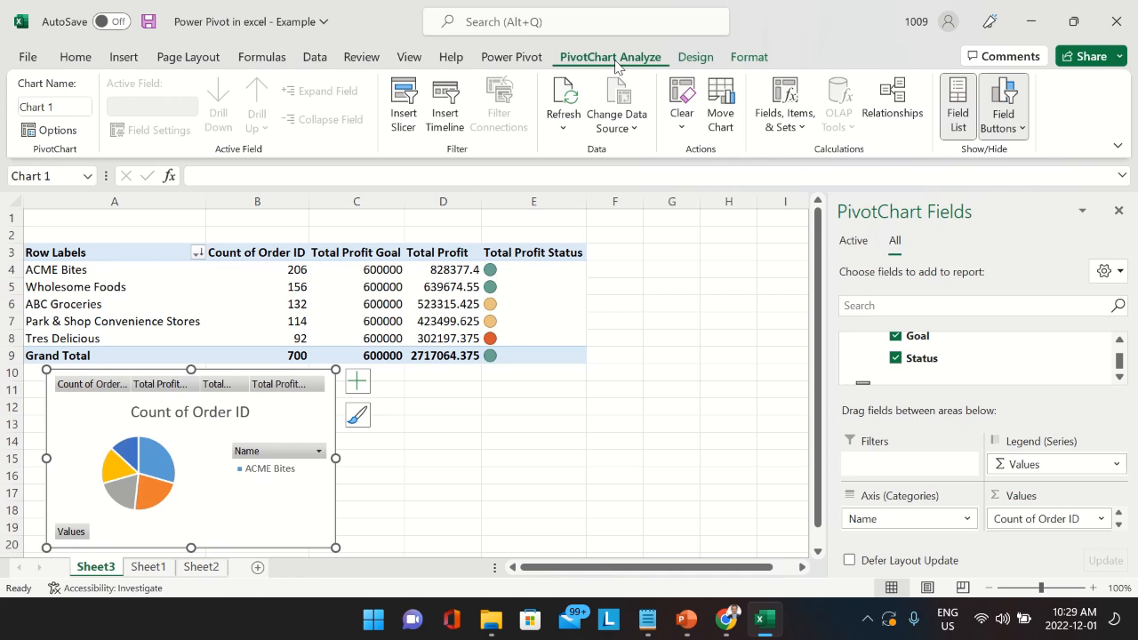
click(405, 113)
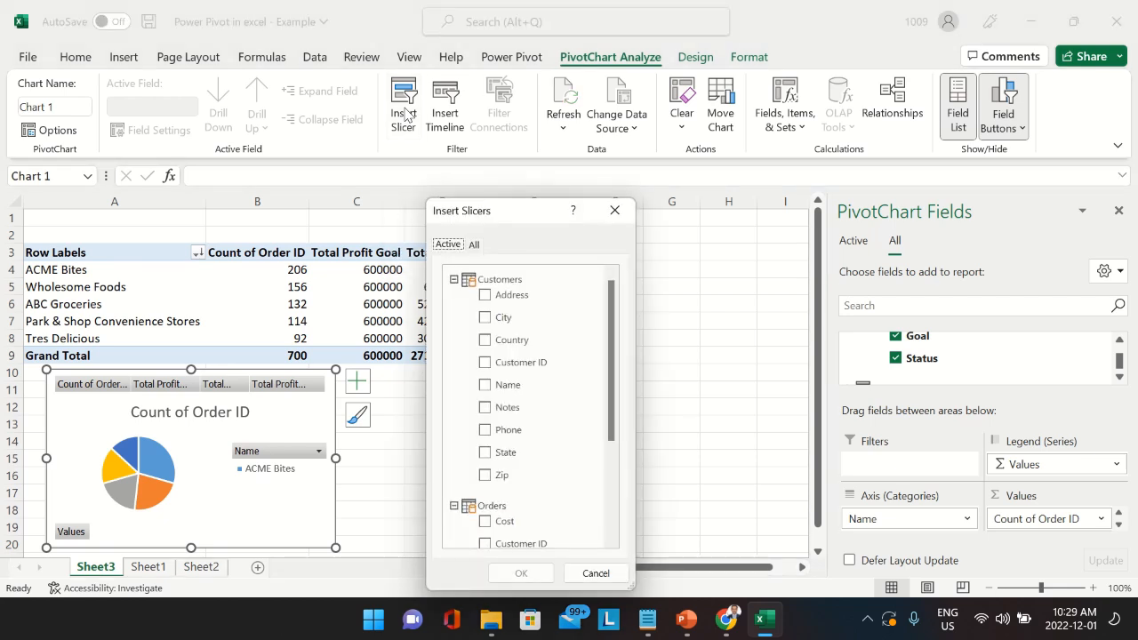
click(477, 248)
click(450, 247)
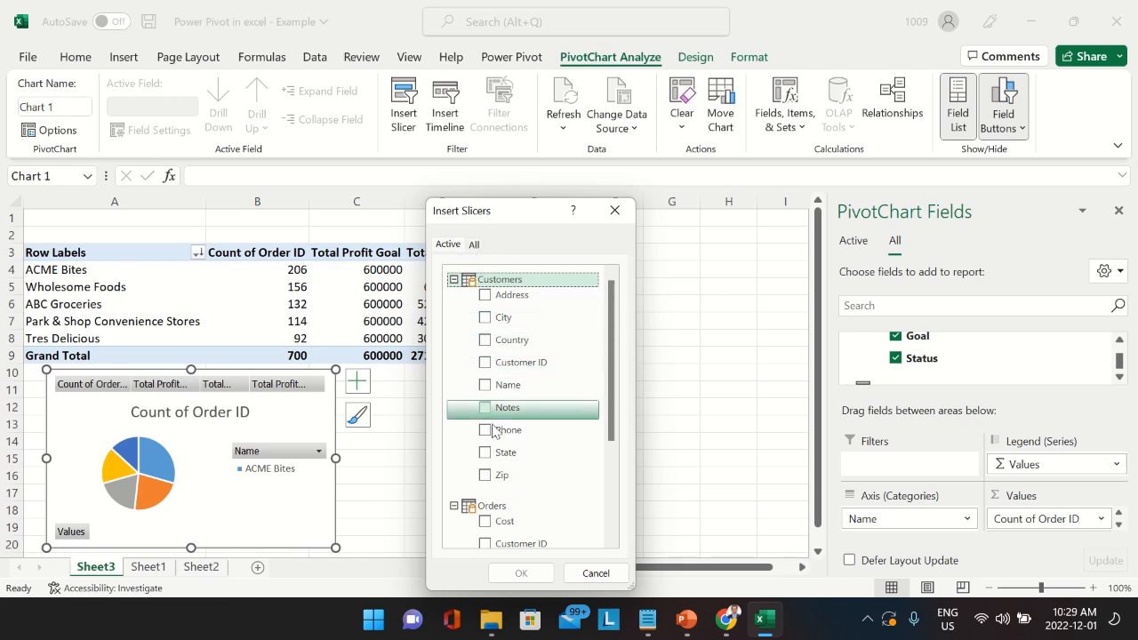
scroll(506, 471, down, 2)
scroll(502, 400, up, 2)
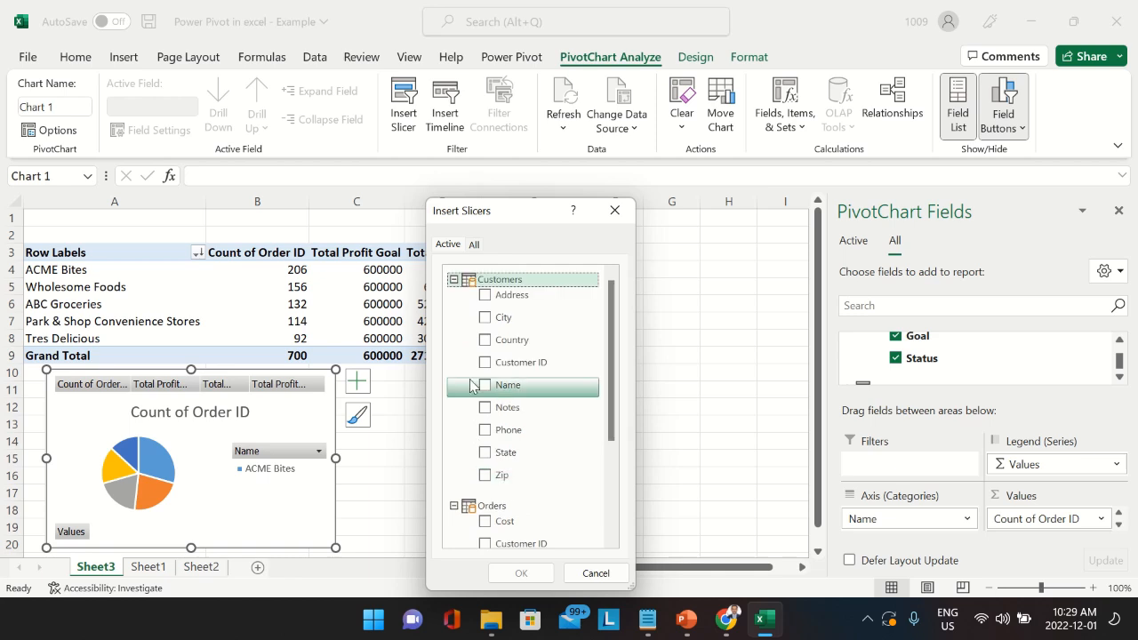
click(478, 248)
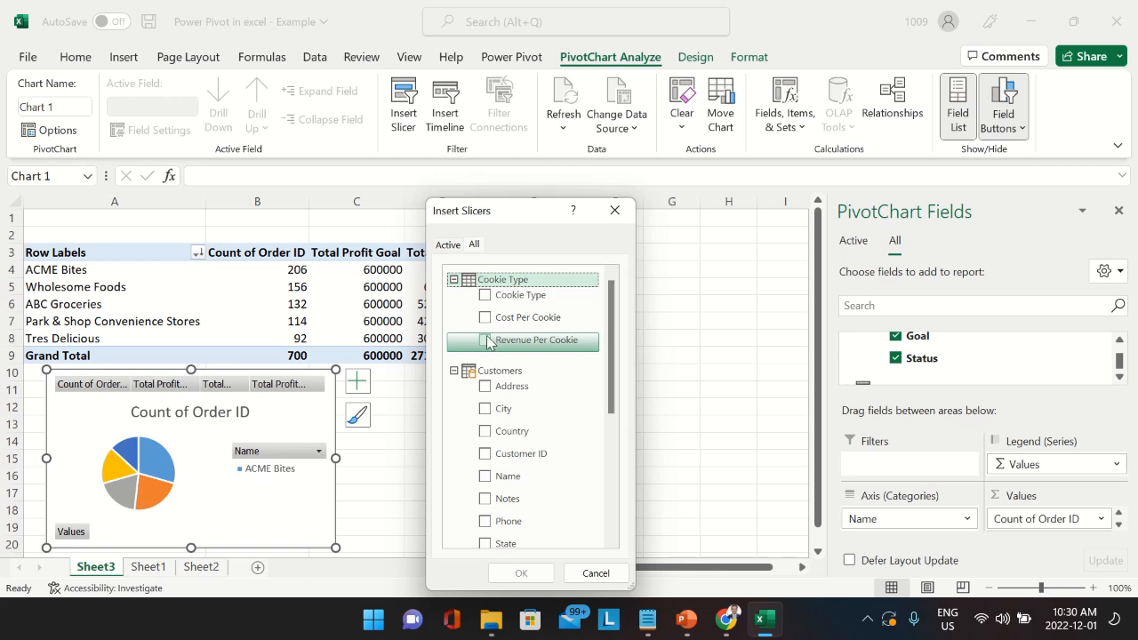
click(488, 297)
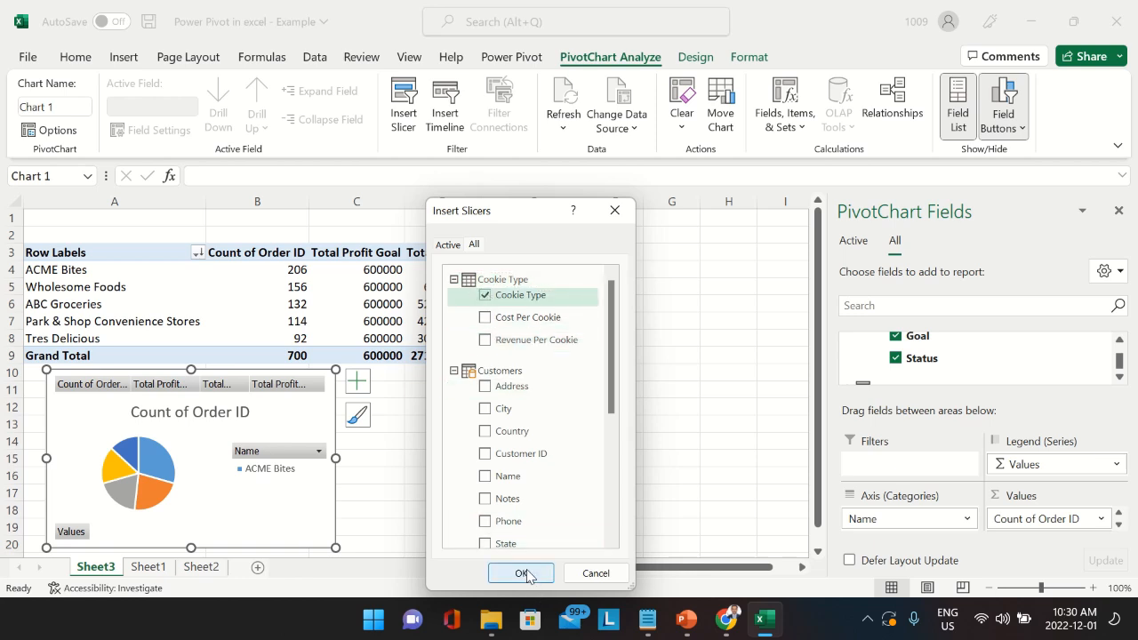
click(526, 574)
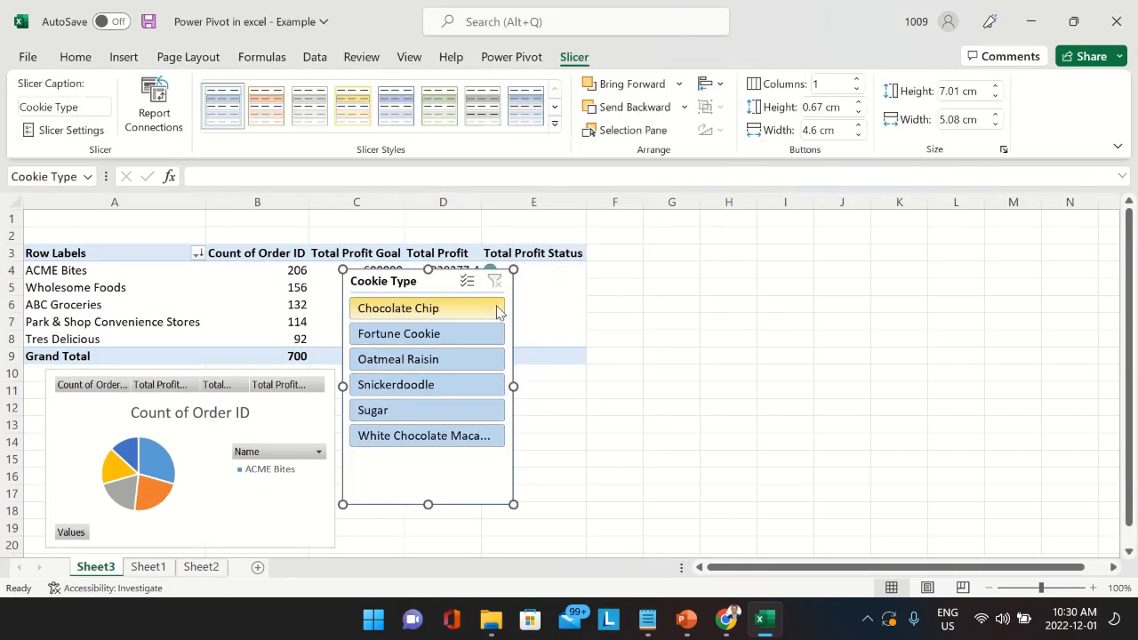
drag(440, 285, 714, 263)
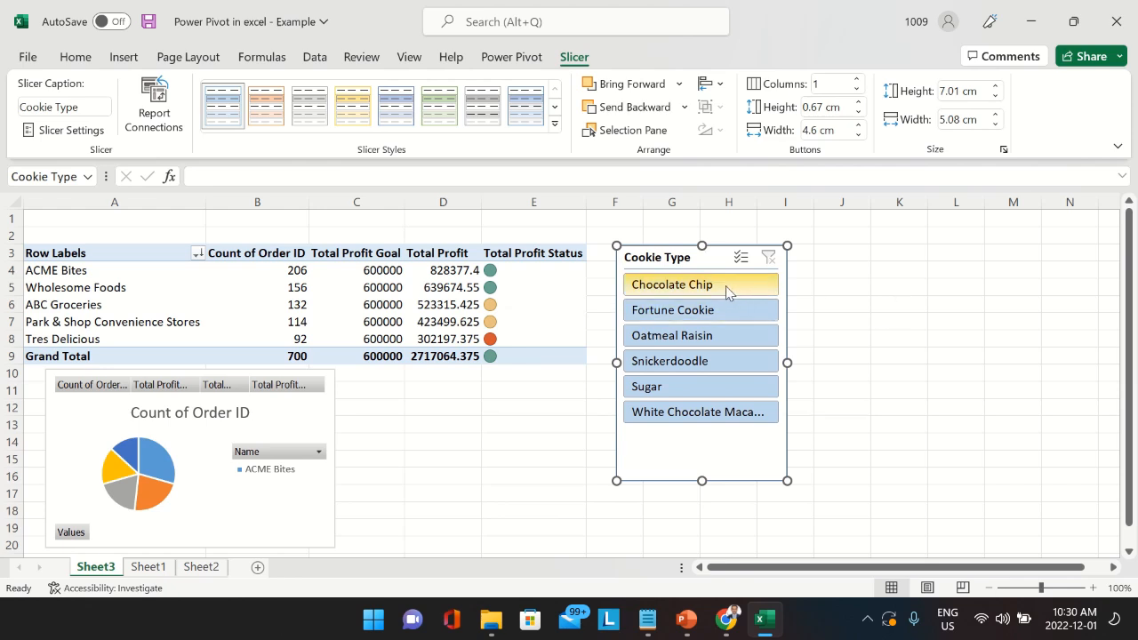
- Compare the PivotTable and pie chart filtered to Chocolate Chip, Fortune Cookie, Sugar, Oatmeal Raisin and again Fortune Cookie with the slicer
click(726, 292)
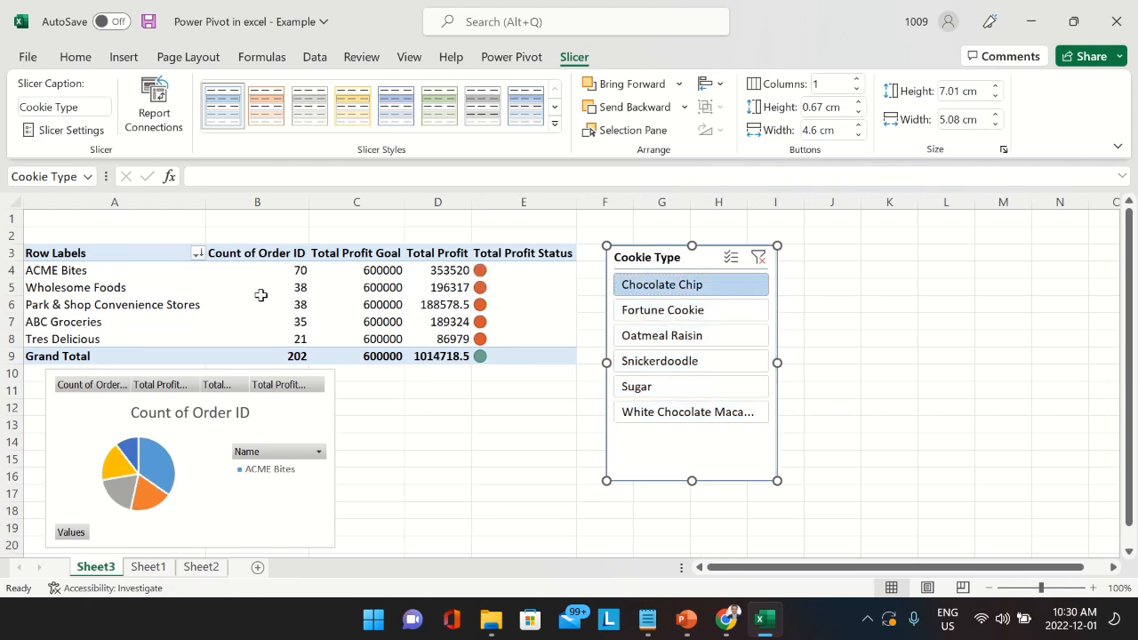
click(654, 316)
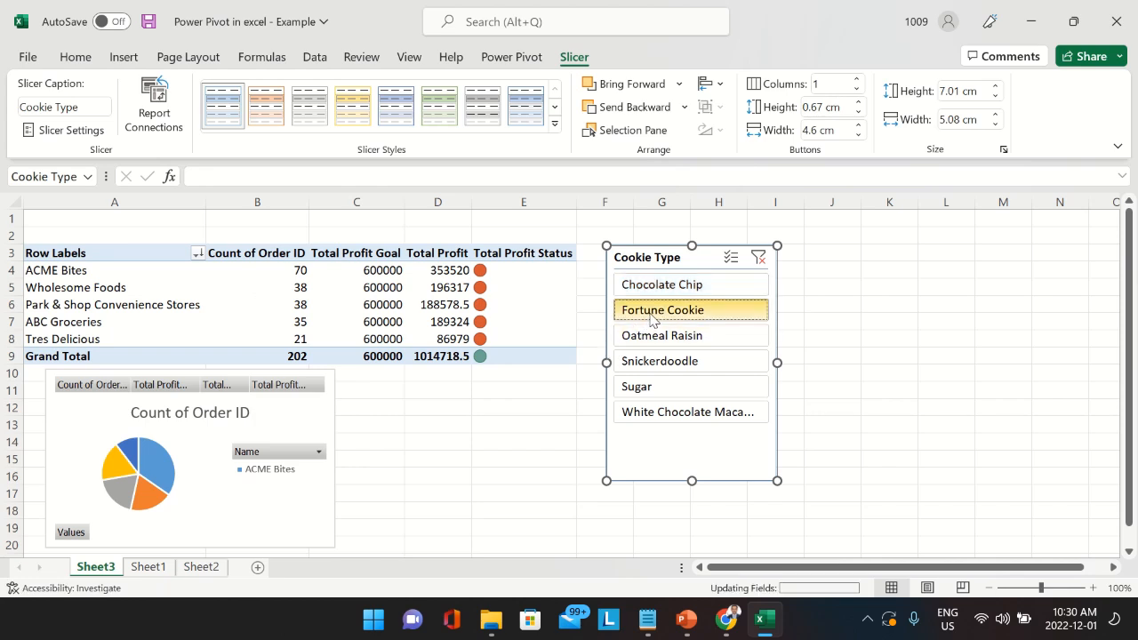
click(648, 398)
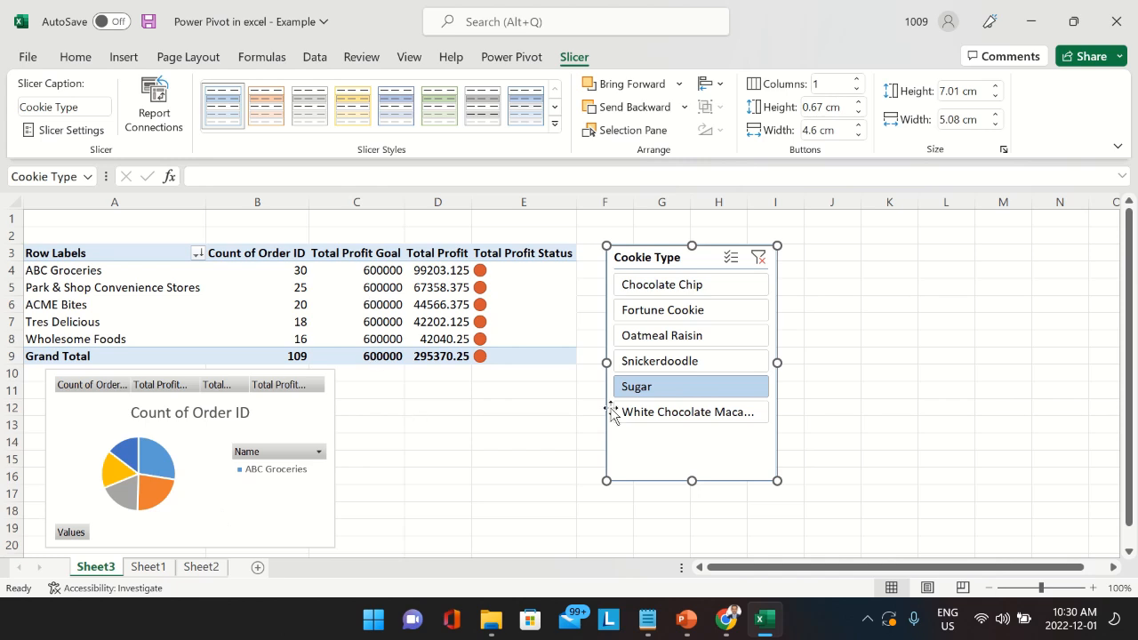
click(663, 345)
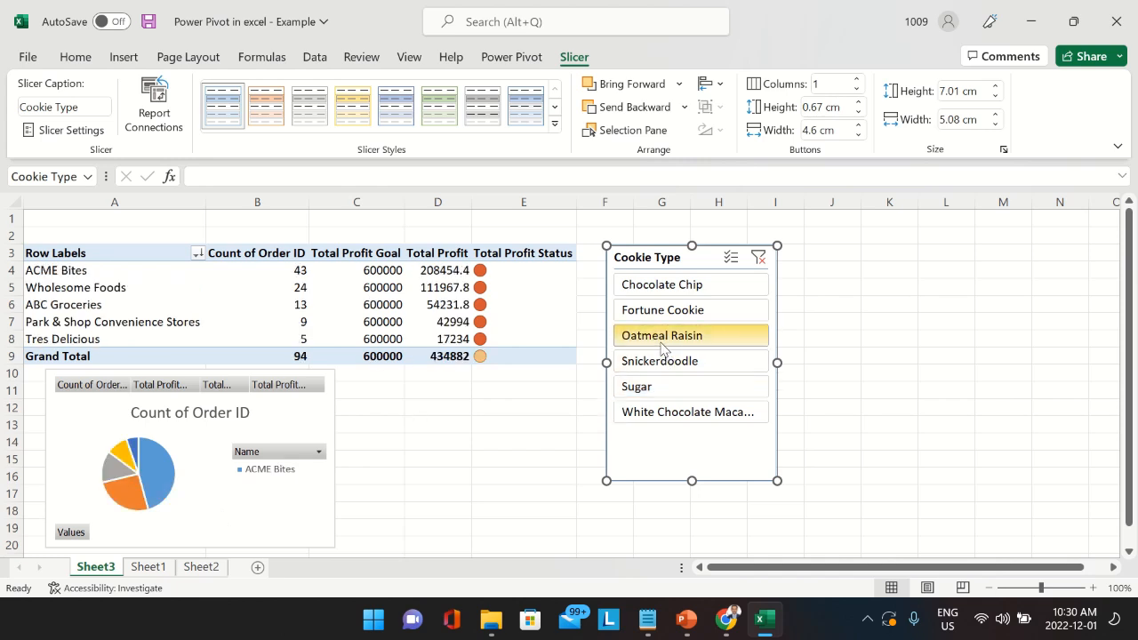
click(666, 315)
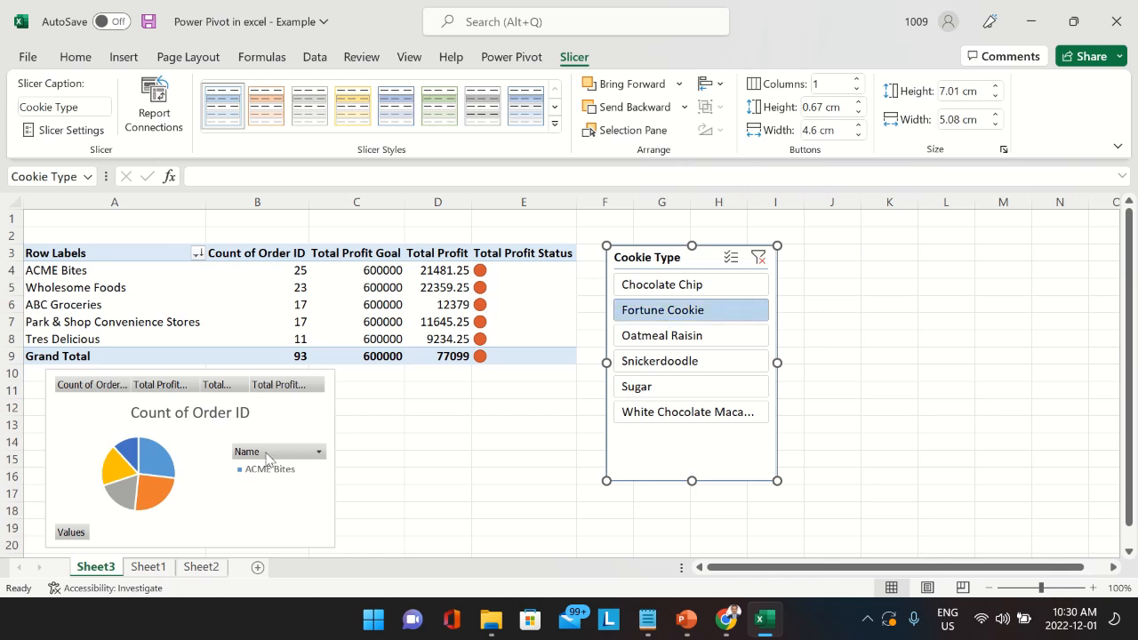
- Switch the Cookie Type filter through Chocolate Chip, Fortune Cookie, Sugar and Snickerdoodle, and leave it set to Oatmeal Raisin
click(662, 284)
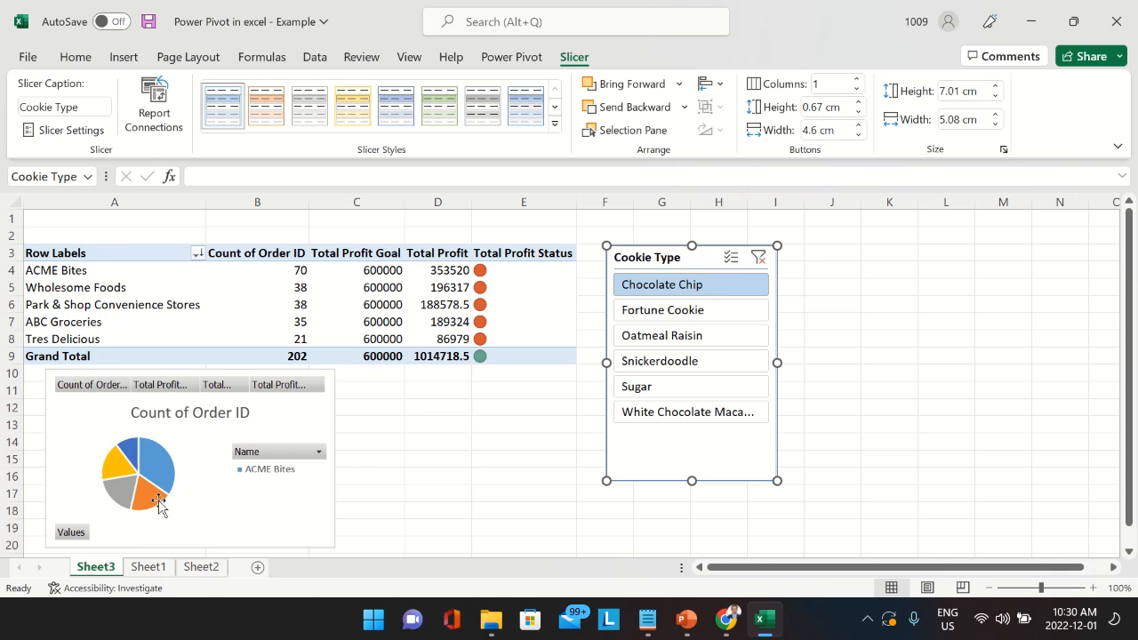
click(641, 315)
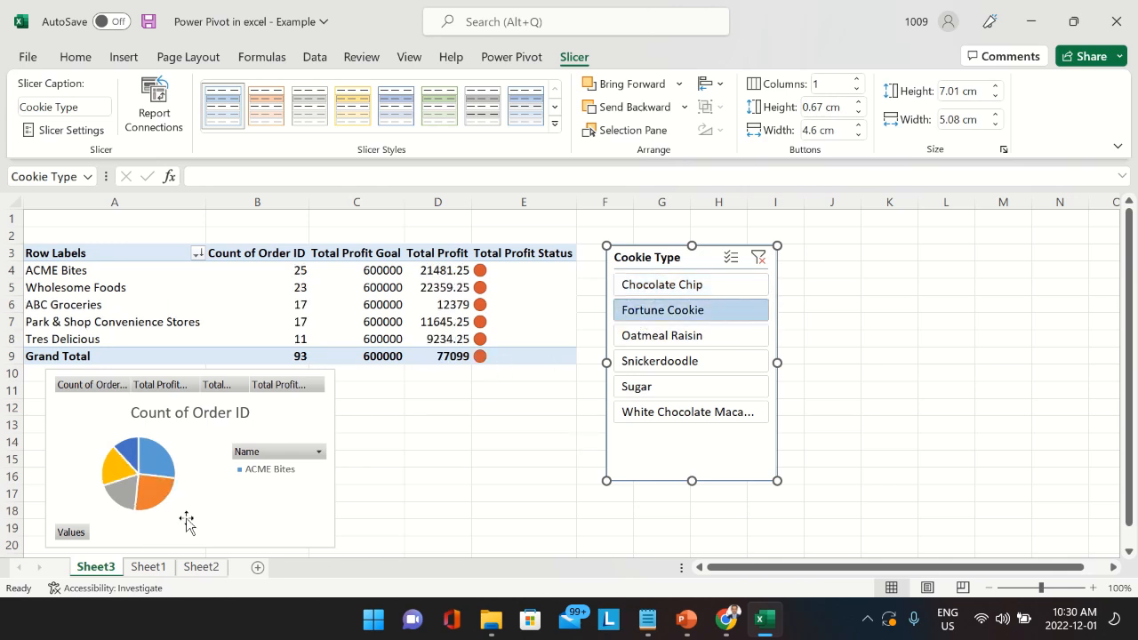
click(646, 387)
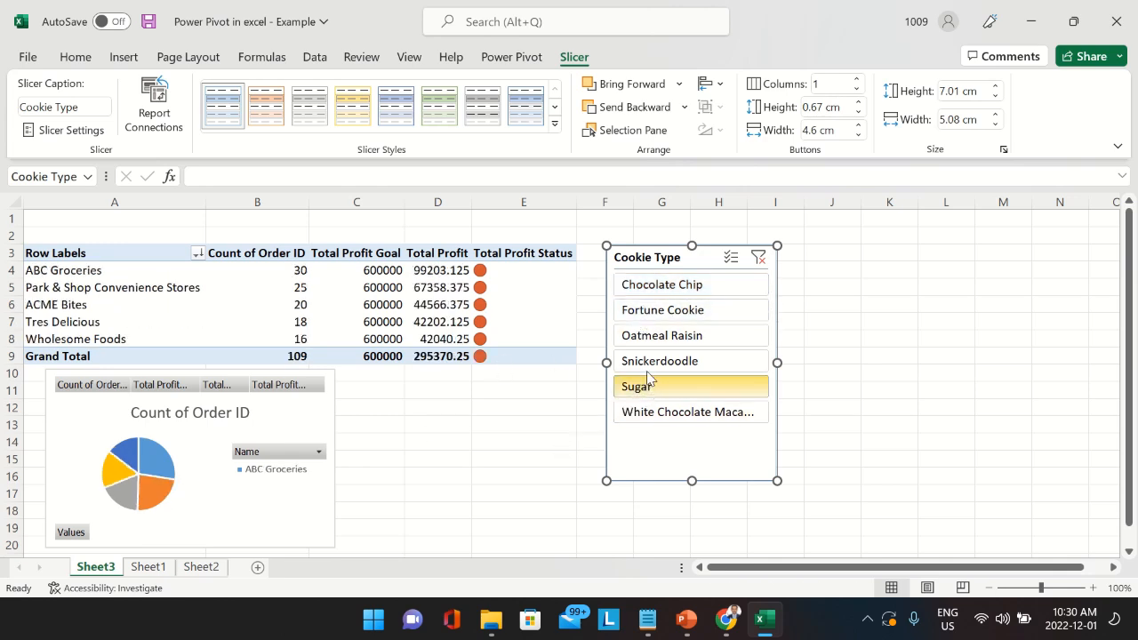
click(655, 361)
click(654, 342)
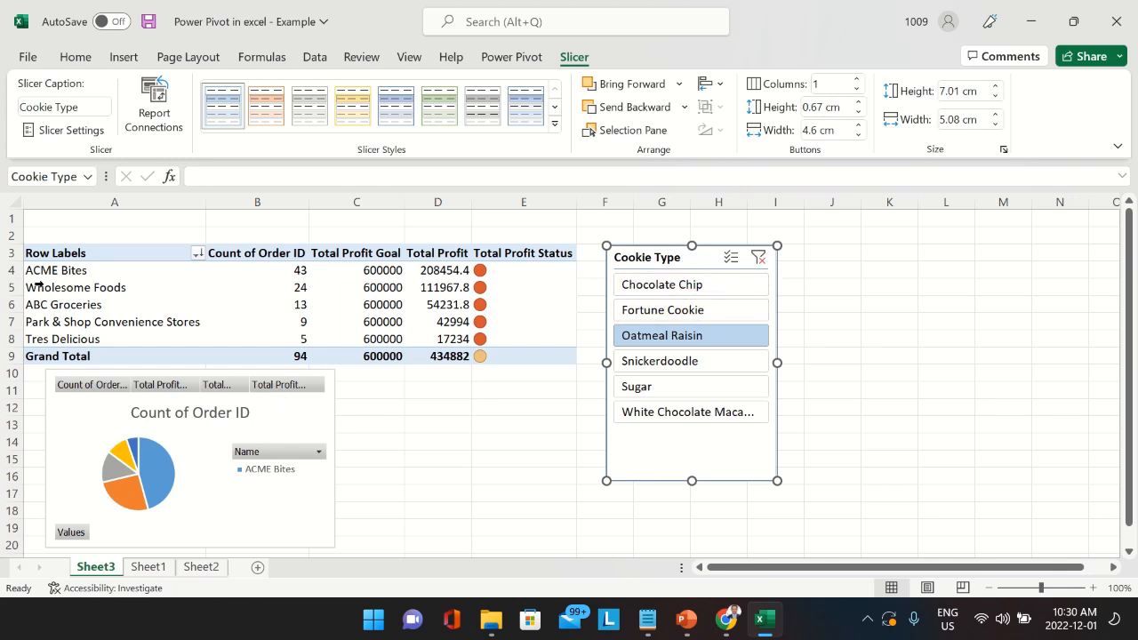
mouse_move(431, 354)
mouse_move(503, 26)
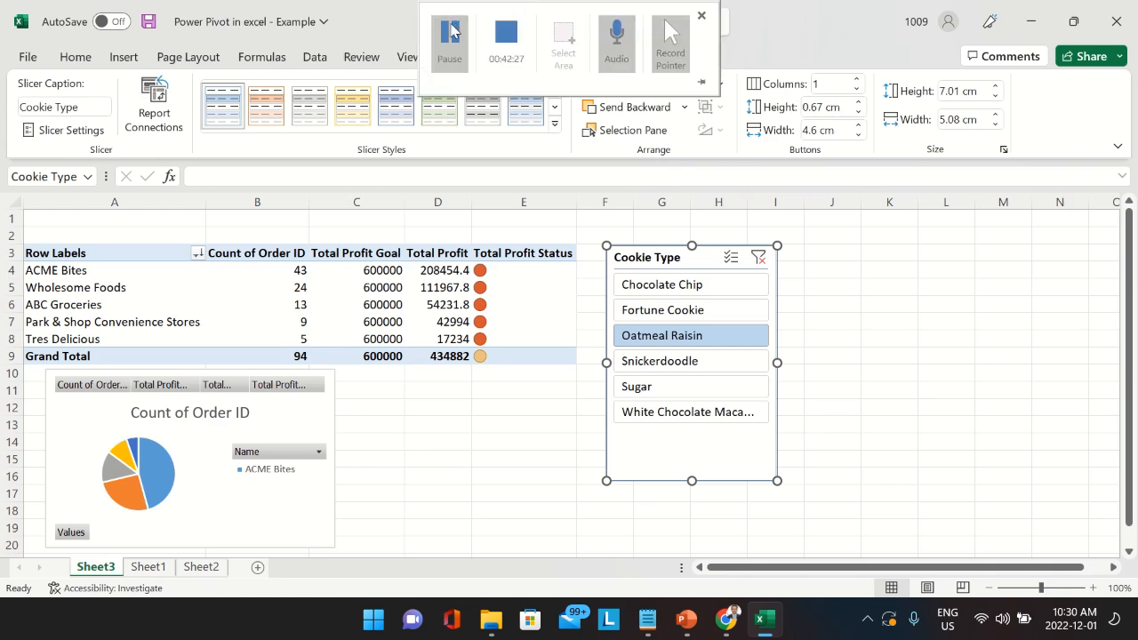